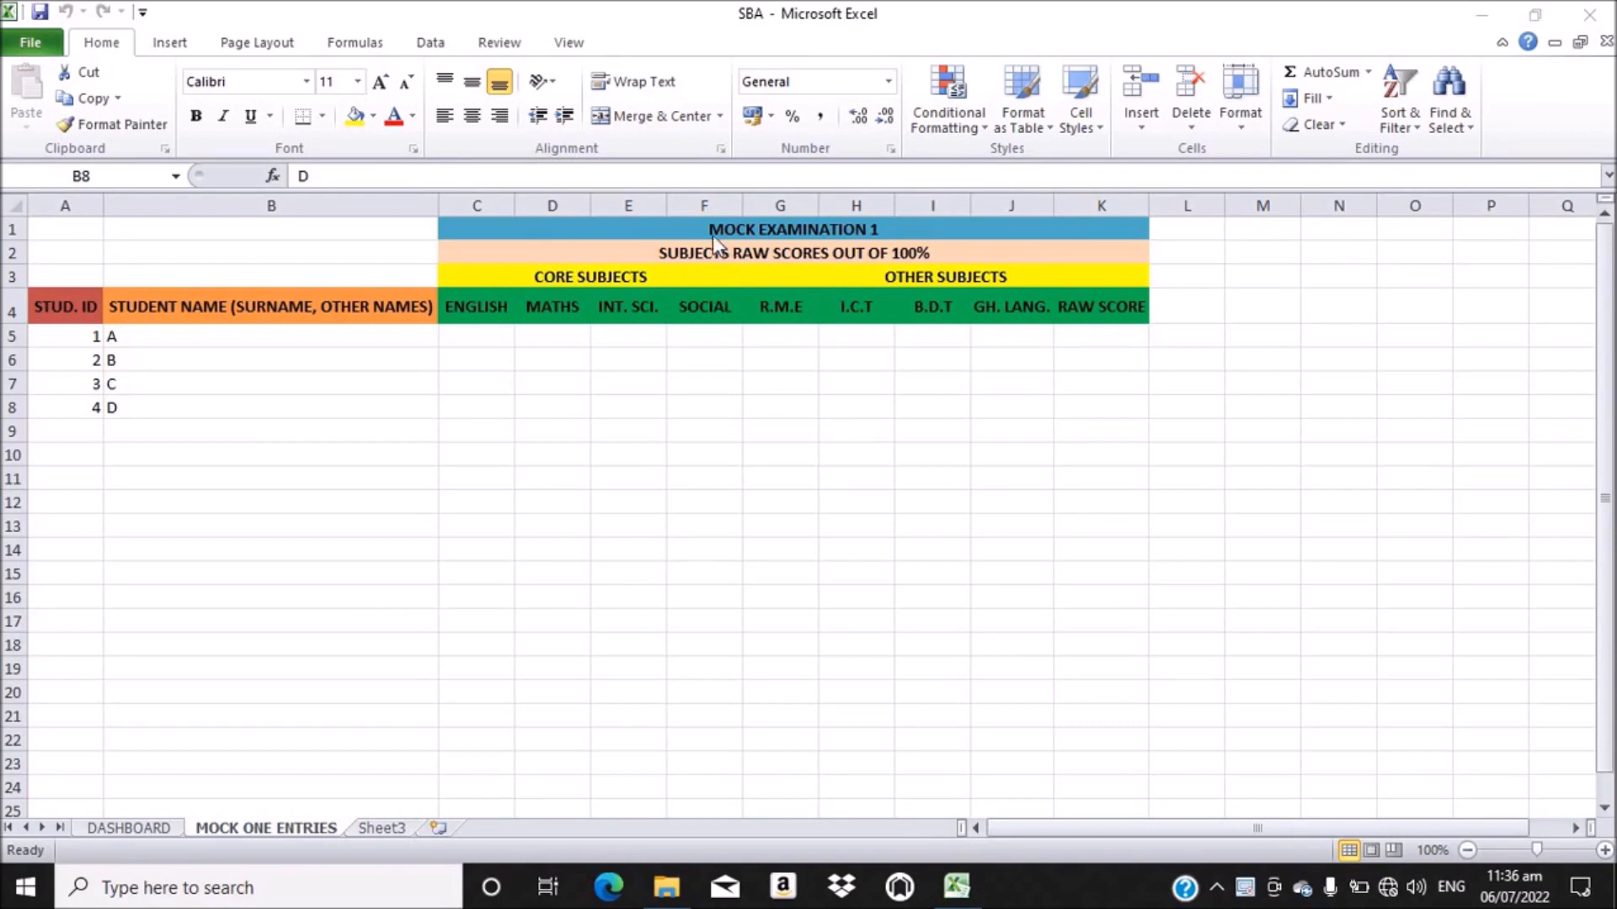
- Apply All Borders to the whole mock examination table, cells A1 to K8
left_click(709, 337)
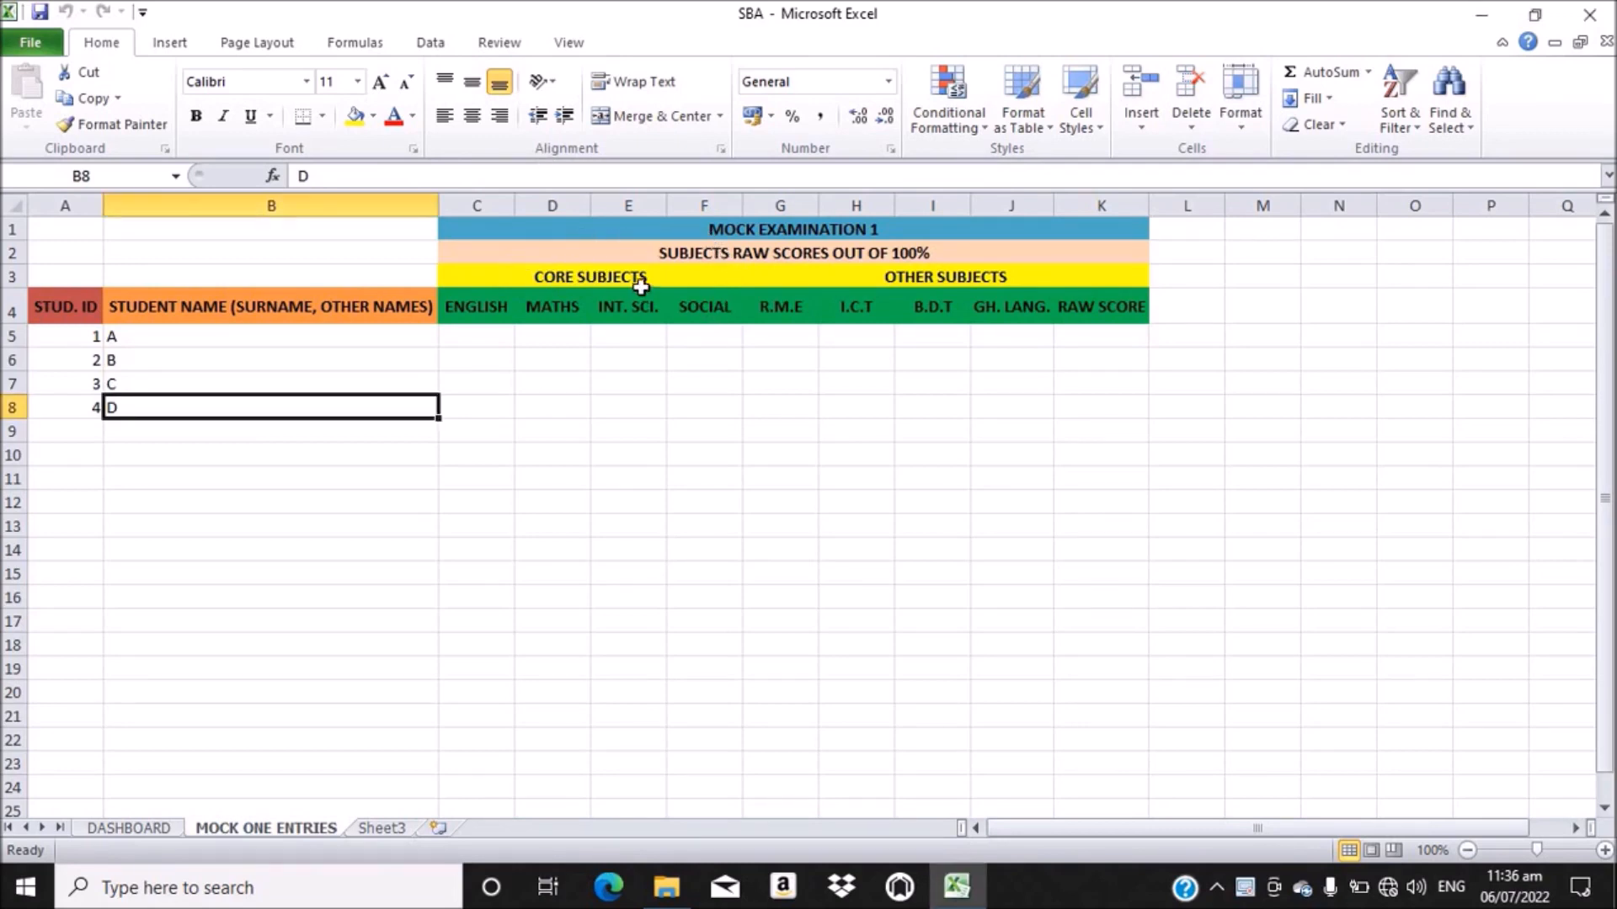
left_click_drag(538, 228, 585, 315)
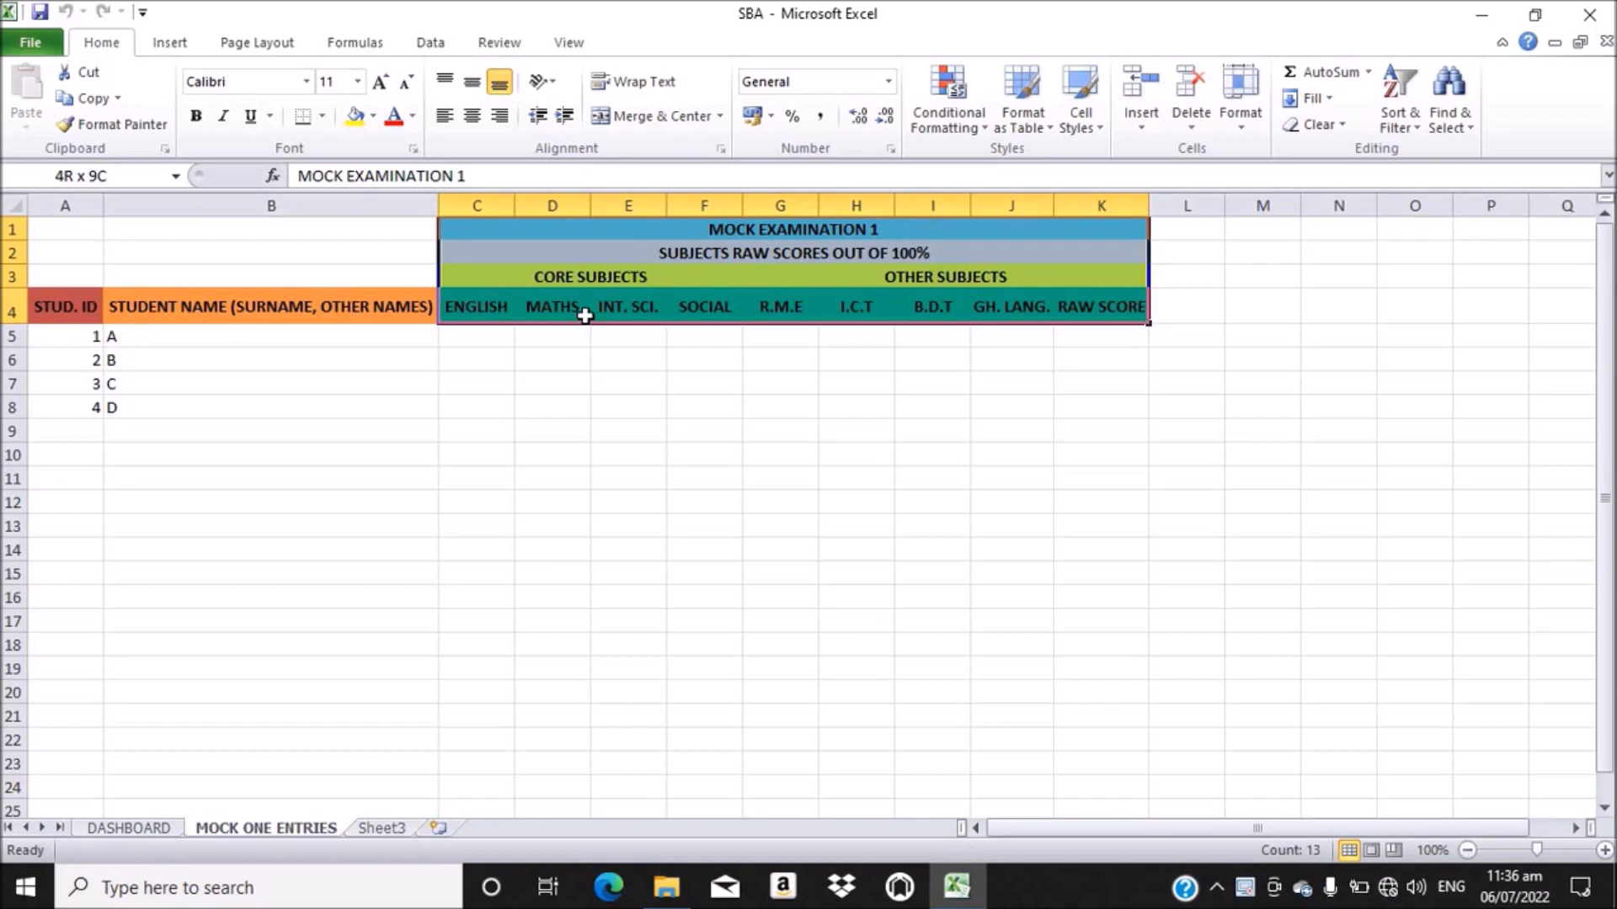
left_click_drag(583, 313, 572, 305)
left_click_drag(82, 229, 472, 402)
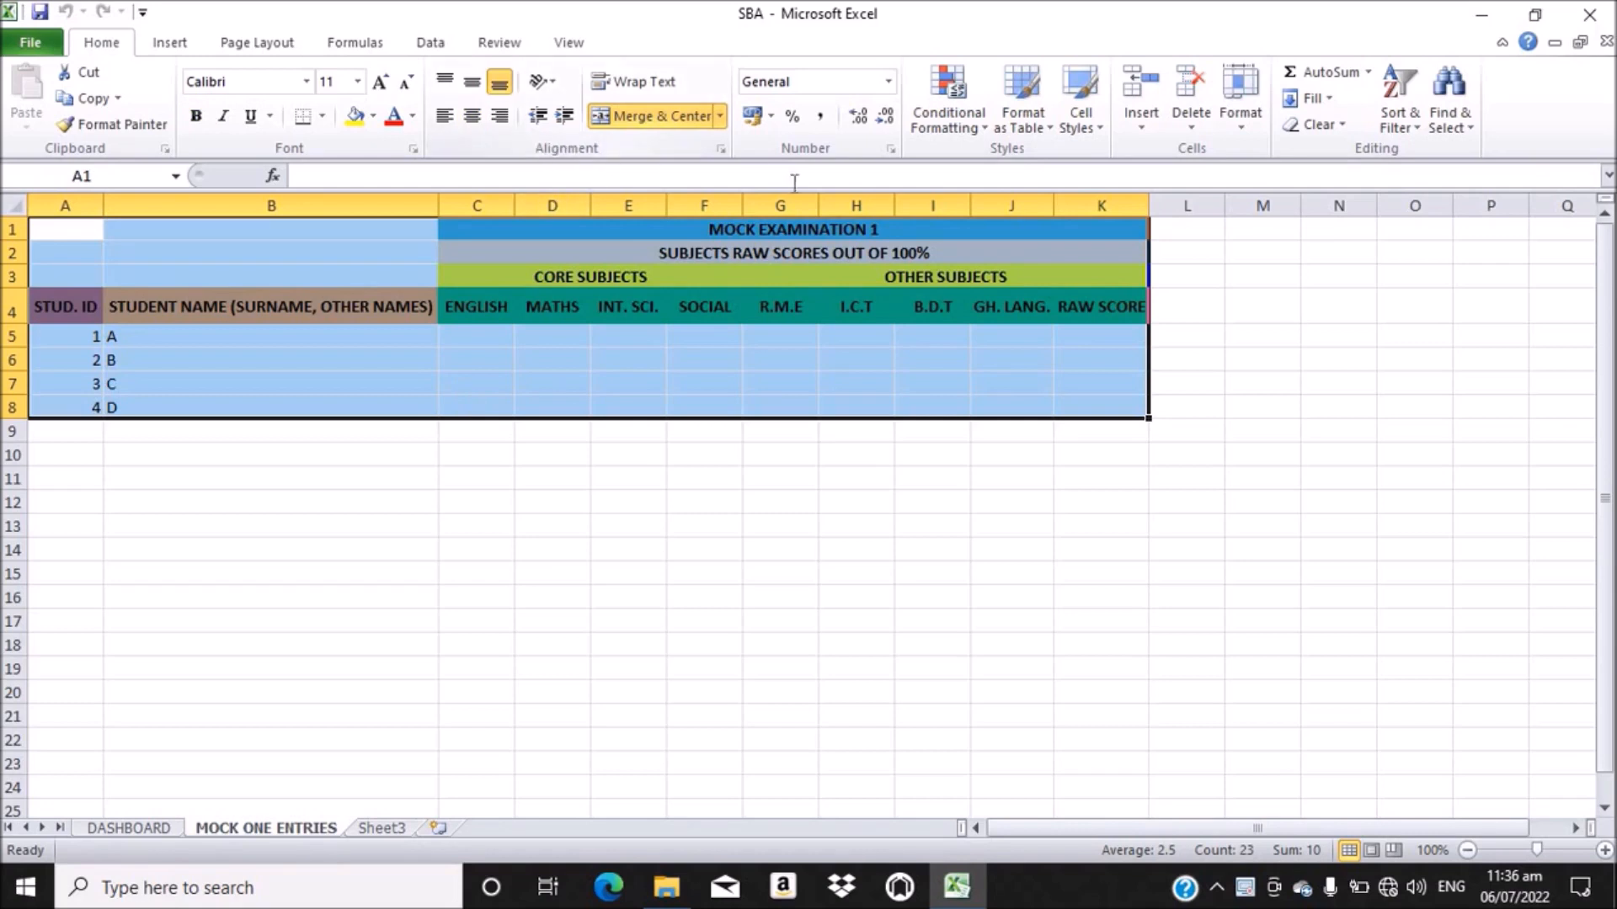
left_click(325, 118)
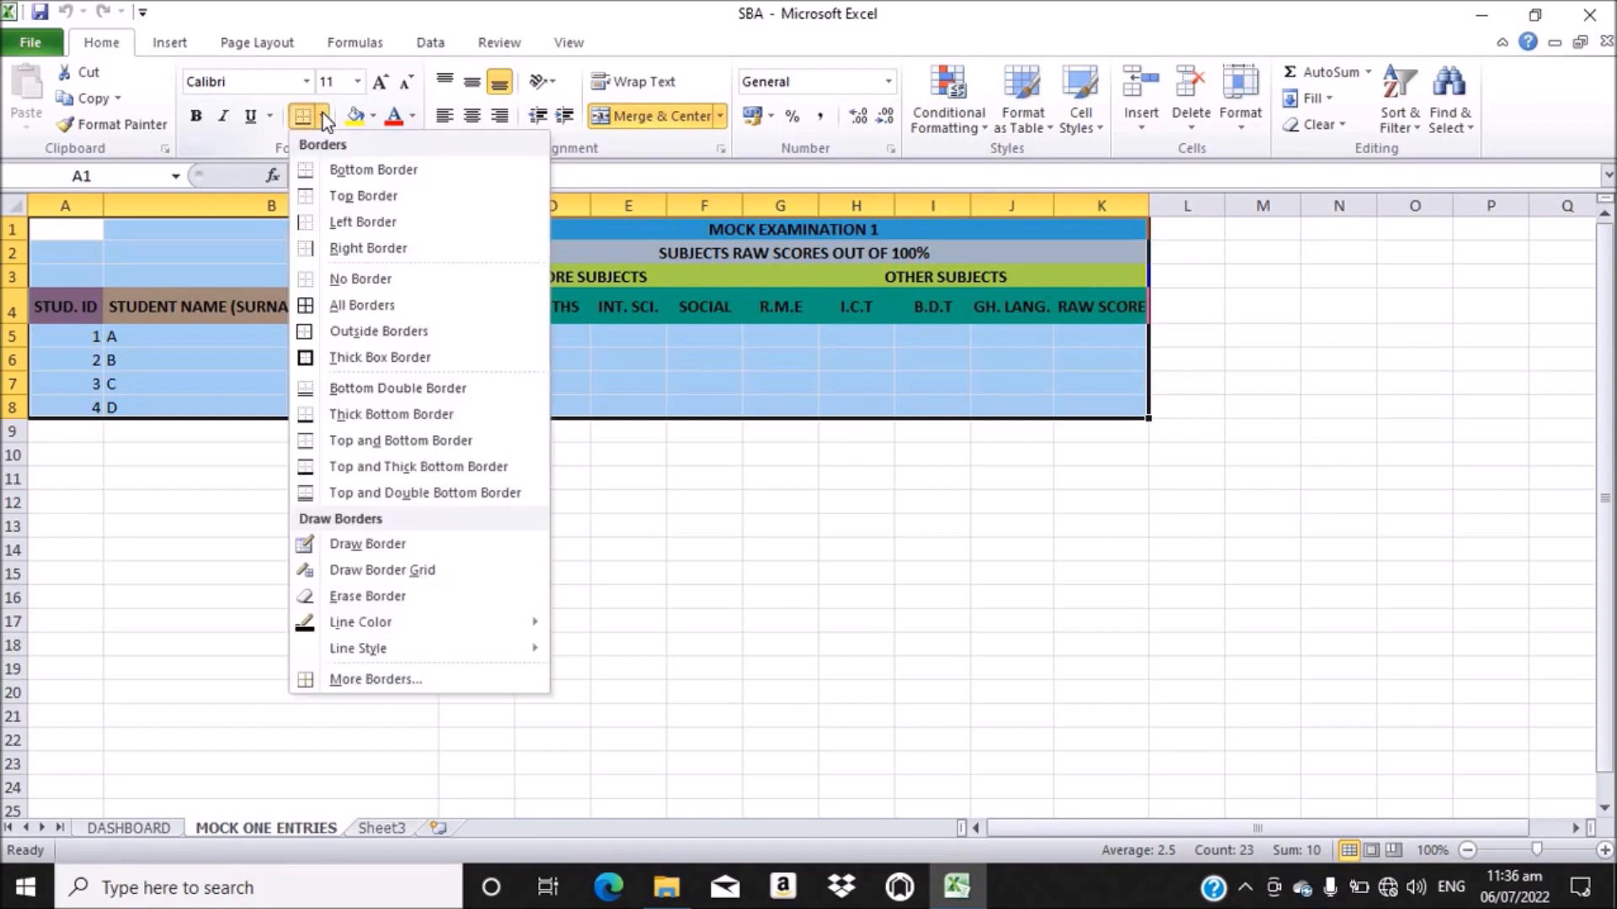
left_click(345, 303)
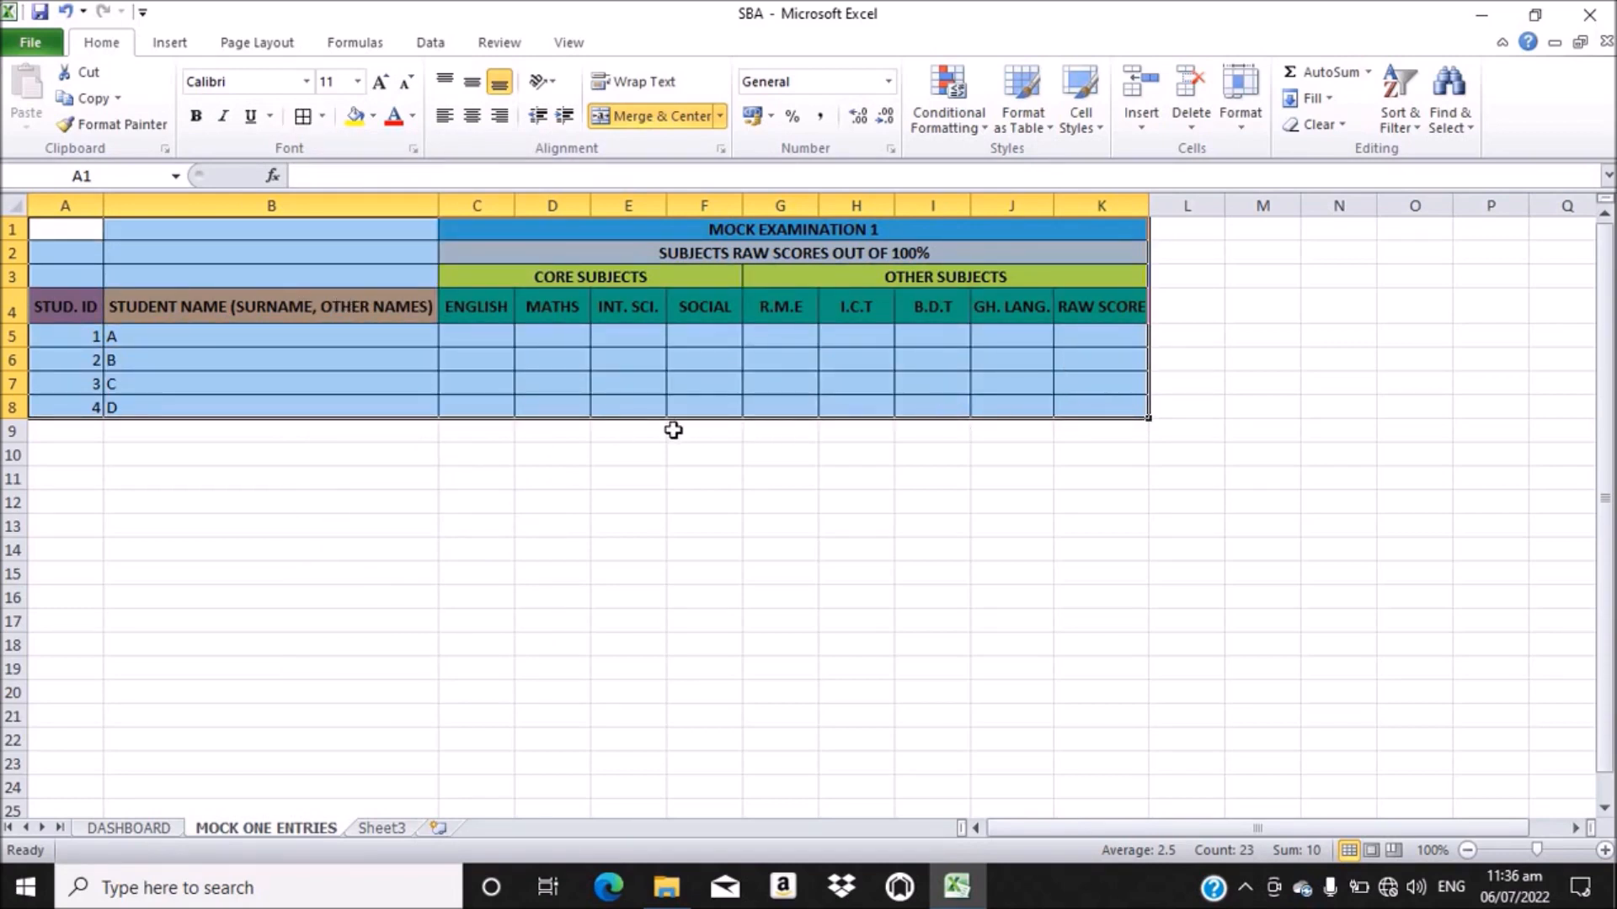
left_click(721, 472)
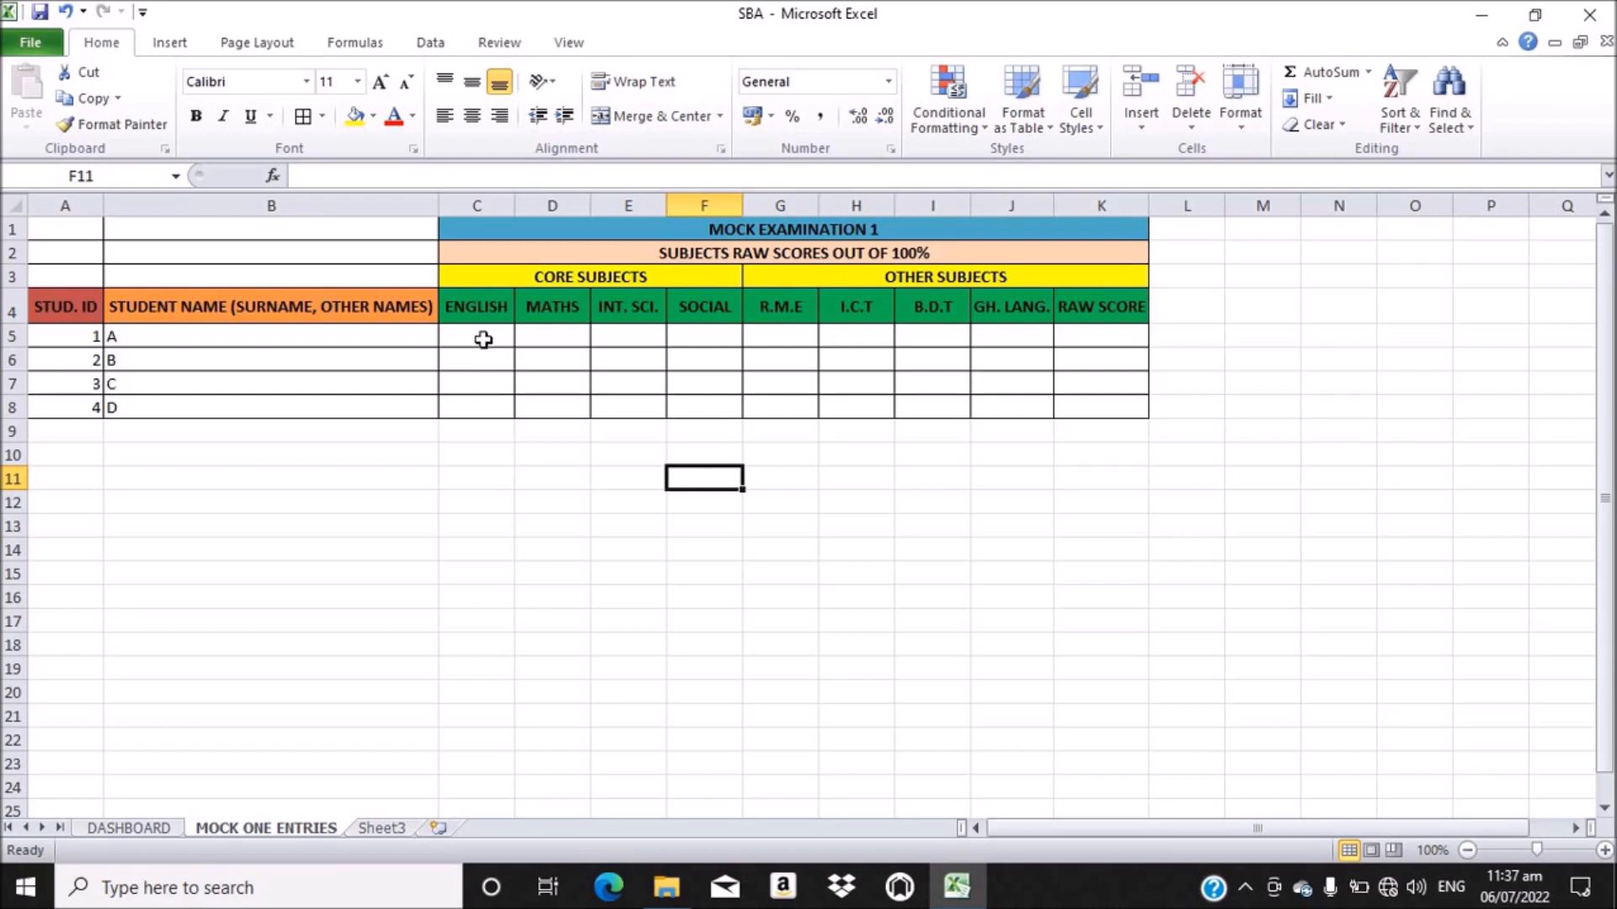
- Format the empty score cells C5 to K8, from English through Raw Score, as Number
left_click_drag(477, 336, 1075, 405)
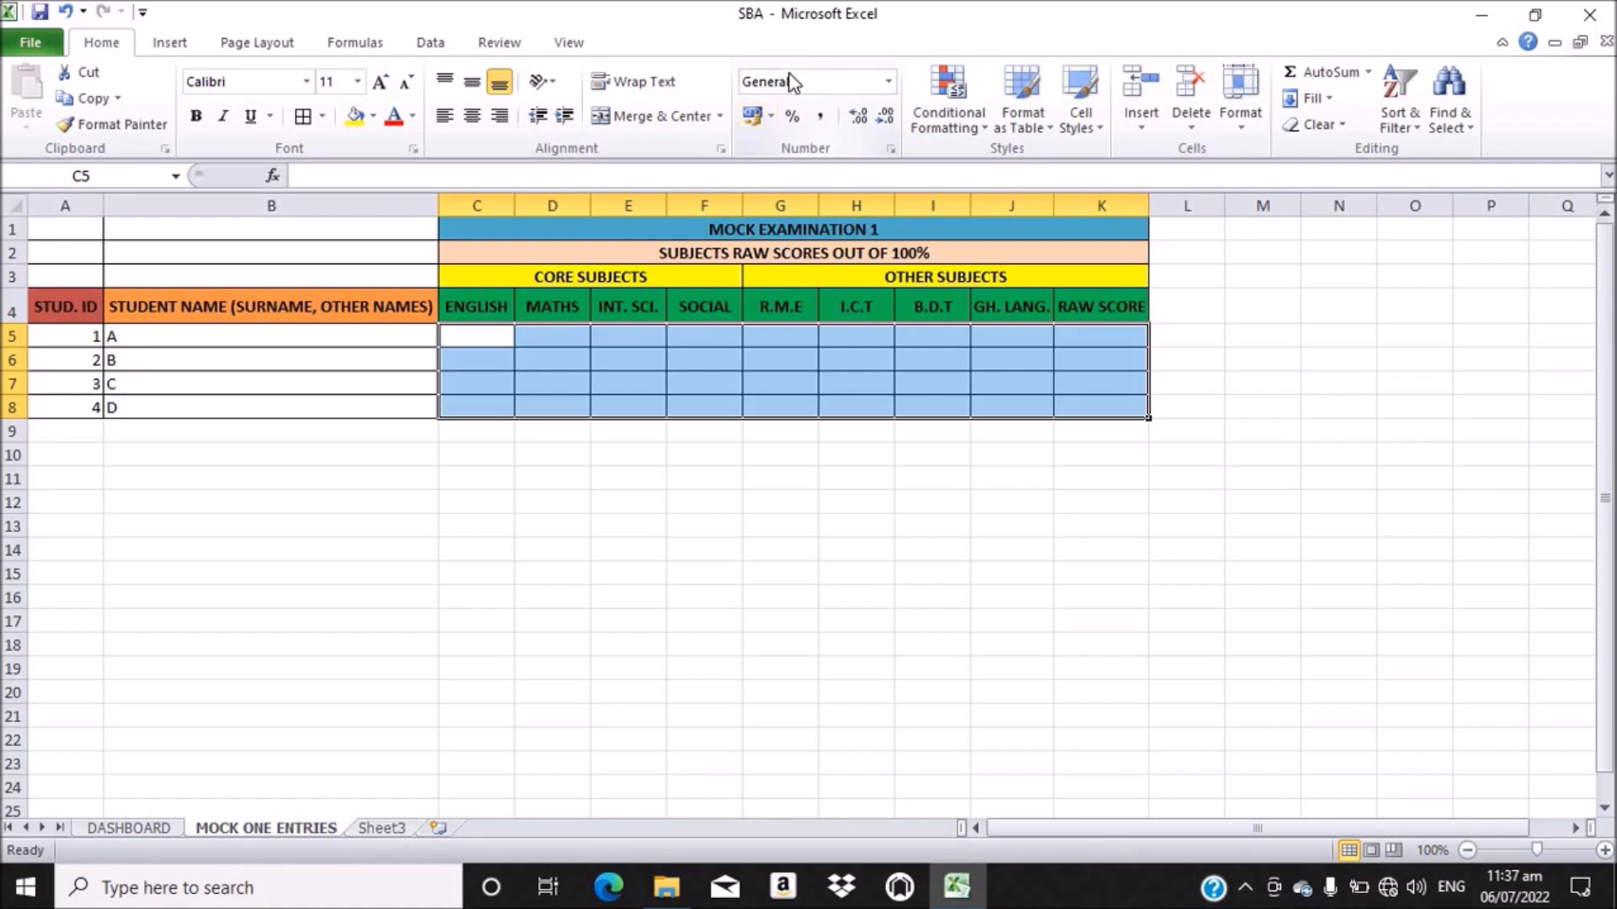
left_click(888, 82)
left_click(817, 168)
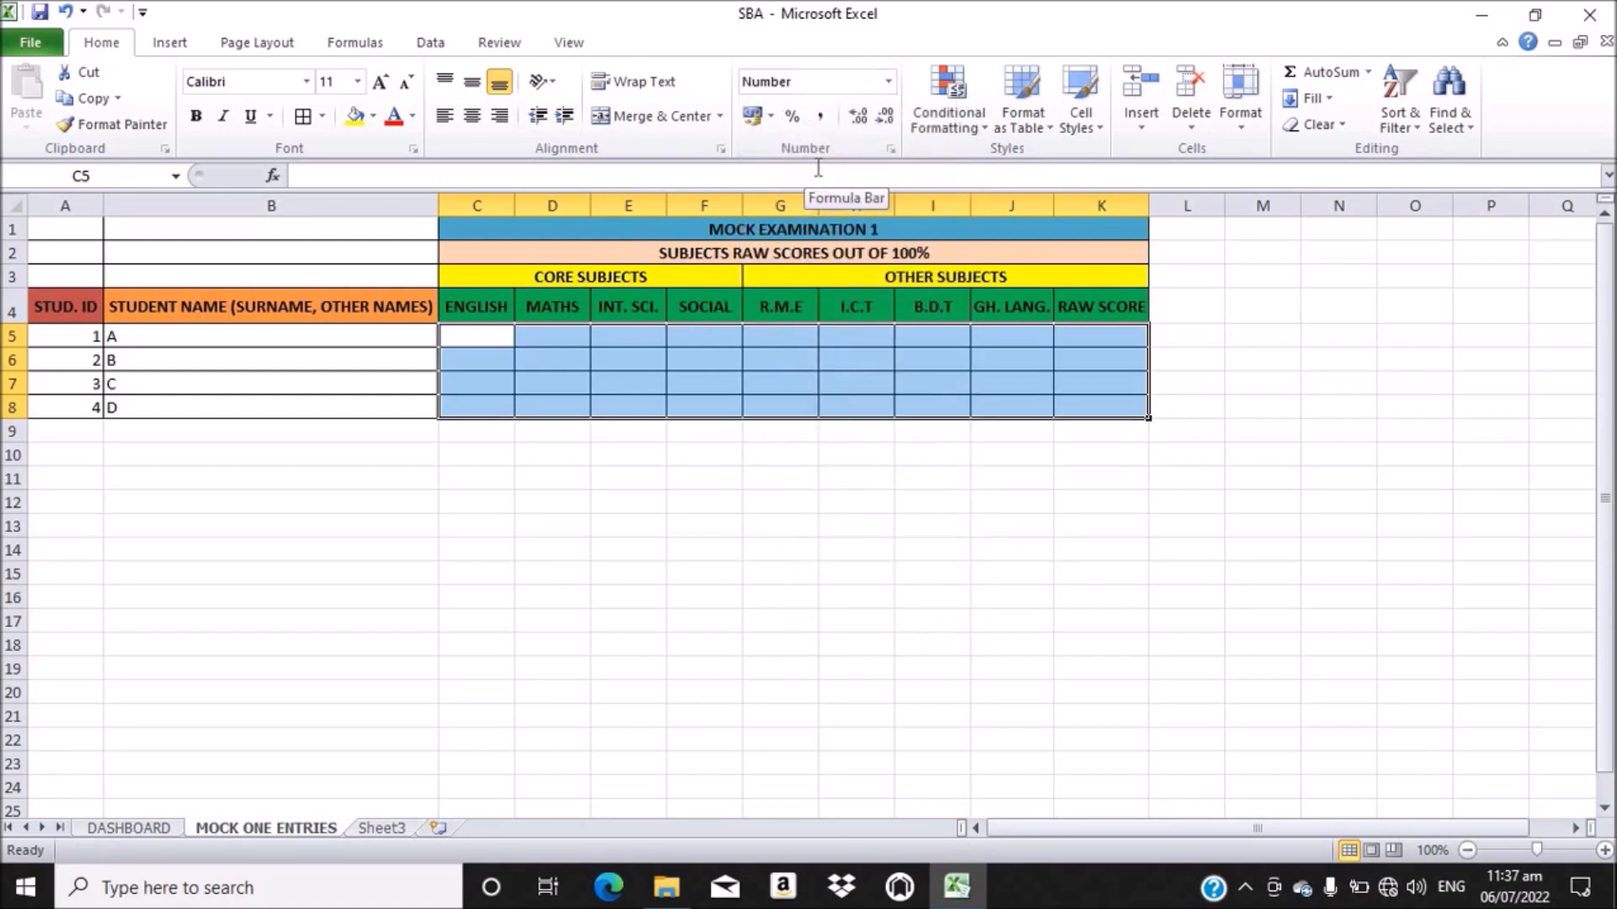
left_click(475, 339)
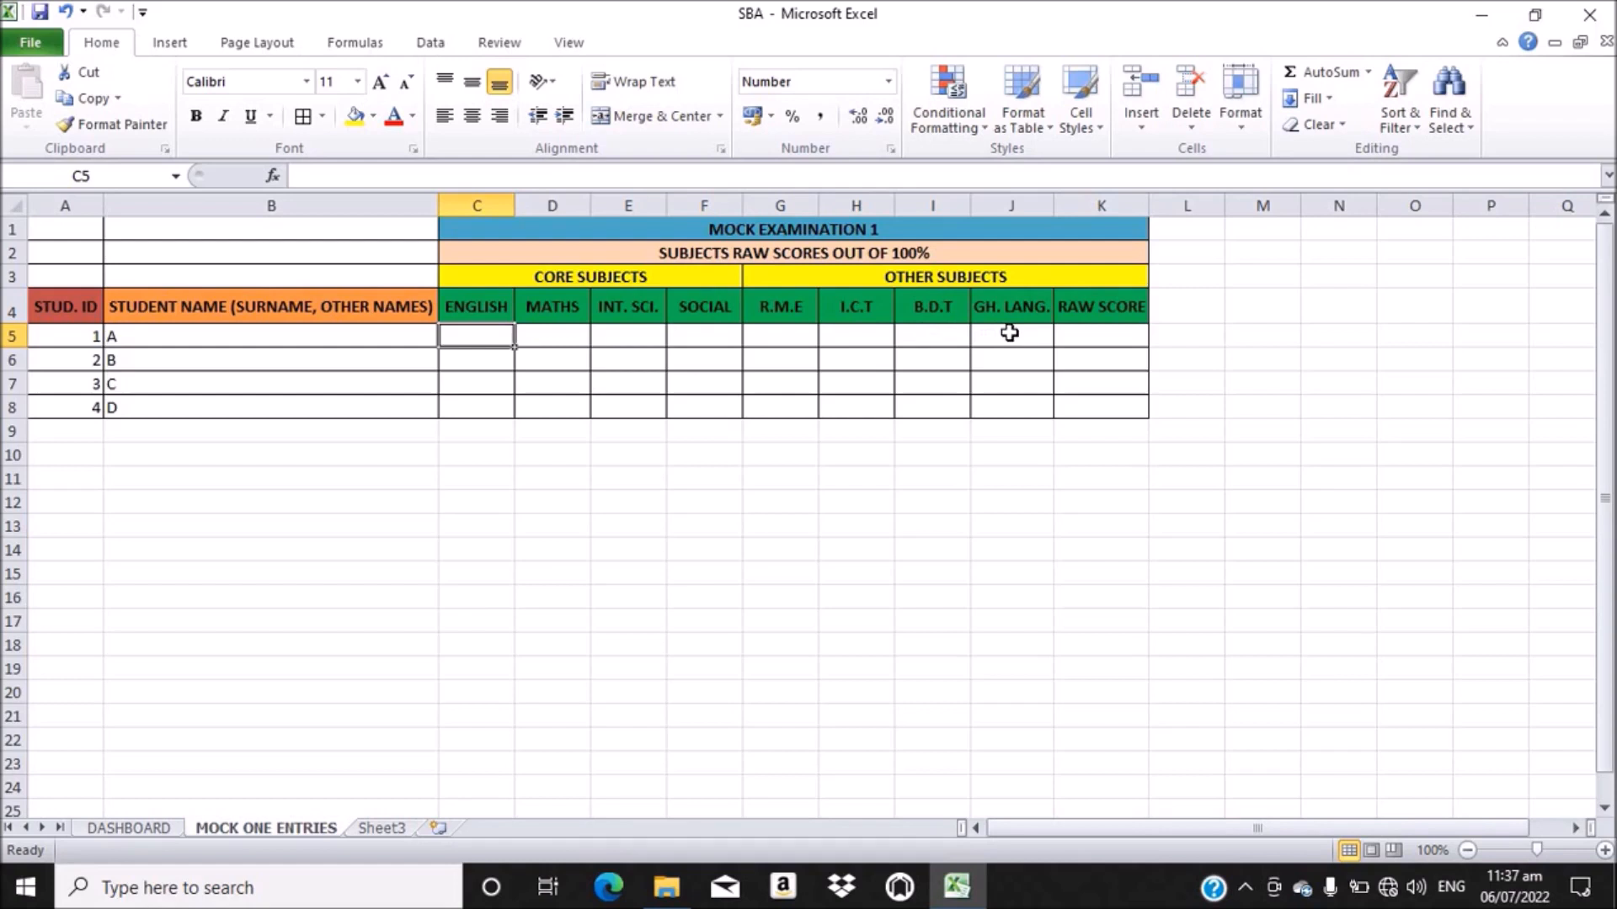
- Enter the formula =SUM(C5:J5) in the Raw Score cell K5 and fill it down to K8
left_click(1099, 335)
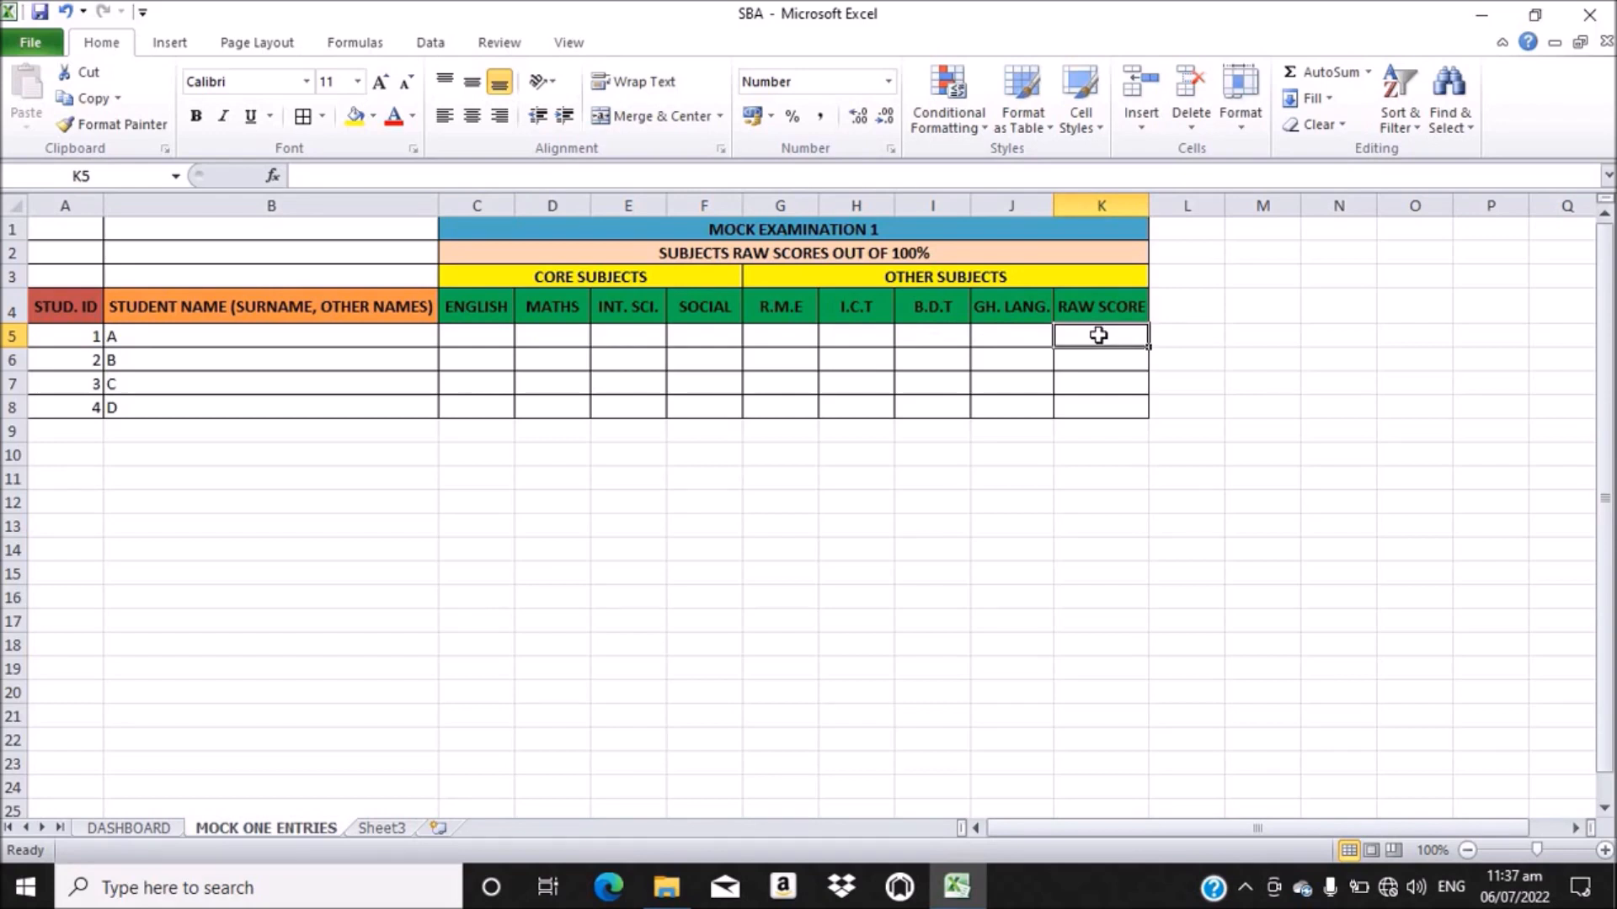
type("=")
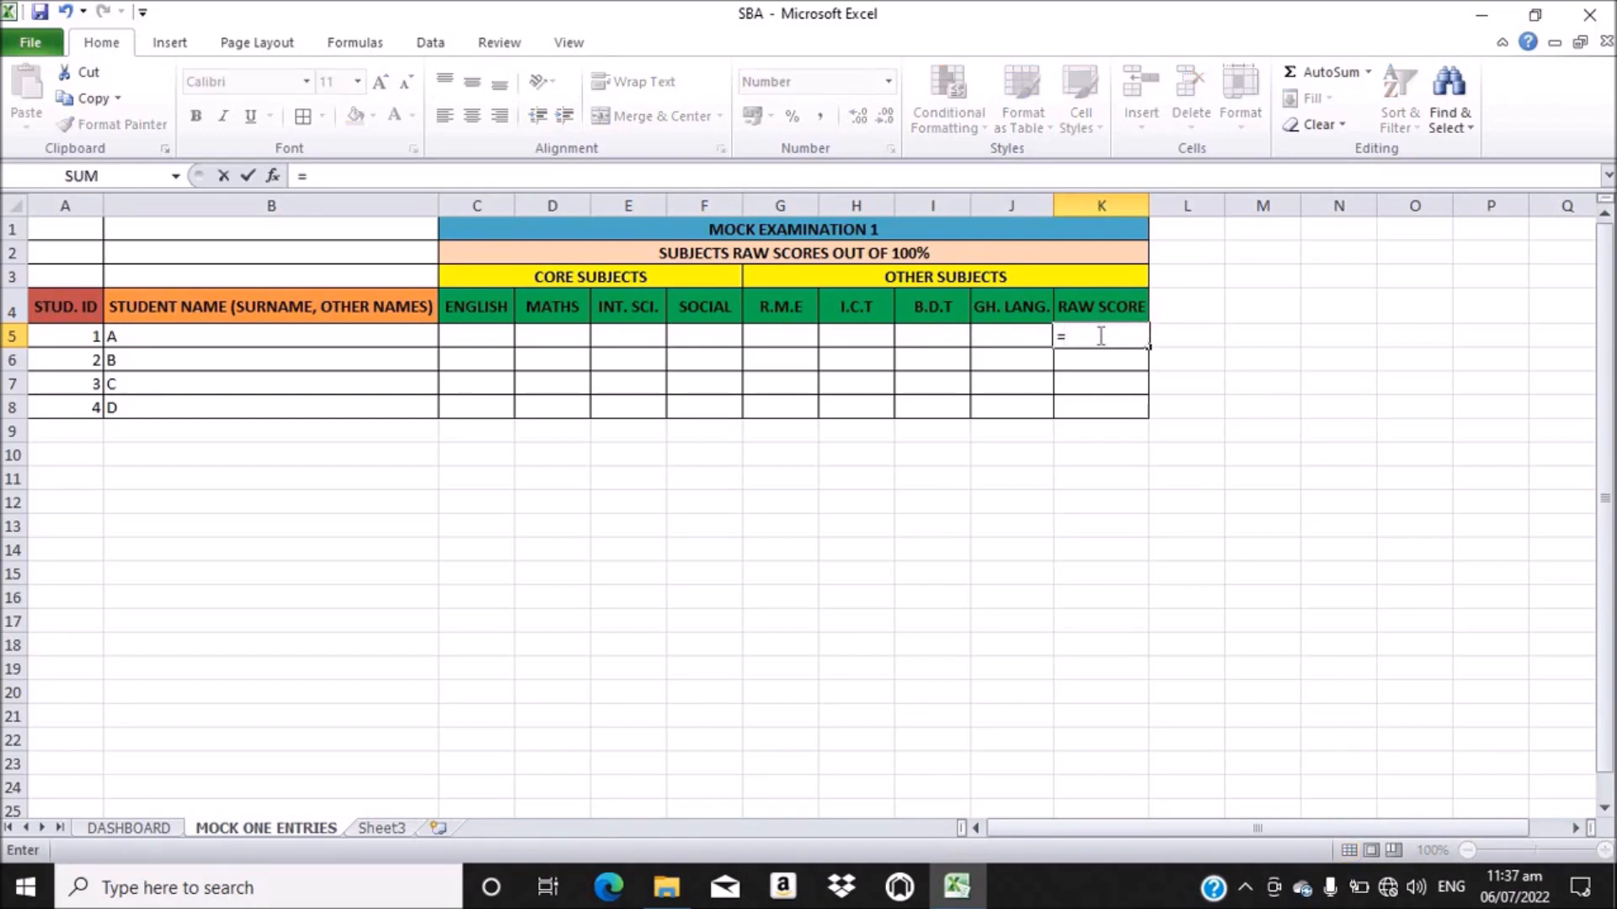
type("SUM")
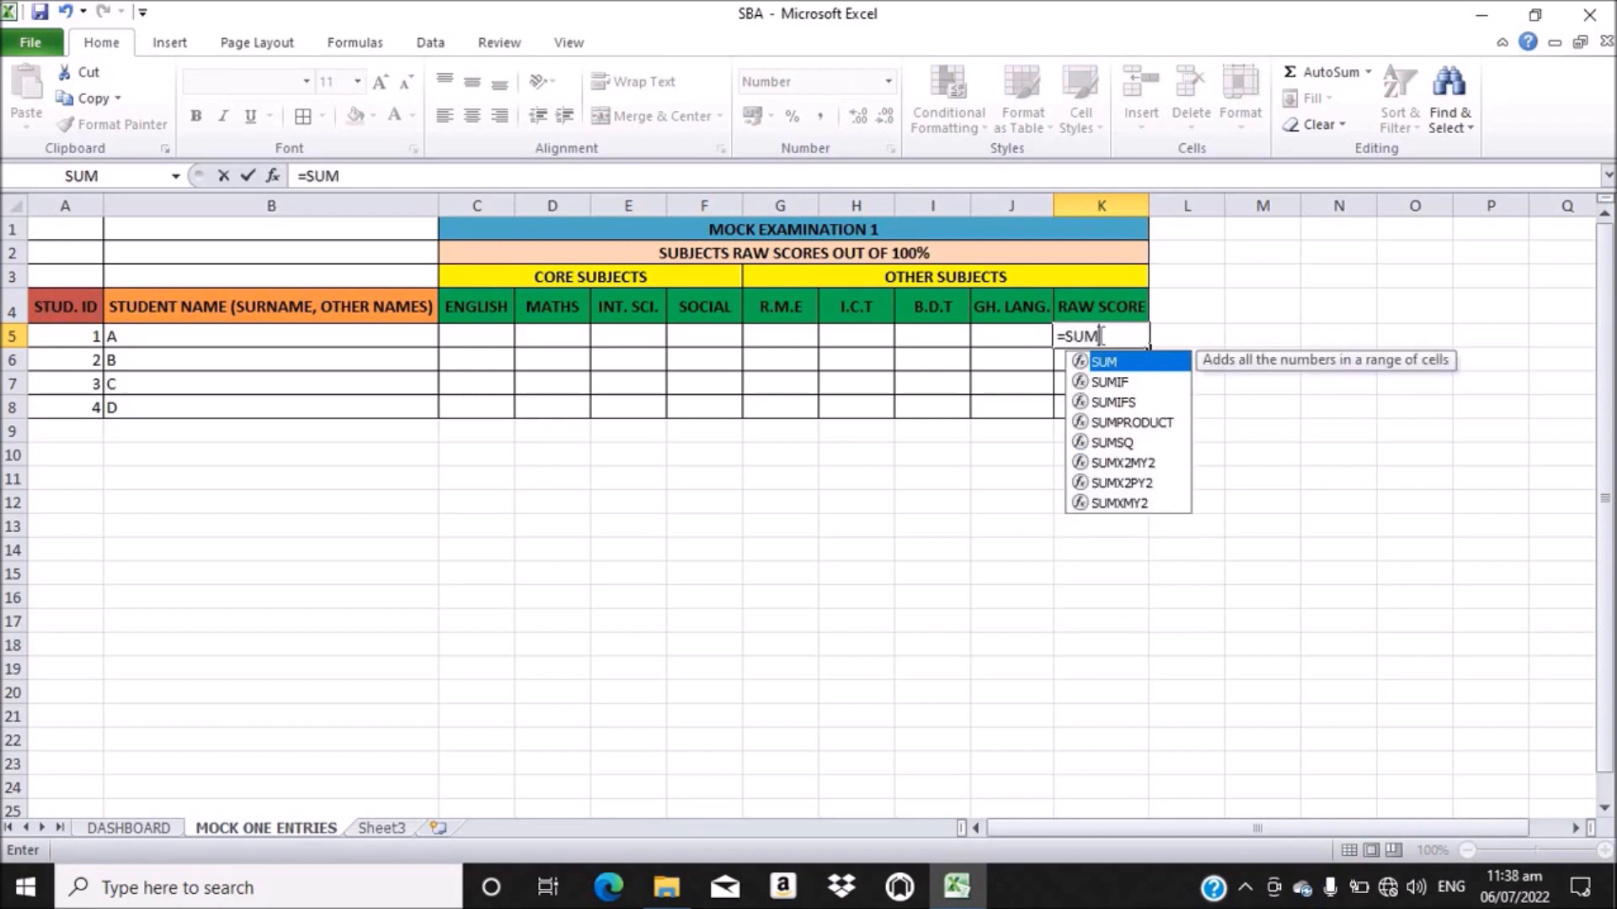
type("(")
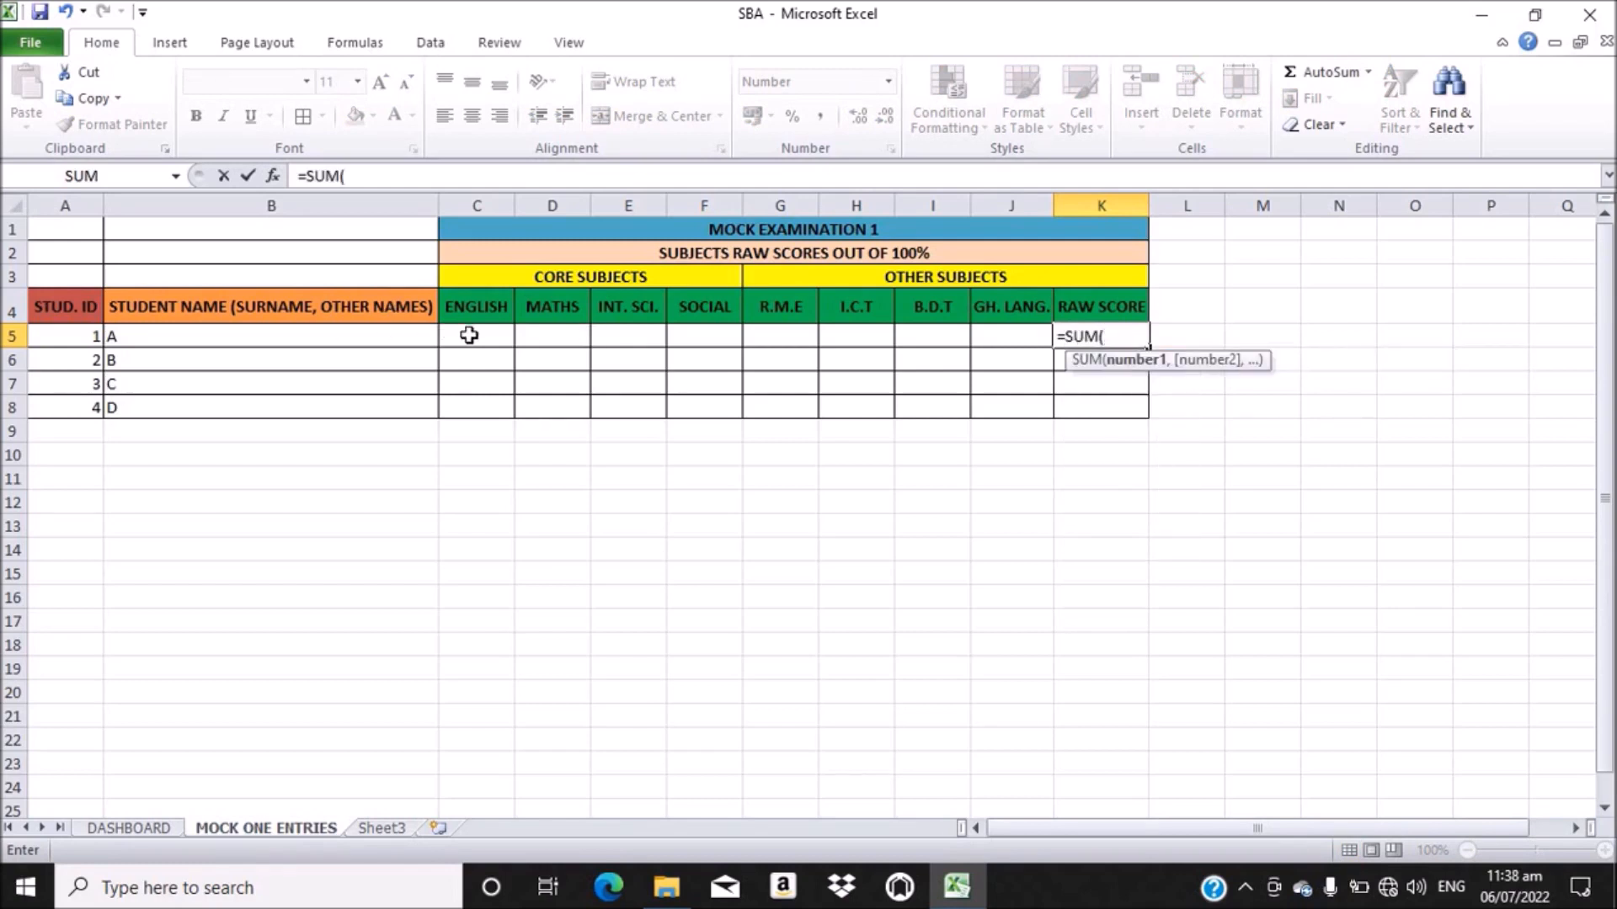
left_click_drag(475, 336, 1000, 335)
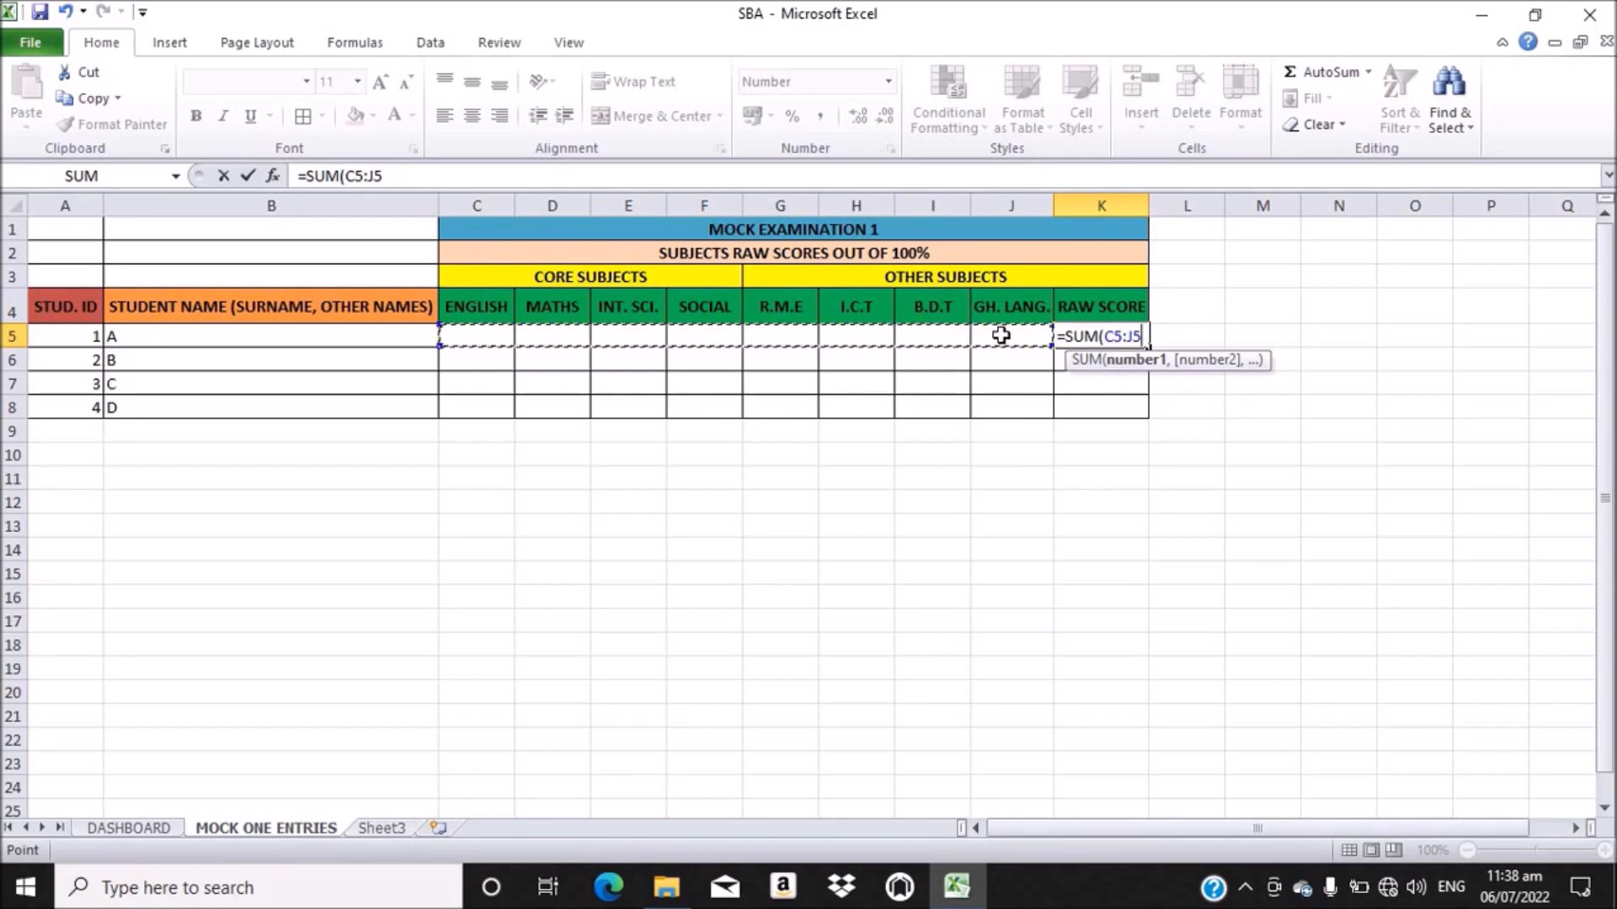
type(")")
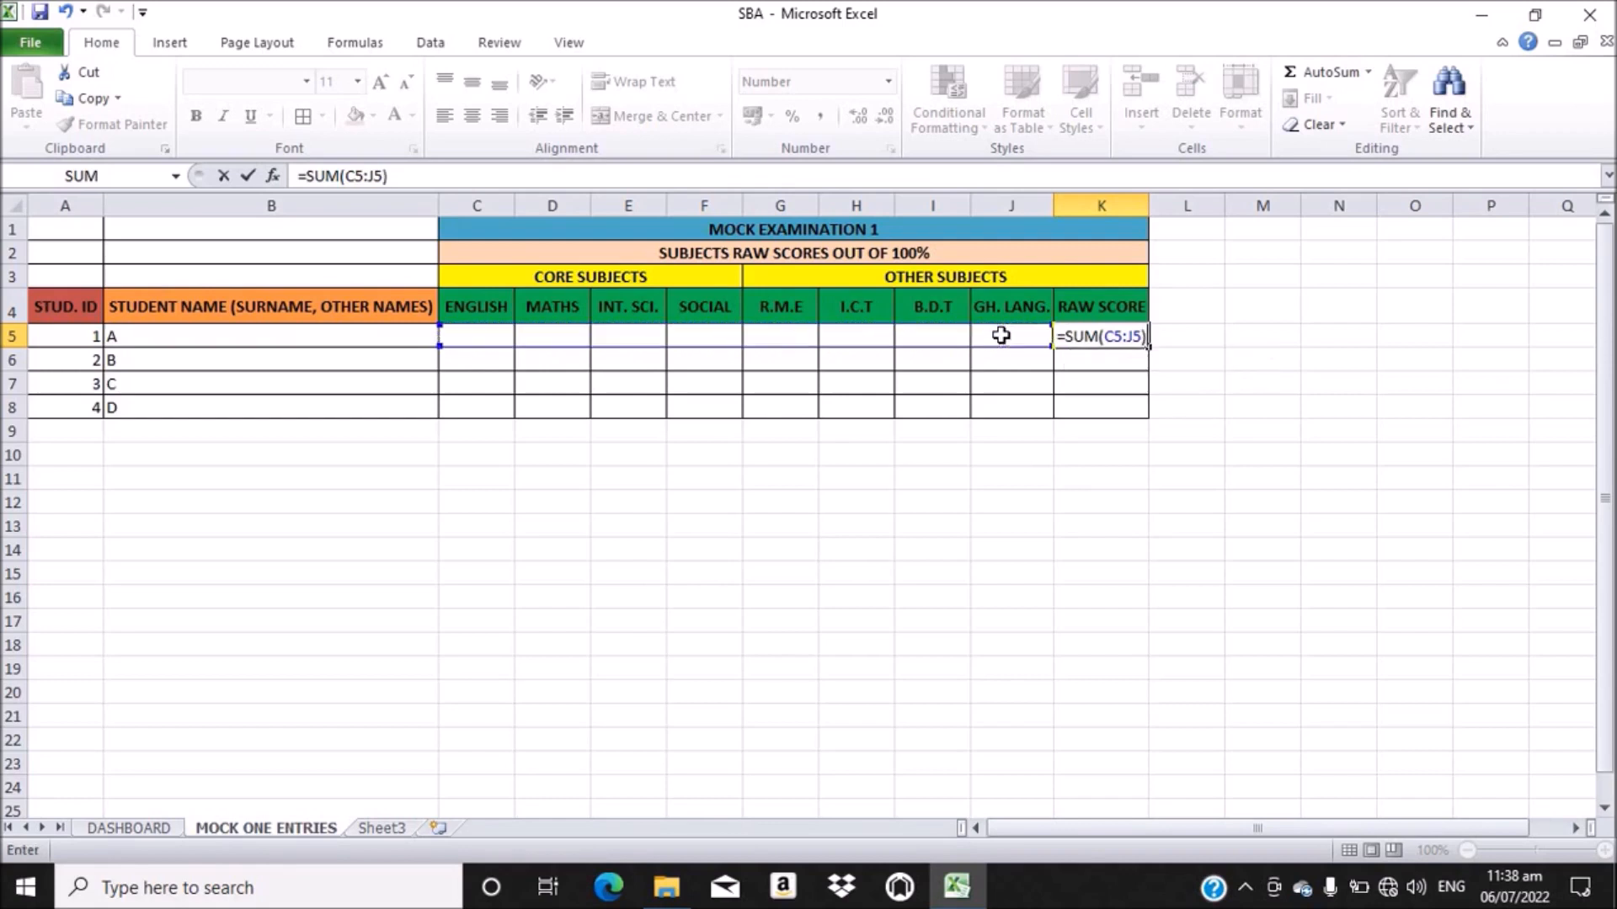
key("Return")
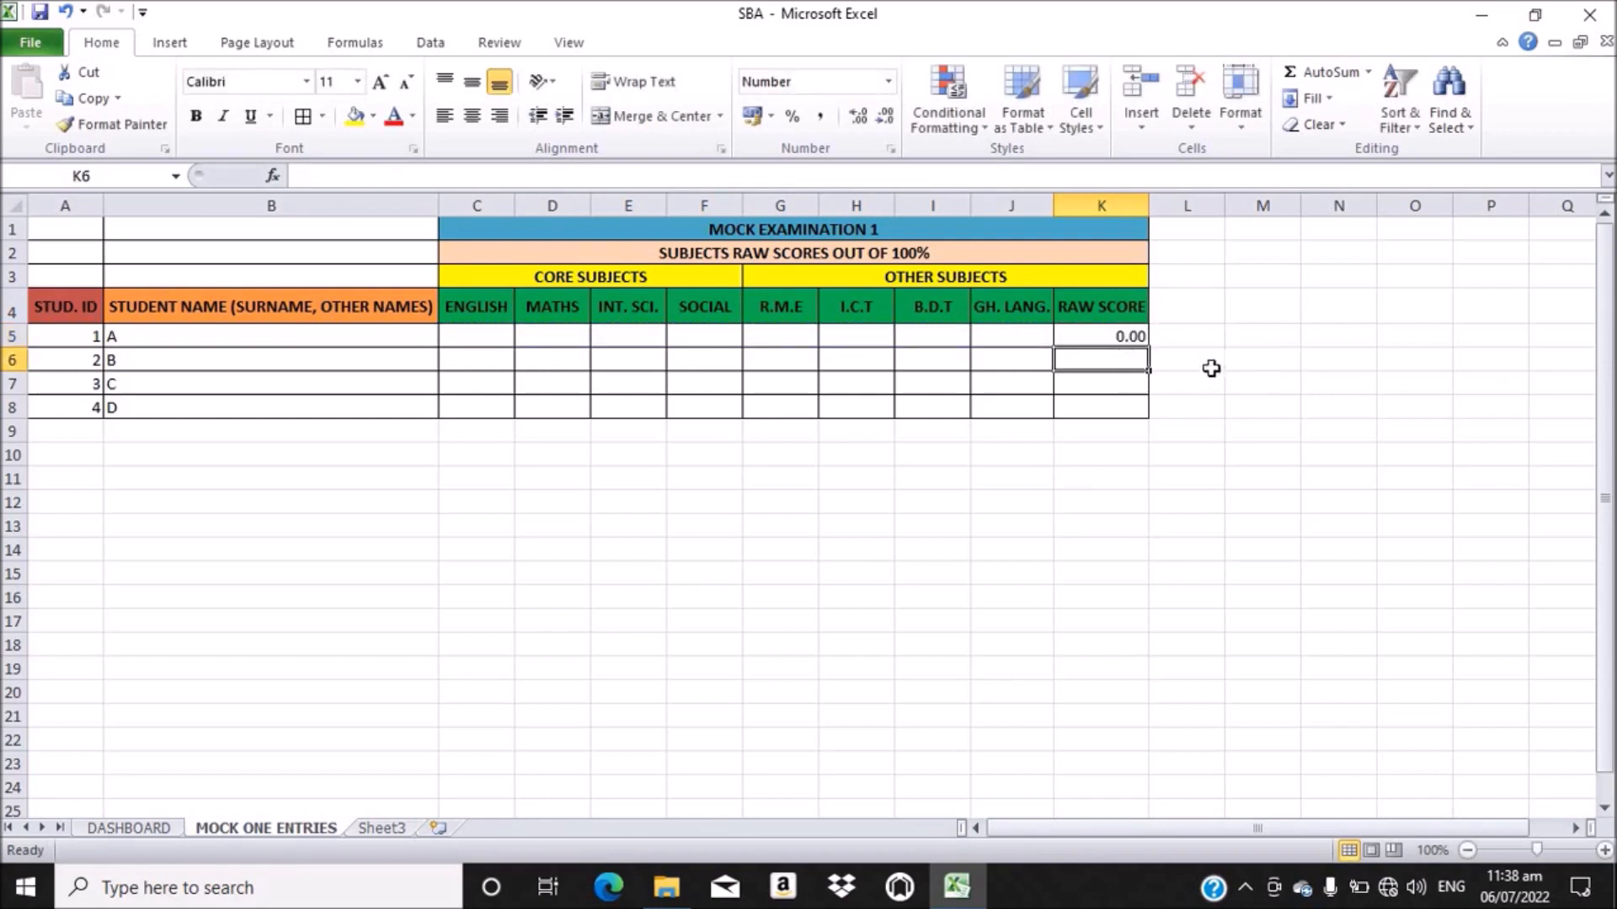
left_click(1128, 330)
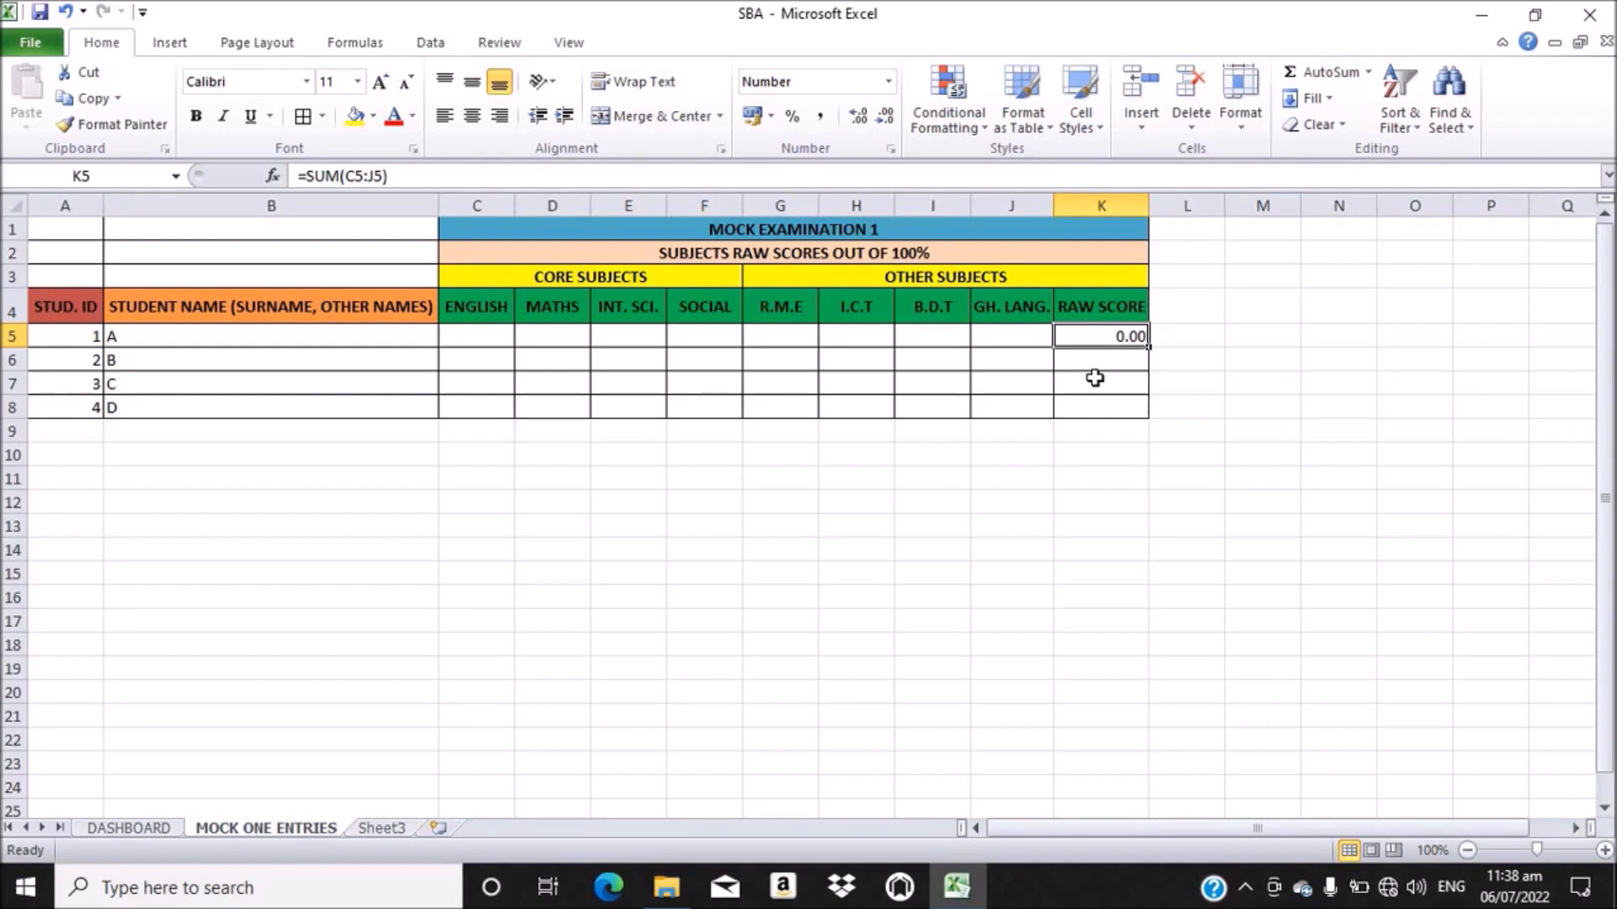
double_click(1146, 347)
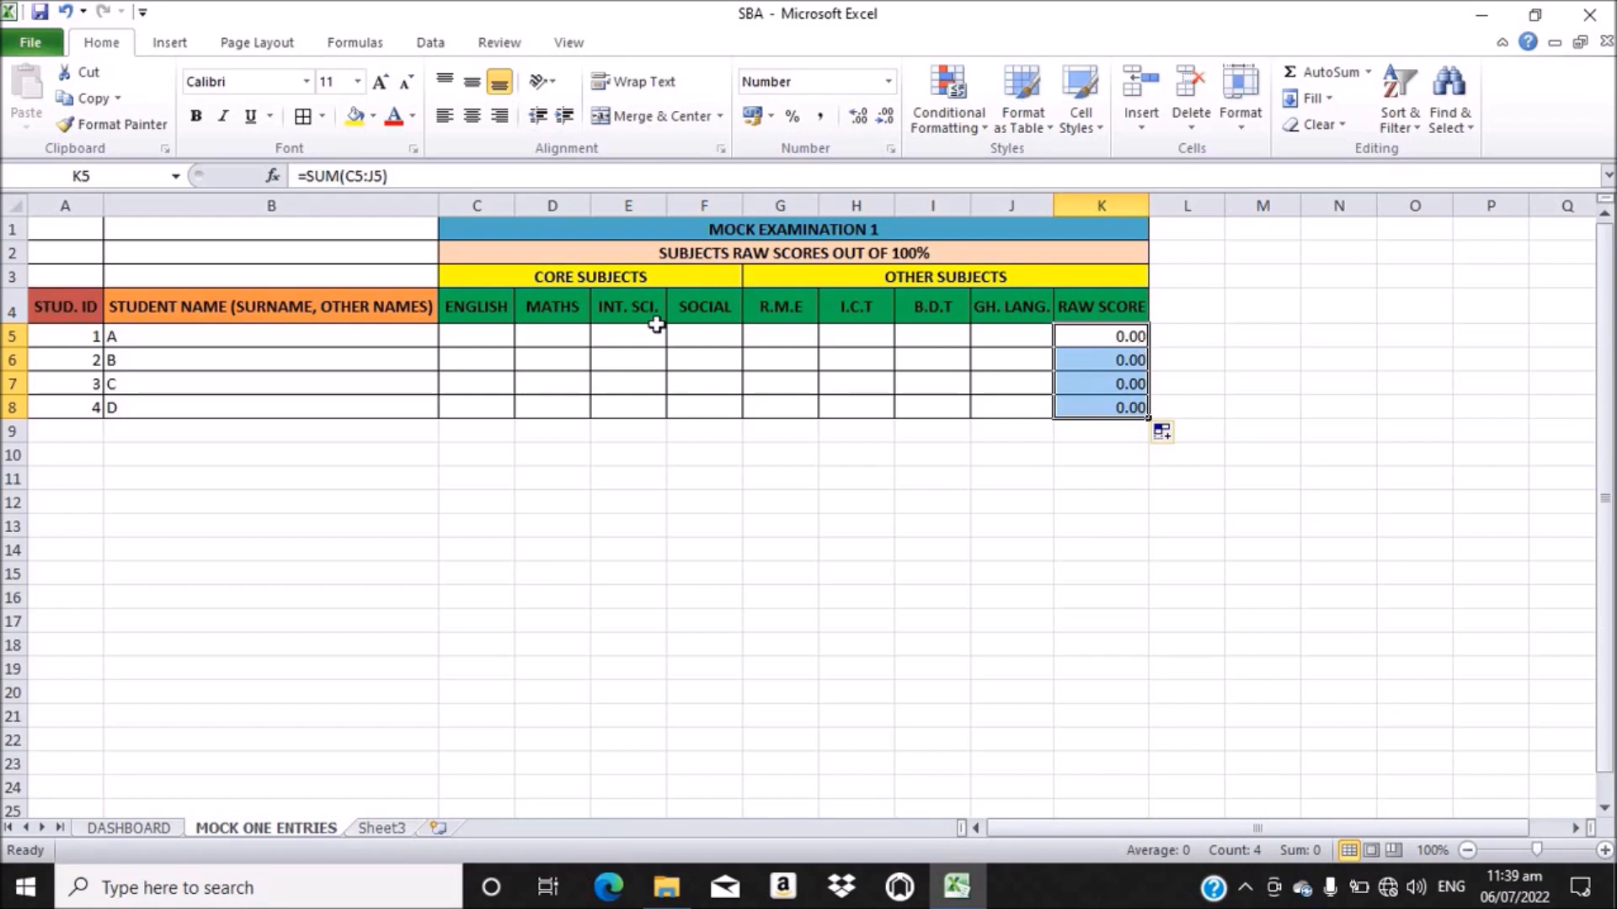
- Enter scores for student A in row 5: 60 for English and 50 for Maths
left_click(480, 336)
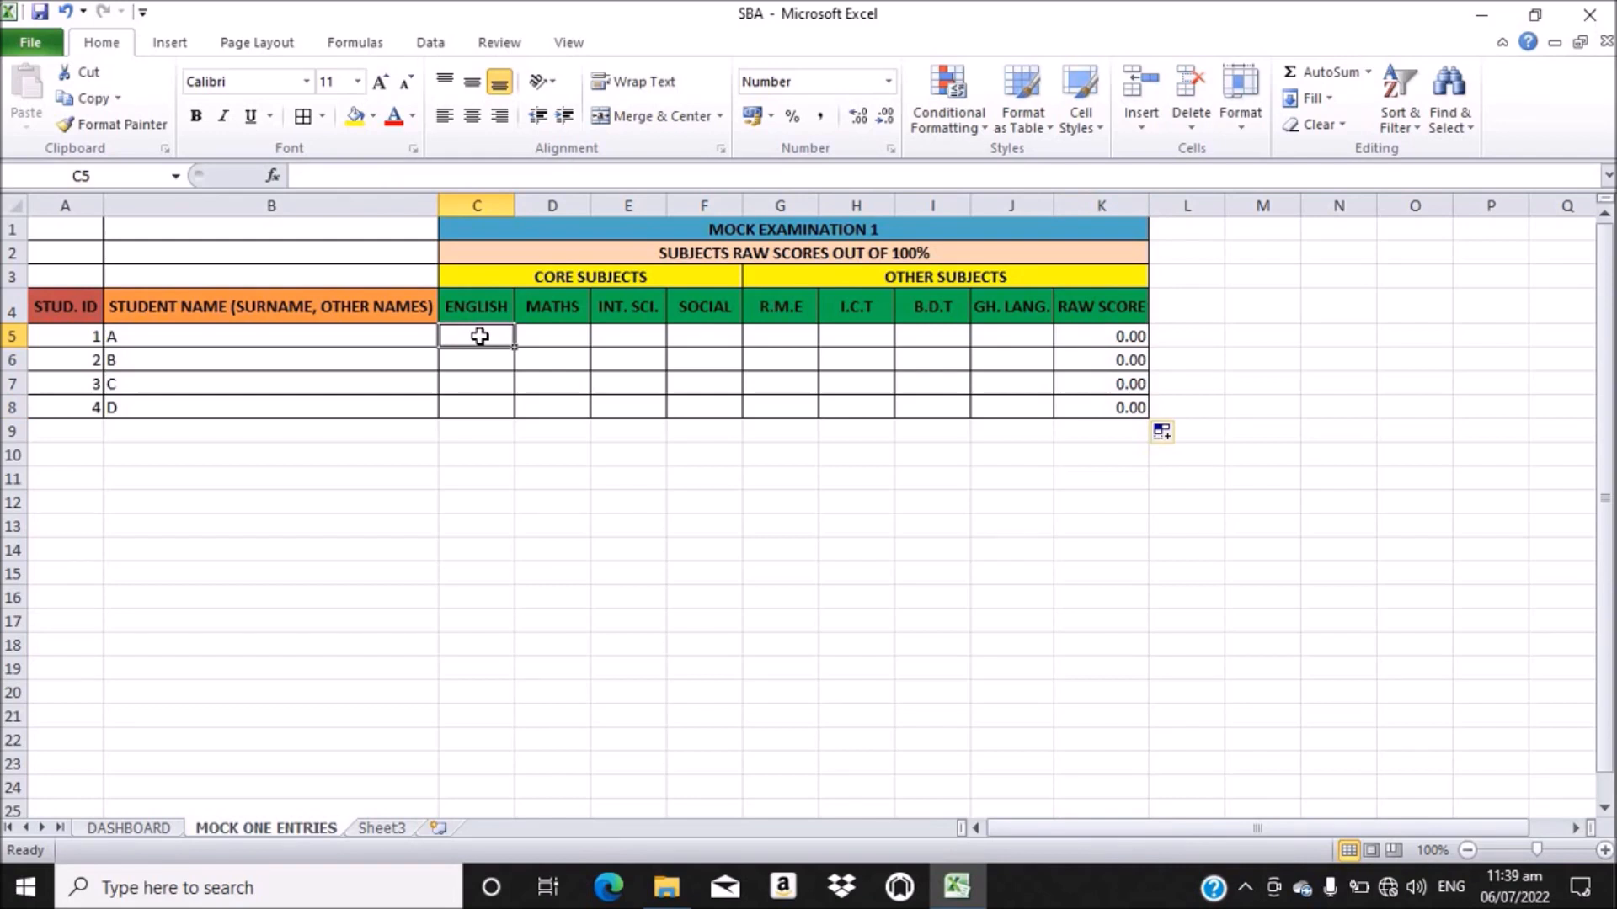
type("60")
key("Tab")
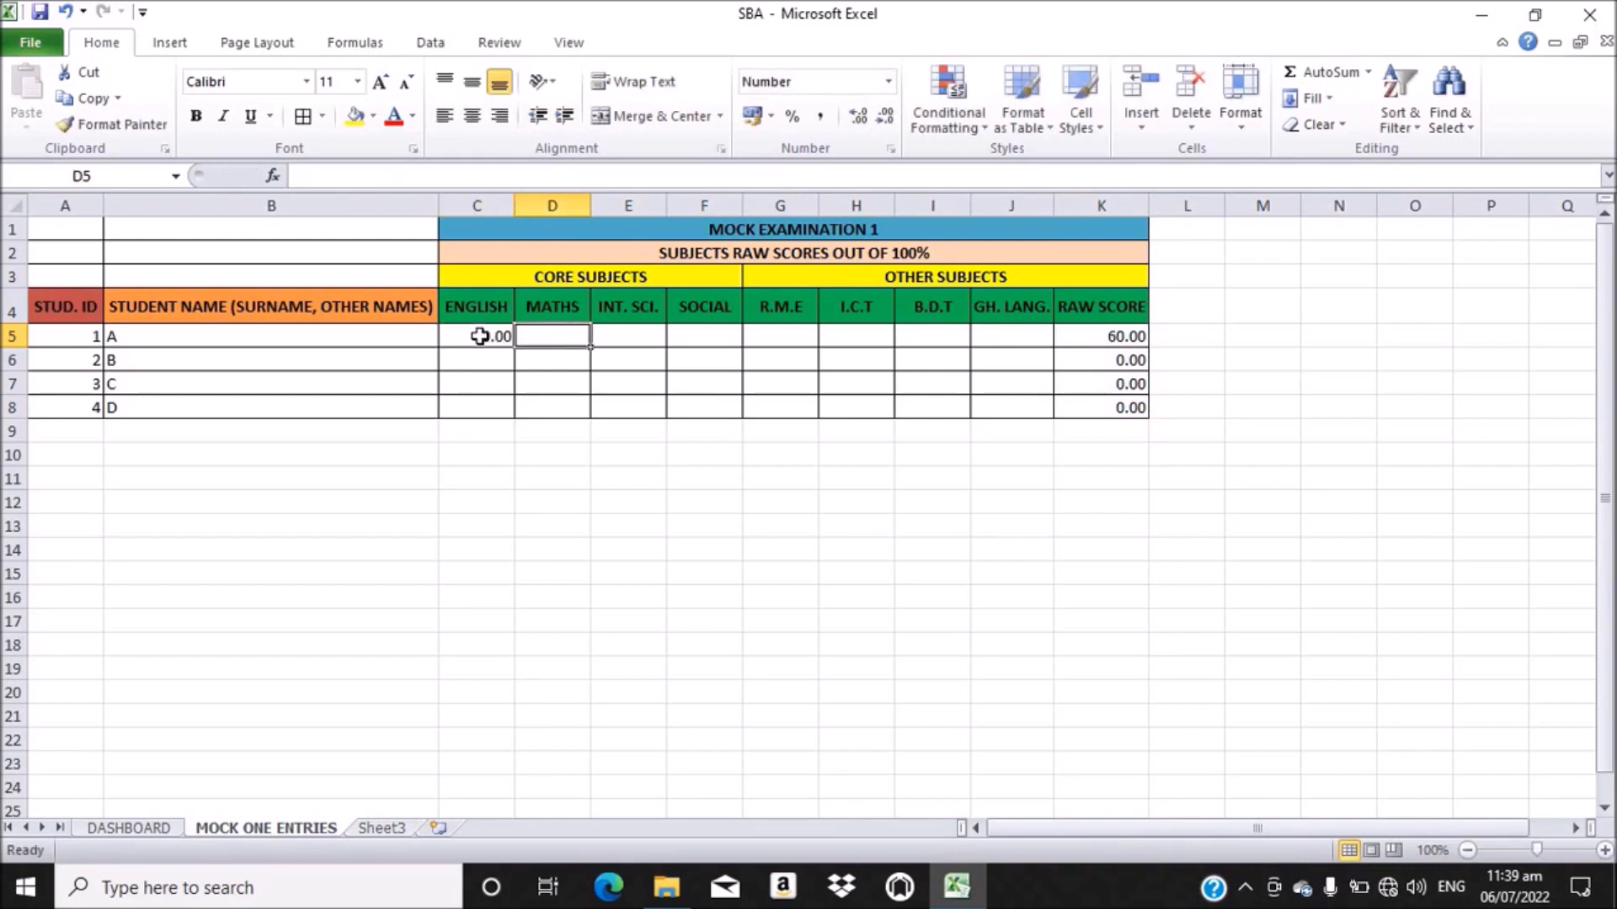
type("50")
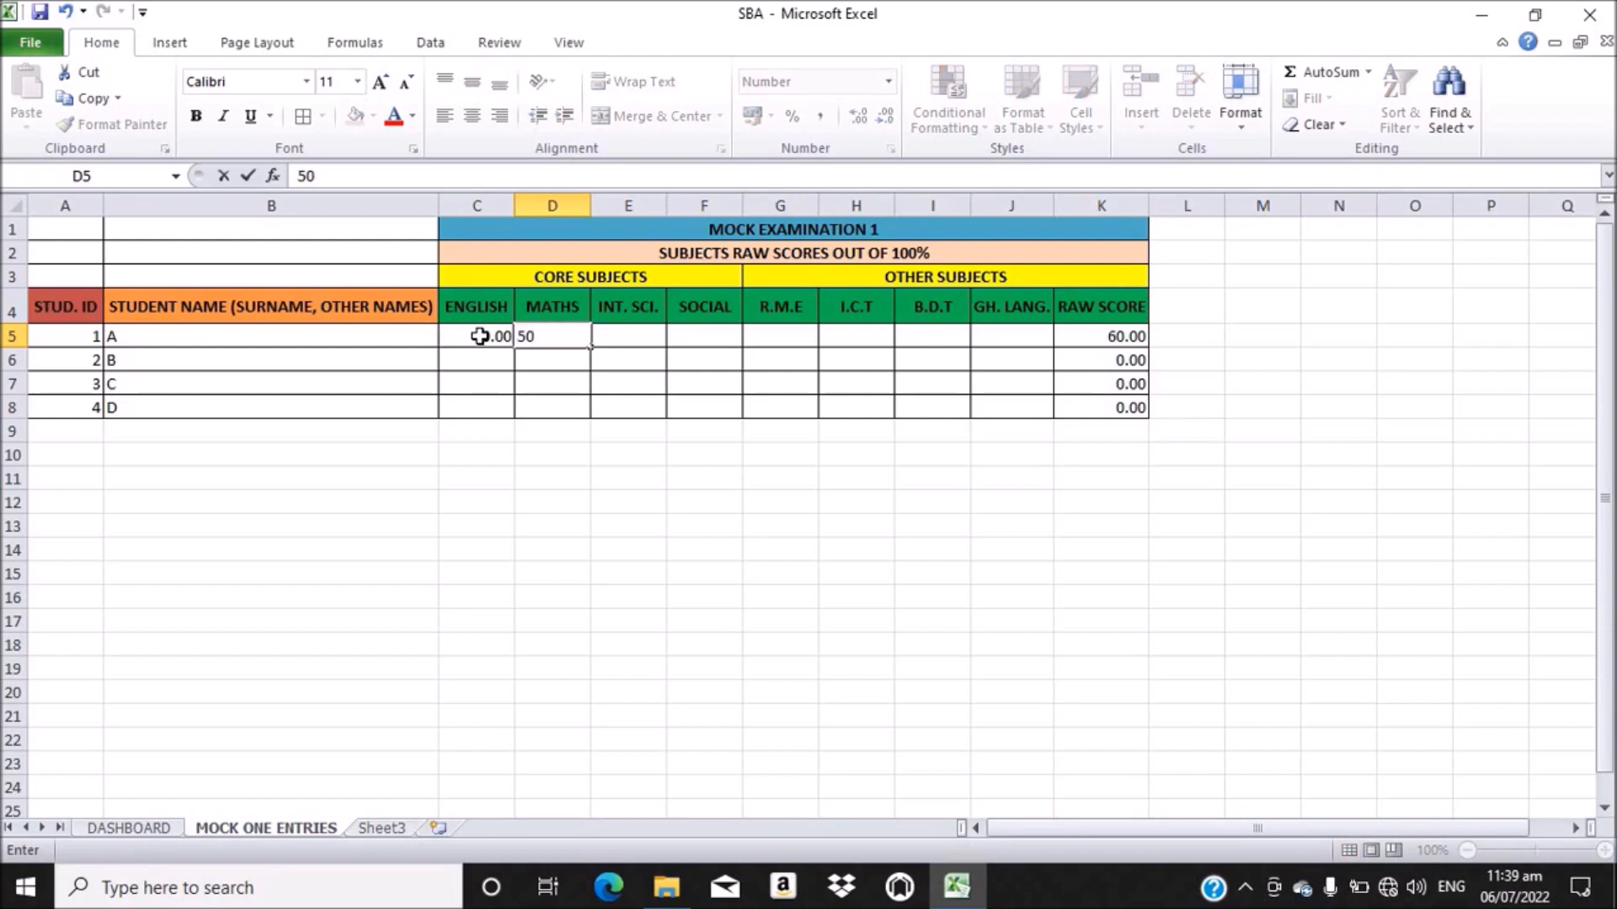
key("Tab")
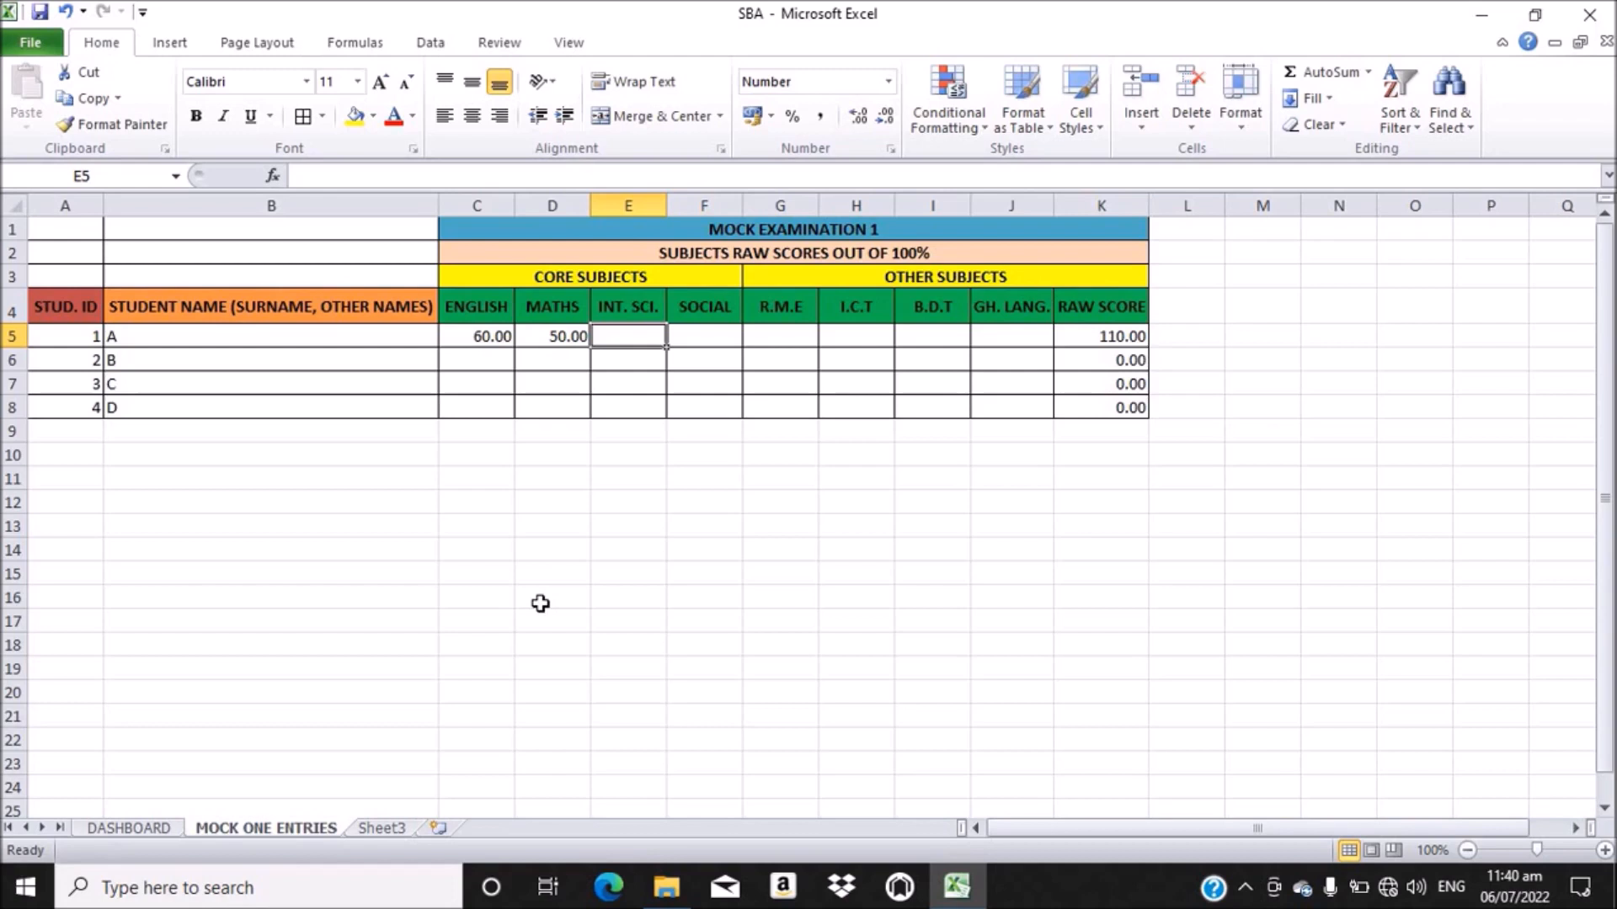
- Rename the worksheet Sheet3 as REGISTER
left_click(388, 830)
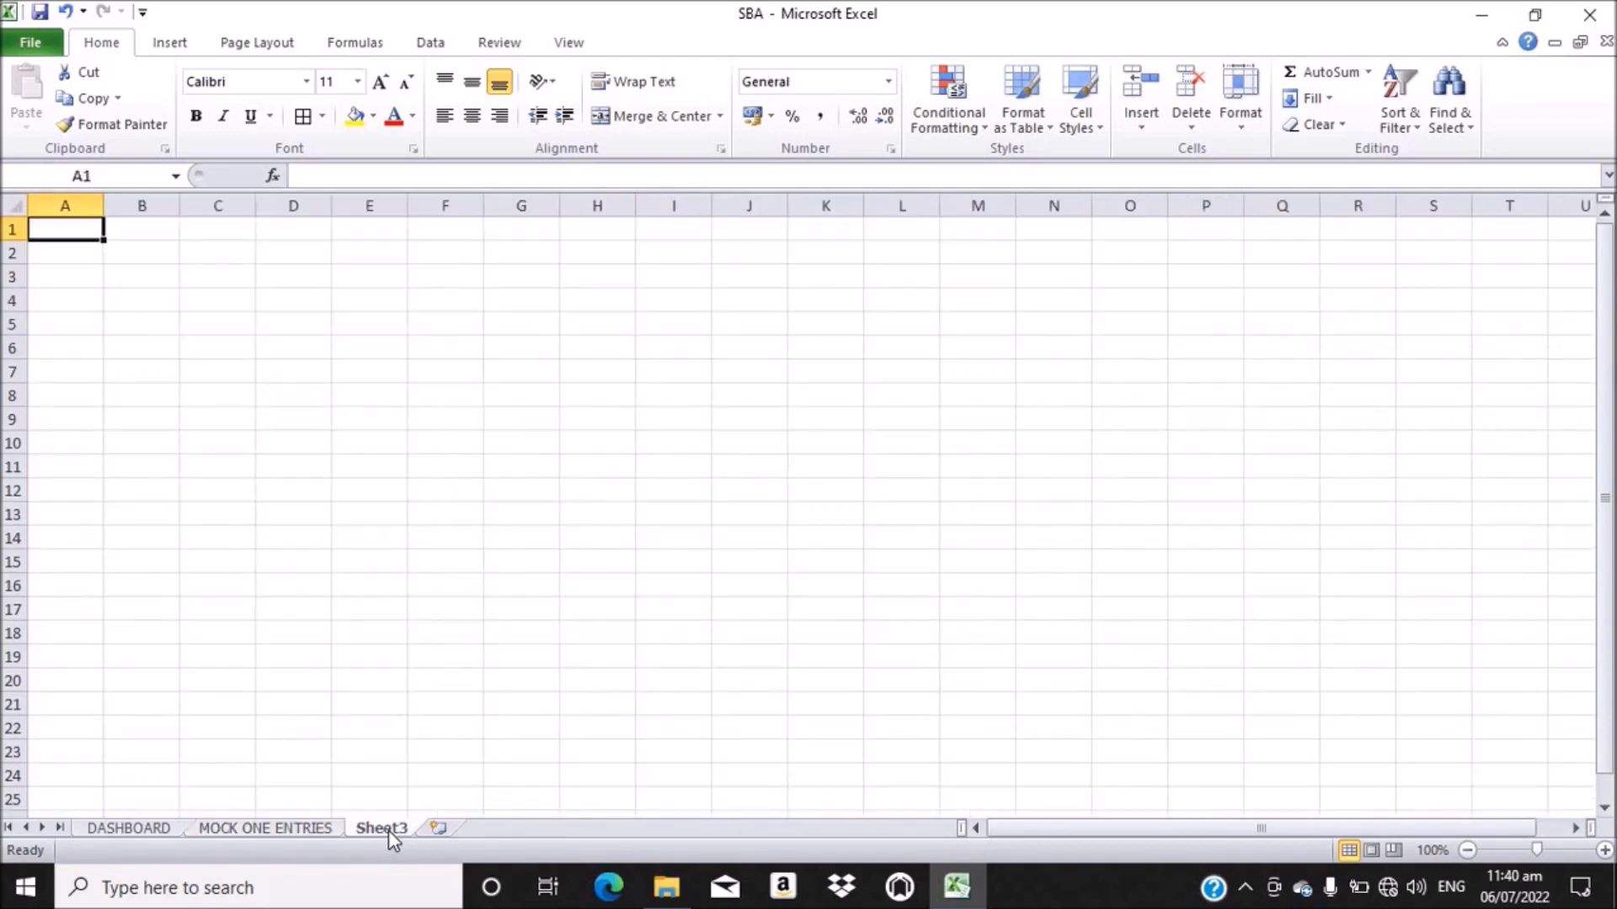
right_click(388, 830)
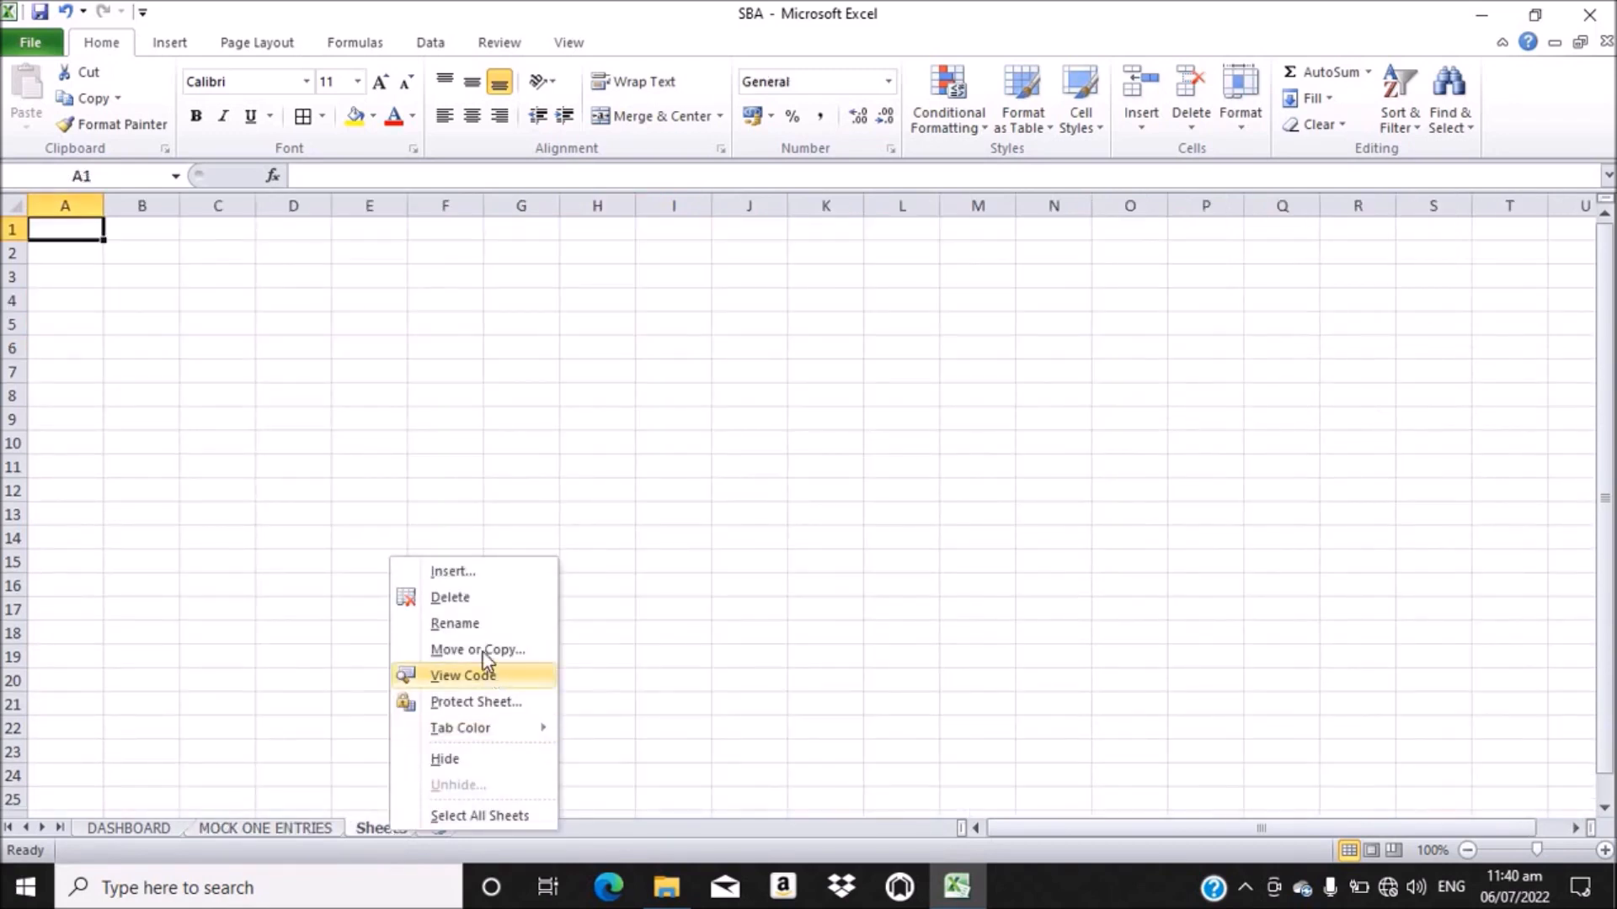
left_click(468, 624)
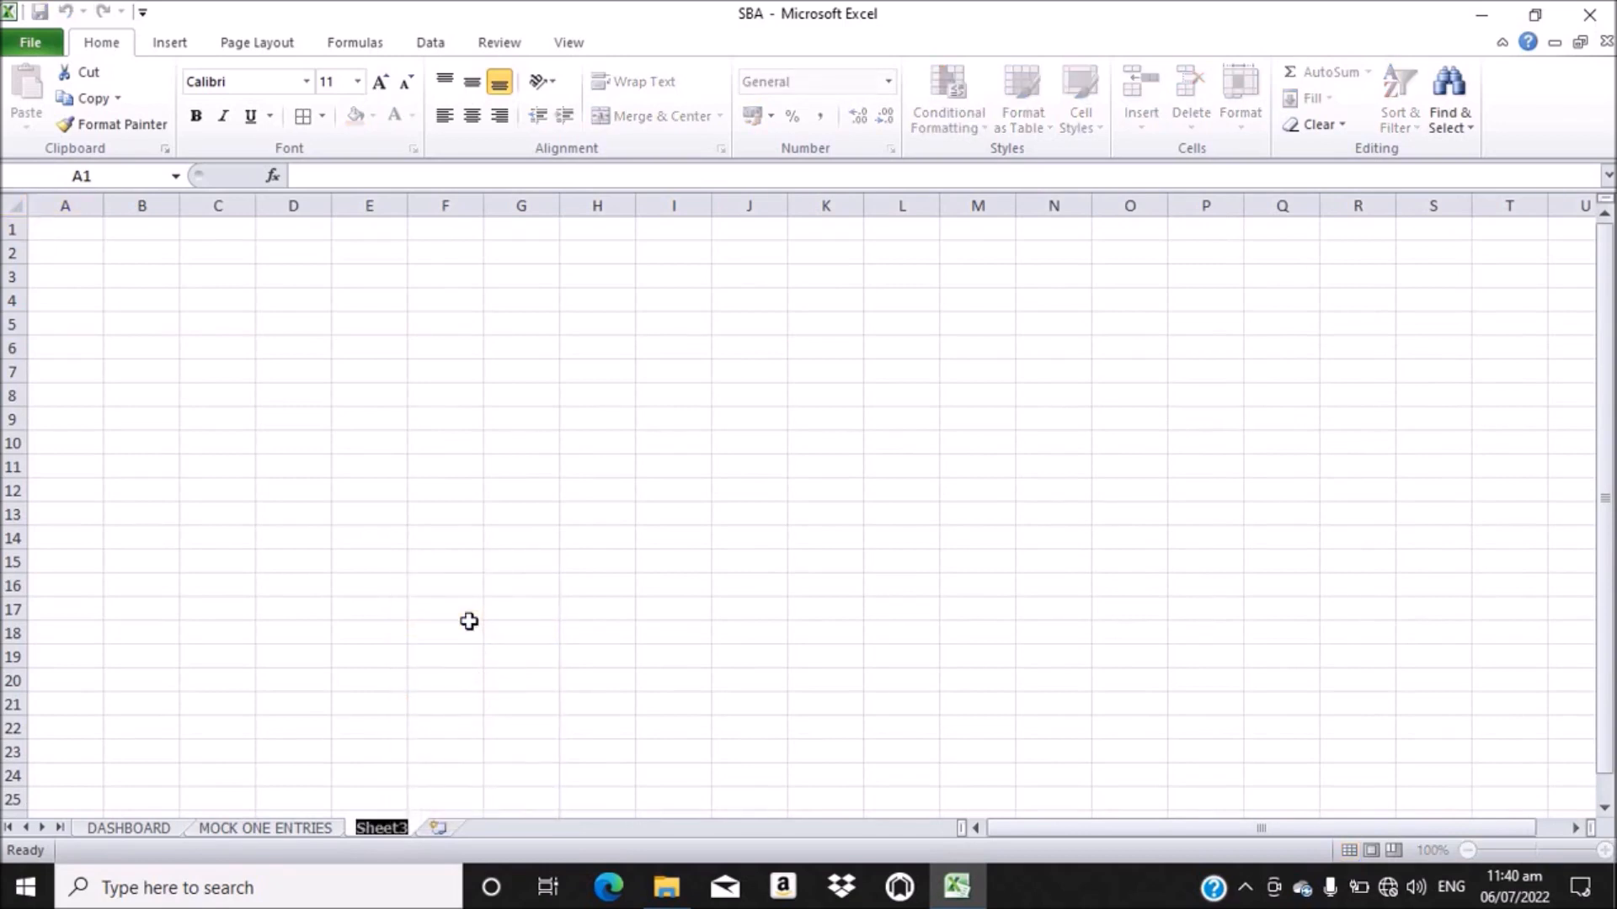
type("RE")
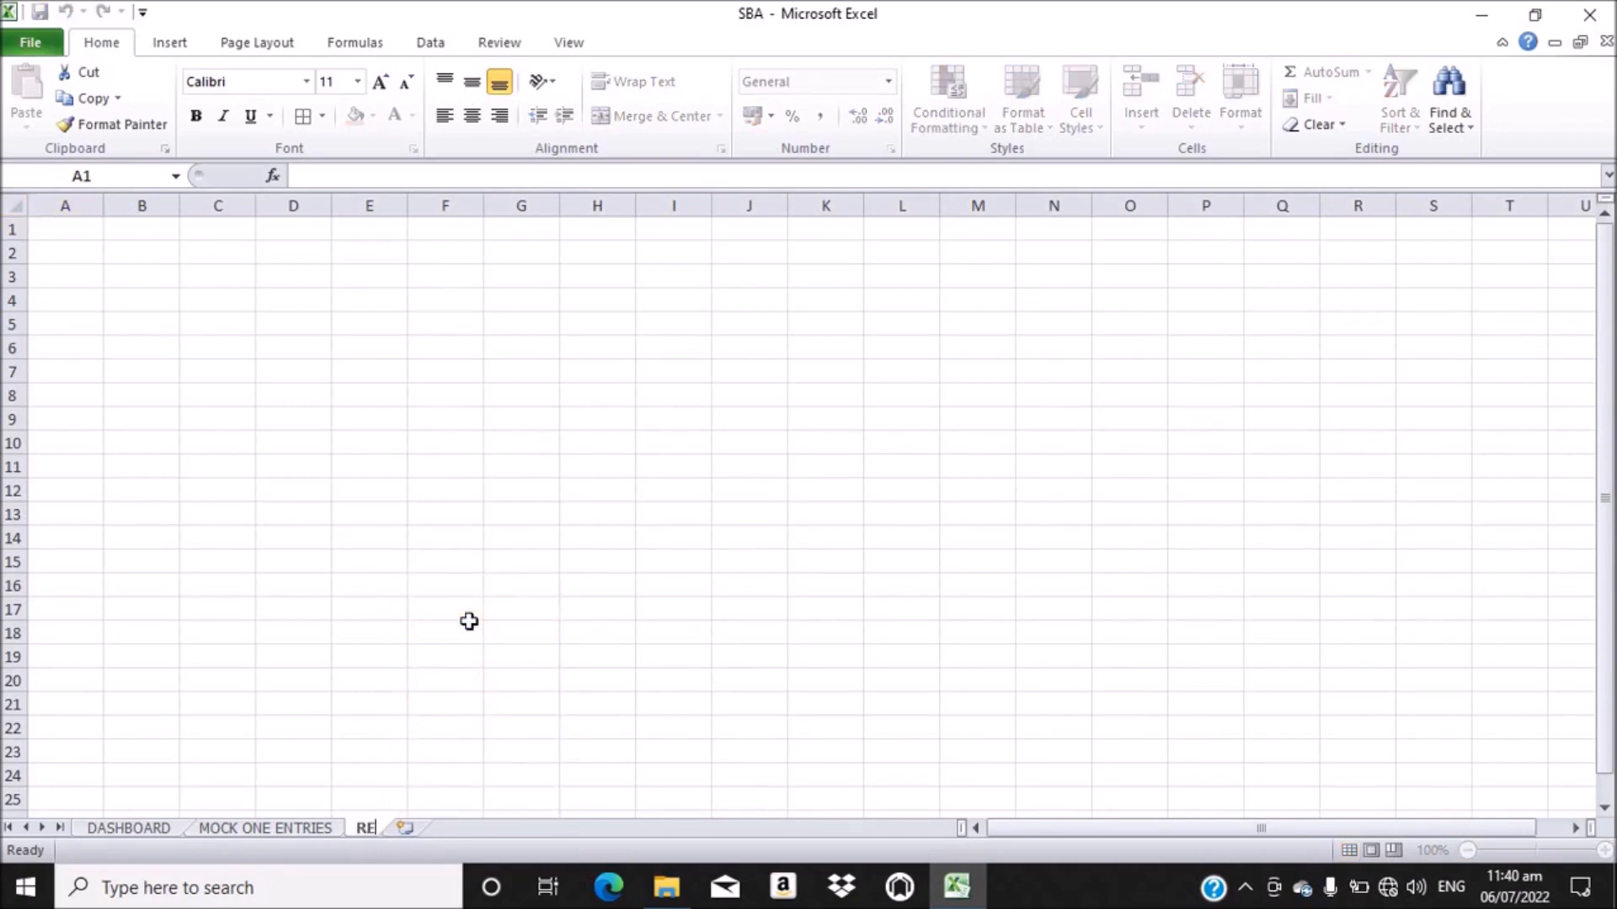
type("GISTER")
key("Return")
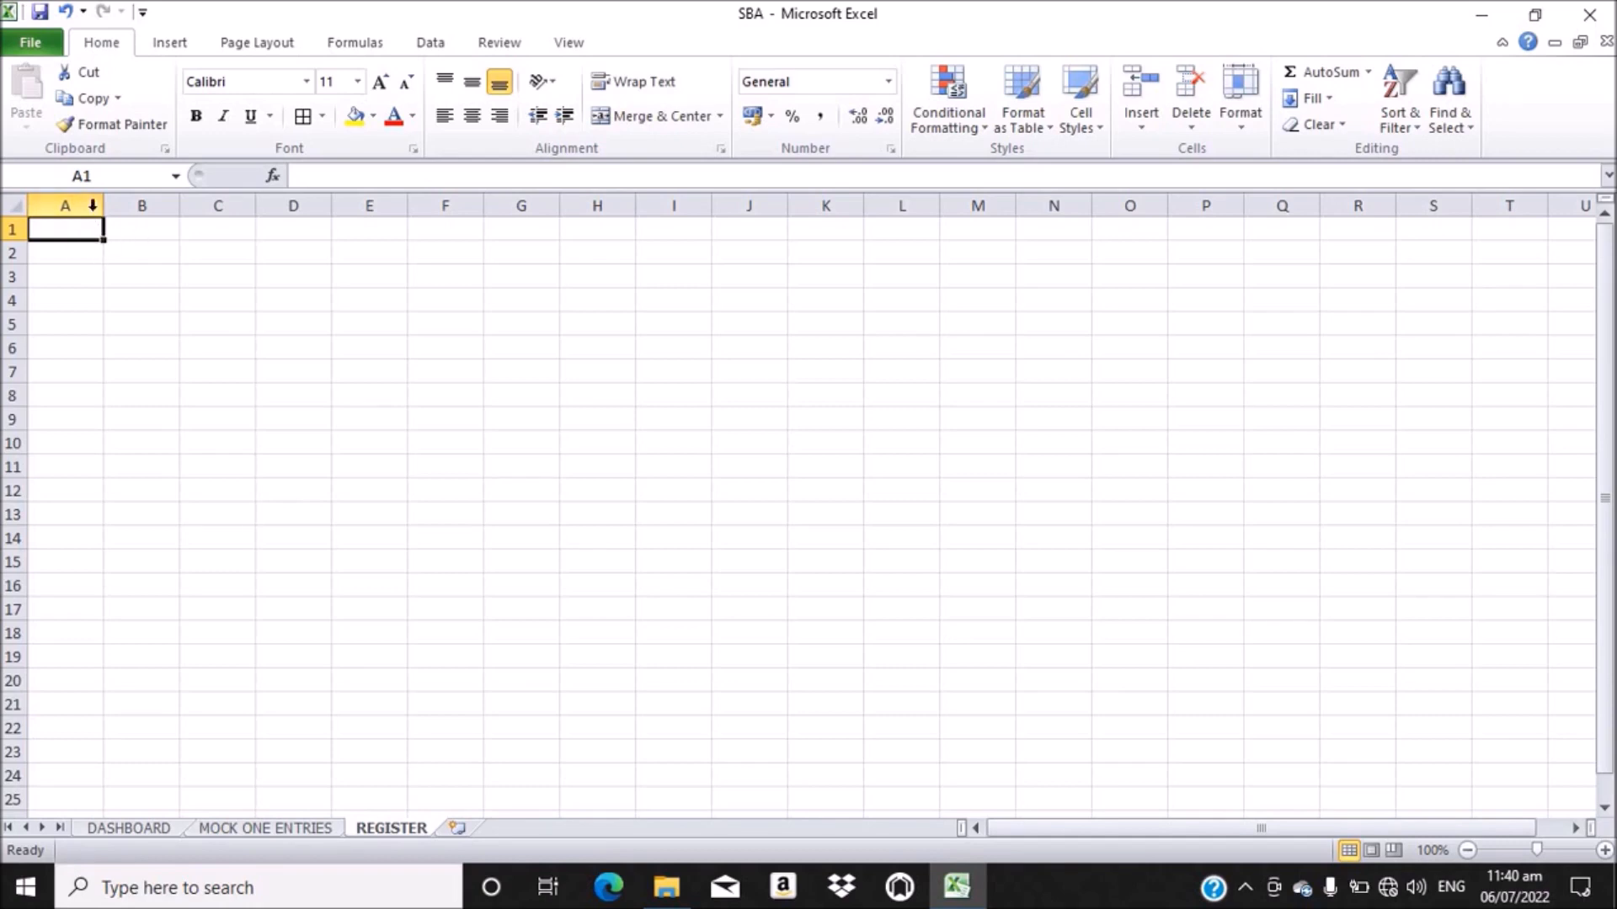
- Enter the headers "STUD. ID" in A2 and "STUDENT NAME (SURNAME, OTHER NAMES)" in B2 of the REGISTER sheet
left_click(71, 254)
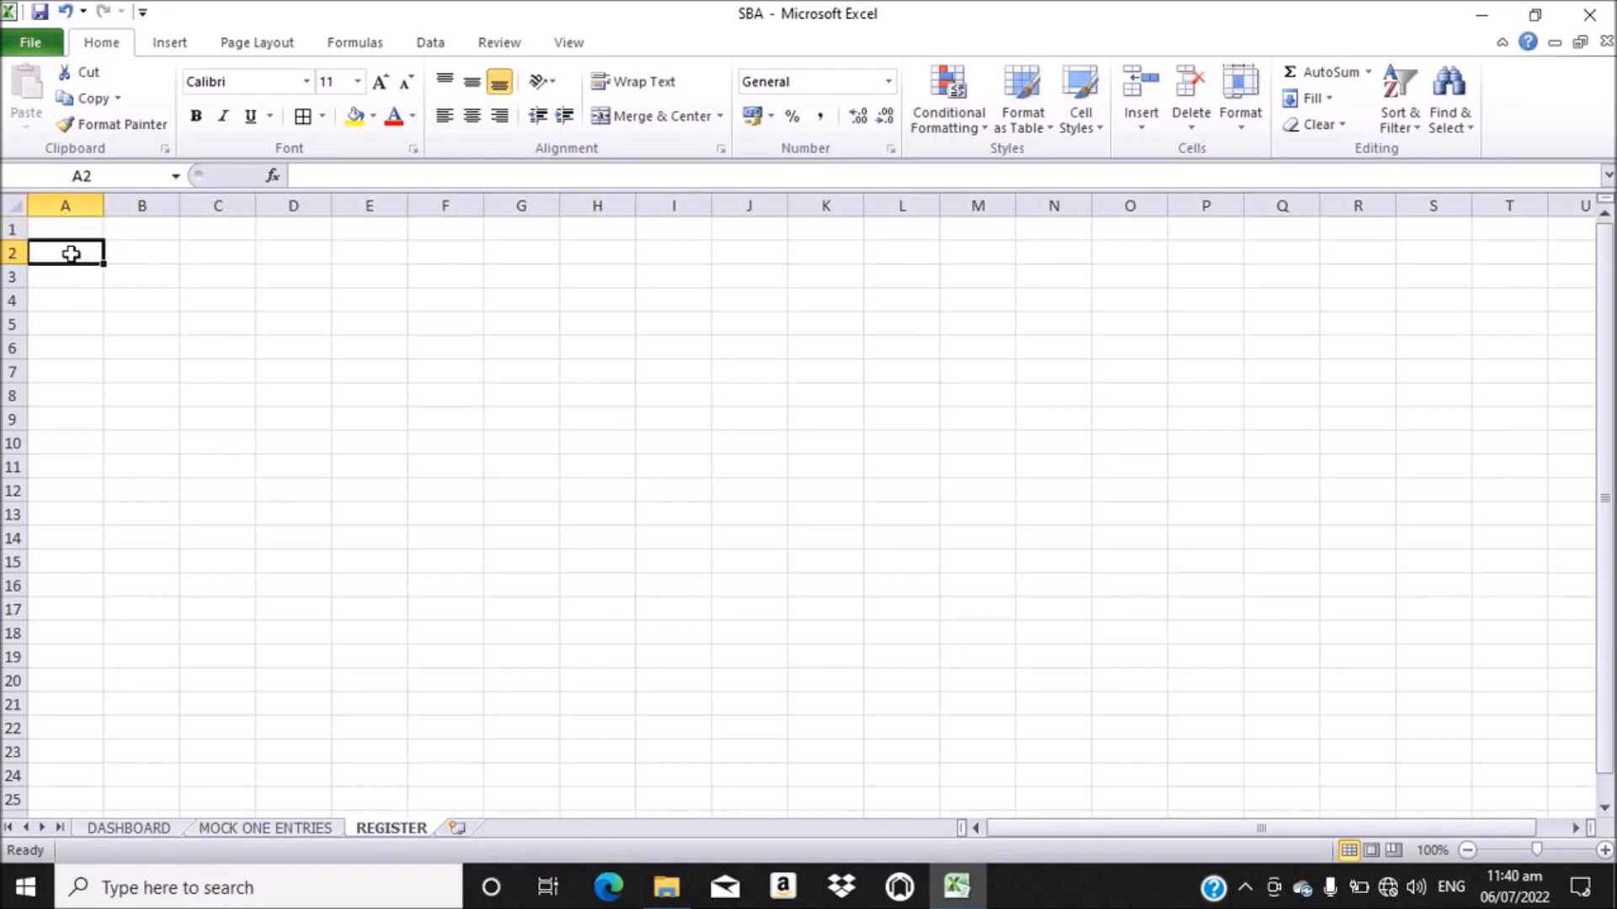
type("STUD. ID")
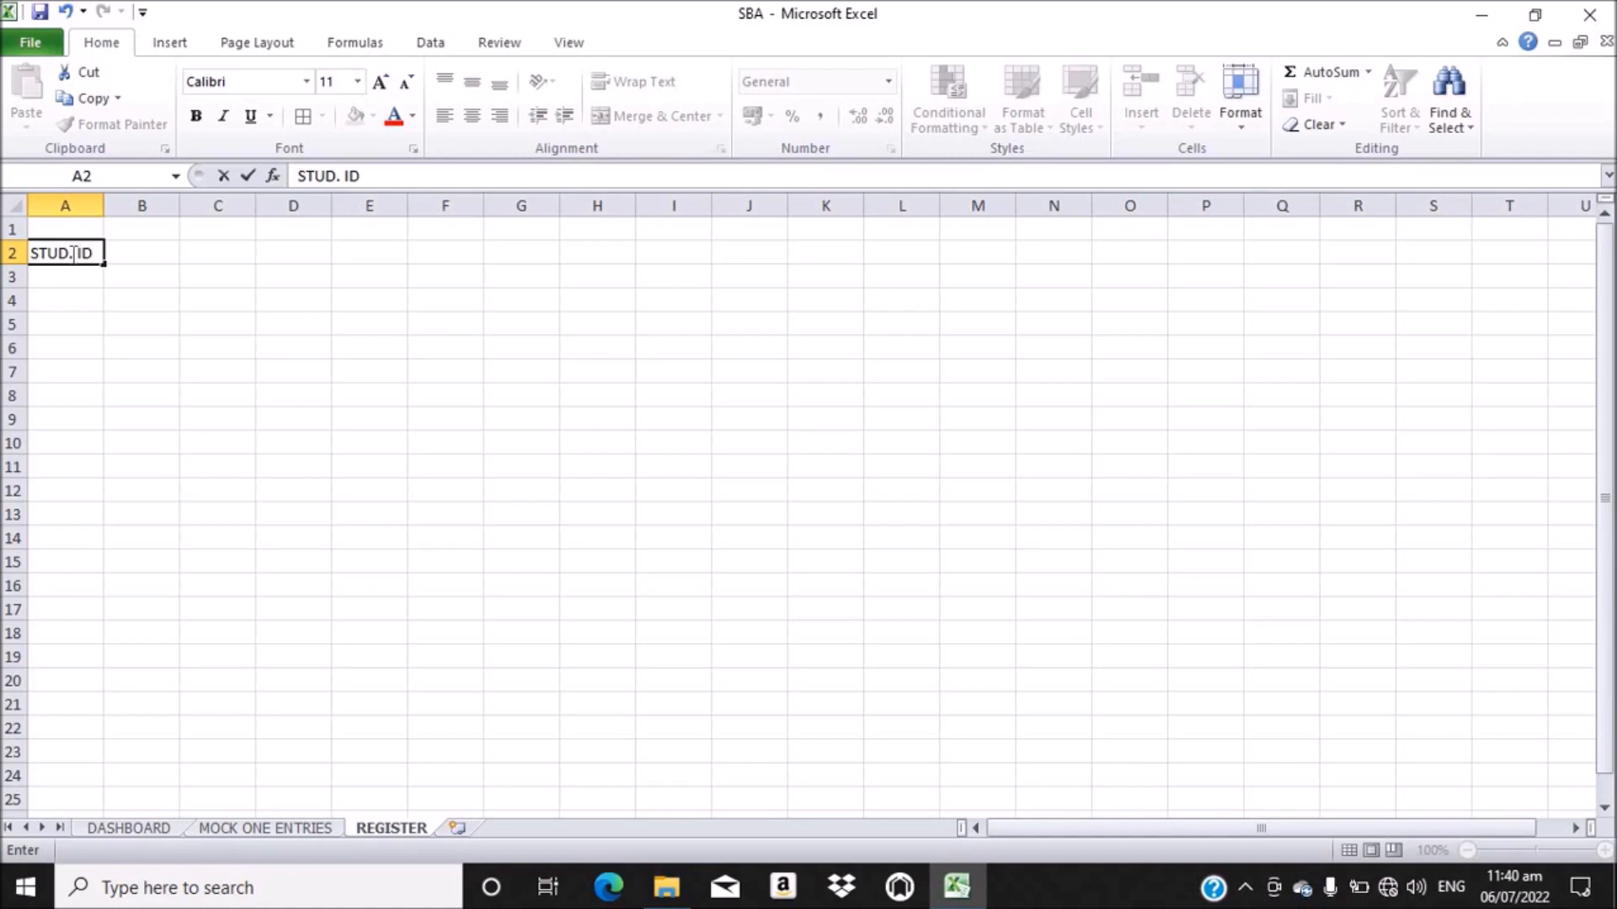
key("Tab")
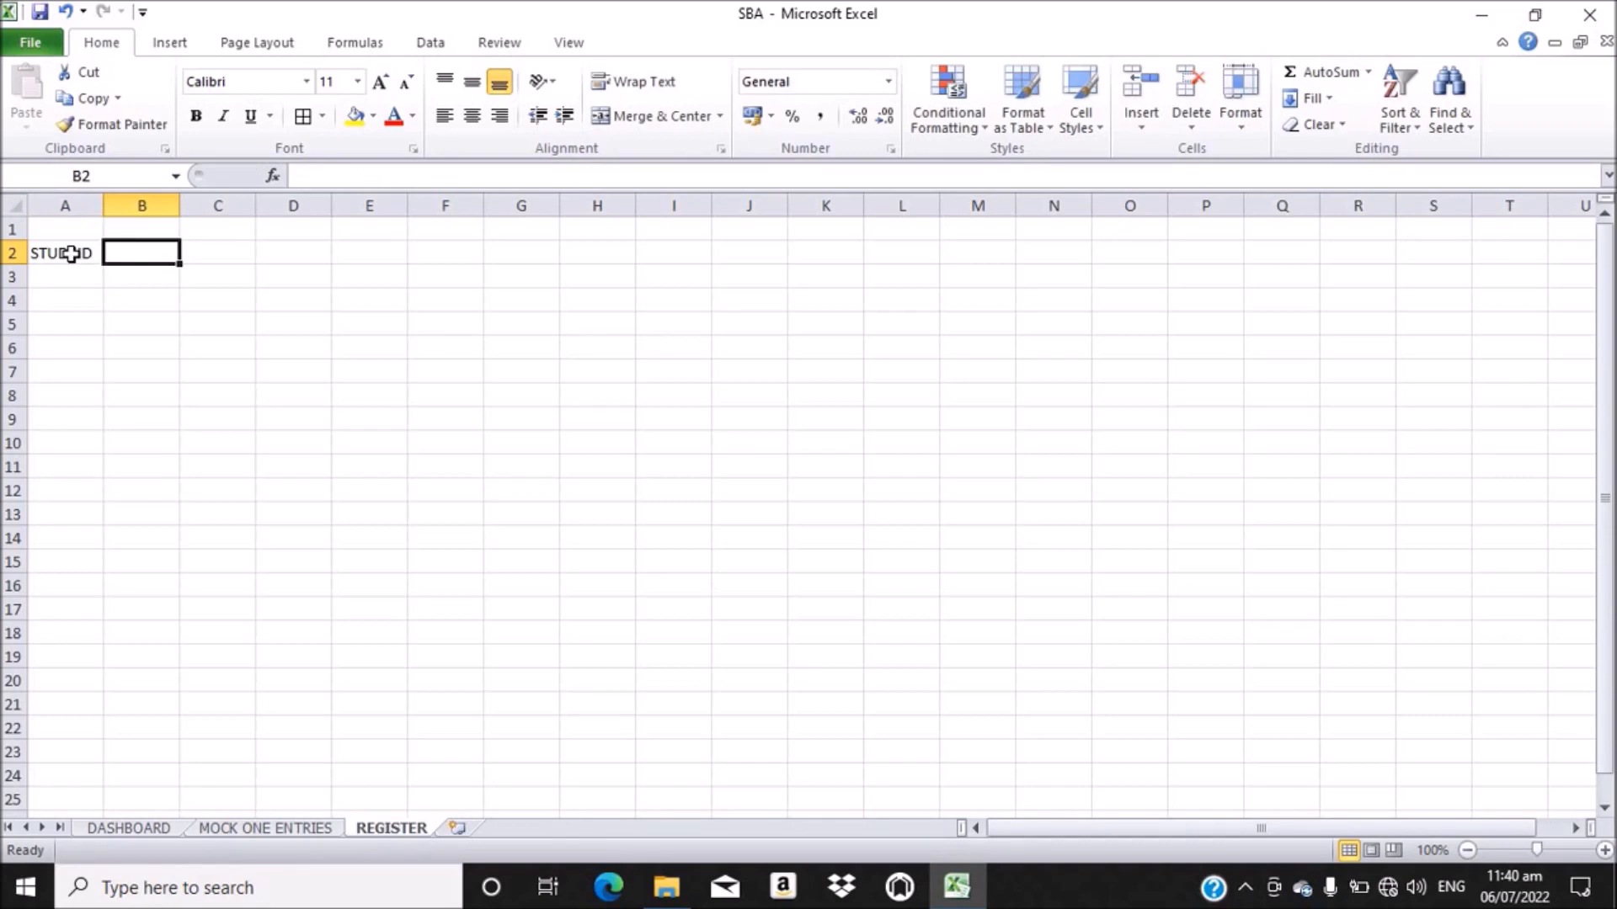
type("STU")
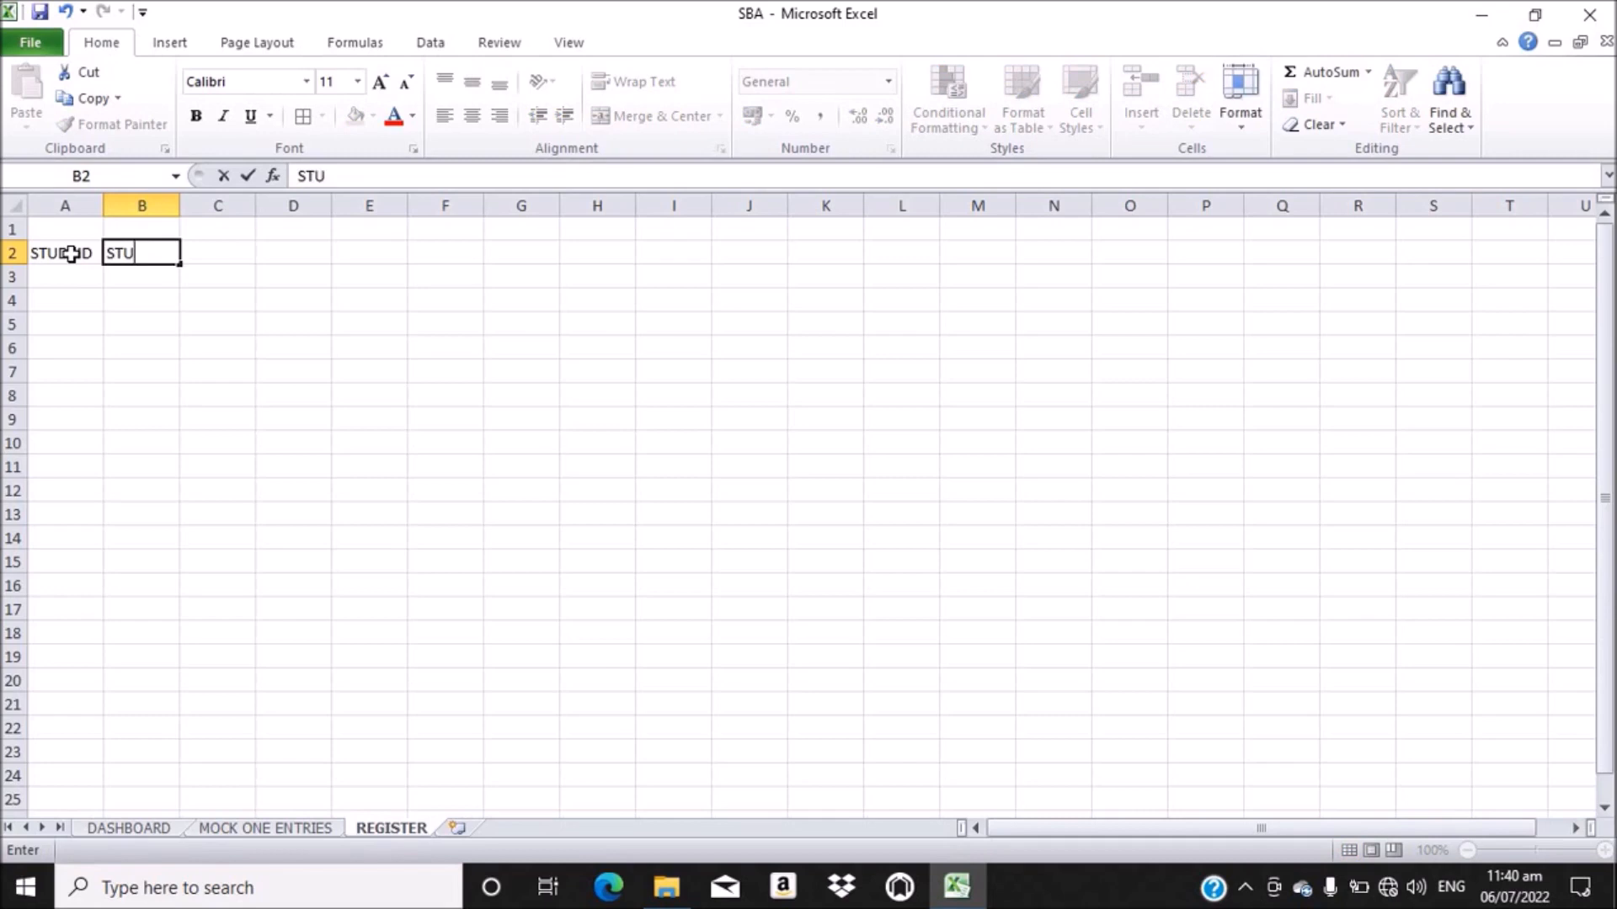
type("DENT NAME")
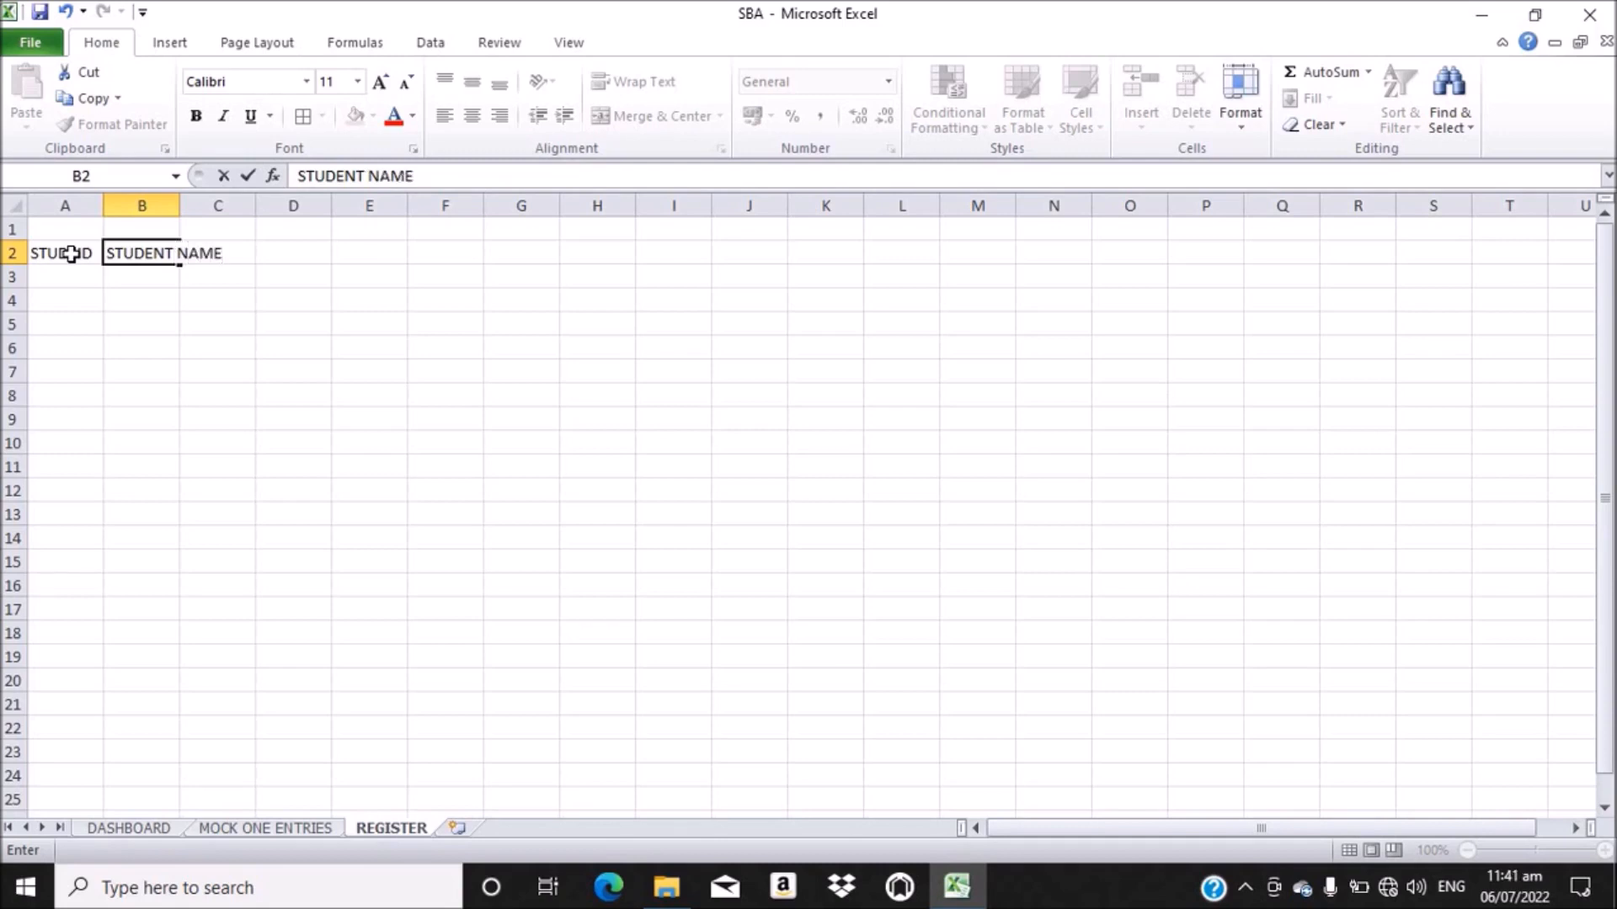
type(" (SURNAME")
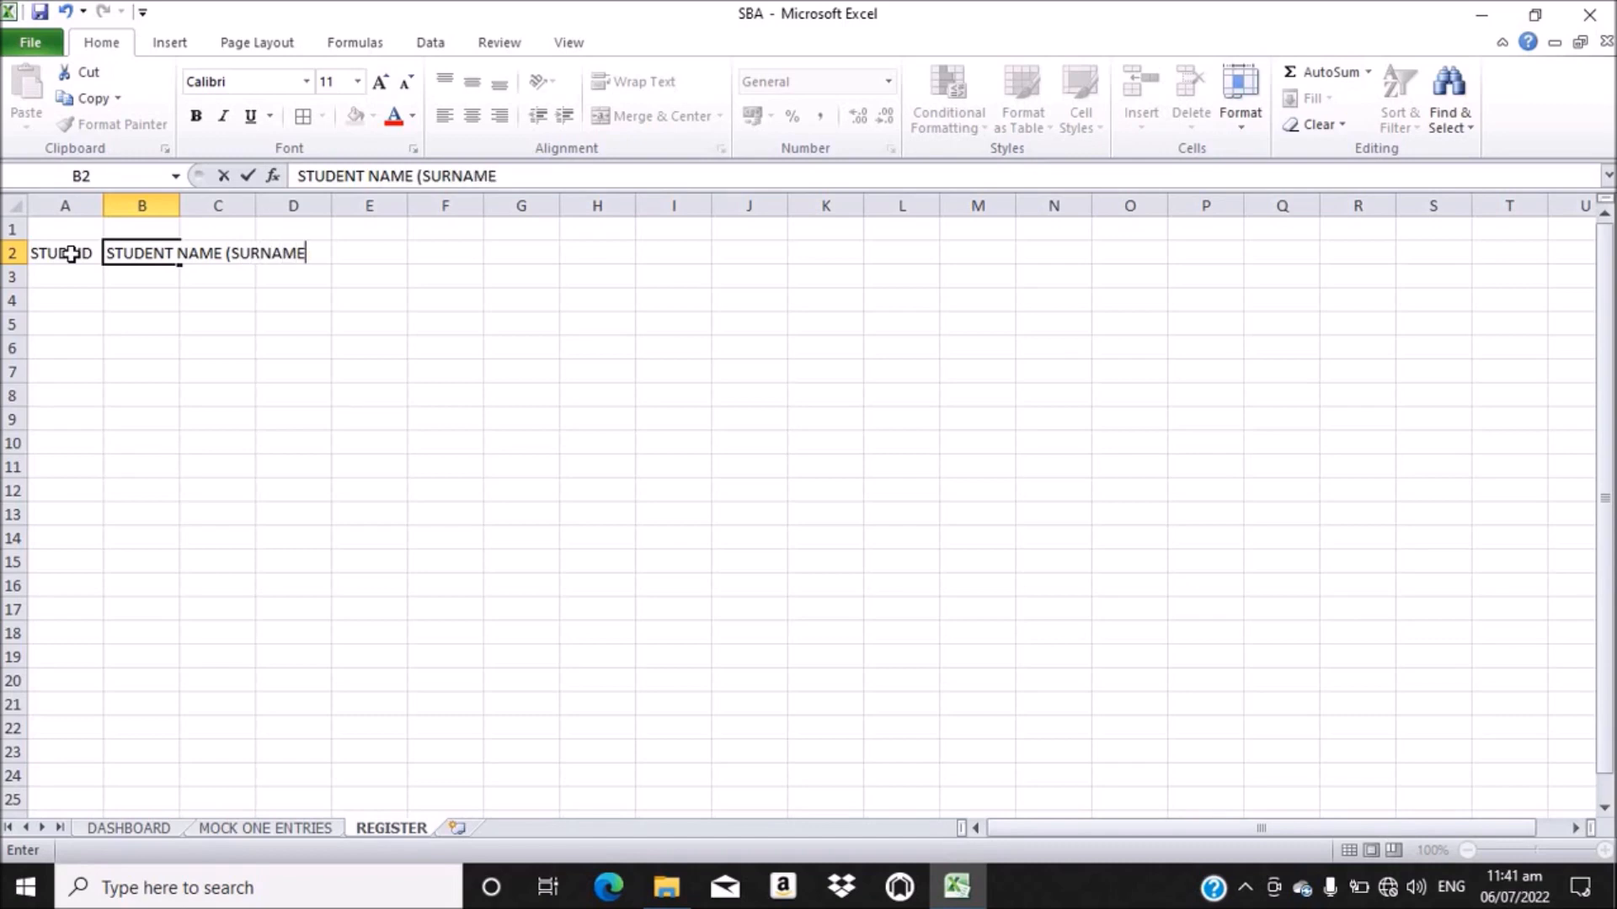
type(", OTHER NAMES")
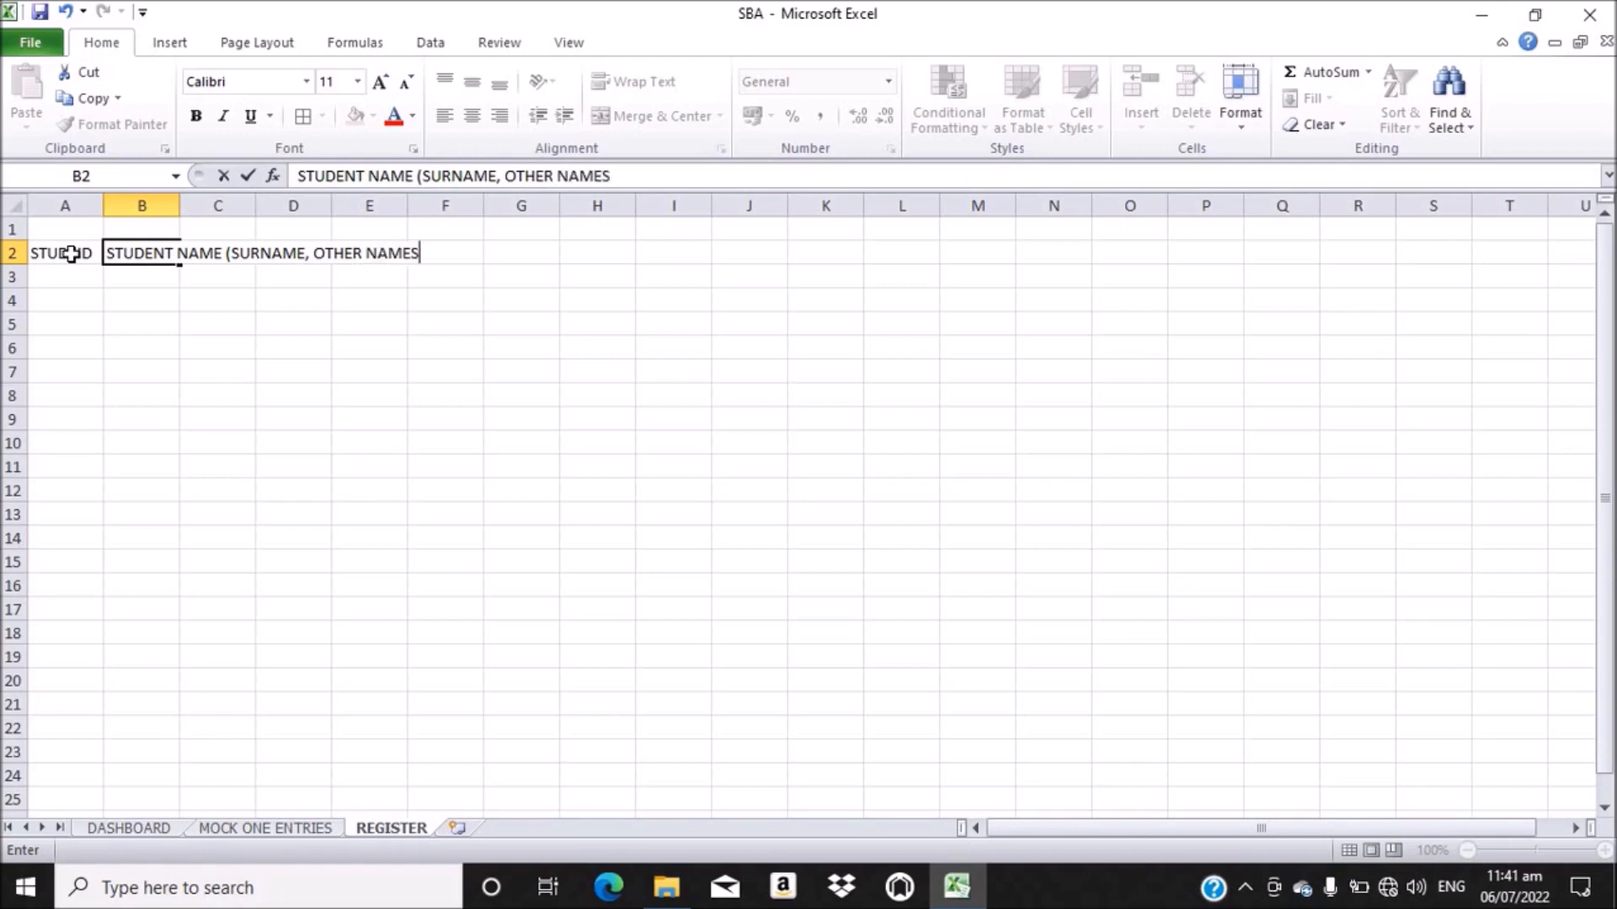
type(")")
key("Tab")
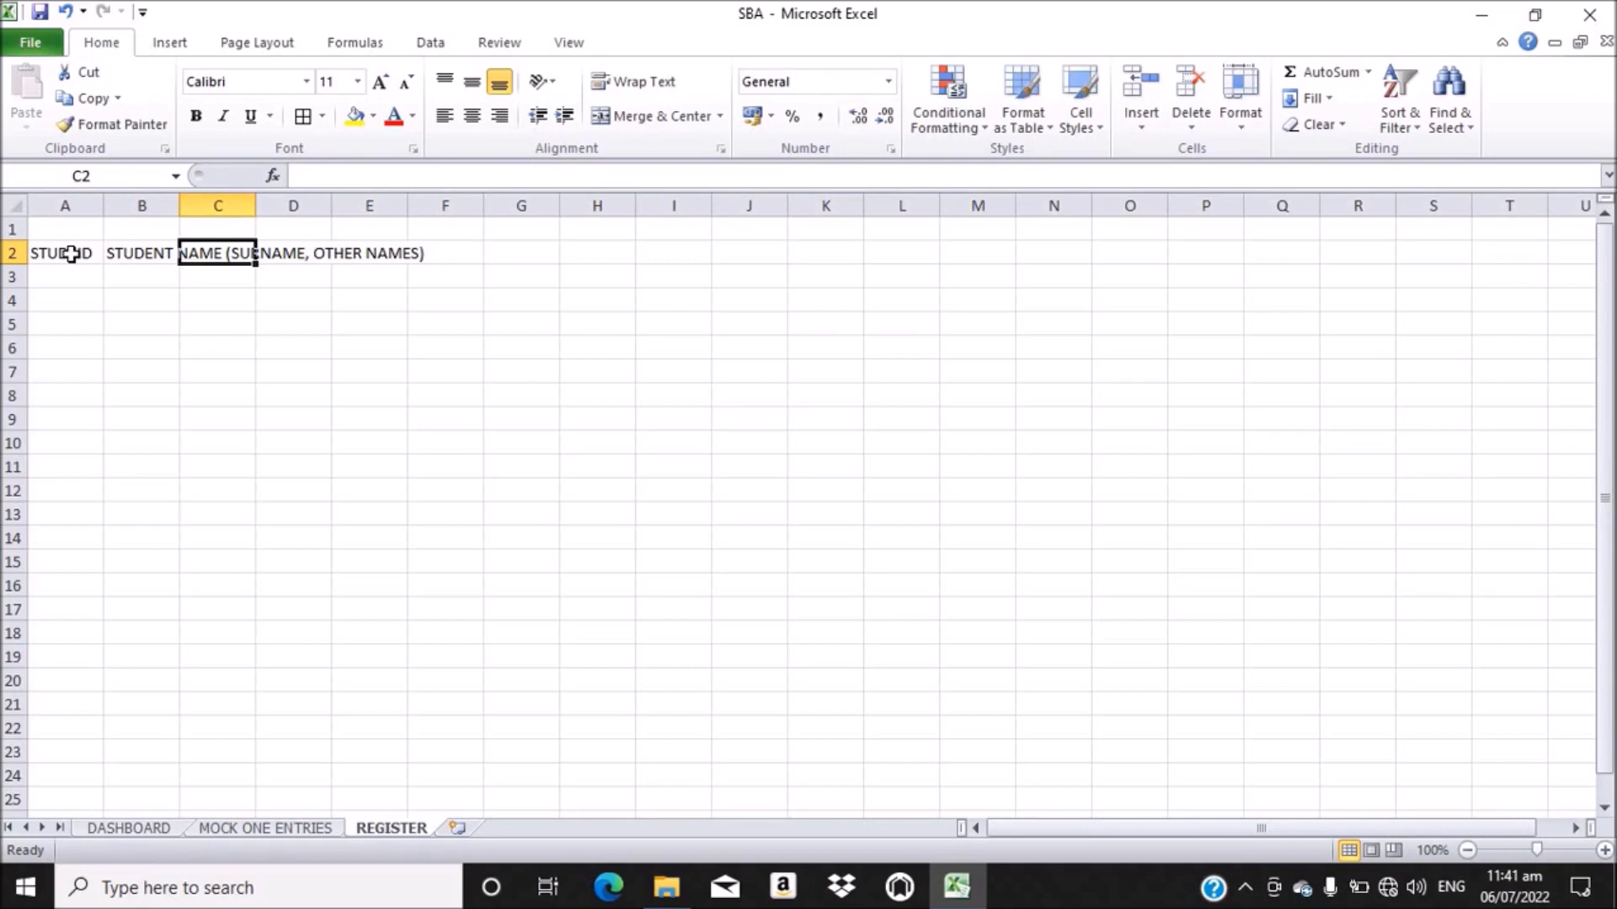
- Enter the header "ENG. GRADE" in cell C2 of the REGISTER sheet
type("ENGLI")
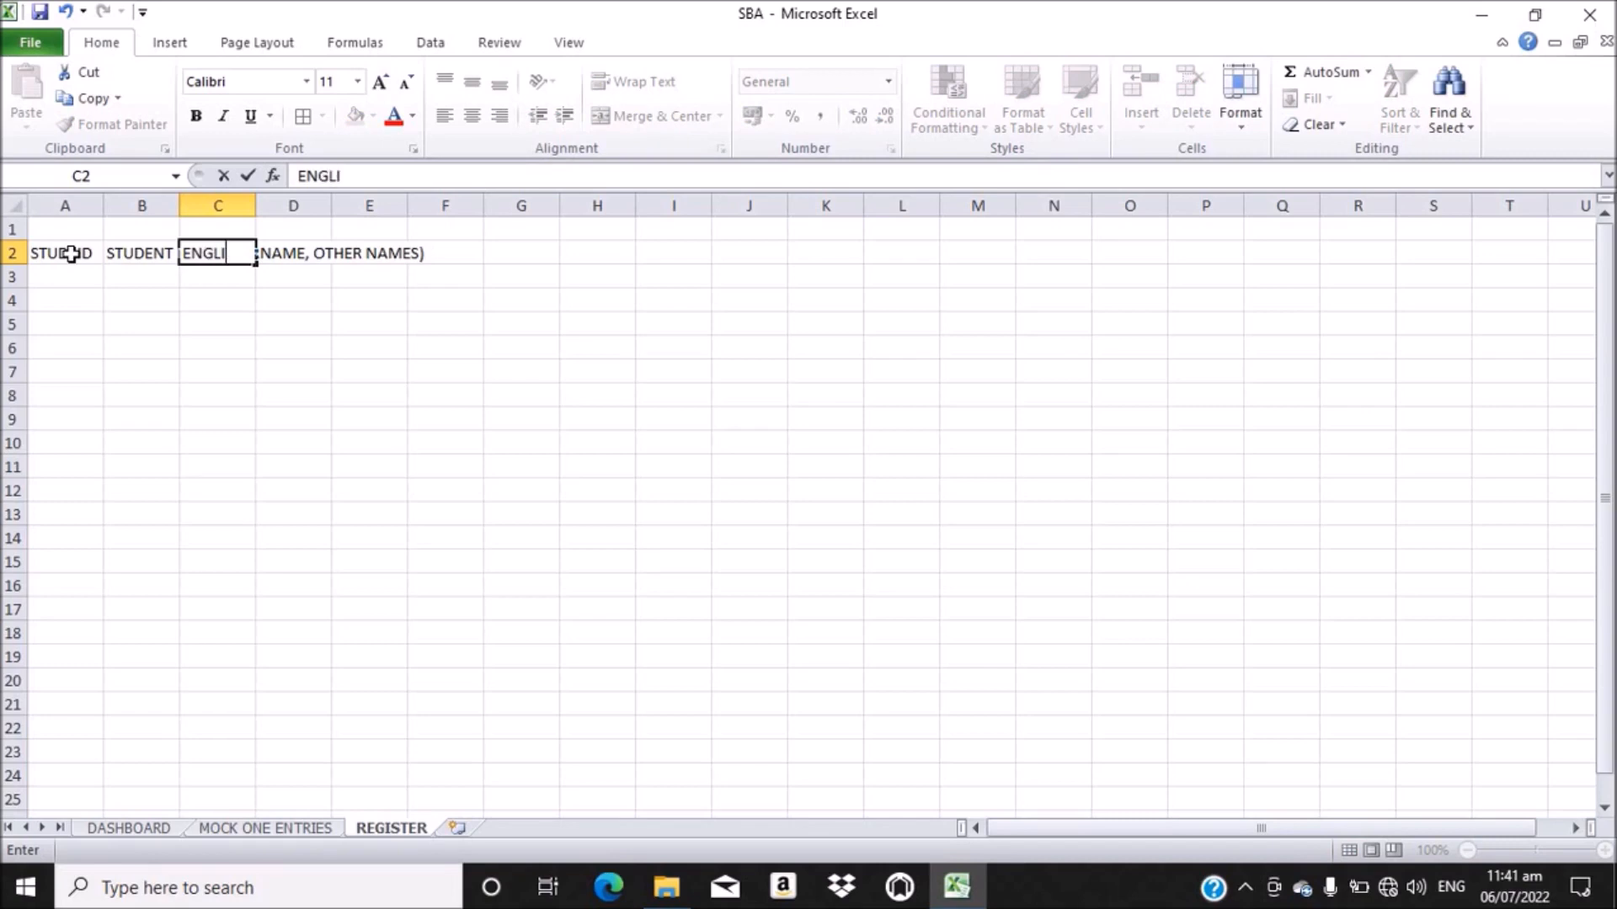
type("SH")
key("BackSpace")
key("BackSpace")
key("BackSpace")
key("BackSpace")
type(". GRADE")
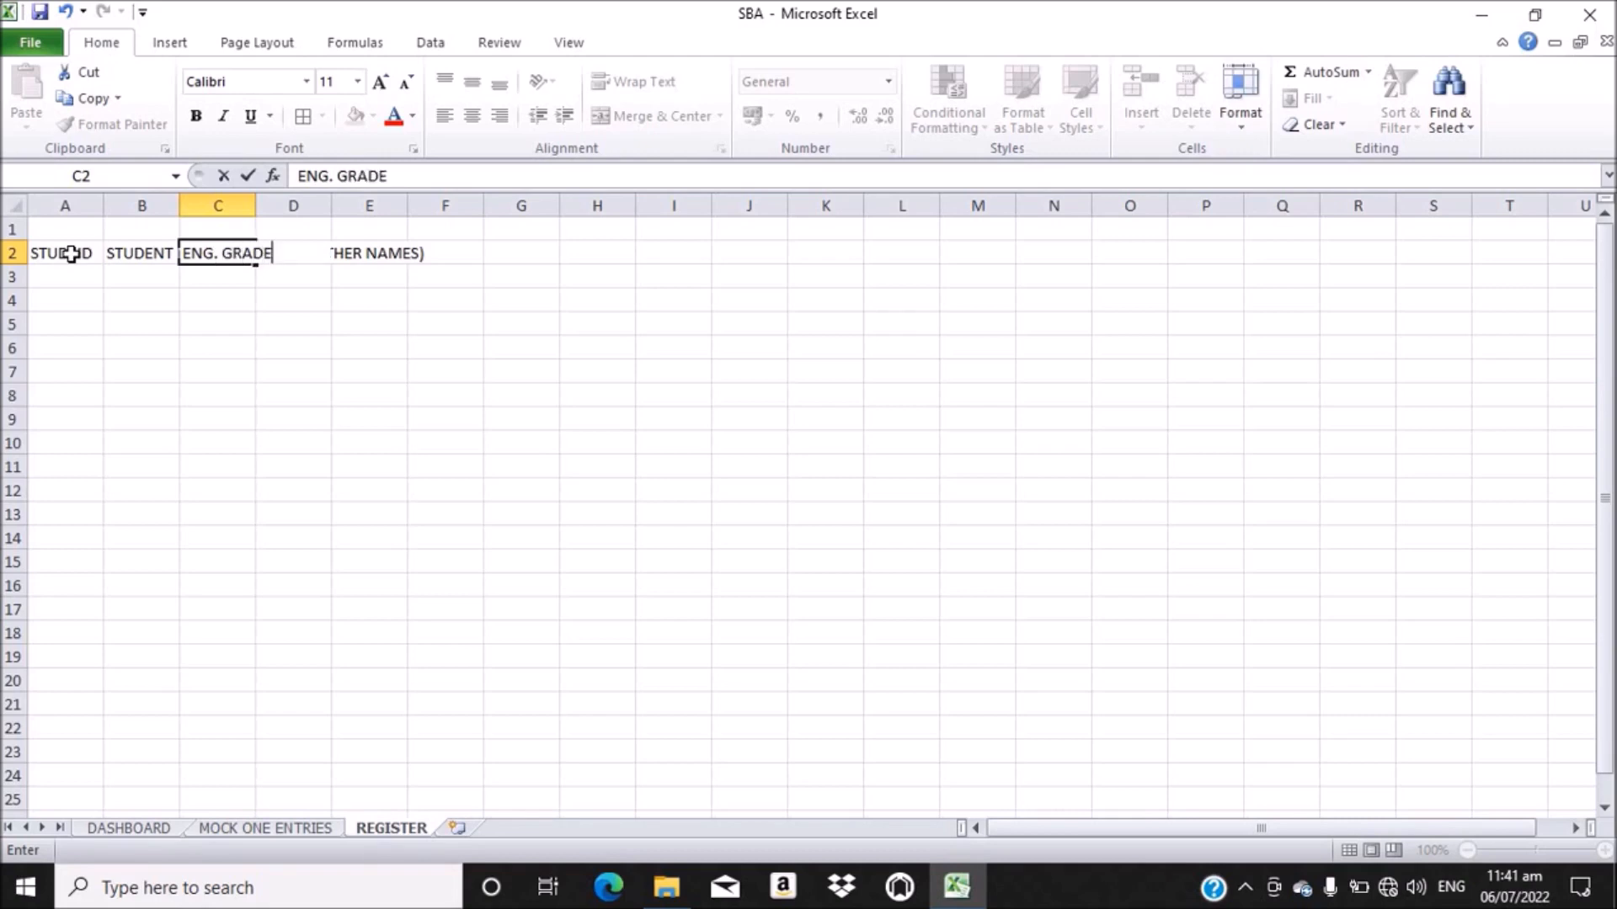
key("Tab")
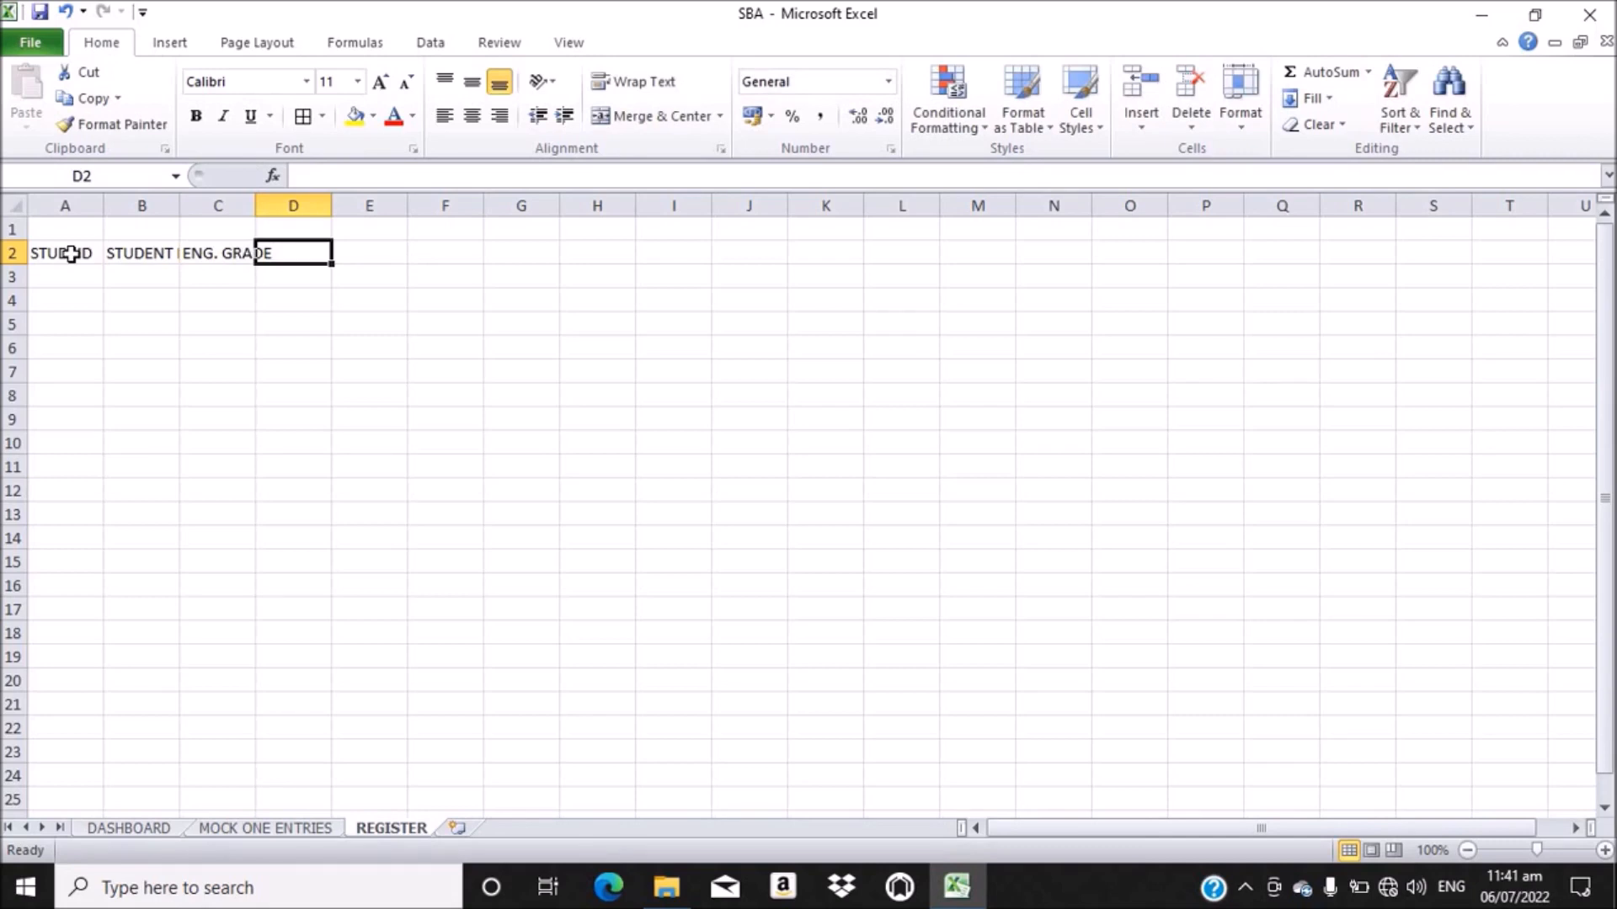
- Enter the header "MATHS GRADE" in cell D2
type("M")
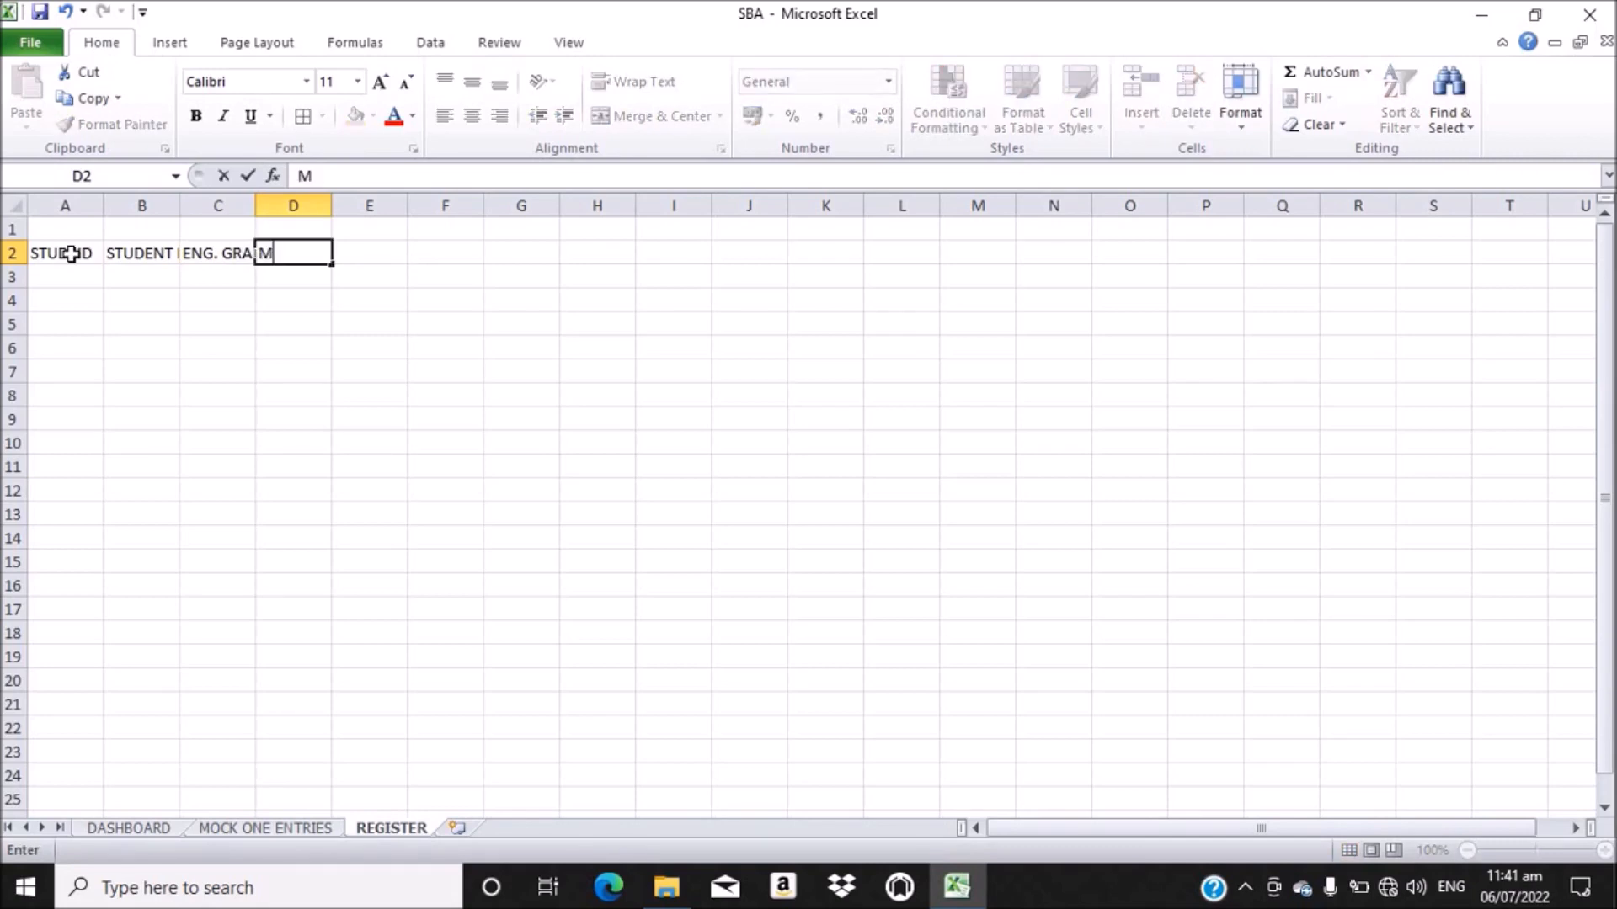
type("ATHS")
type("GR")
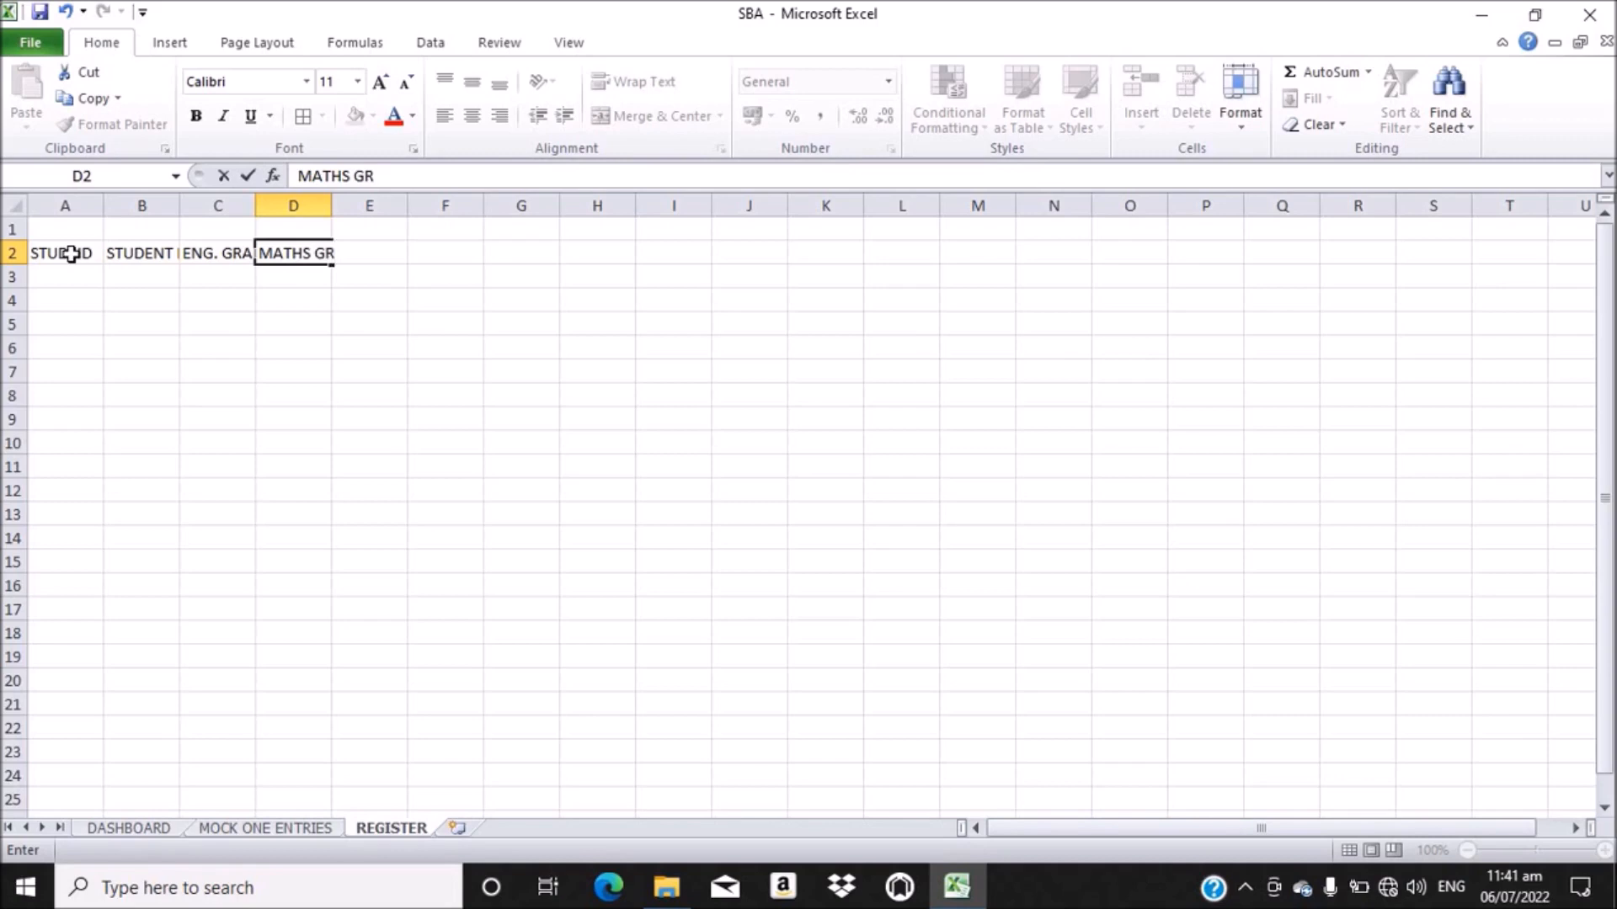
type("ADE")
key("Tab")
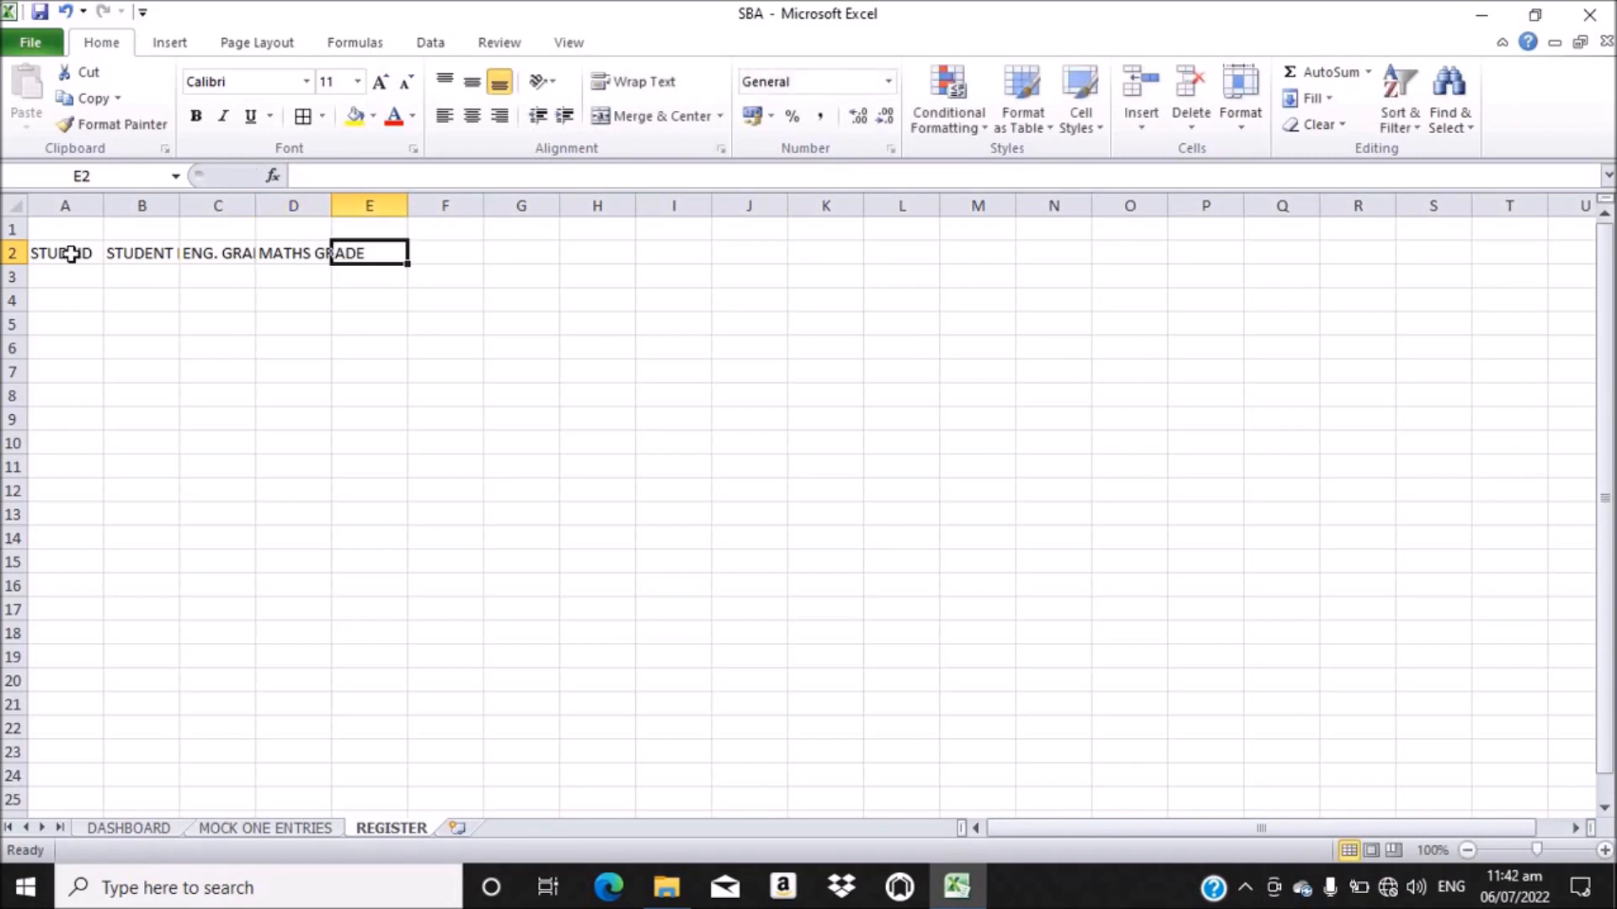
- Enter the header "SCI. GRADE" in cell E2
type("SIC")
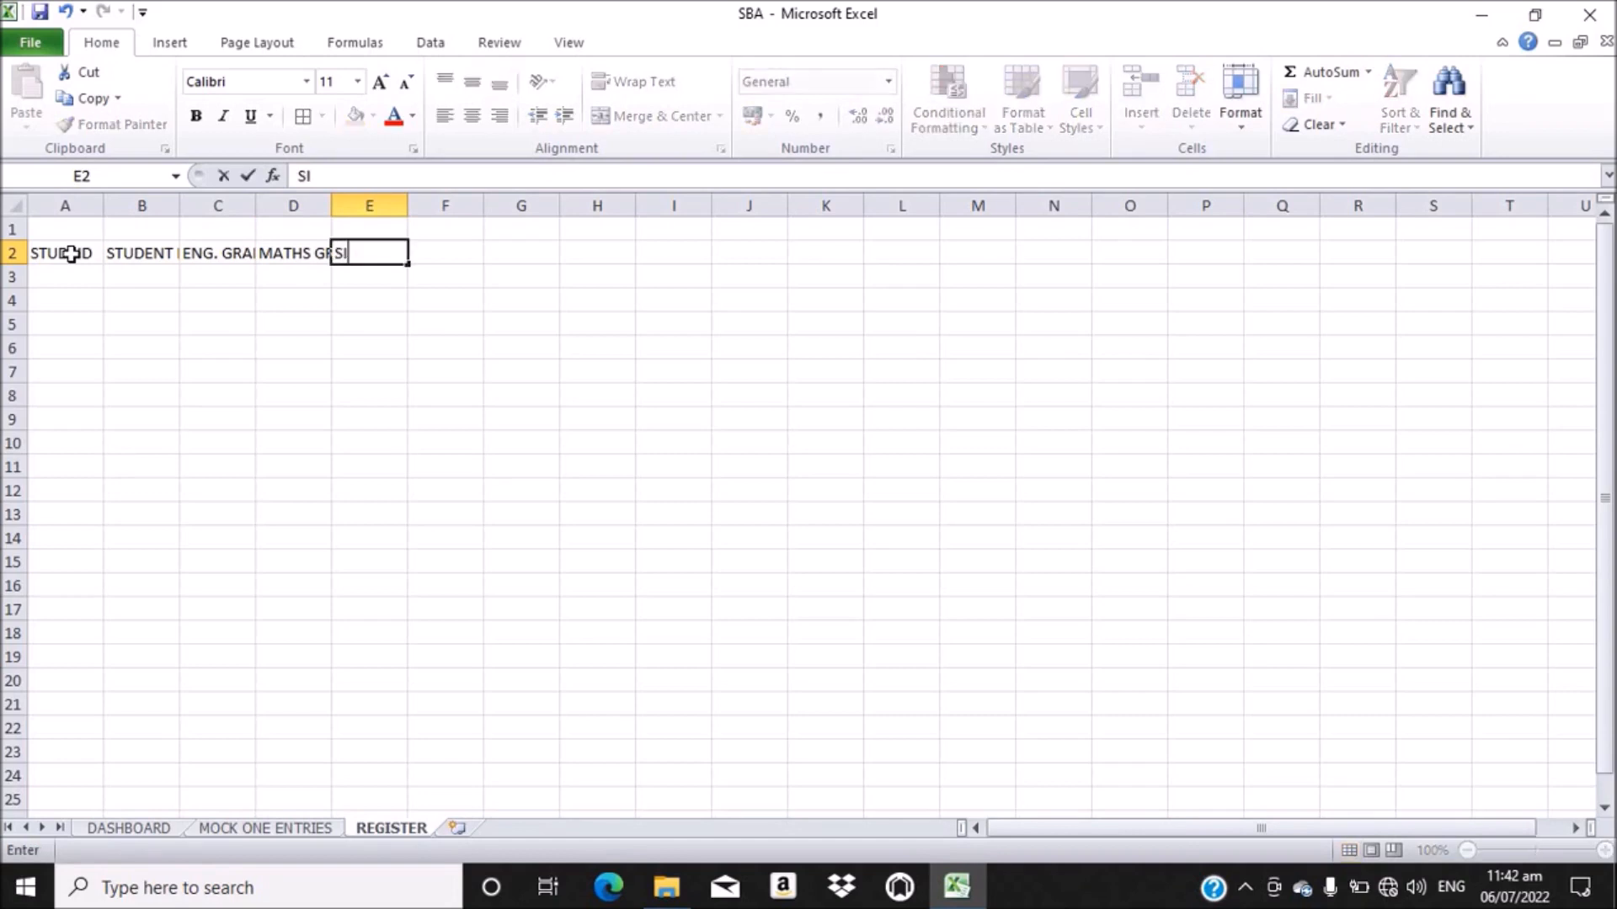
key("BackSpace")
key("BackSpace")
type("CI")
type(". C")
key("BackSpace")
type("GRADE")
key("Tab")
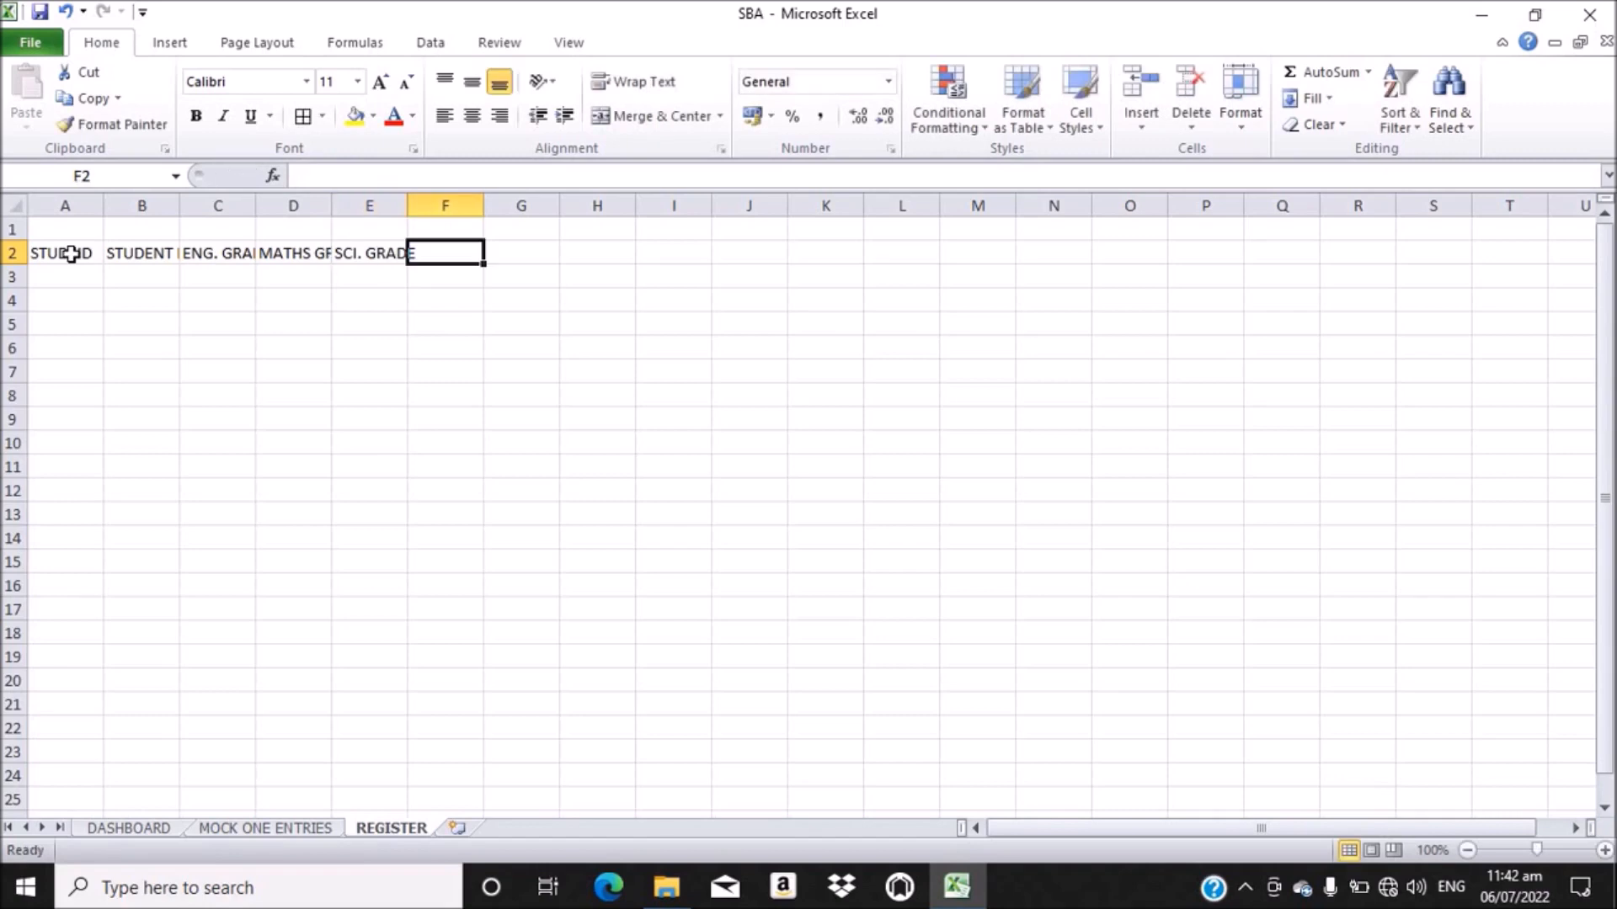
- Enter the headers "SOC. GRADE" in F2 and "RME GRADE" in G2
type("SOC")
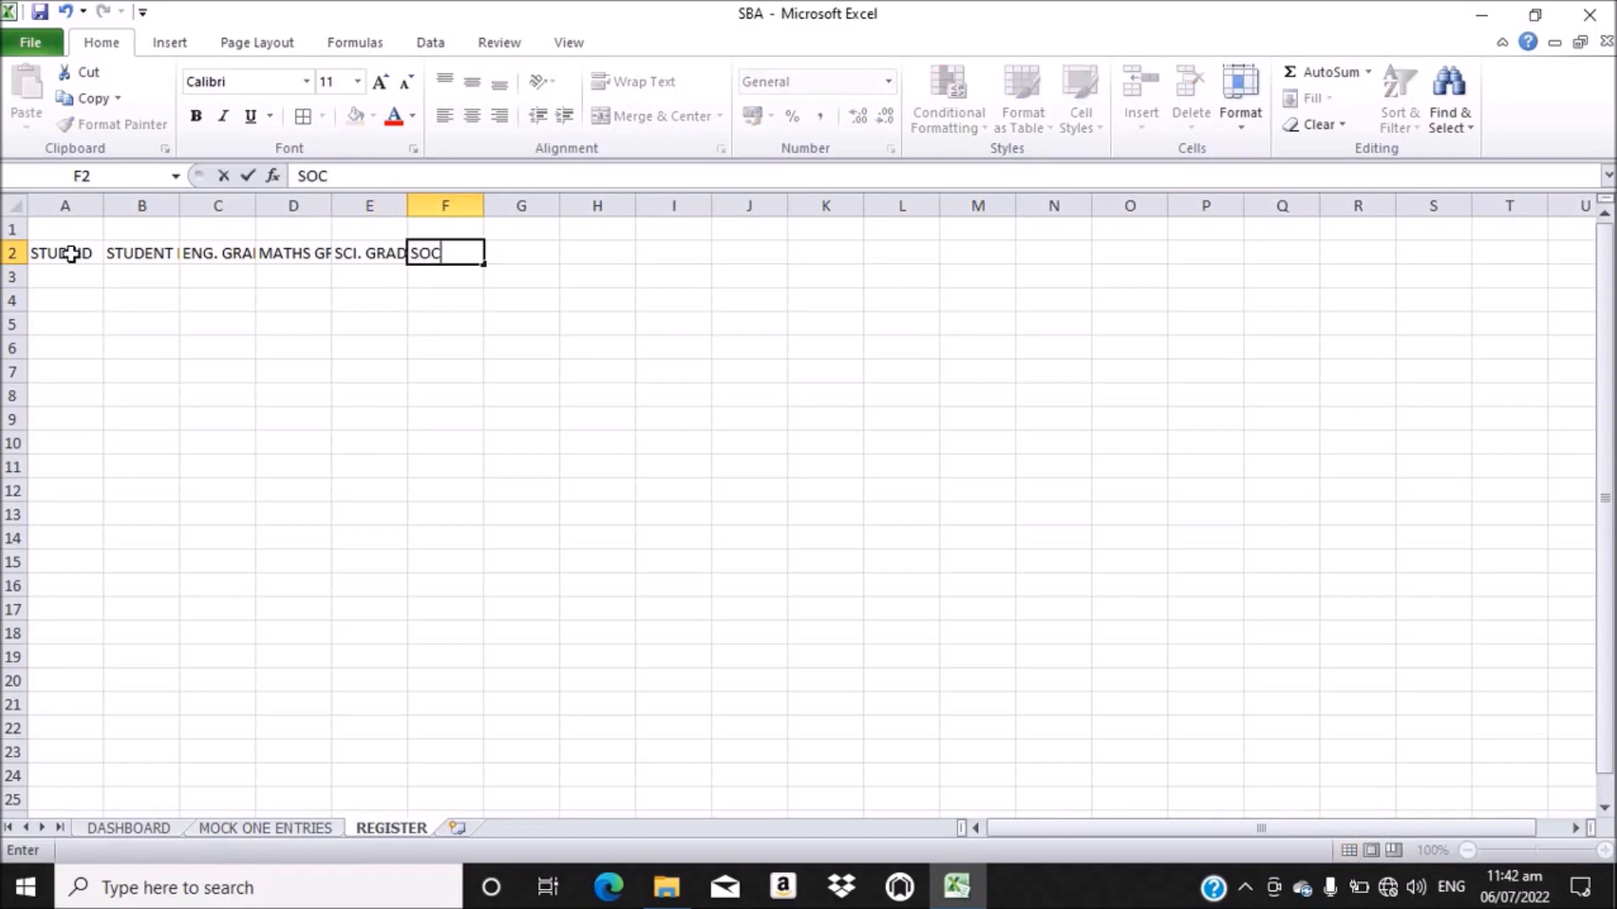
type(". GRADE")
key("Tab")
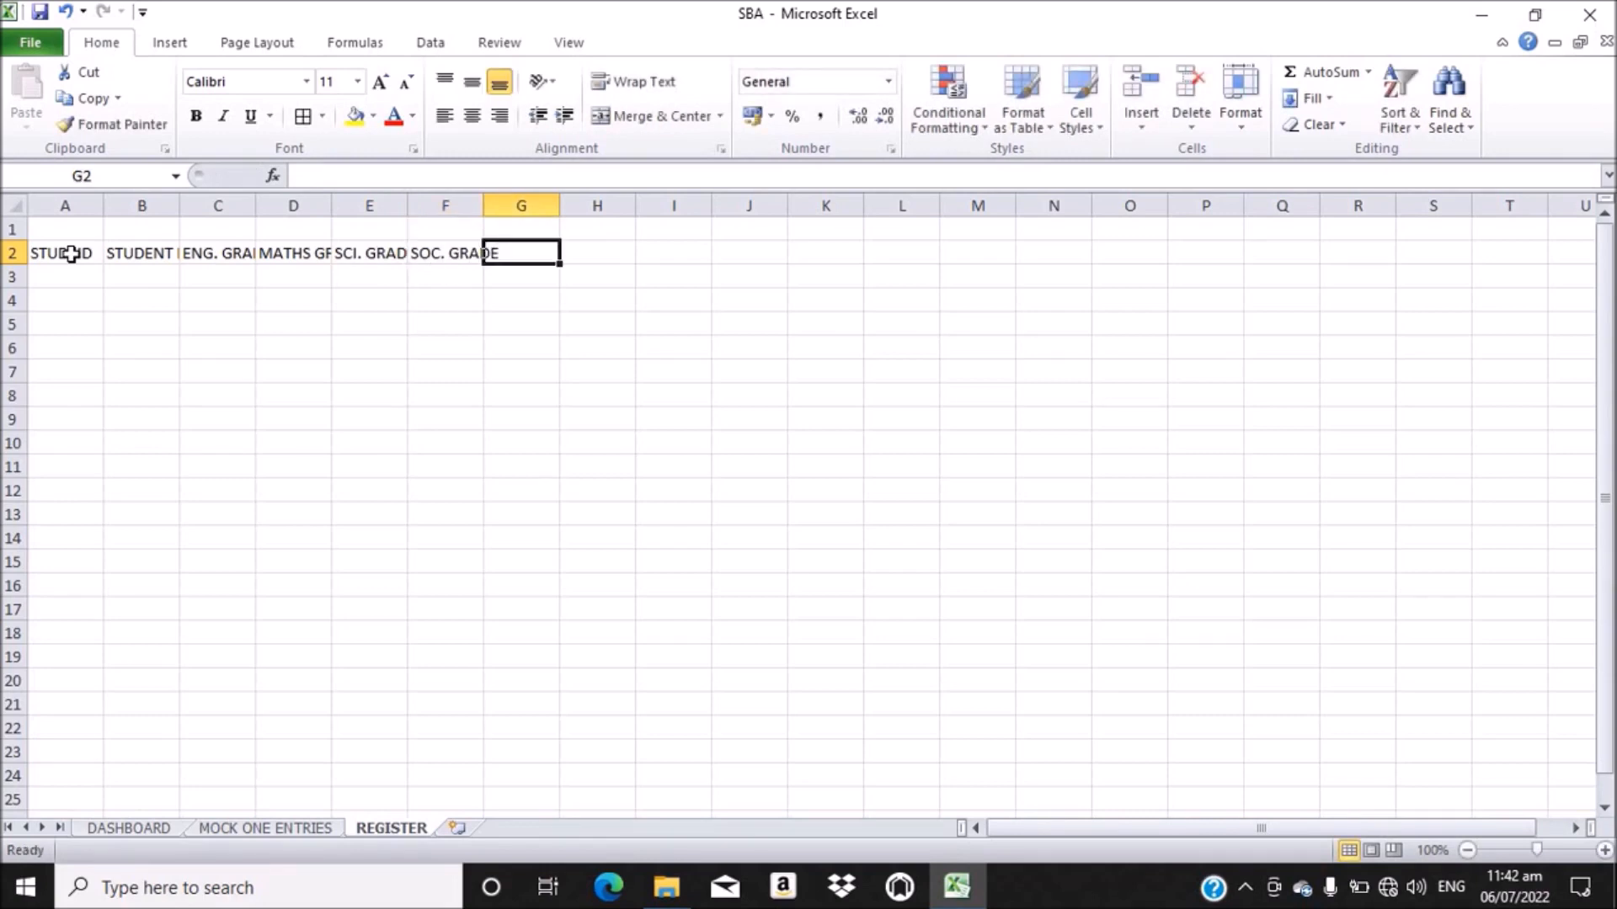
type("I")
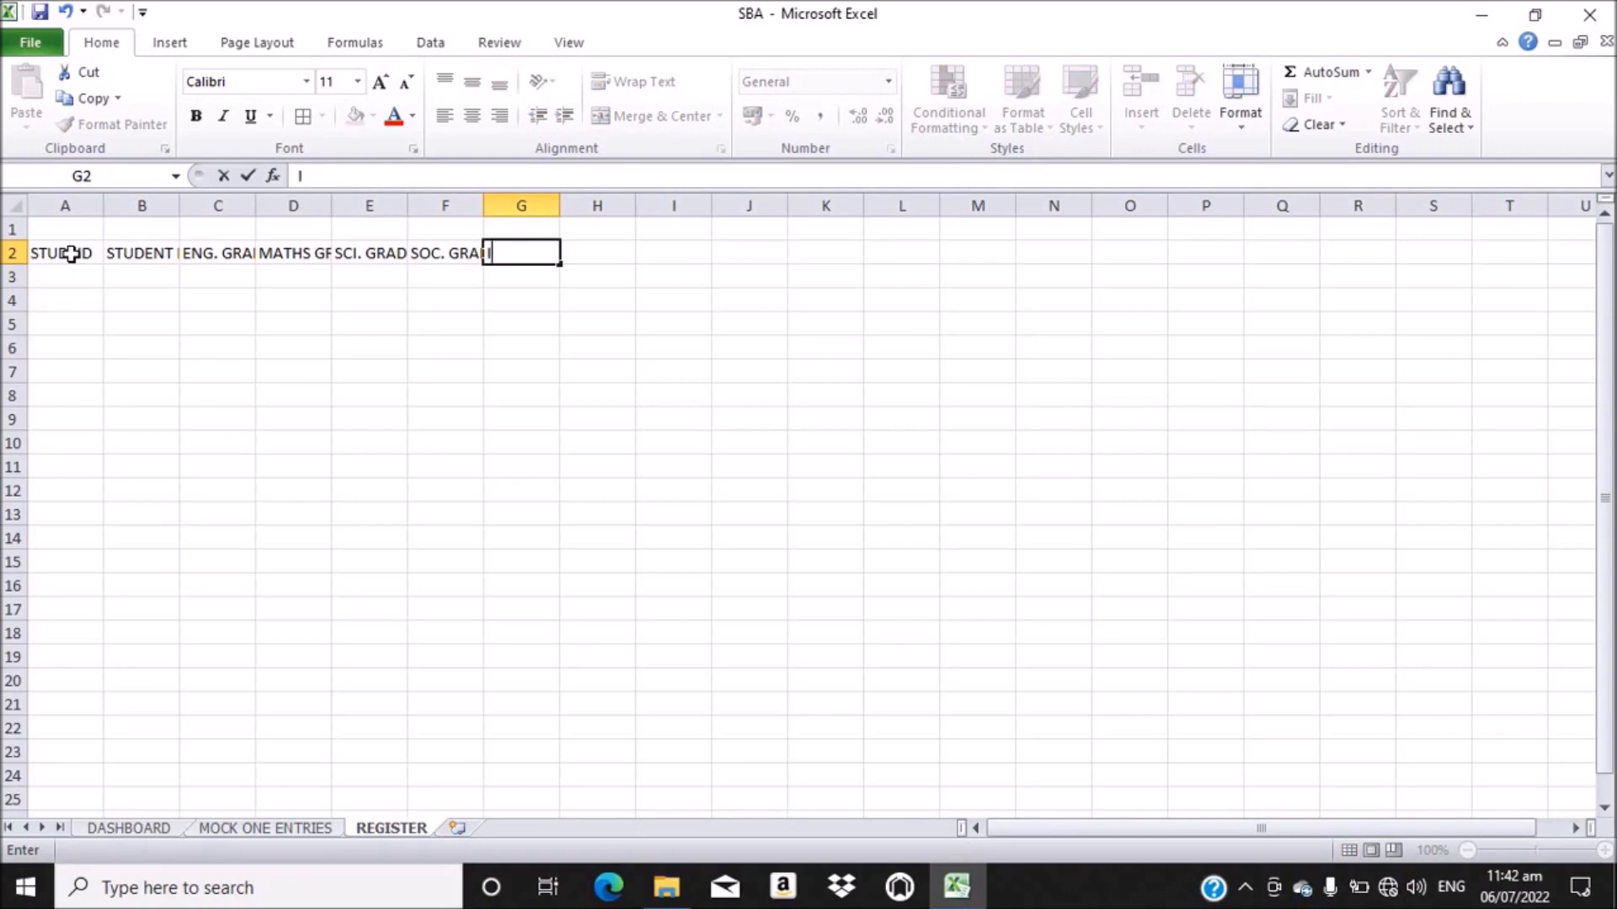
key("BackSpace")
type("RME GRADE")
key("Tab")
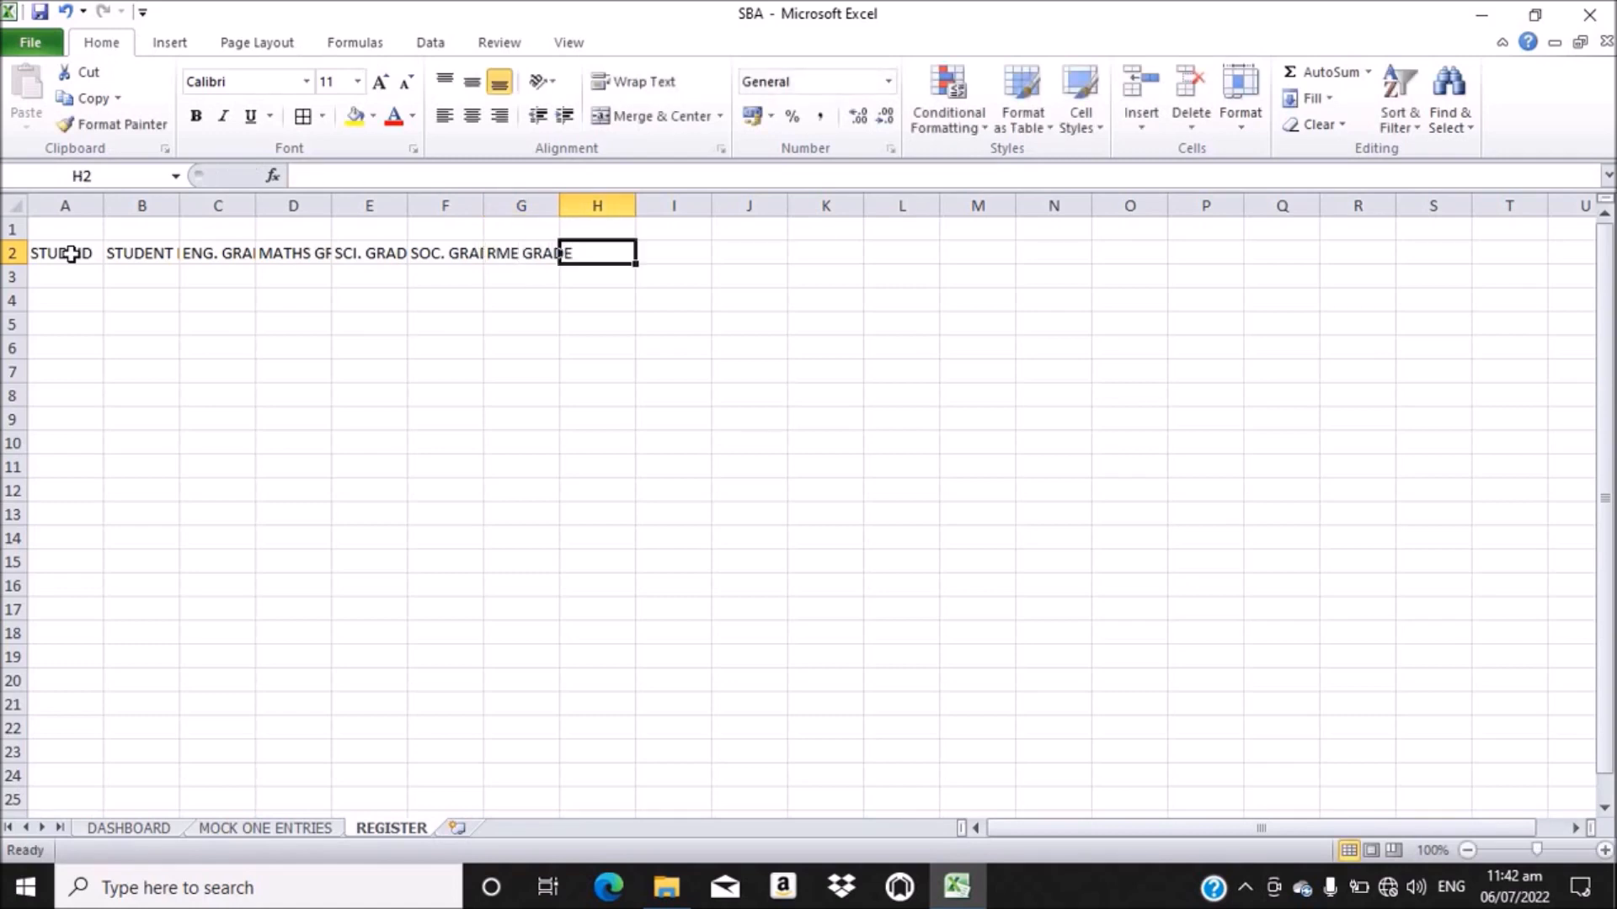
- Enter the headers "ICT GRADE" in H2 and "BDT GRADE" in I2
type("ICT")
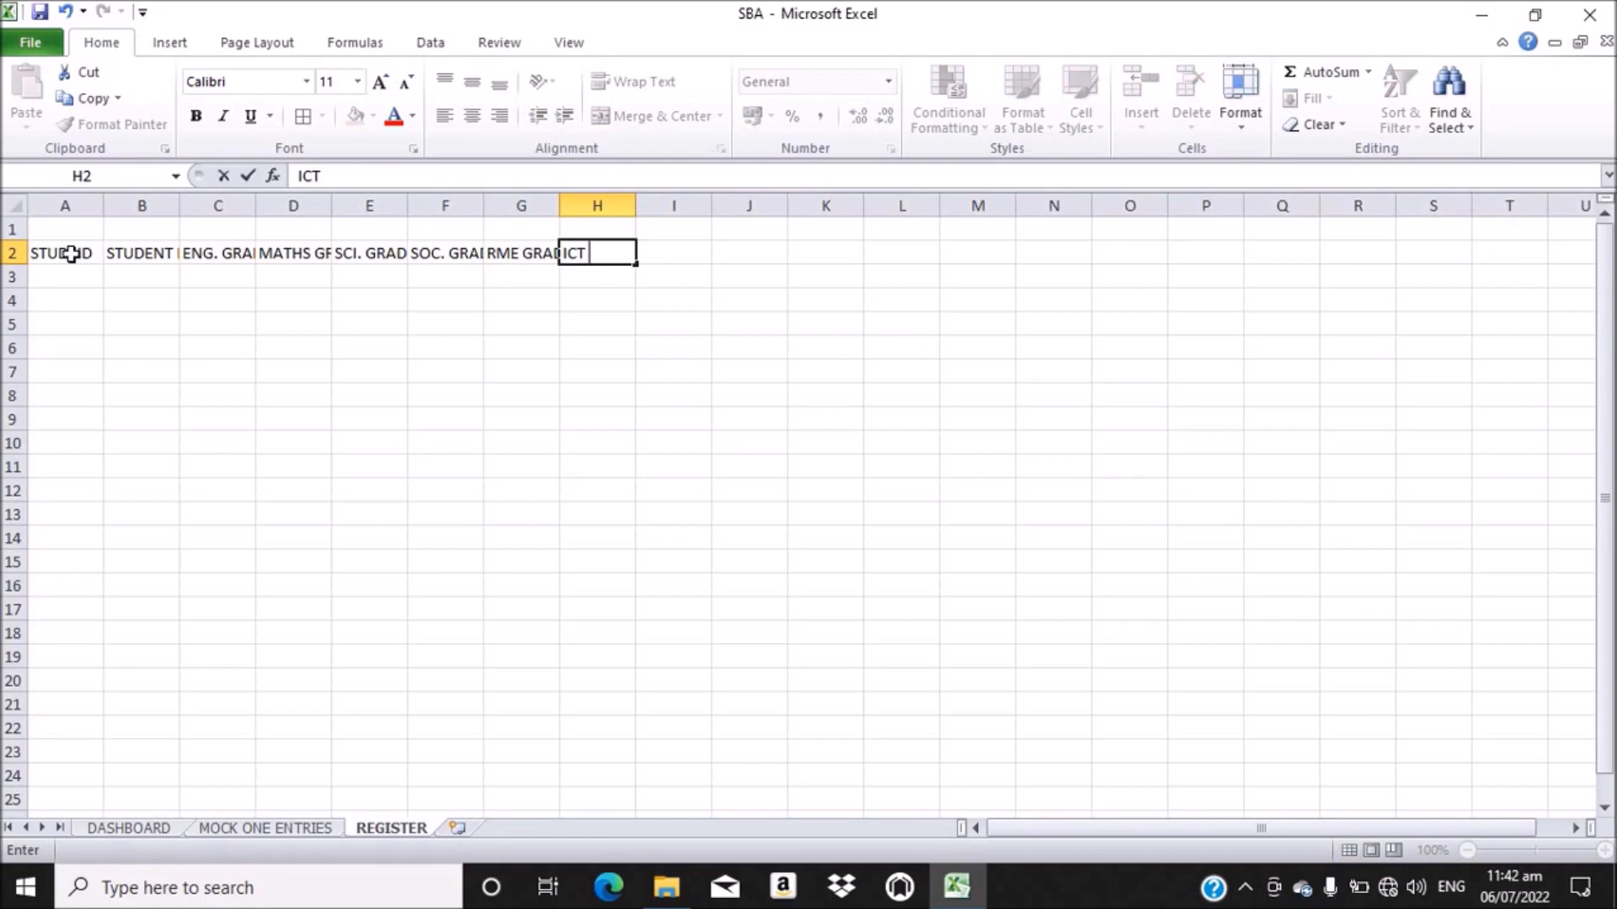
type(" GRADE")
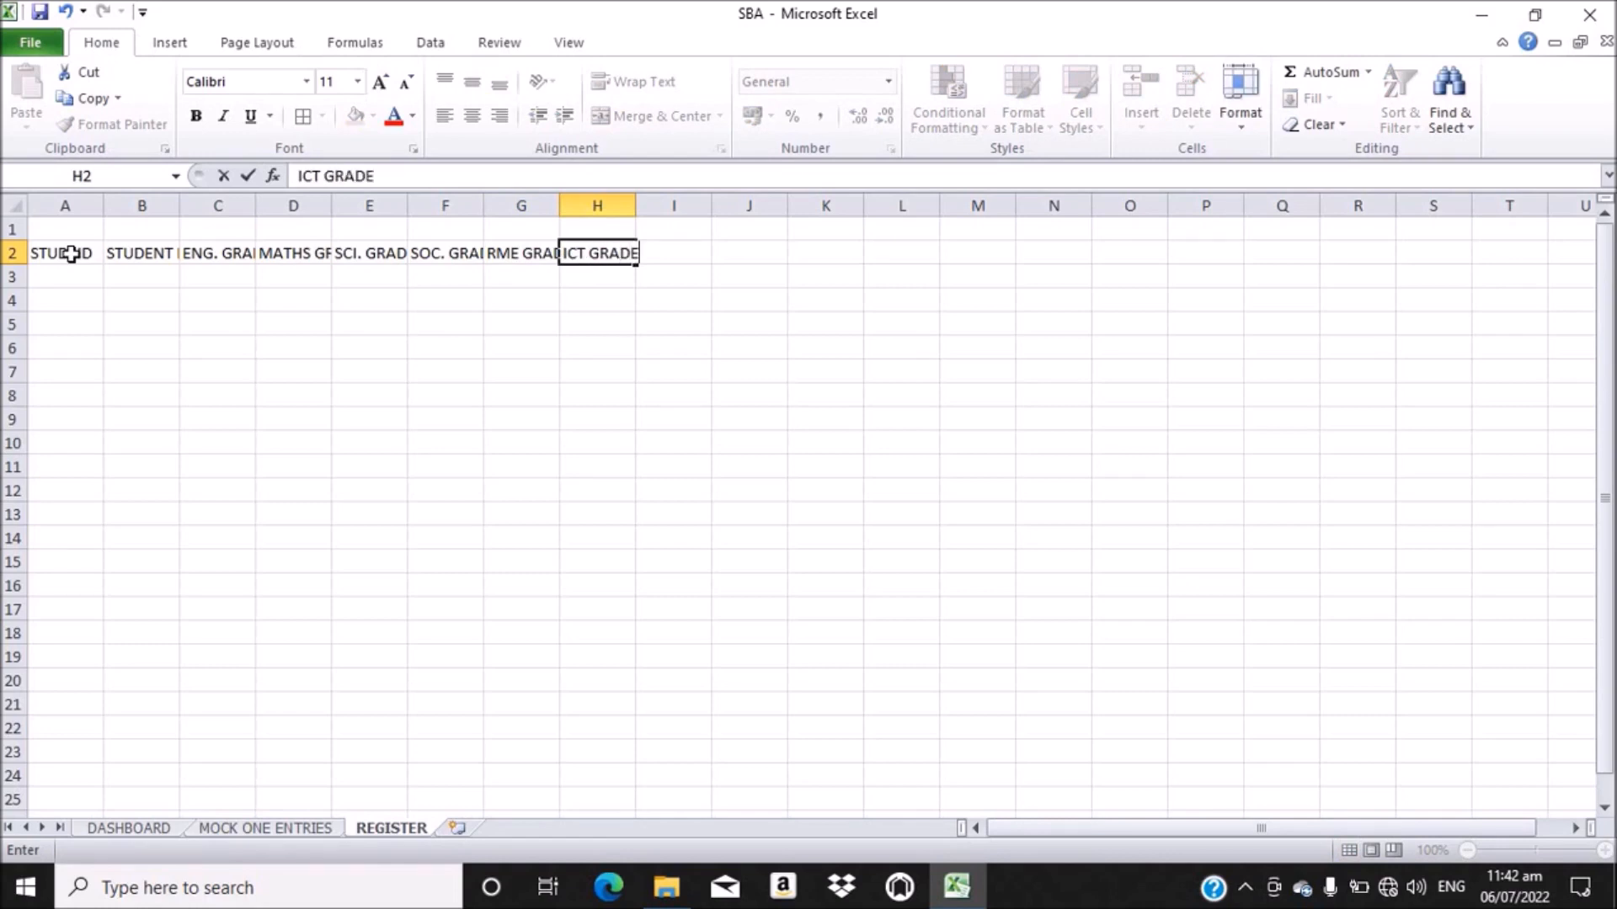
key("Tab")
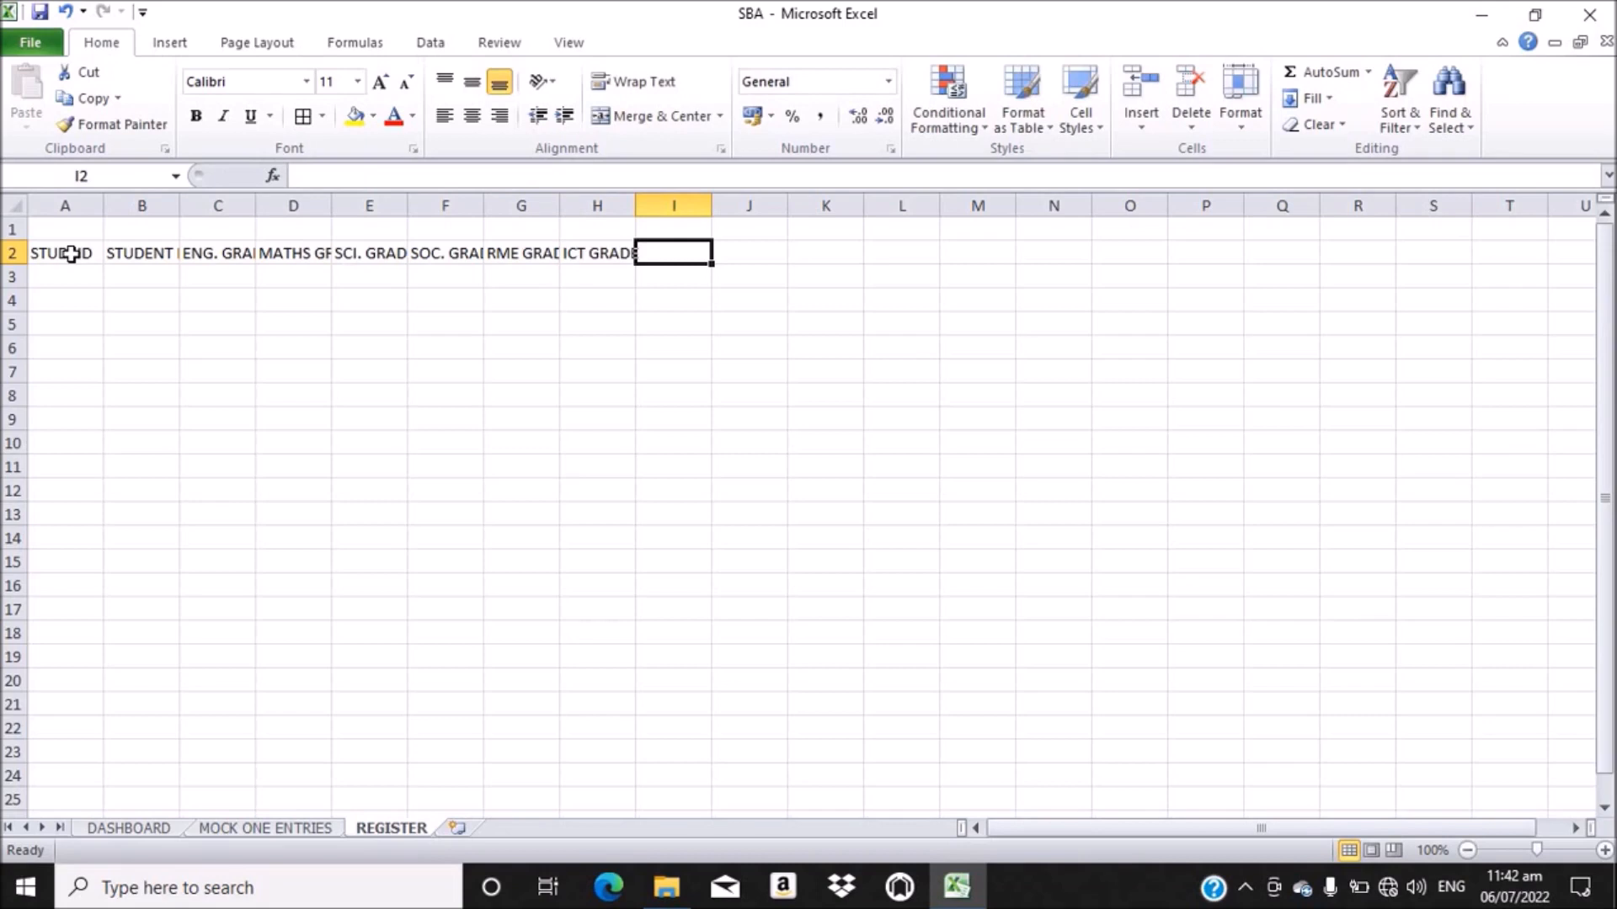
type("BED")
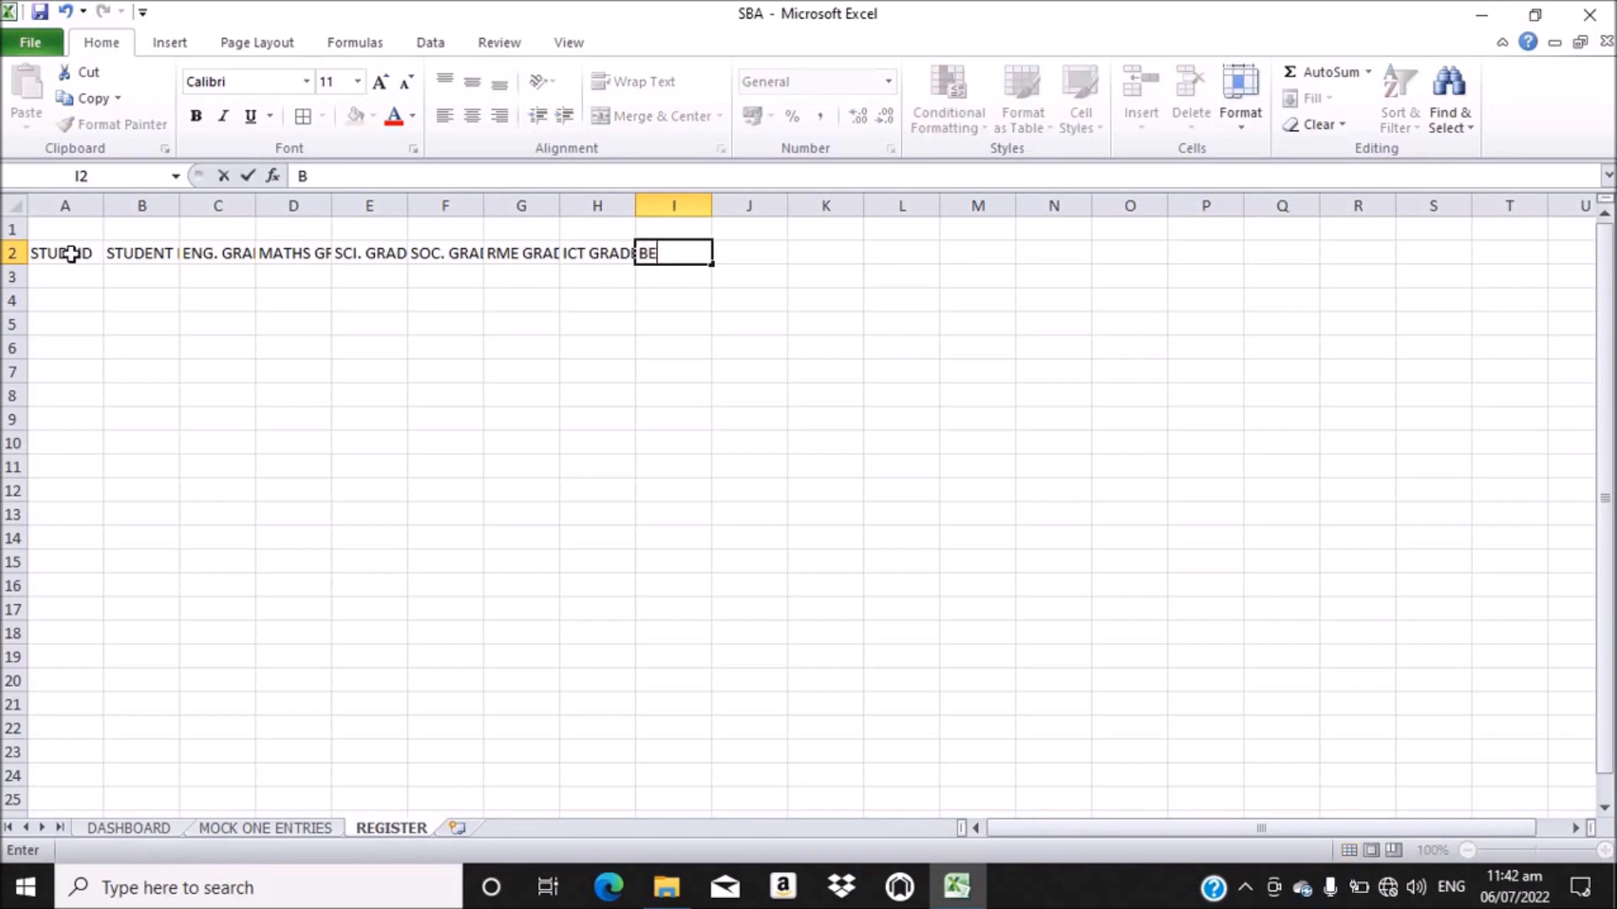
key("BackSpace")
type("DT GREADE")
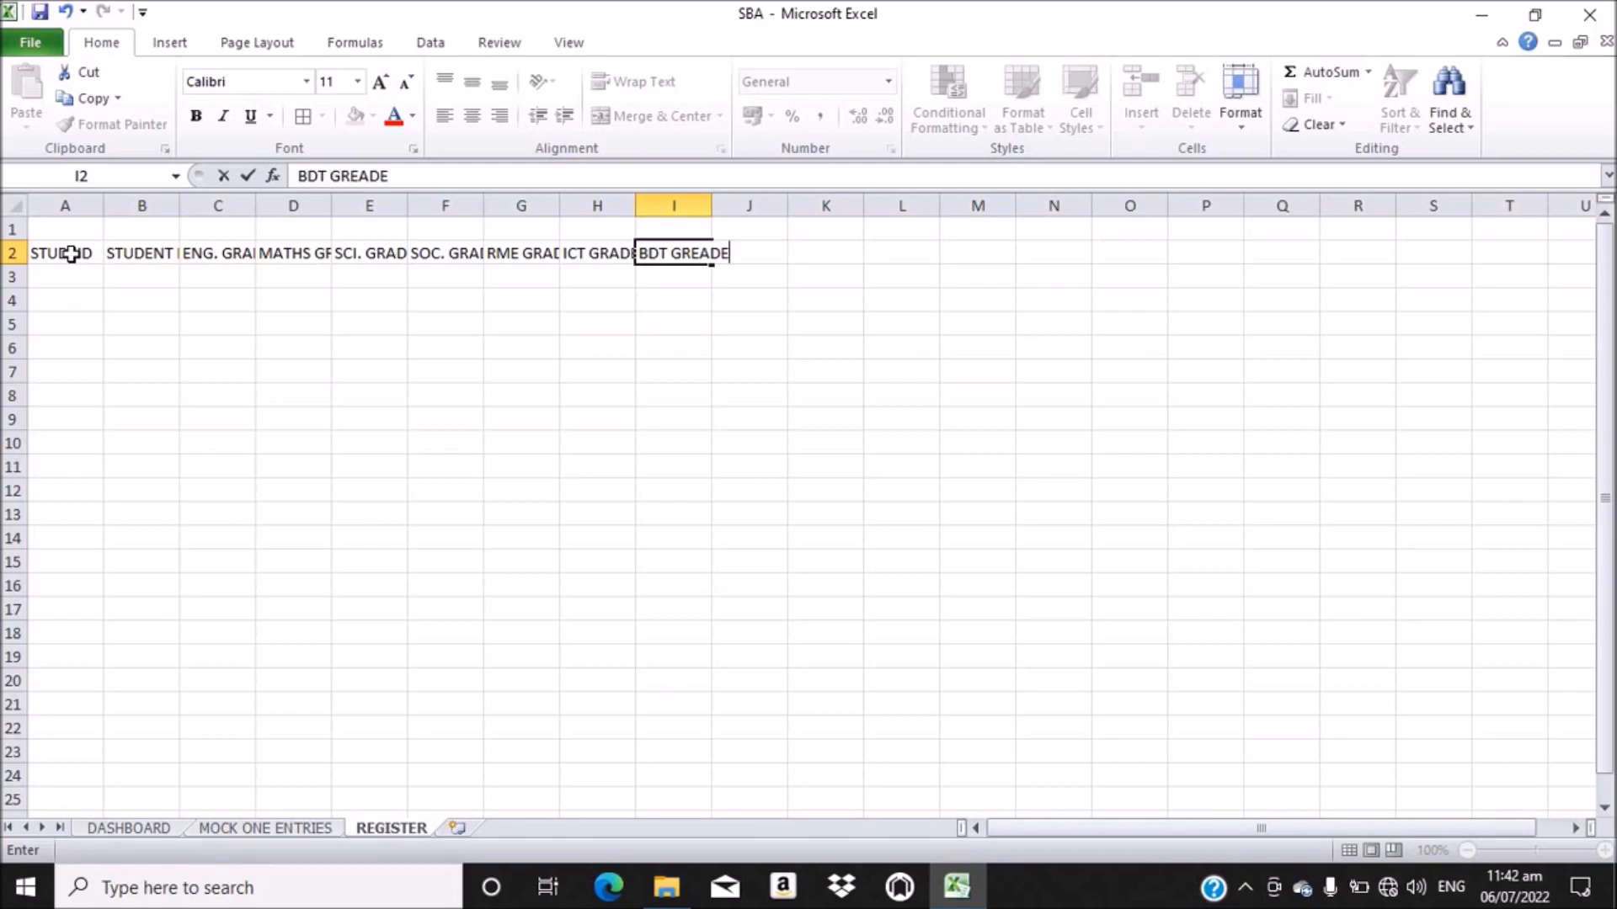
key("BackSpace")
key("BackSpace")
key("BackSpace")
key("BackSpace")
type("ADE")
key("Tab")
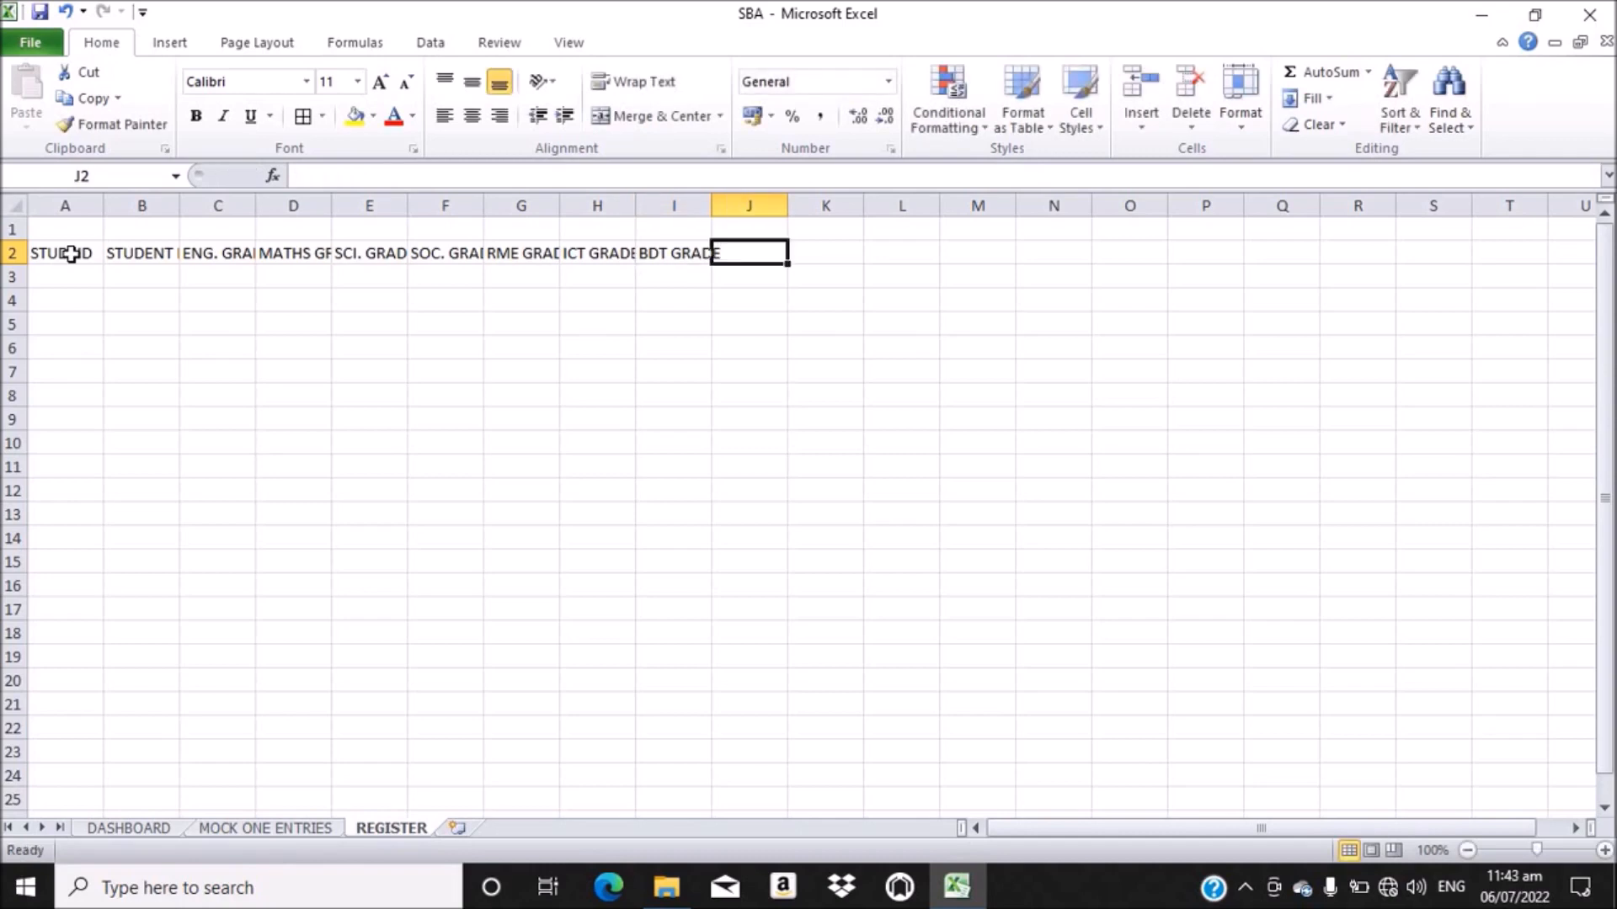
- Enter the header "GH. LANG. GRADE" in cell J2
type("GH")
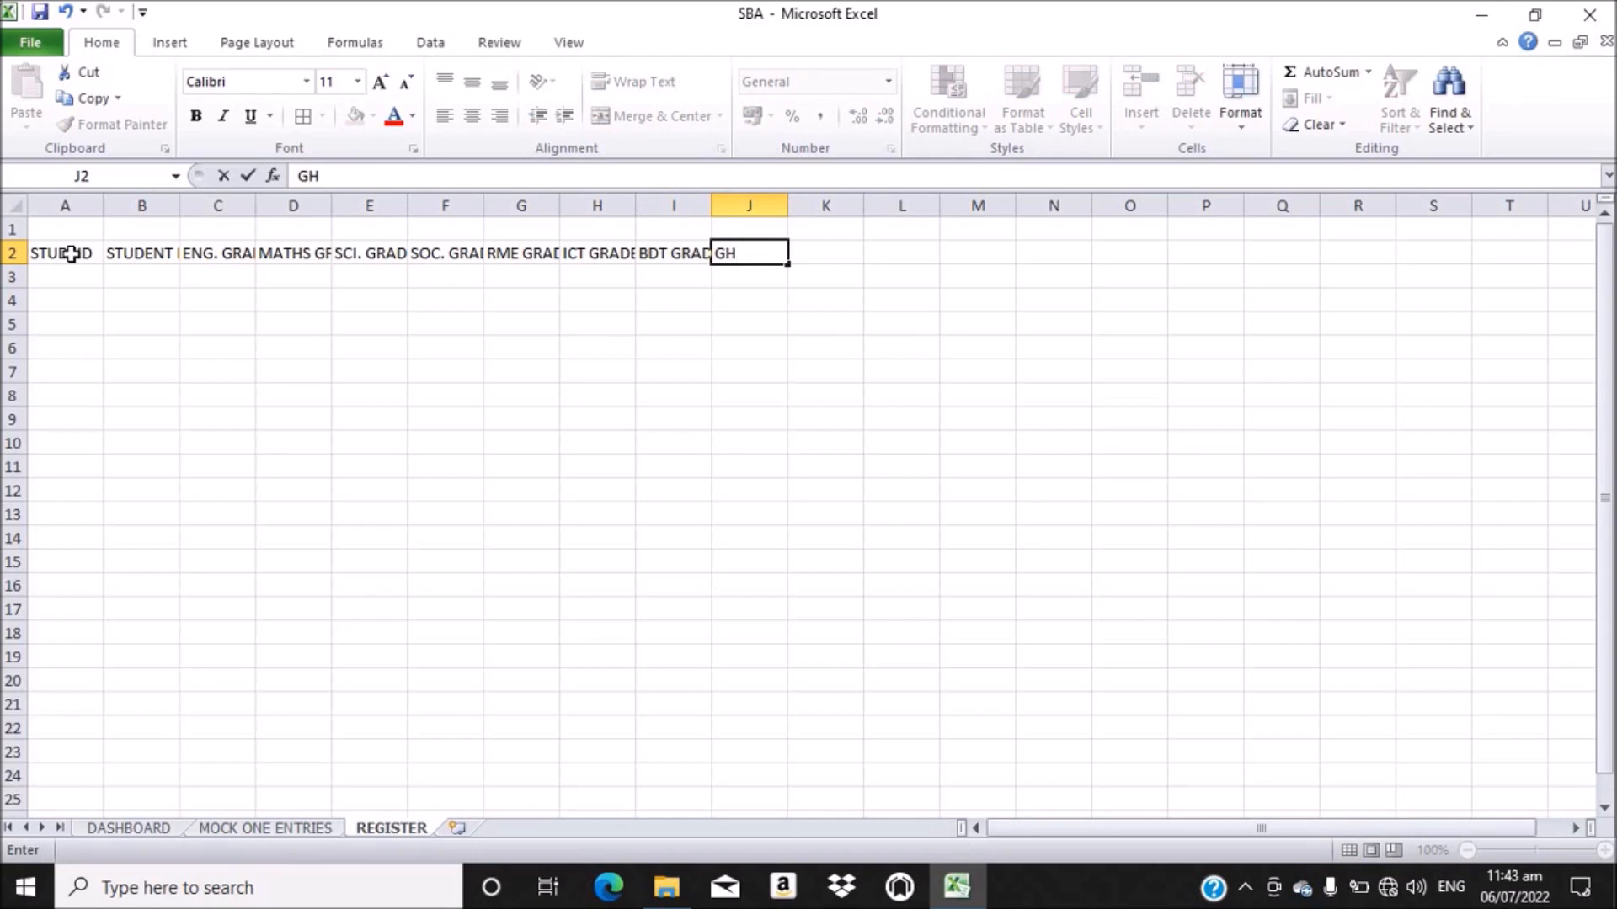
type(". LANG. GRADE")
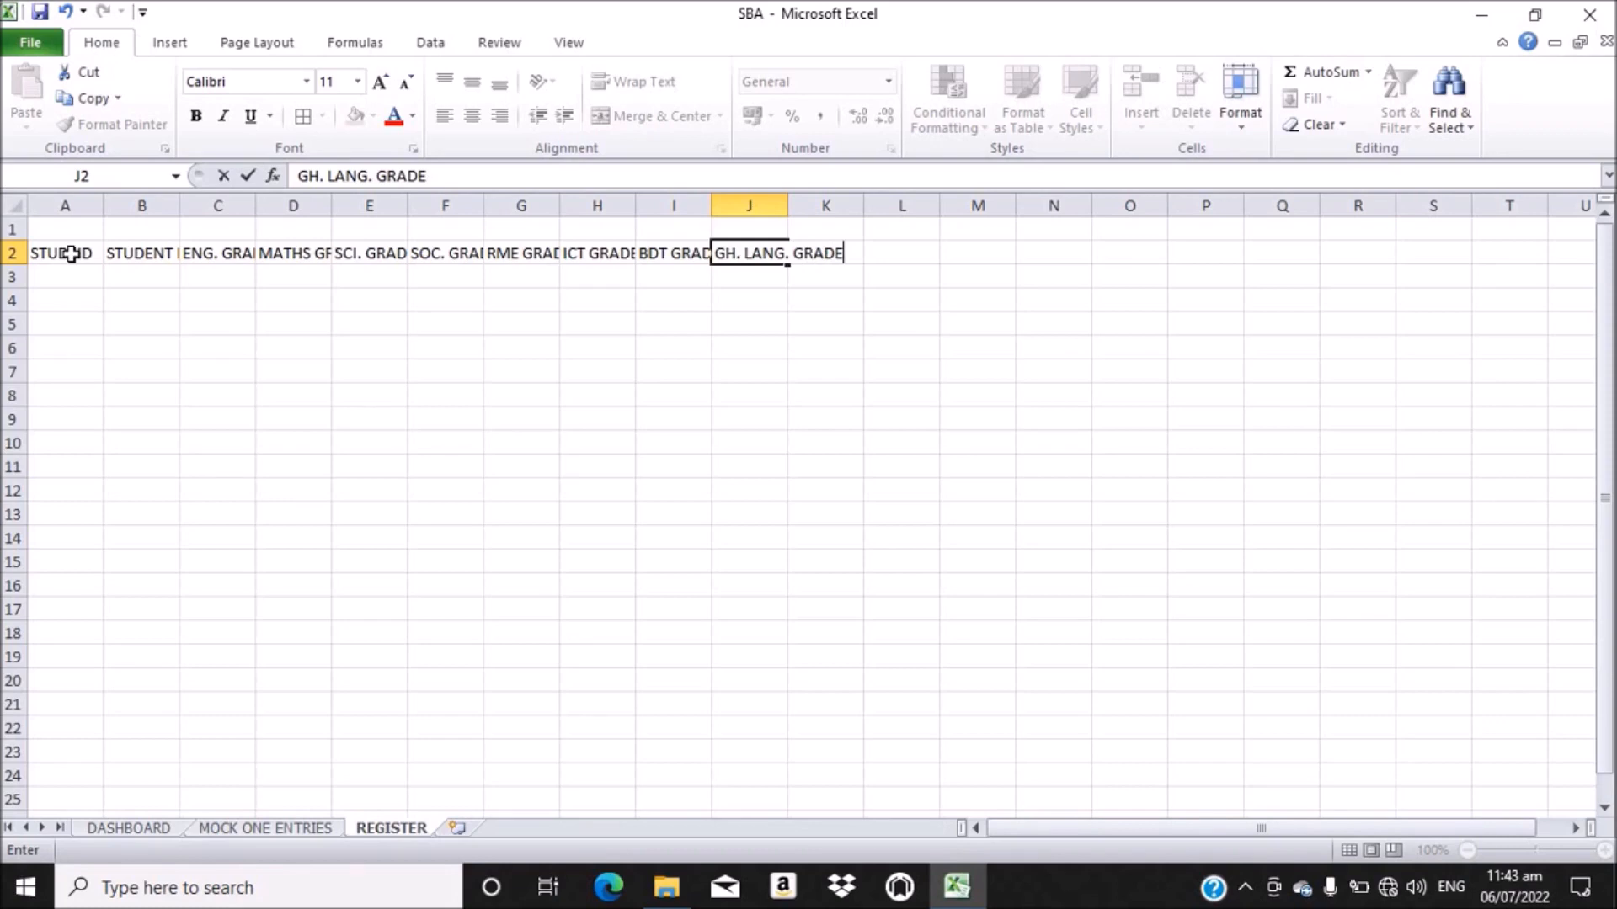
key("ctrl+Return")
- AutoFit the width of column B to the full student name header
left_click(164, 256)
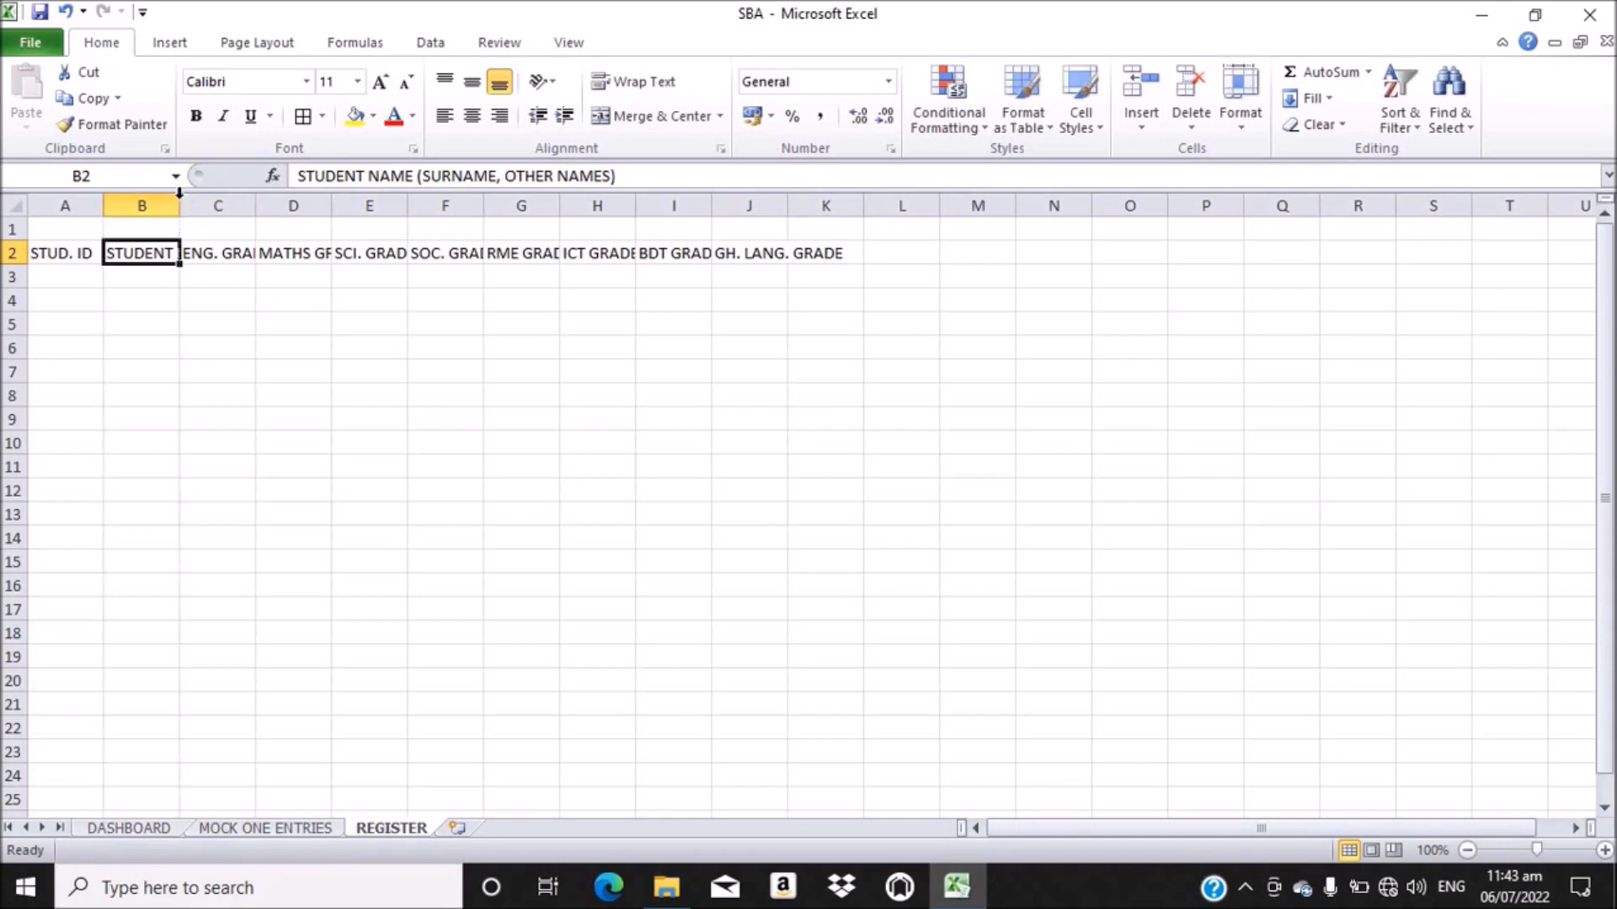
double_click(178, 199)
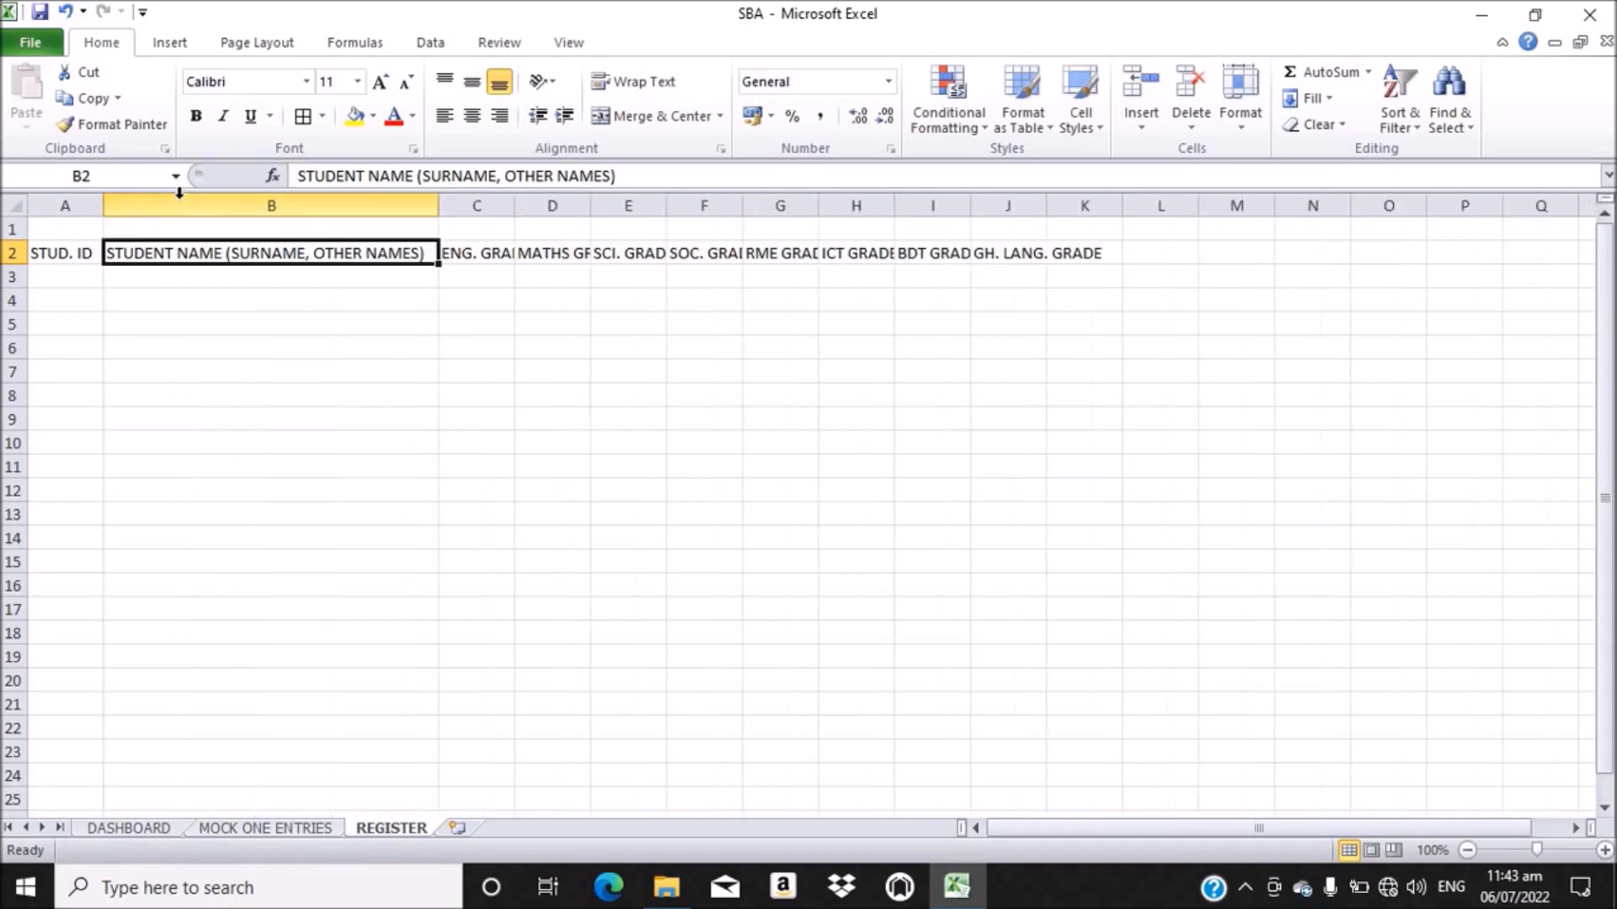
left_click(512, 199)
left_click(638, 84)
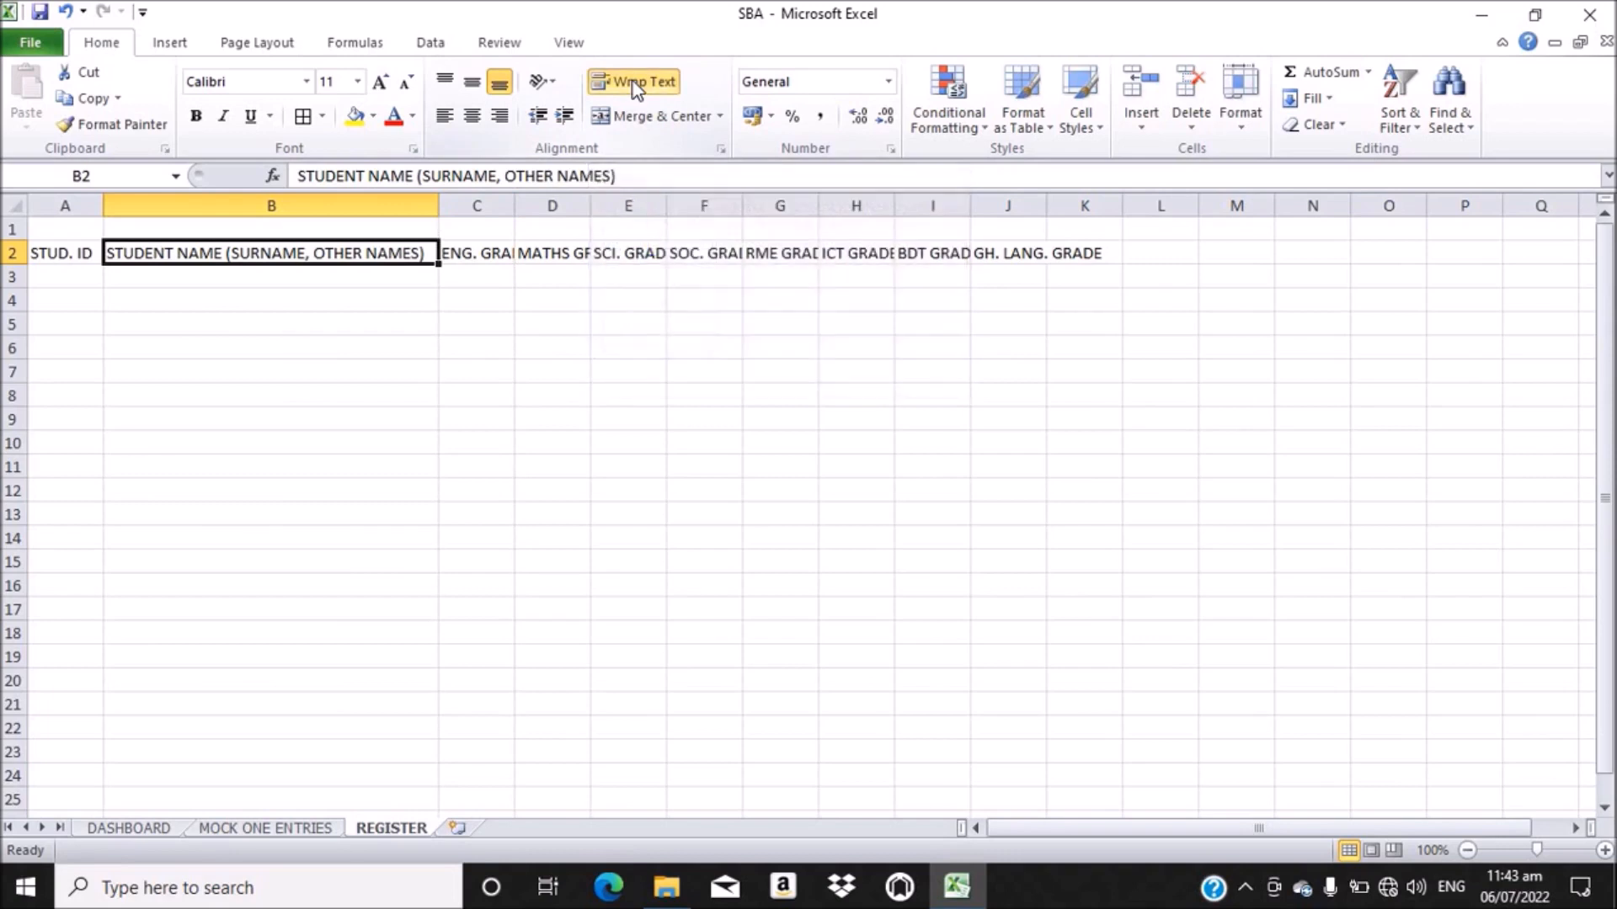
- Apply text wrapping to each grade header from C2 through J2
left_click(474, 248)
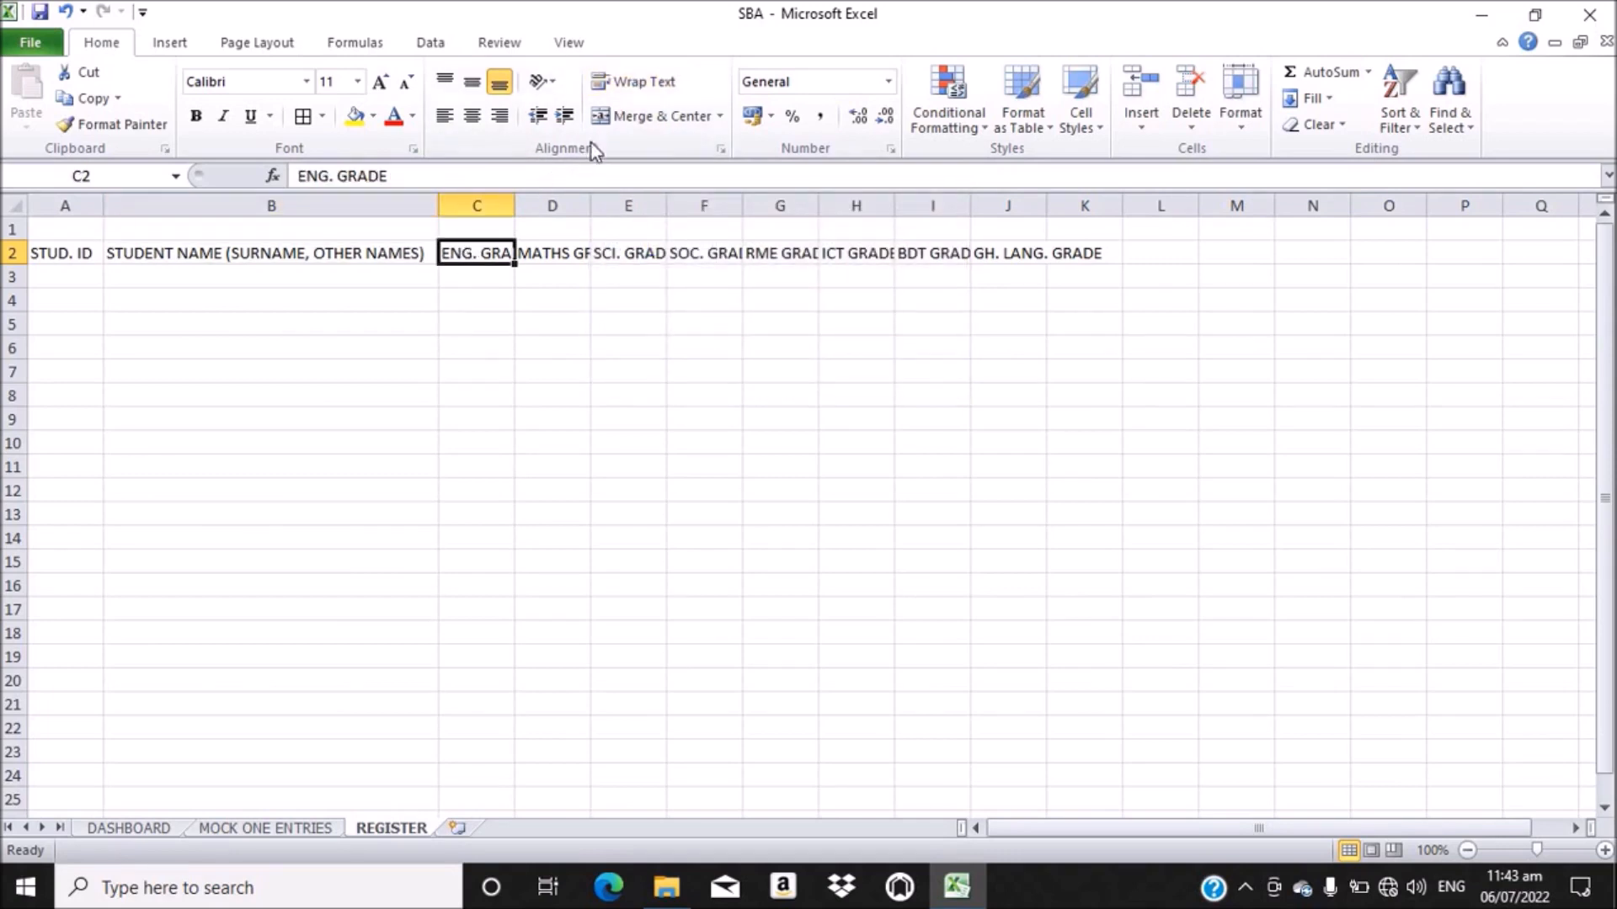
left_click(629, 86)
left_click(562, 274)
left_click(628, 83)
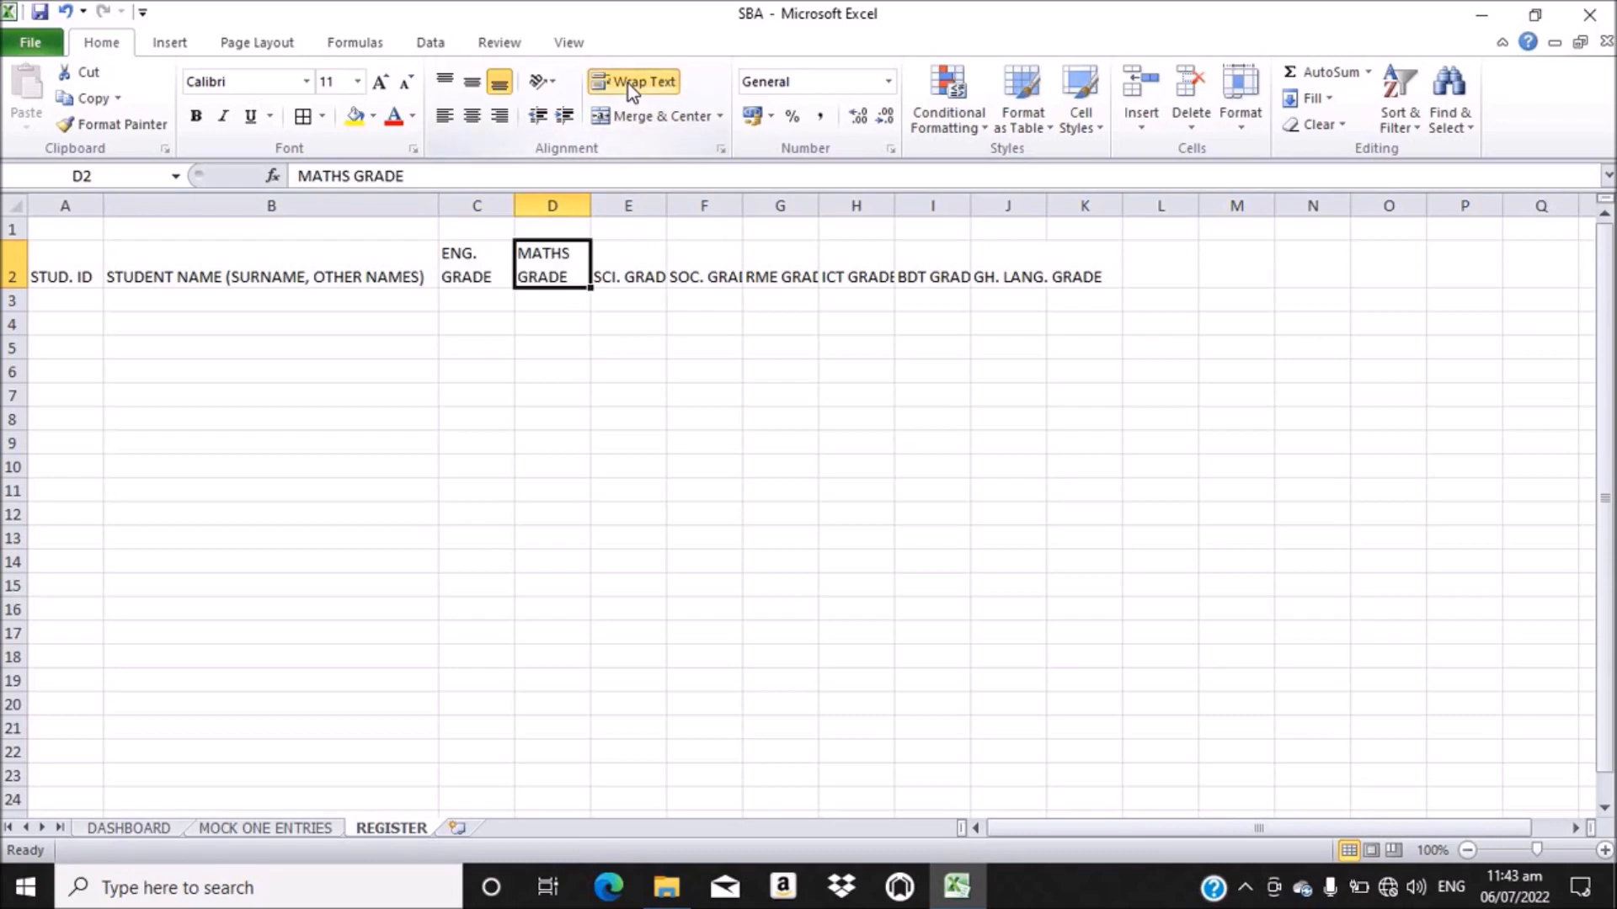
left_click(635, 268)
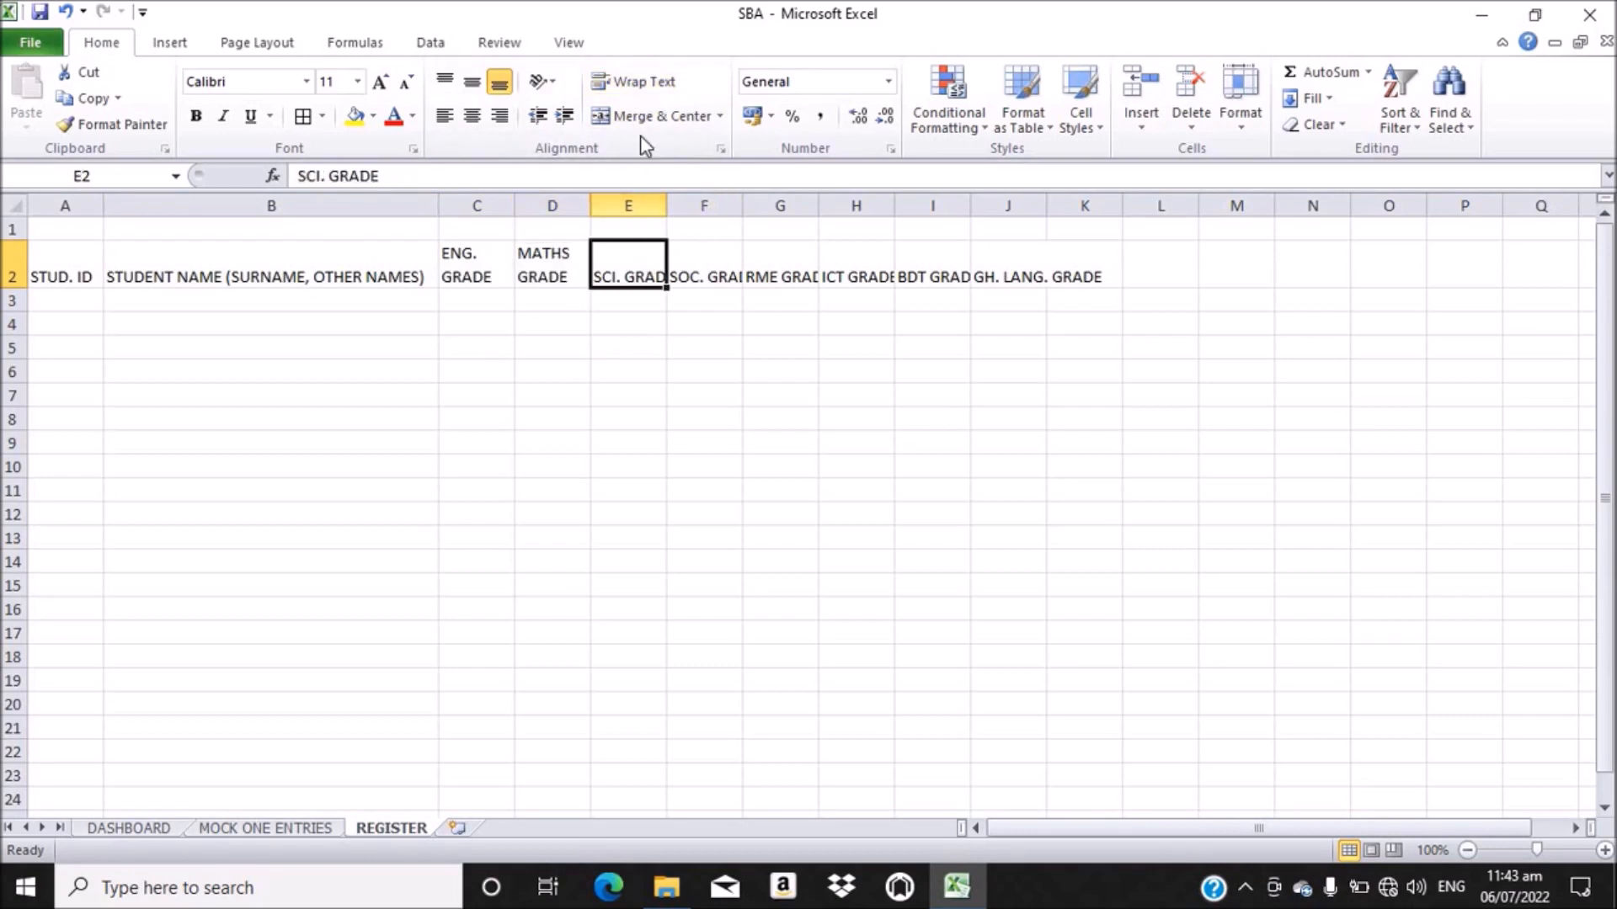
left_click(644, 86)
left_click(711, 267)
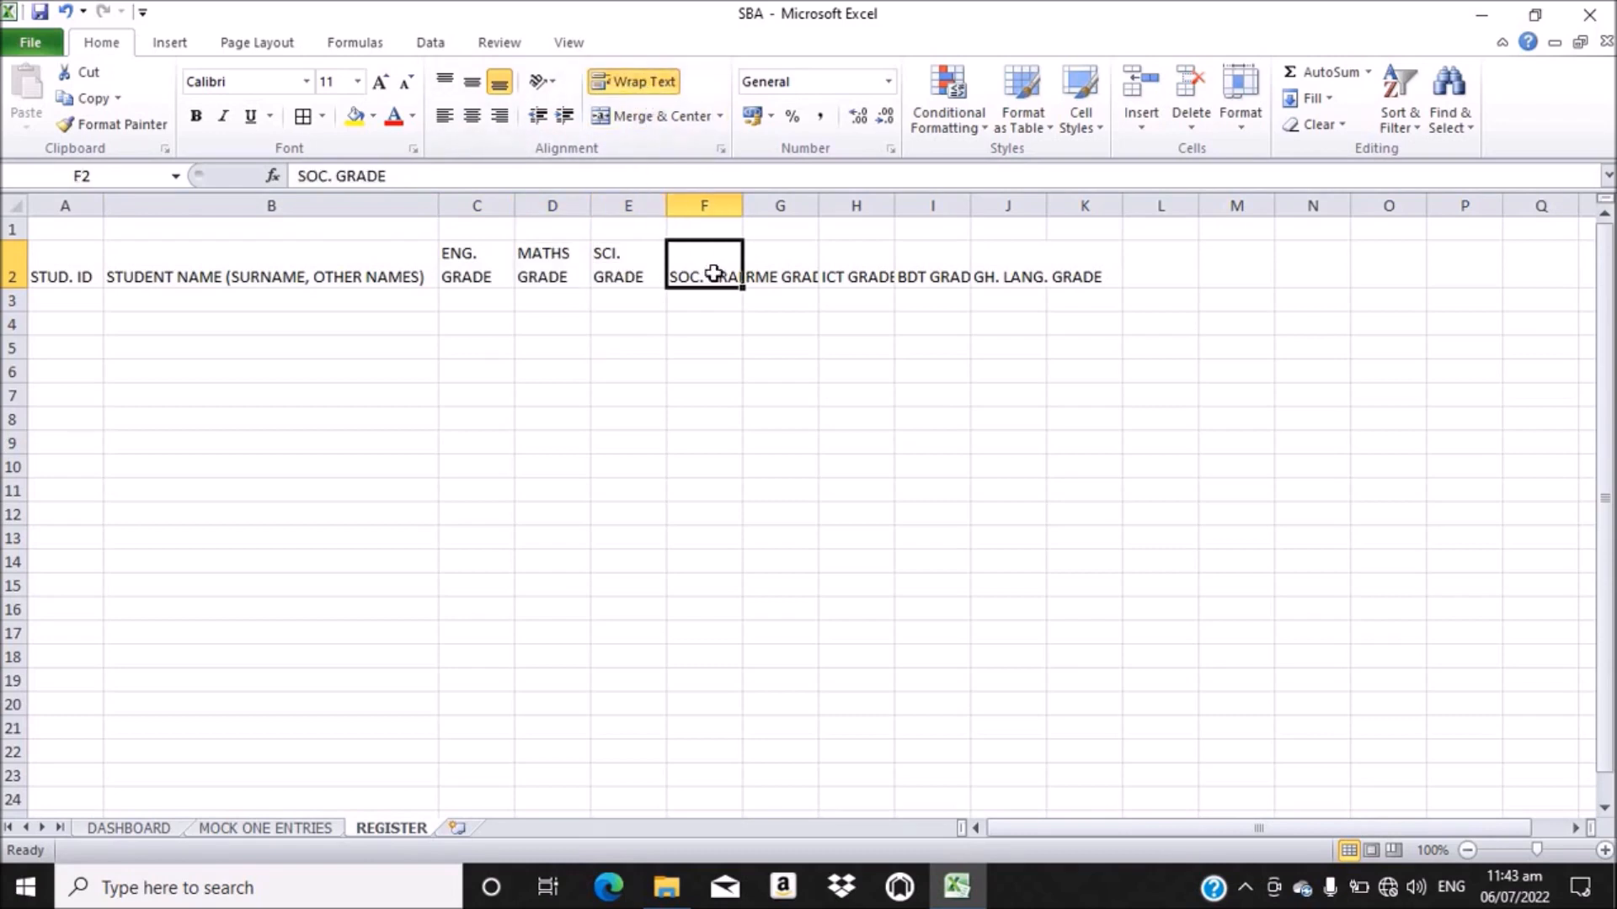
left_click(656, 83)
left_click(788, 271)
left_click(626, 80)
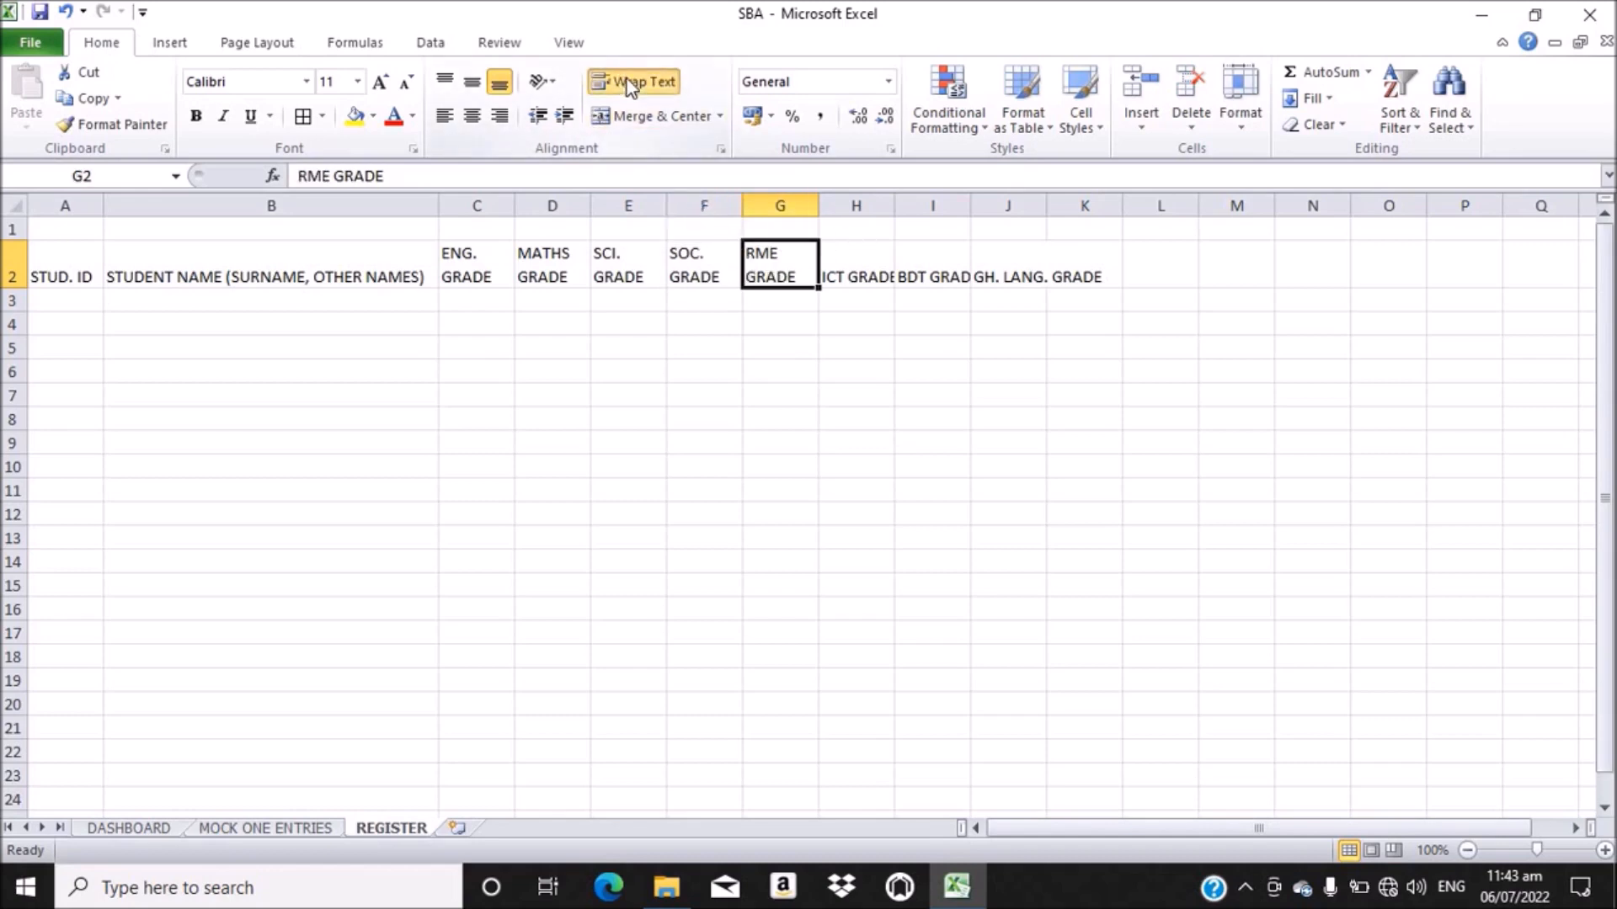
left_click(856, 268)
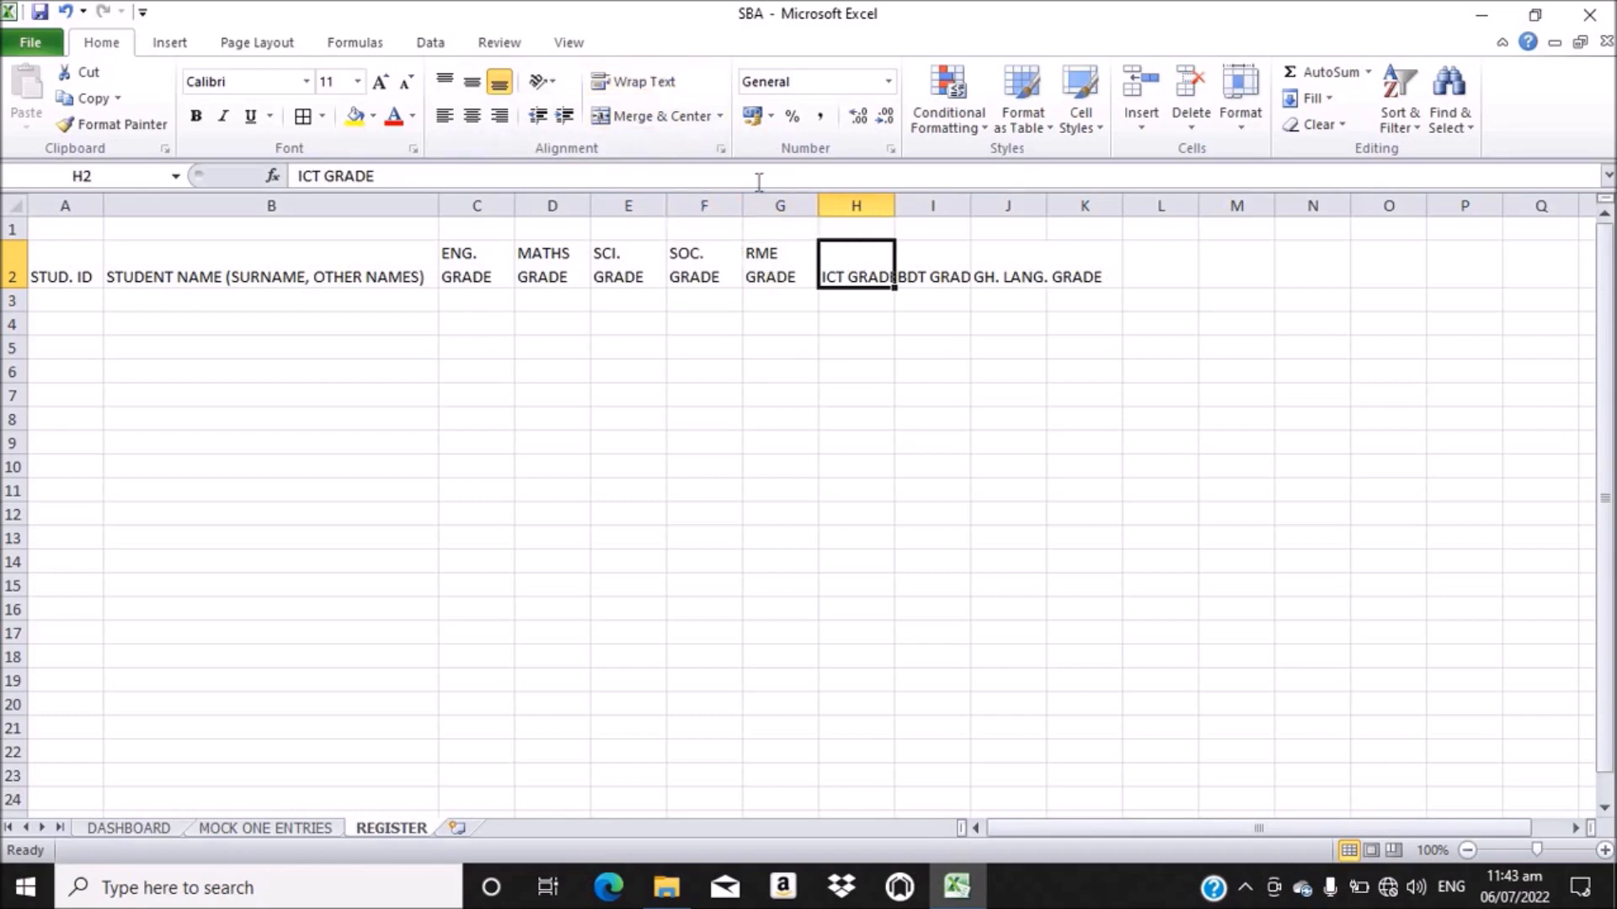
left_click(645, 77)
left_click(933, 273)
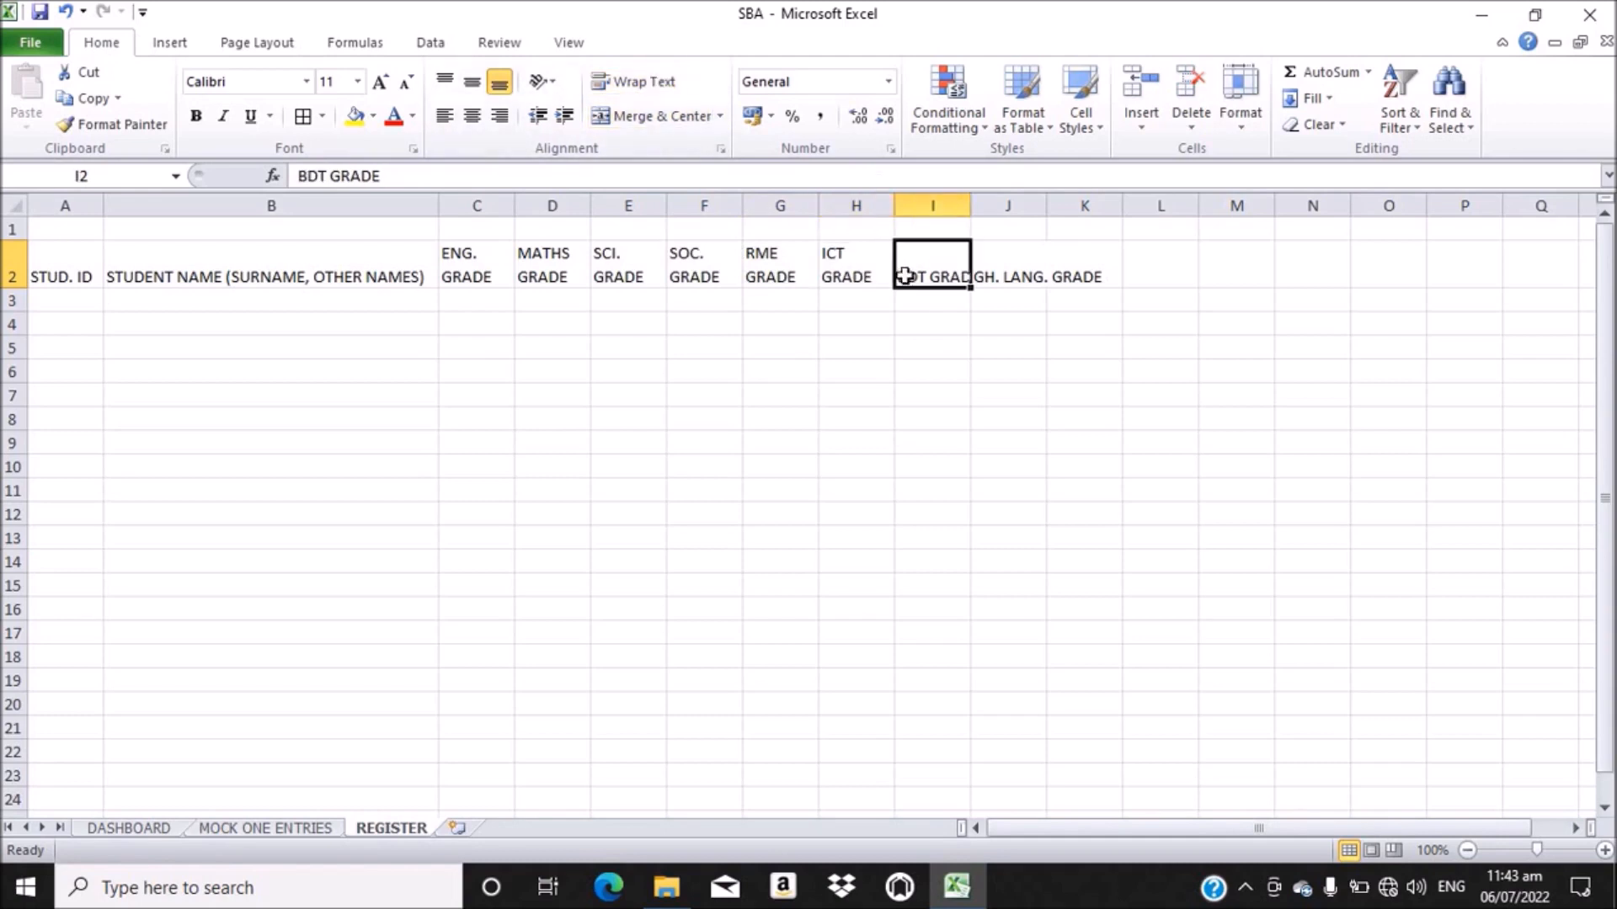
left_click(659, 79)
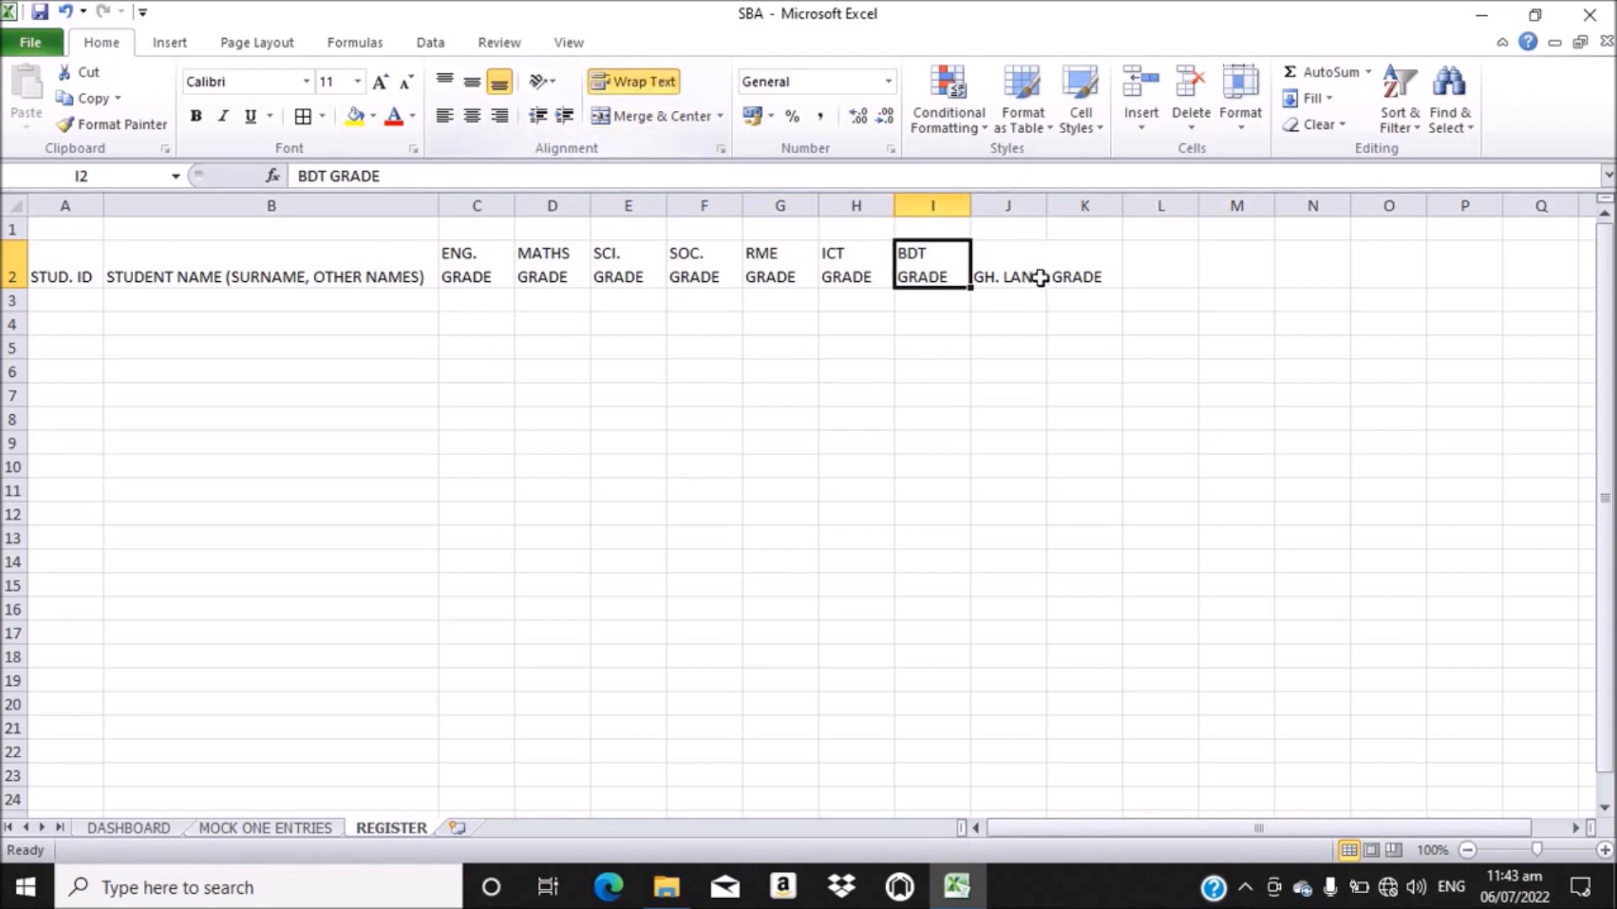
left_click(1007, 272)
left_click(614, 82)
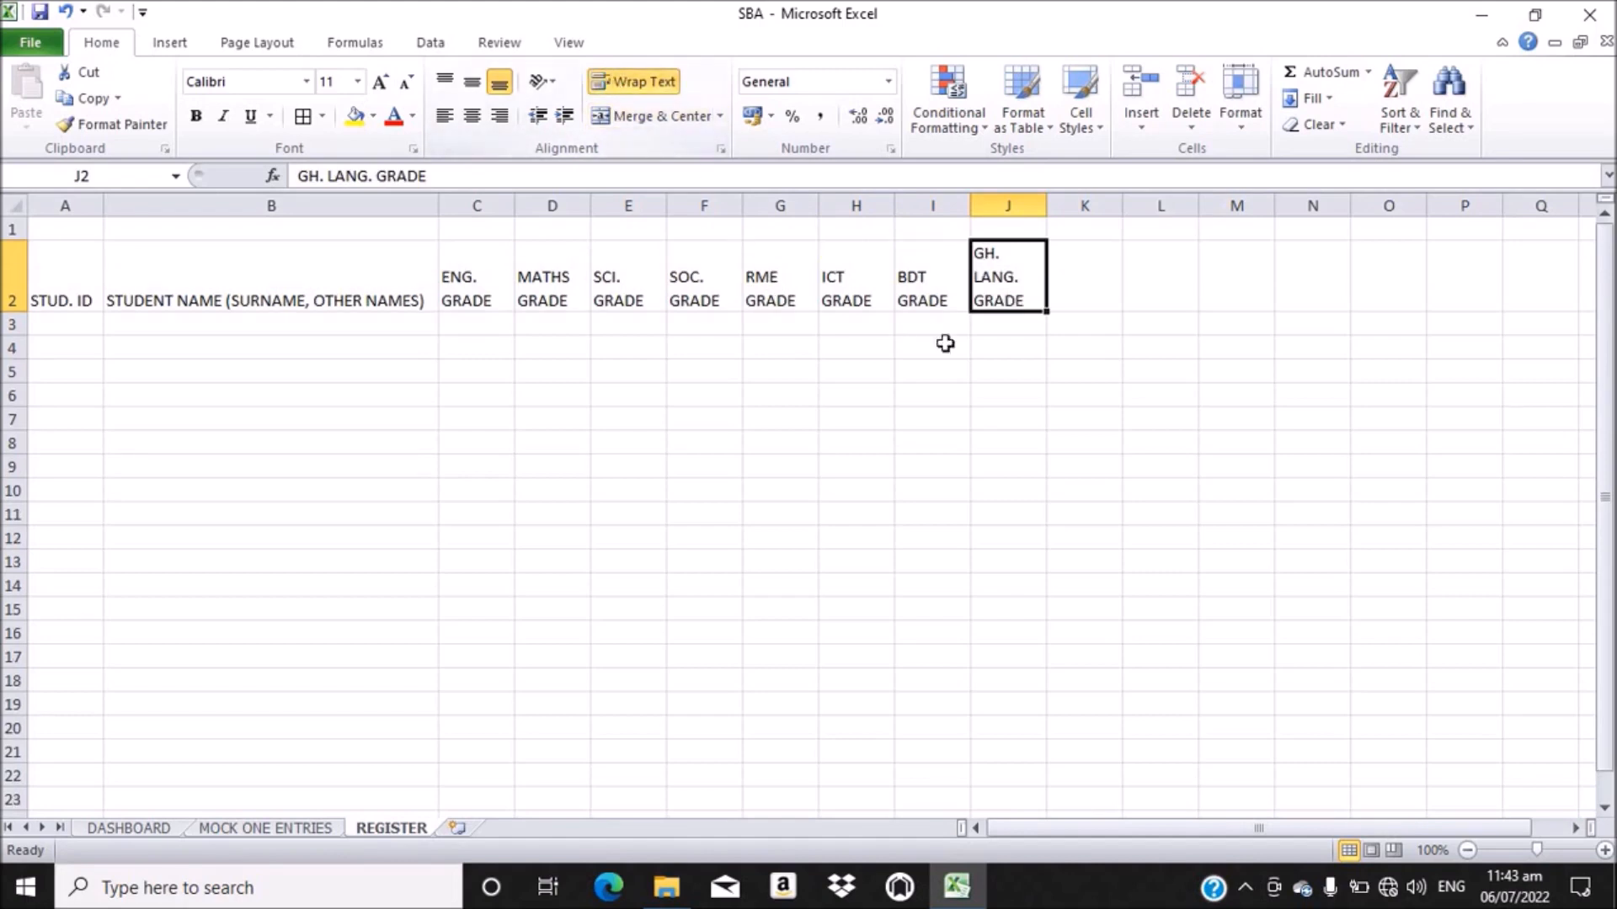
- Widen column J so "GH. LANG." fits on one line, and reduce the height of header row 2
left_click_drag(1041, 203, 1055, 202)
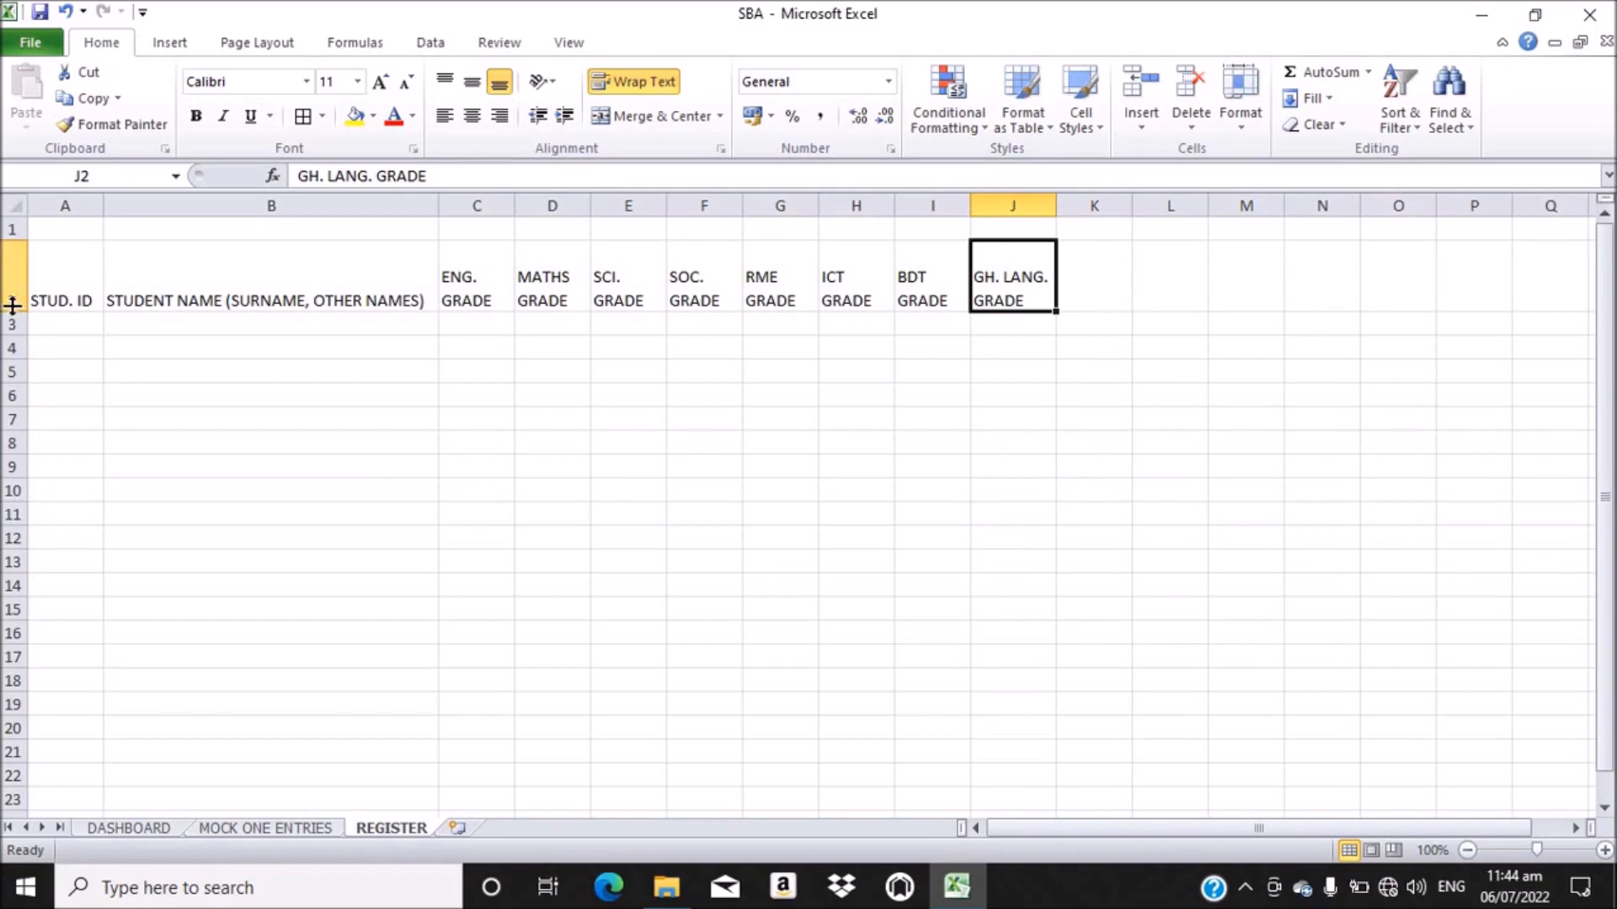
left_click_drag(13, 311, 12, 299)
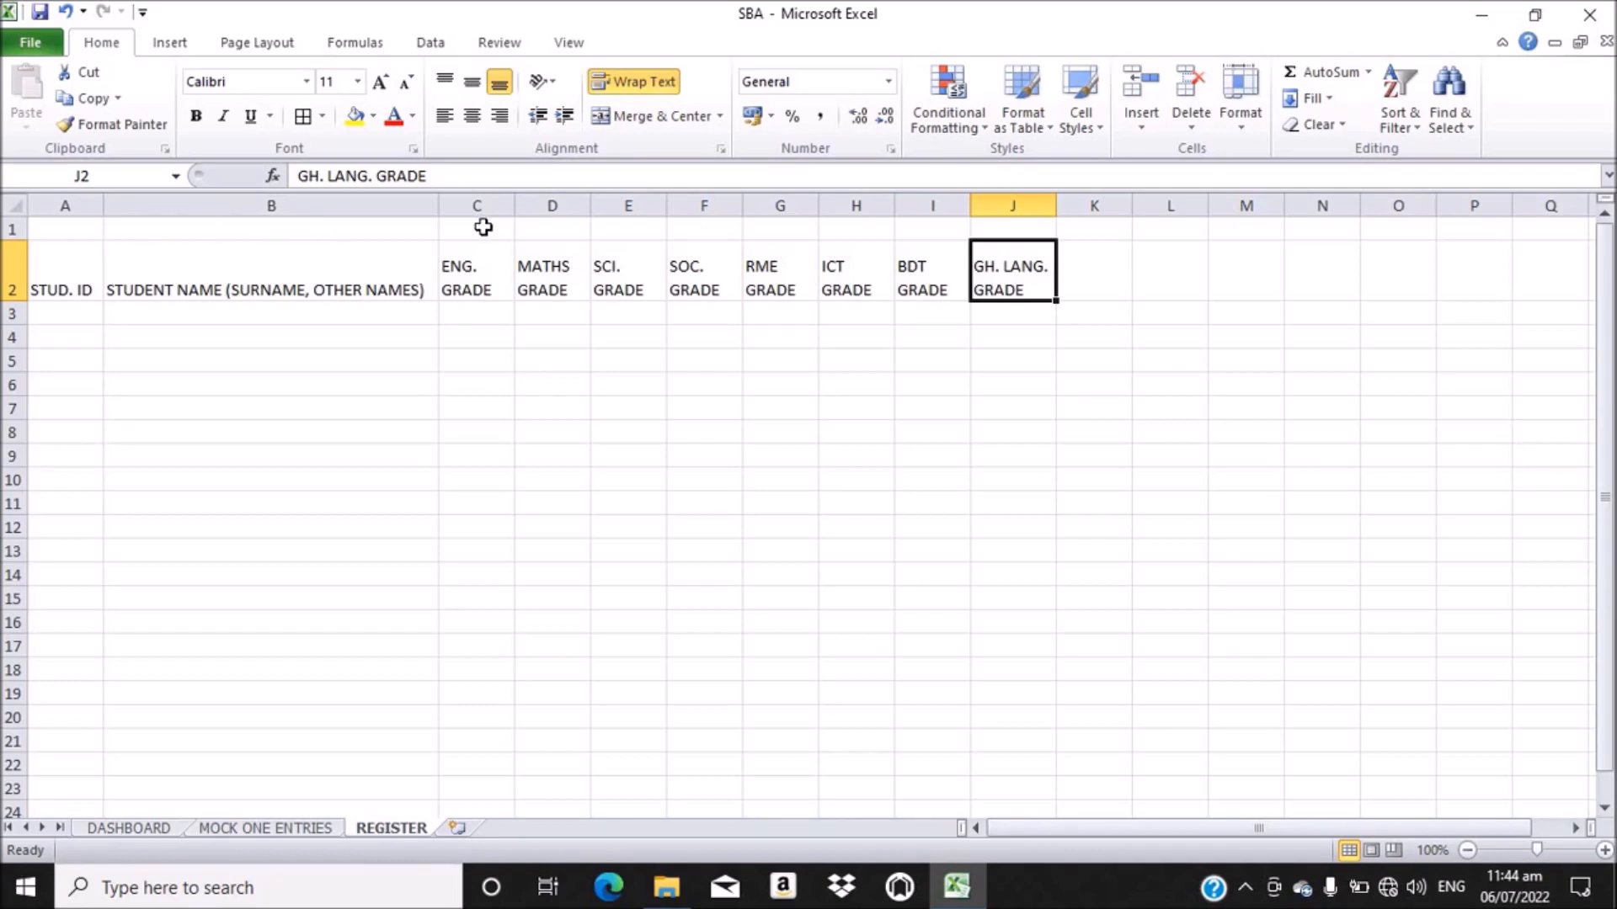
- Merge and center C1:J1 above the grade headers and enter the title "CALCULATE AGGREGATES MOCK 1"
left_click_drag(482, 227, 993, 228)
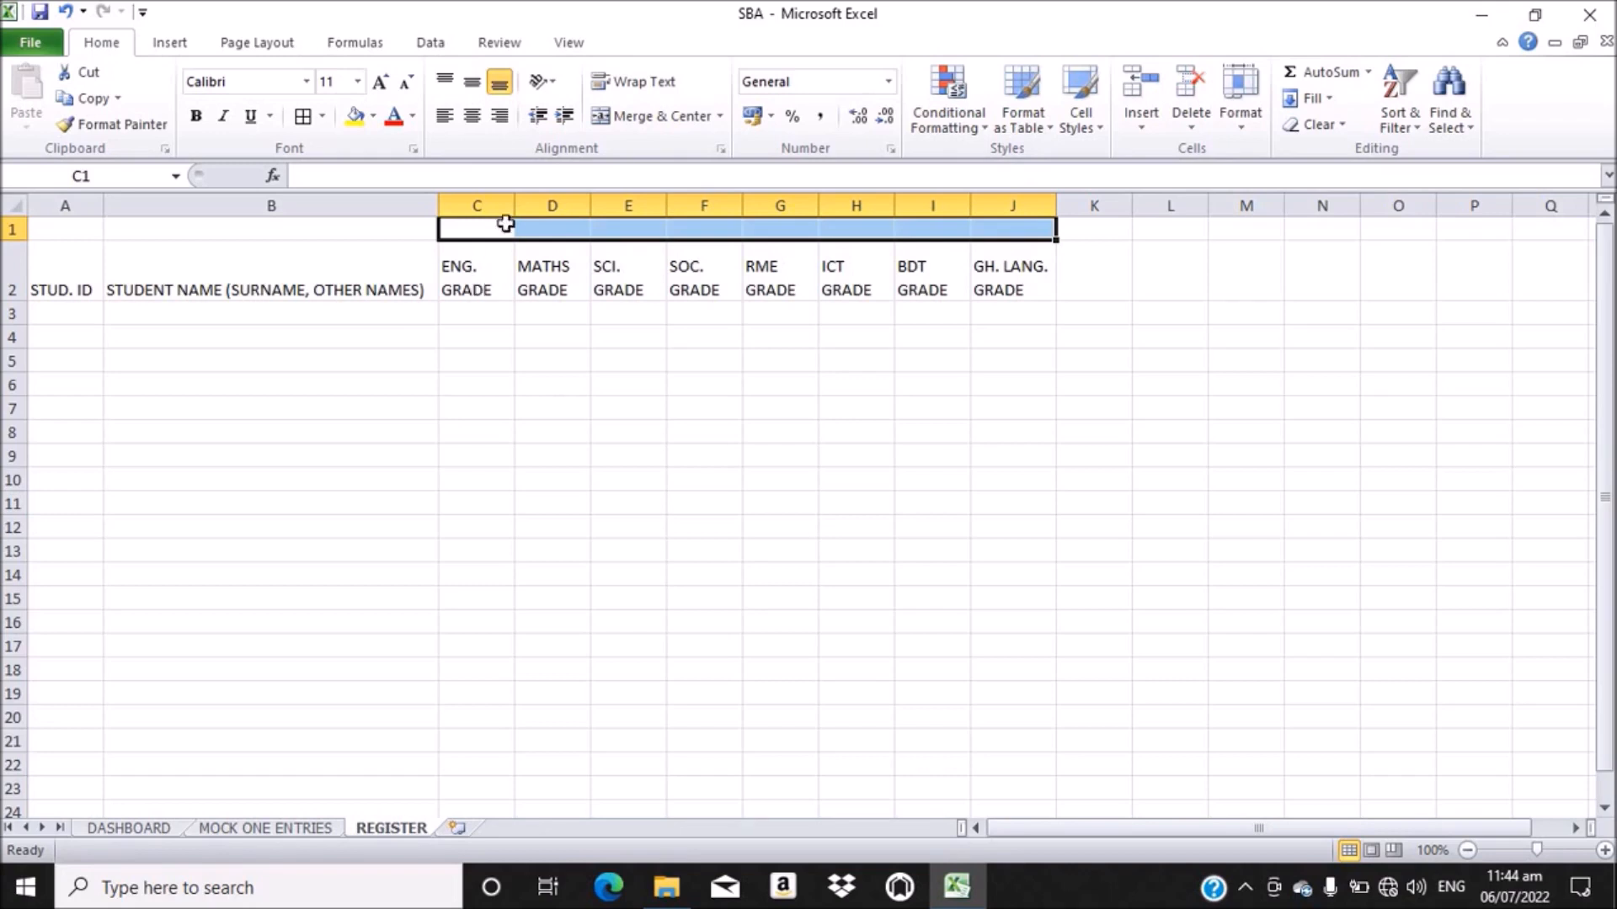
left_click(660, 121)
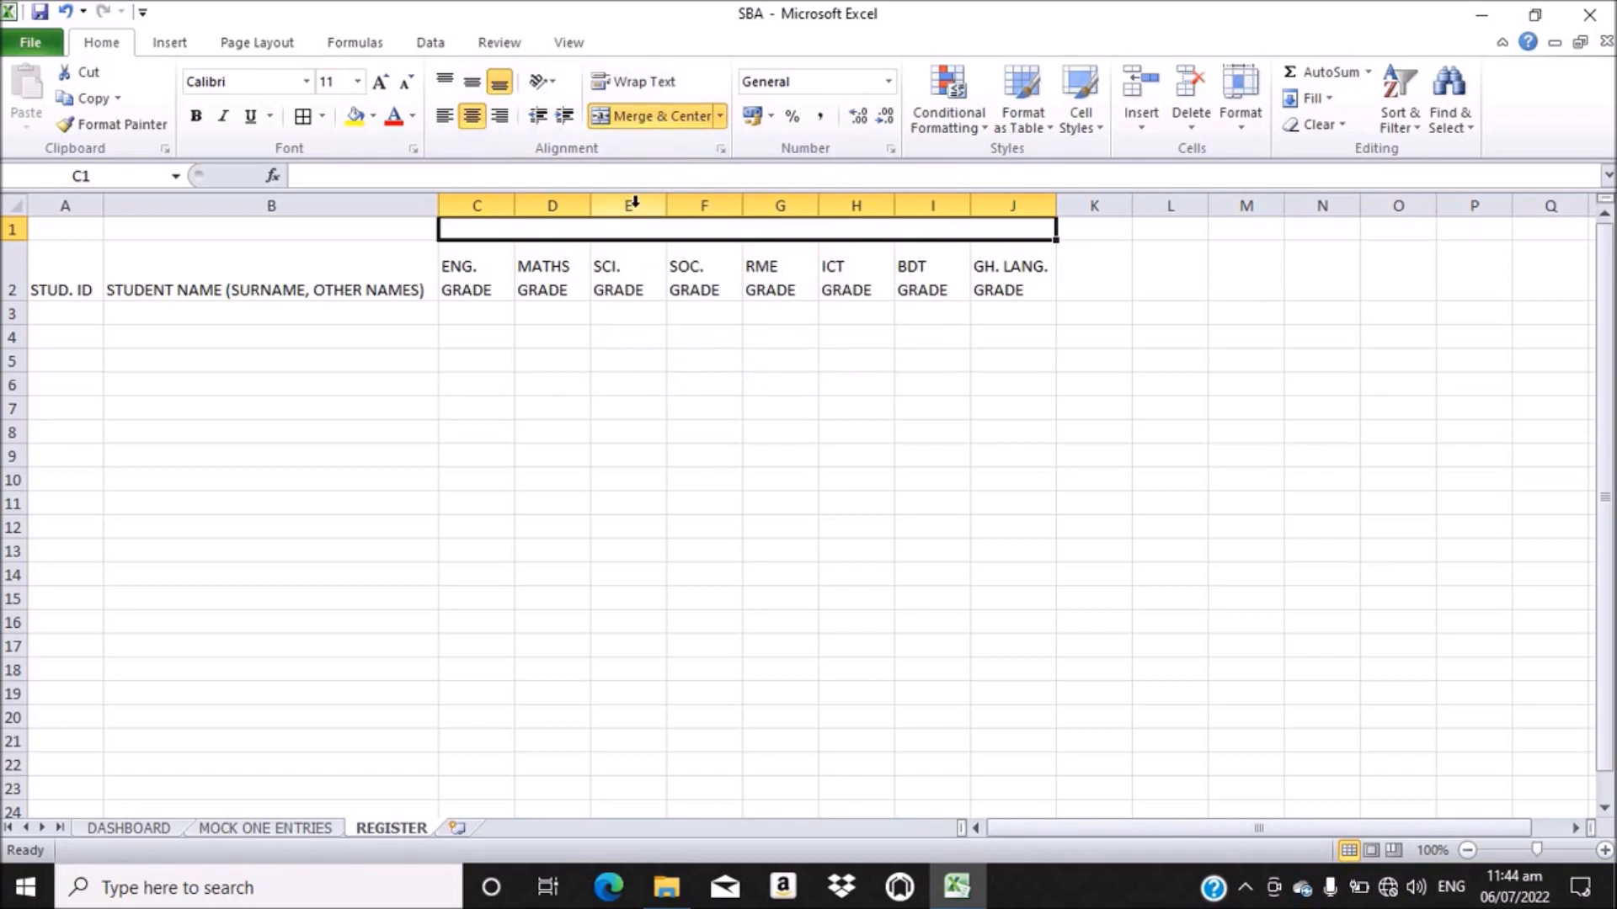
type("C")
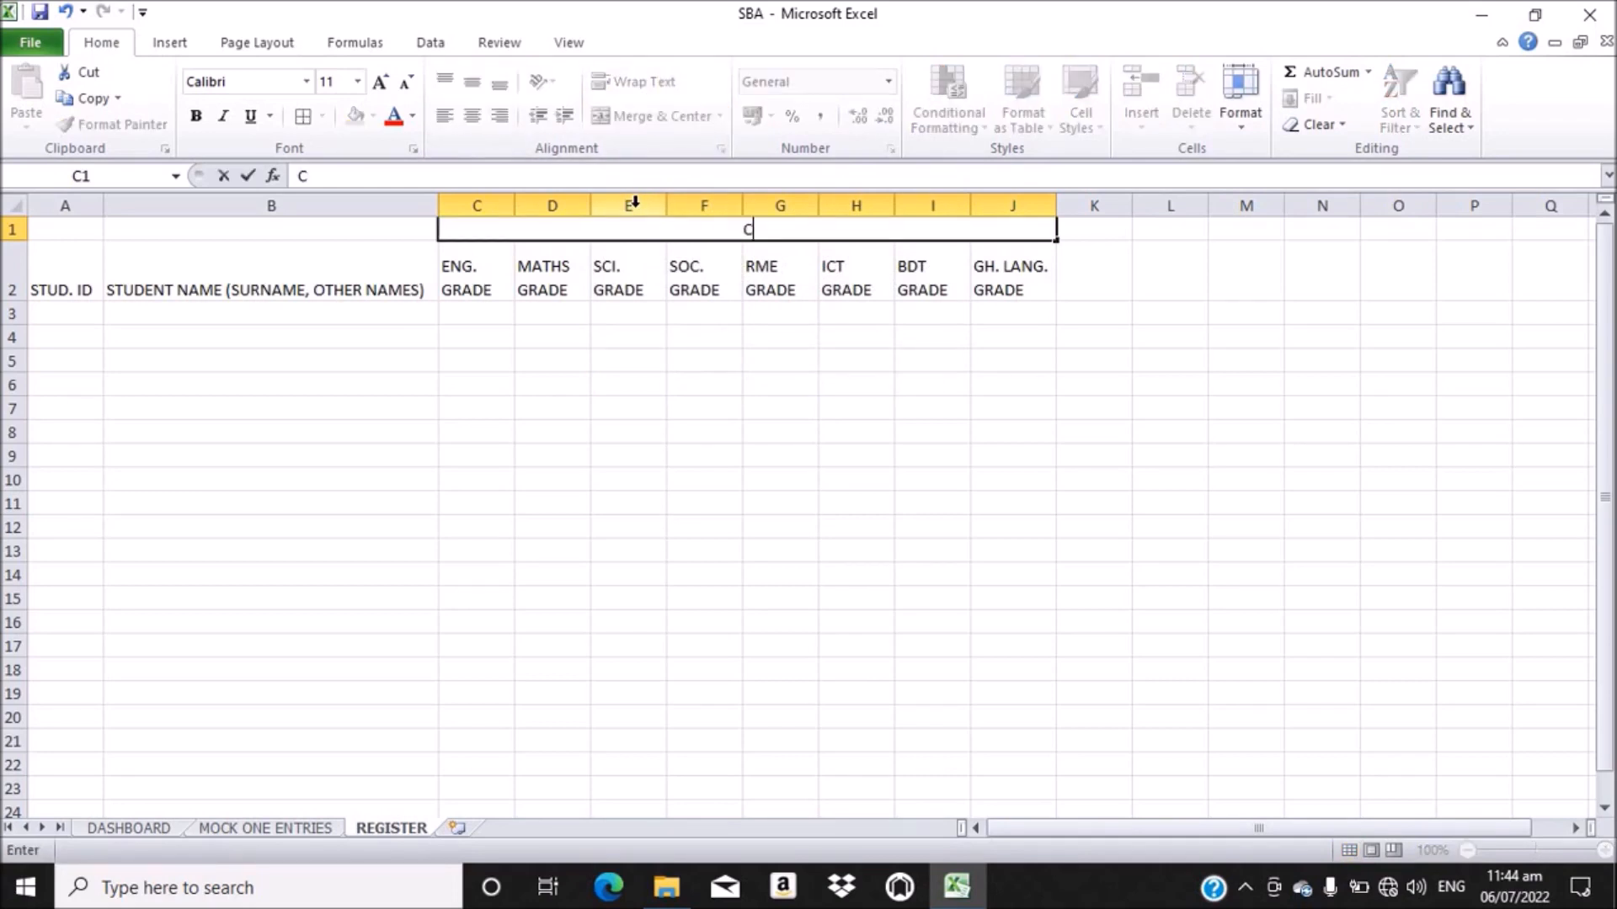
type("ALV")
key("BackSpace")
type("CULATE")
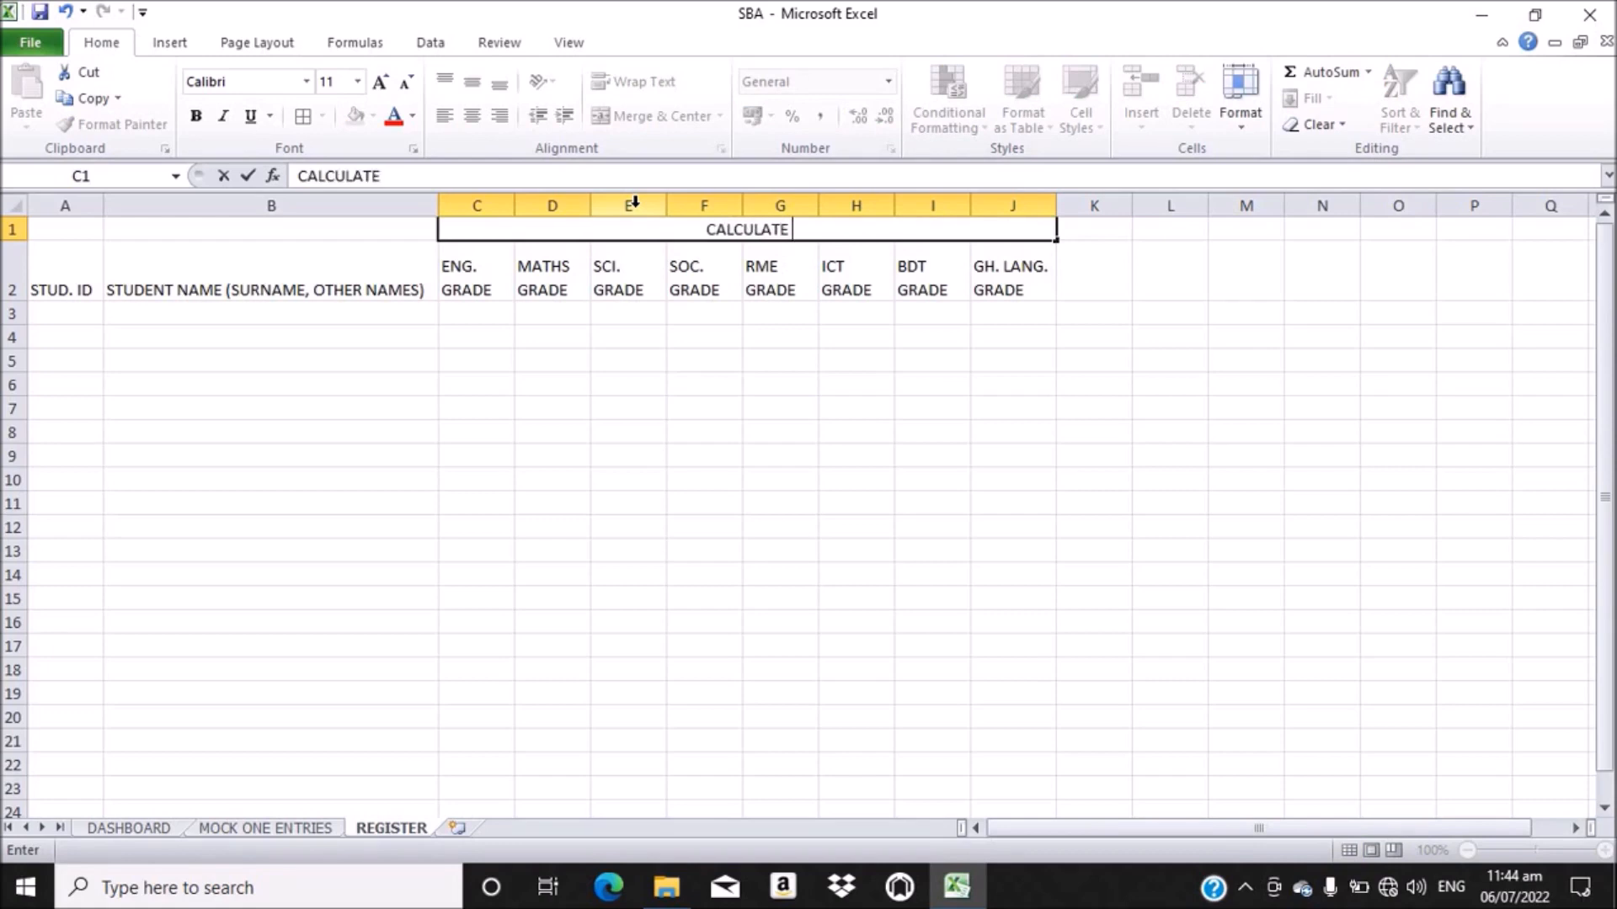
type(" AGGRE")
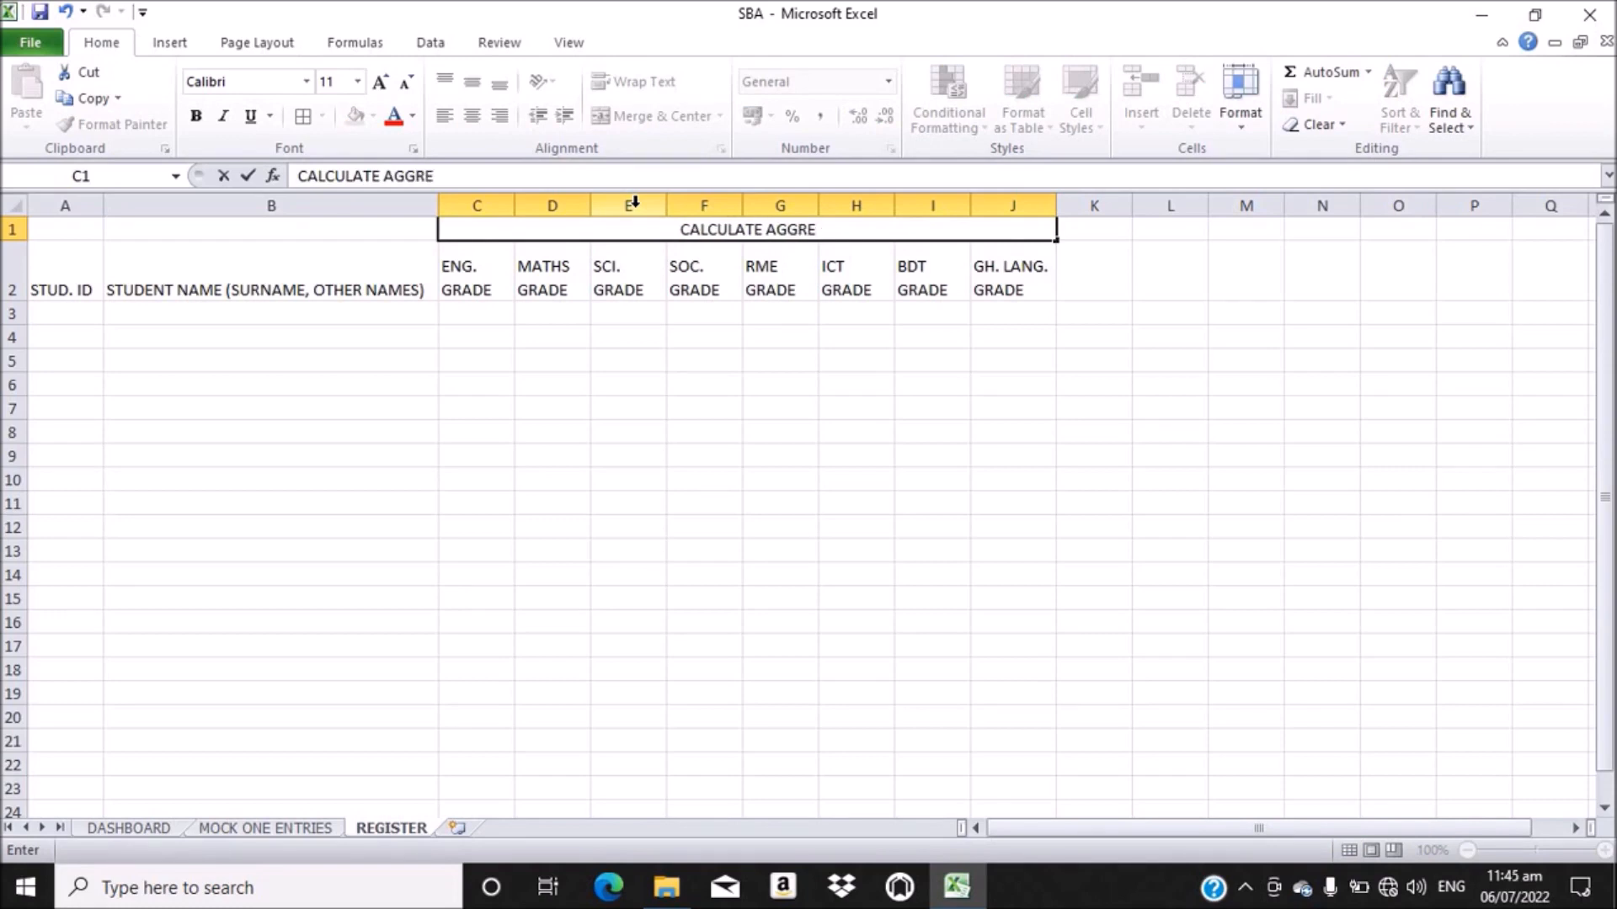
type("GA")
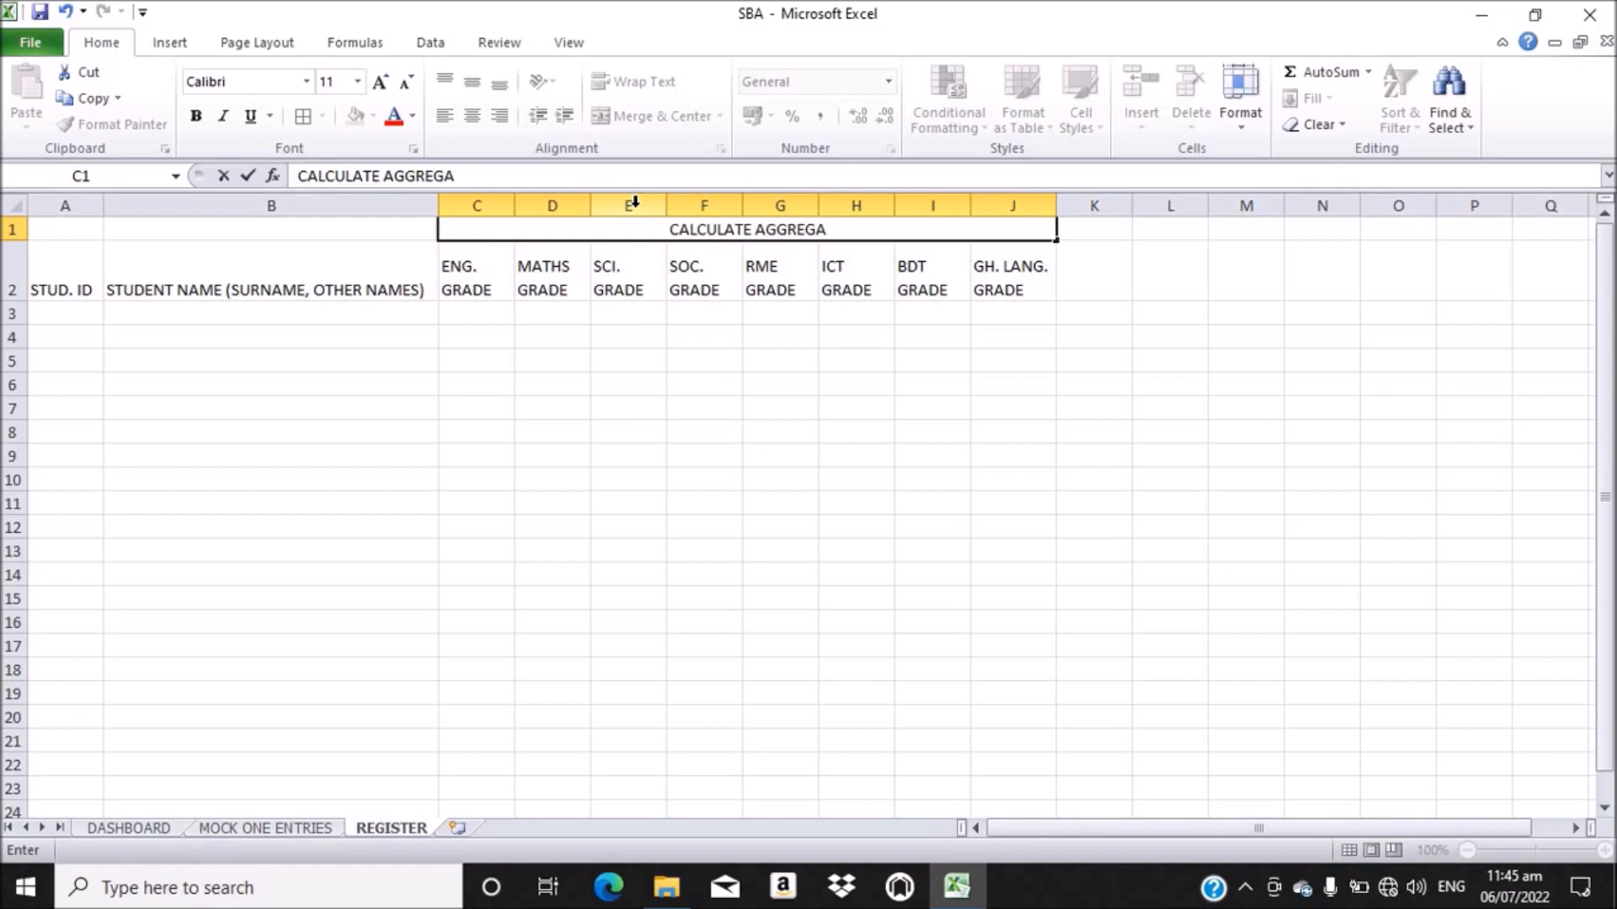
type("TES")
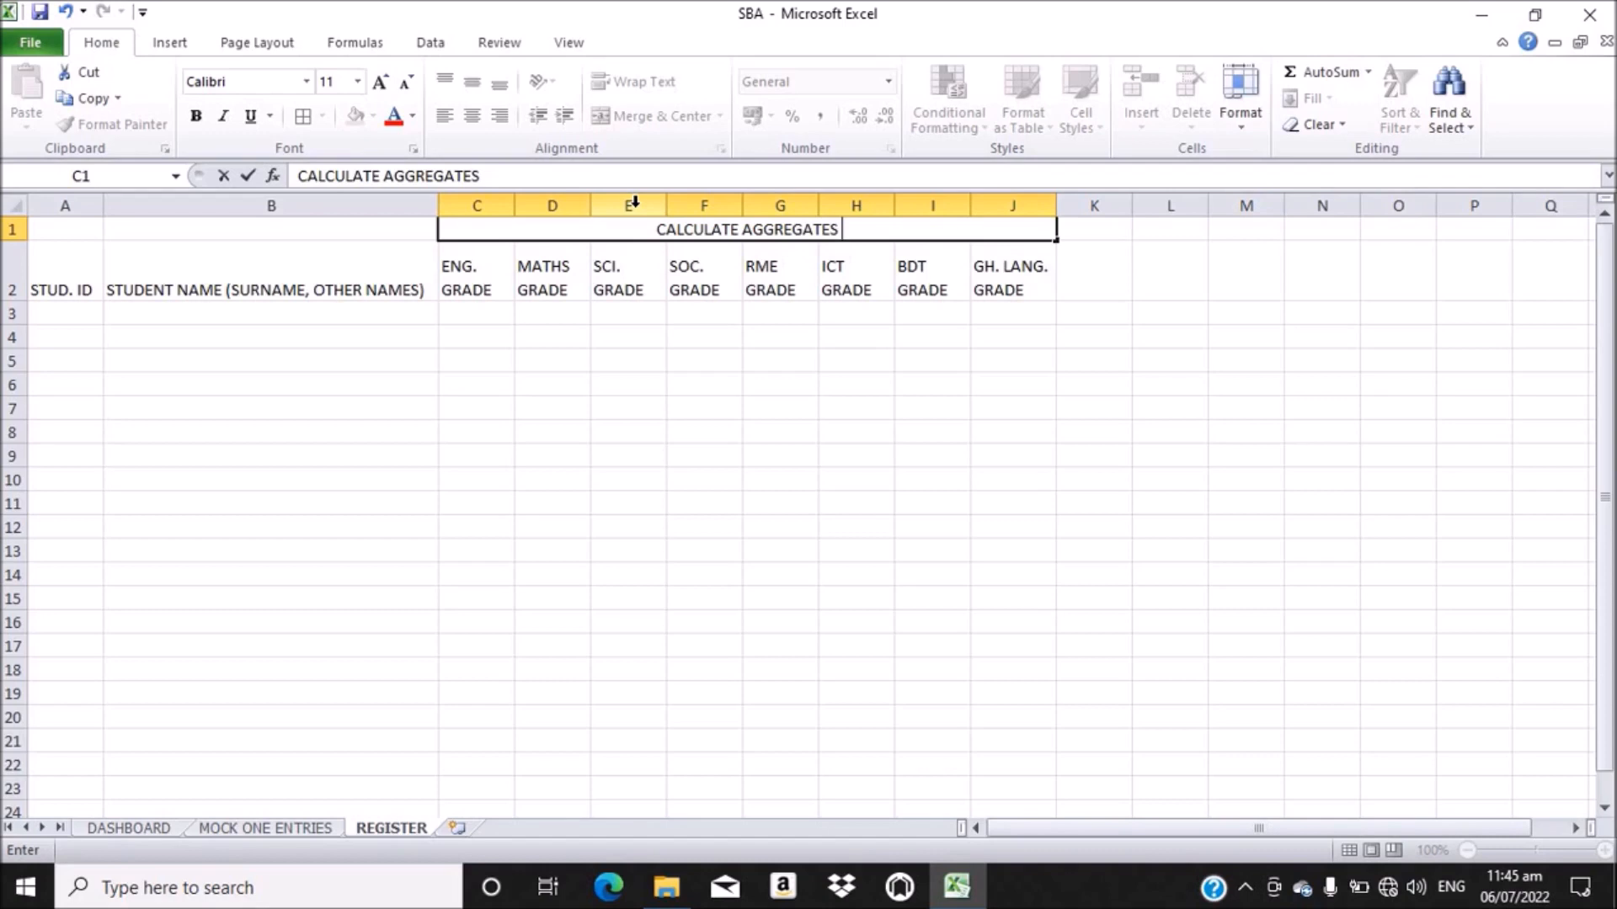
type(" MOCK")
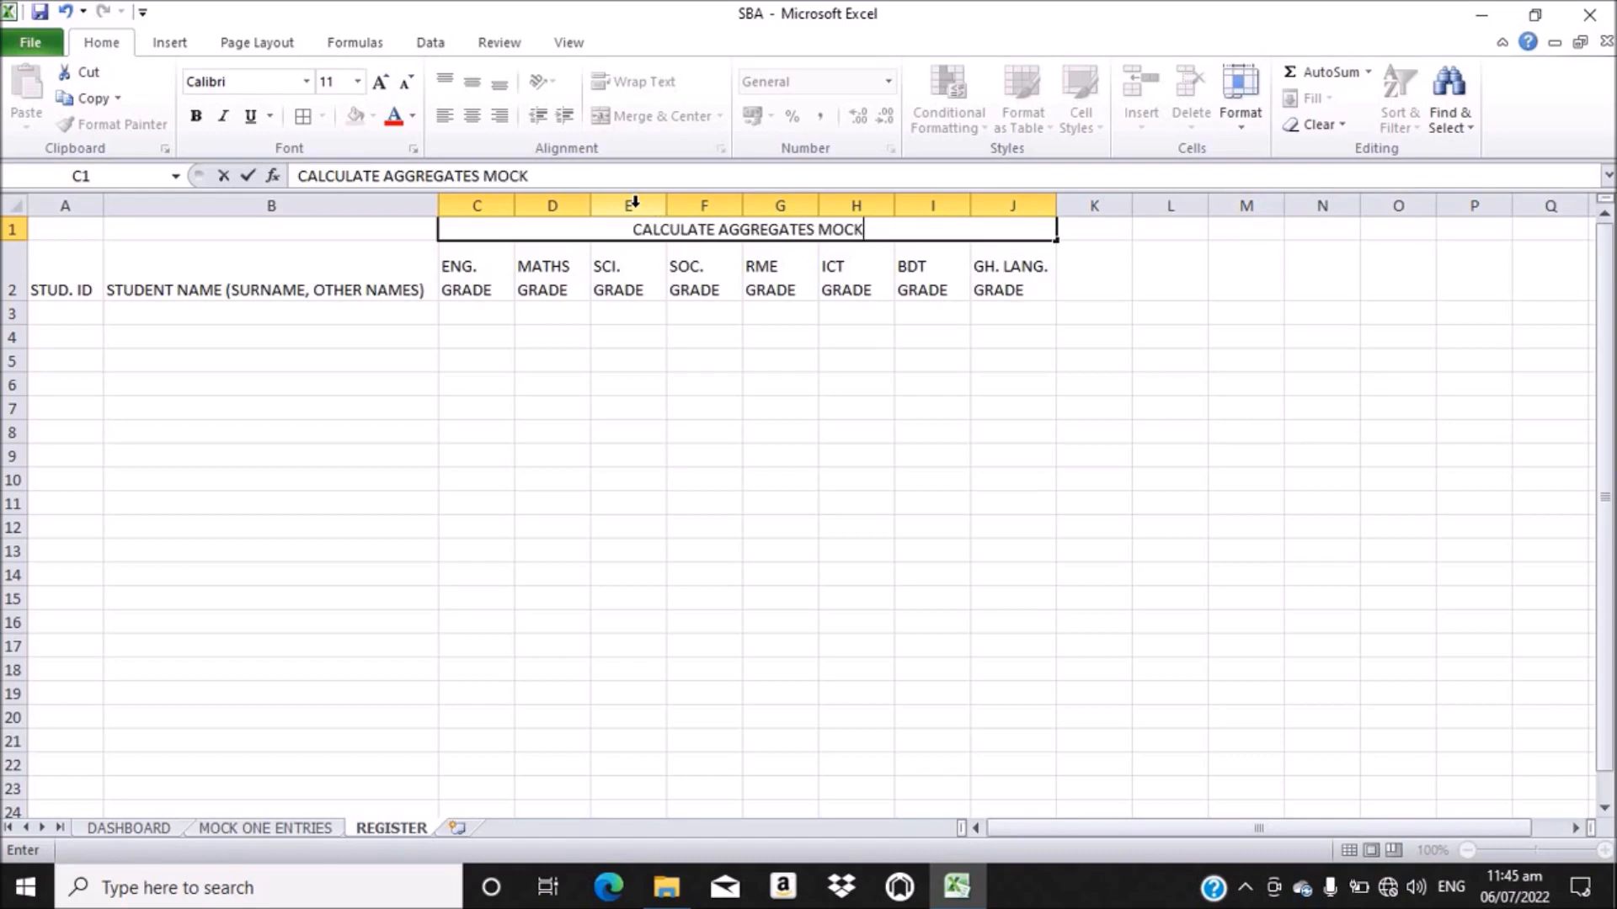
type(" 1")
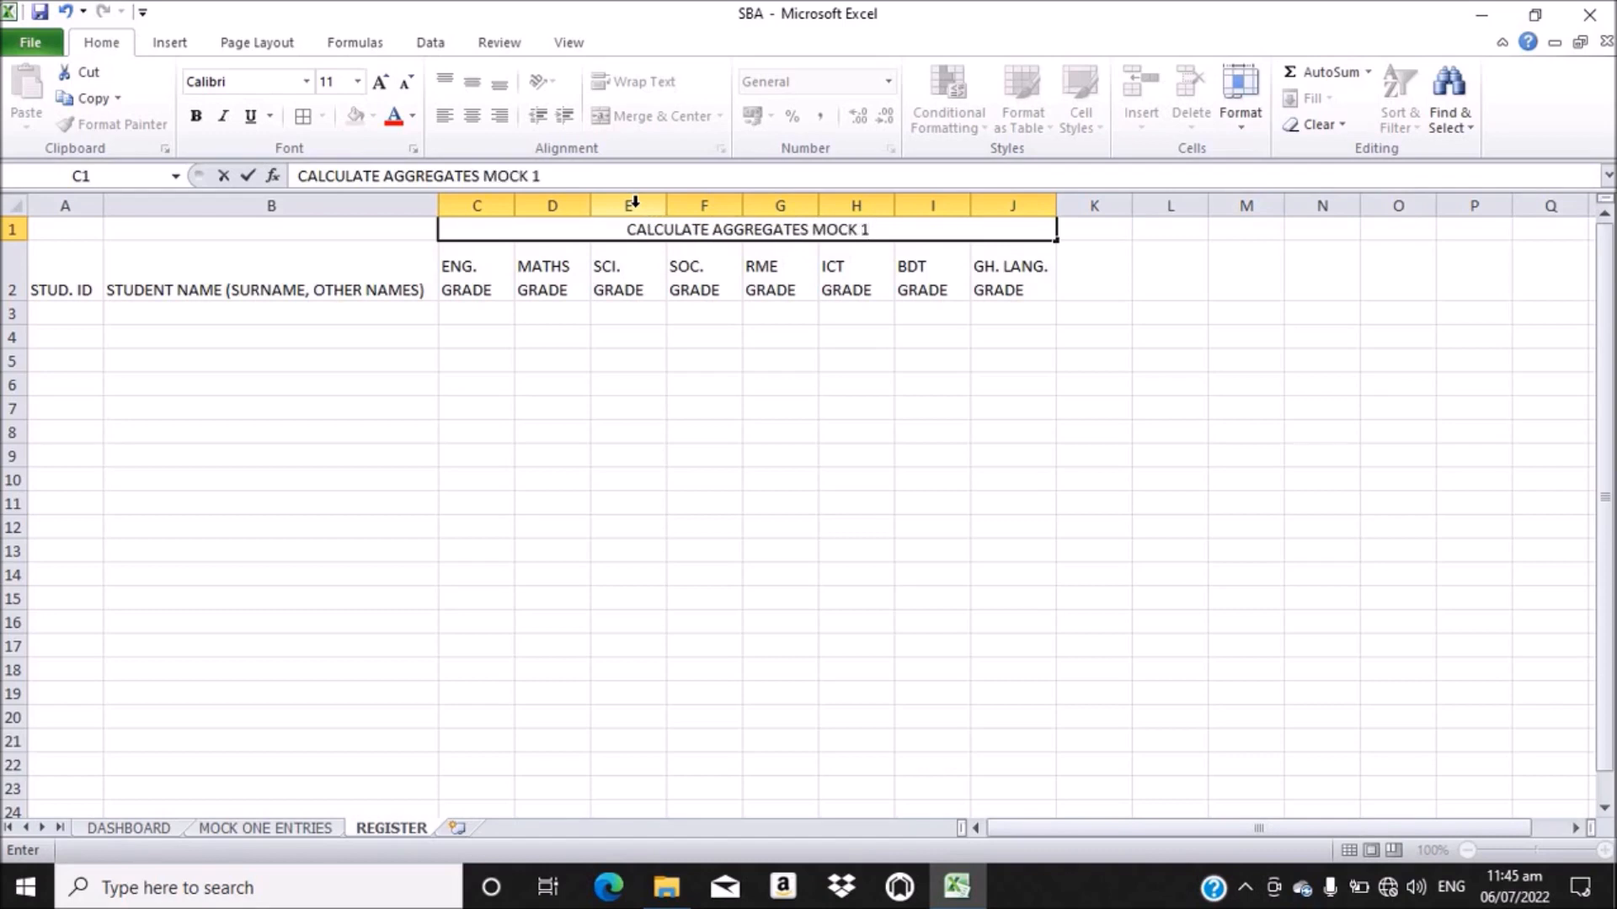
- Fill the subject grade headers in C2:J2 with the standard yellow color
left_click(464, 287)
left_click_drag(464, 287, 979, 276)
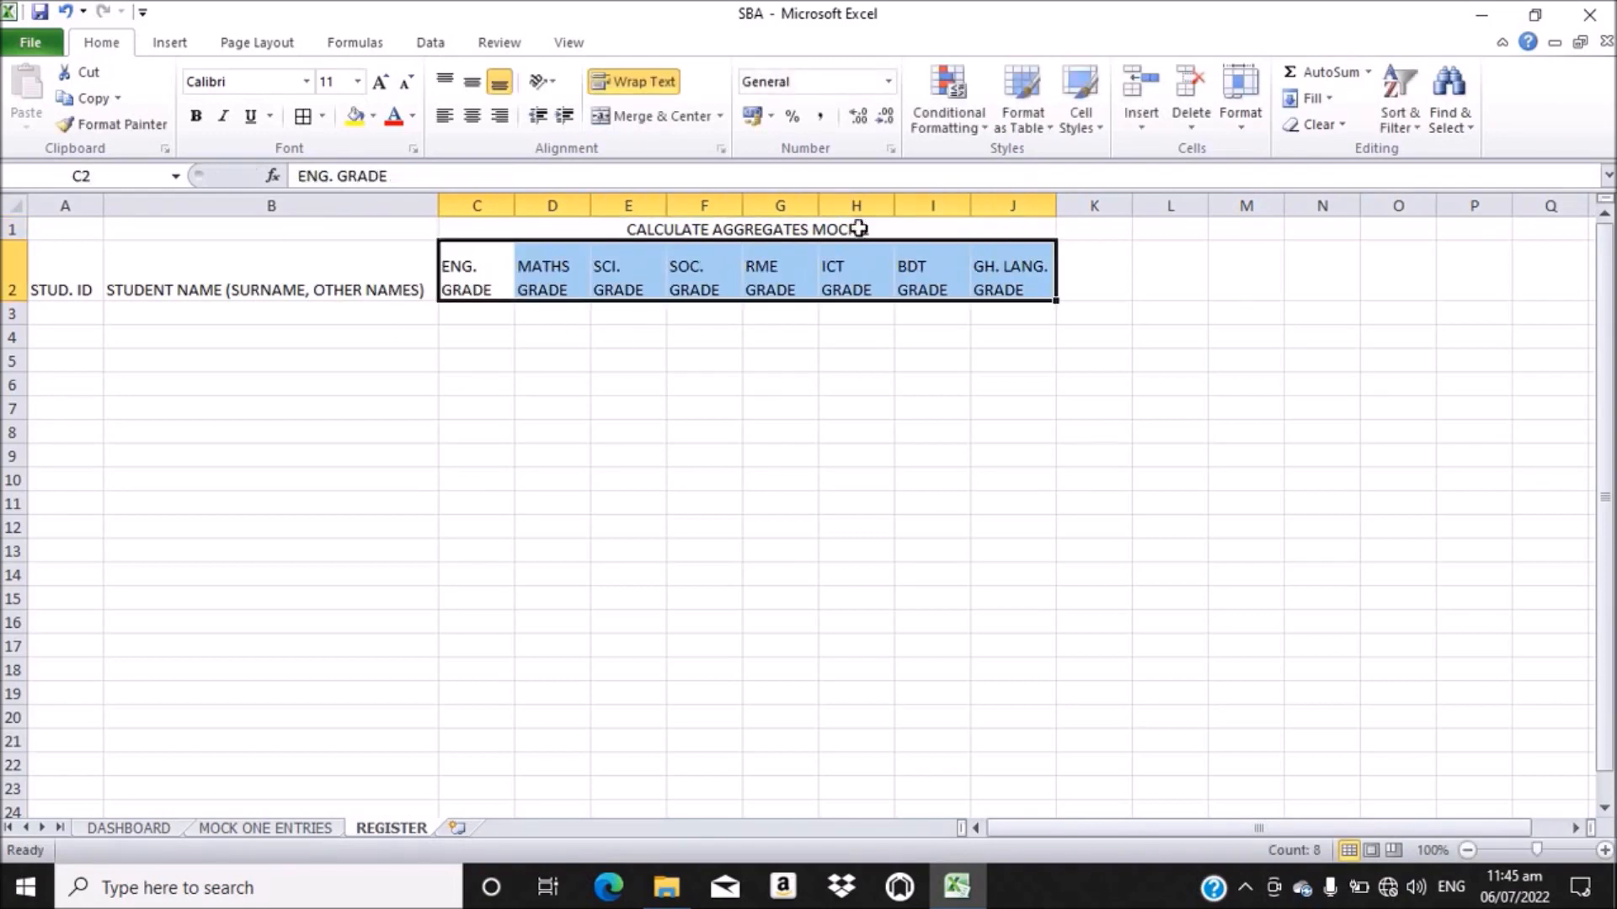
left_click(371, 115)
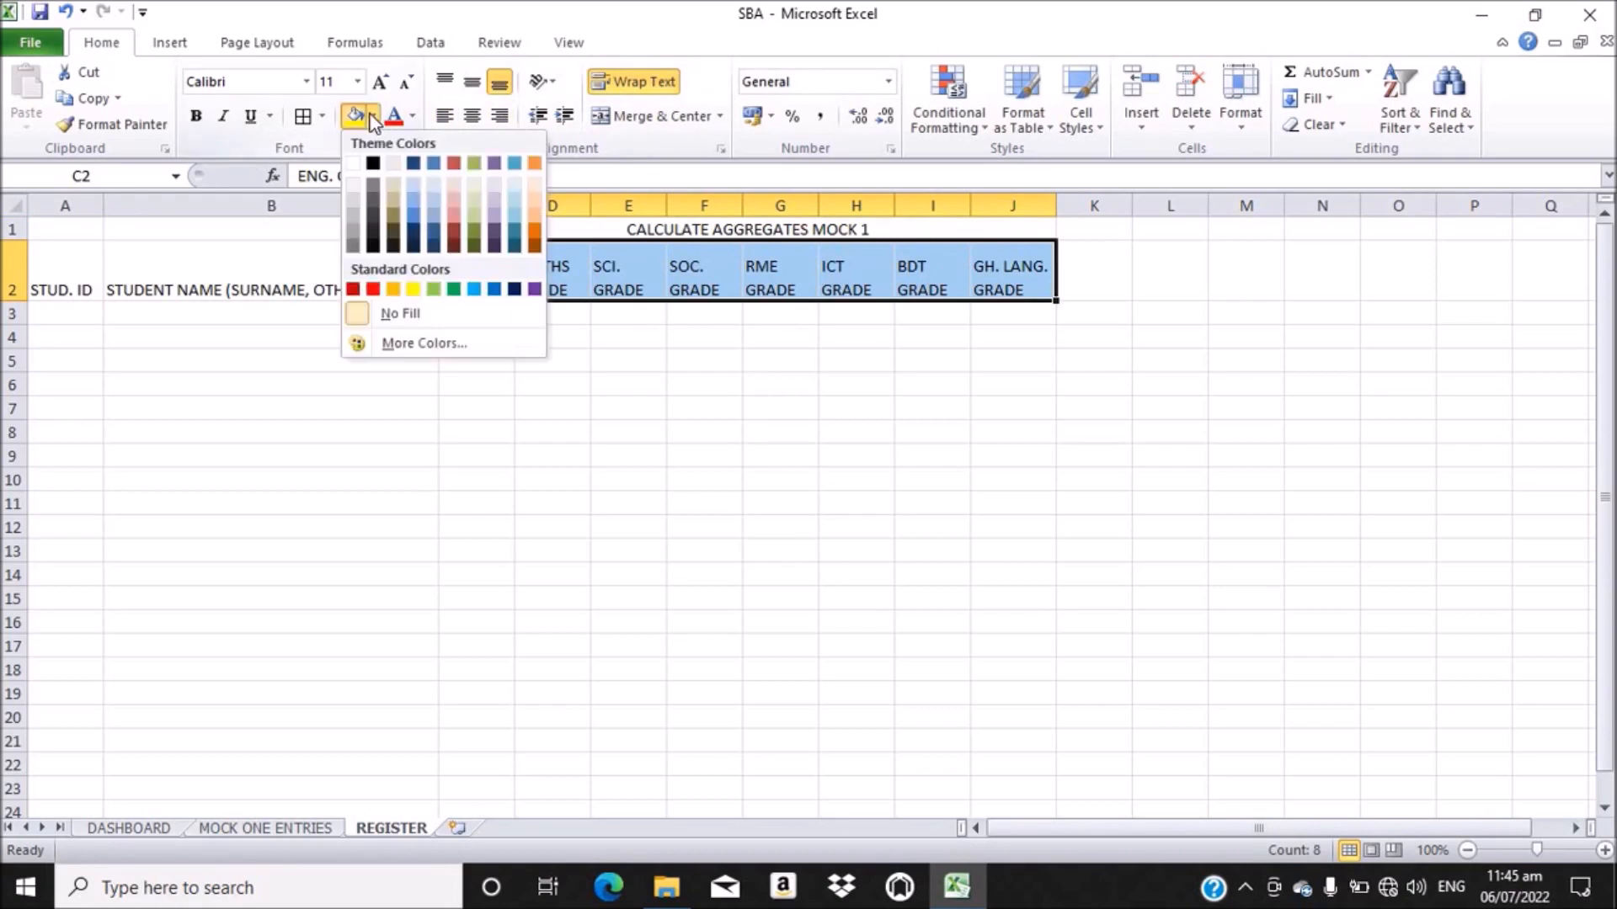
left_click(414, 289)
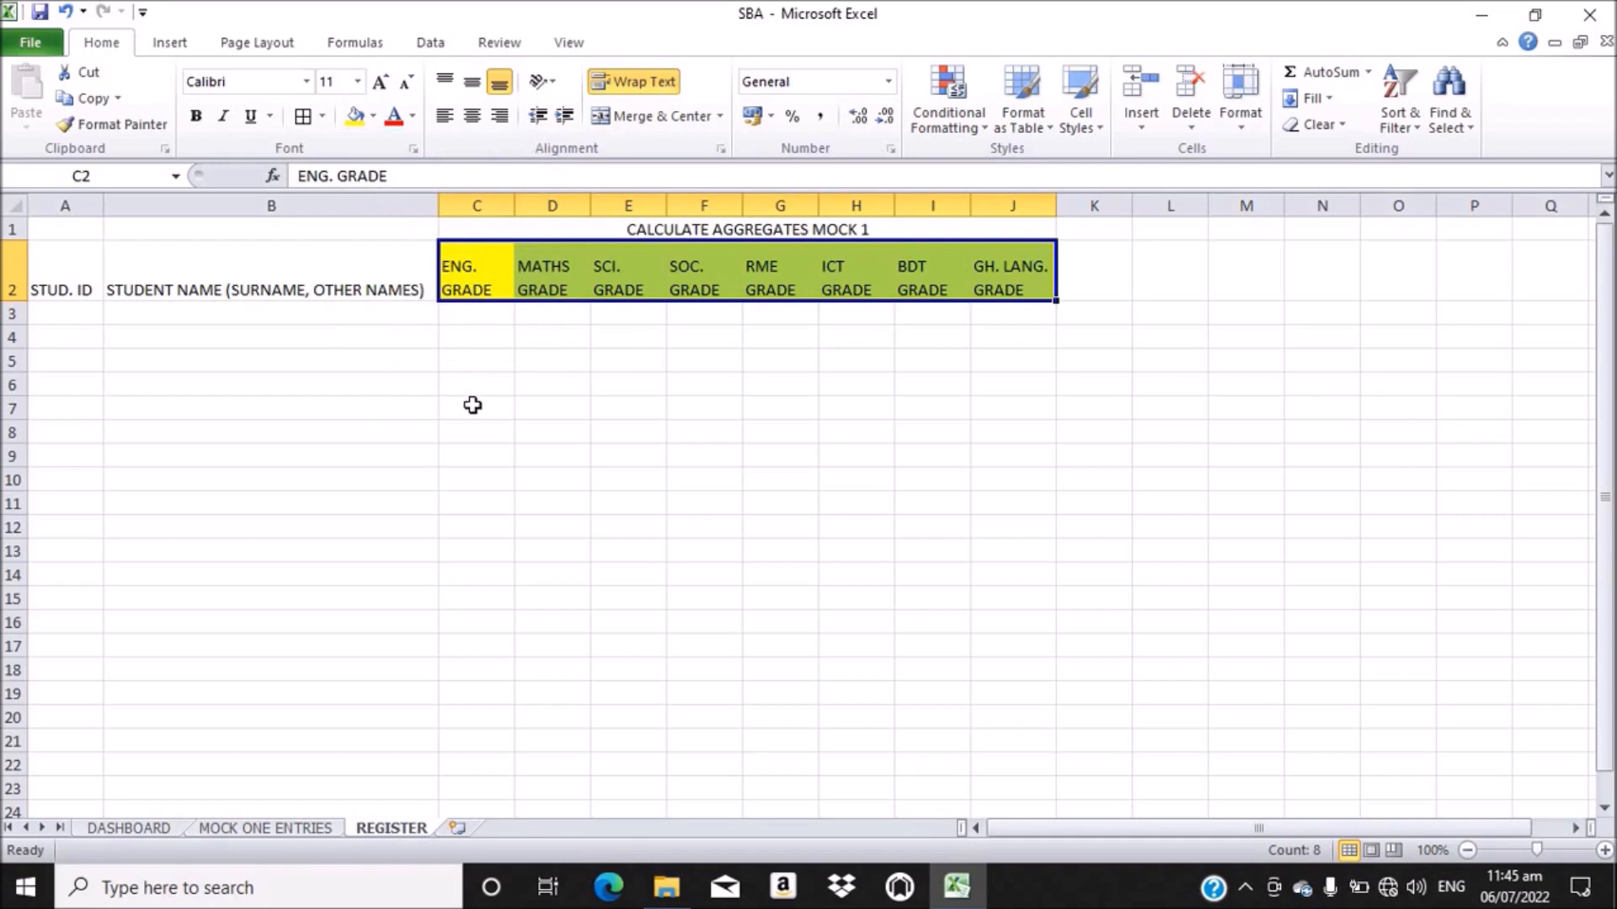
- Enter the student IDs 1, 2, 3 and 4 in cells A3 through A6
left_click(70, 312)
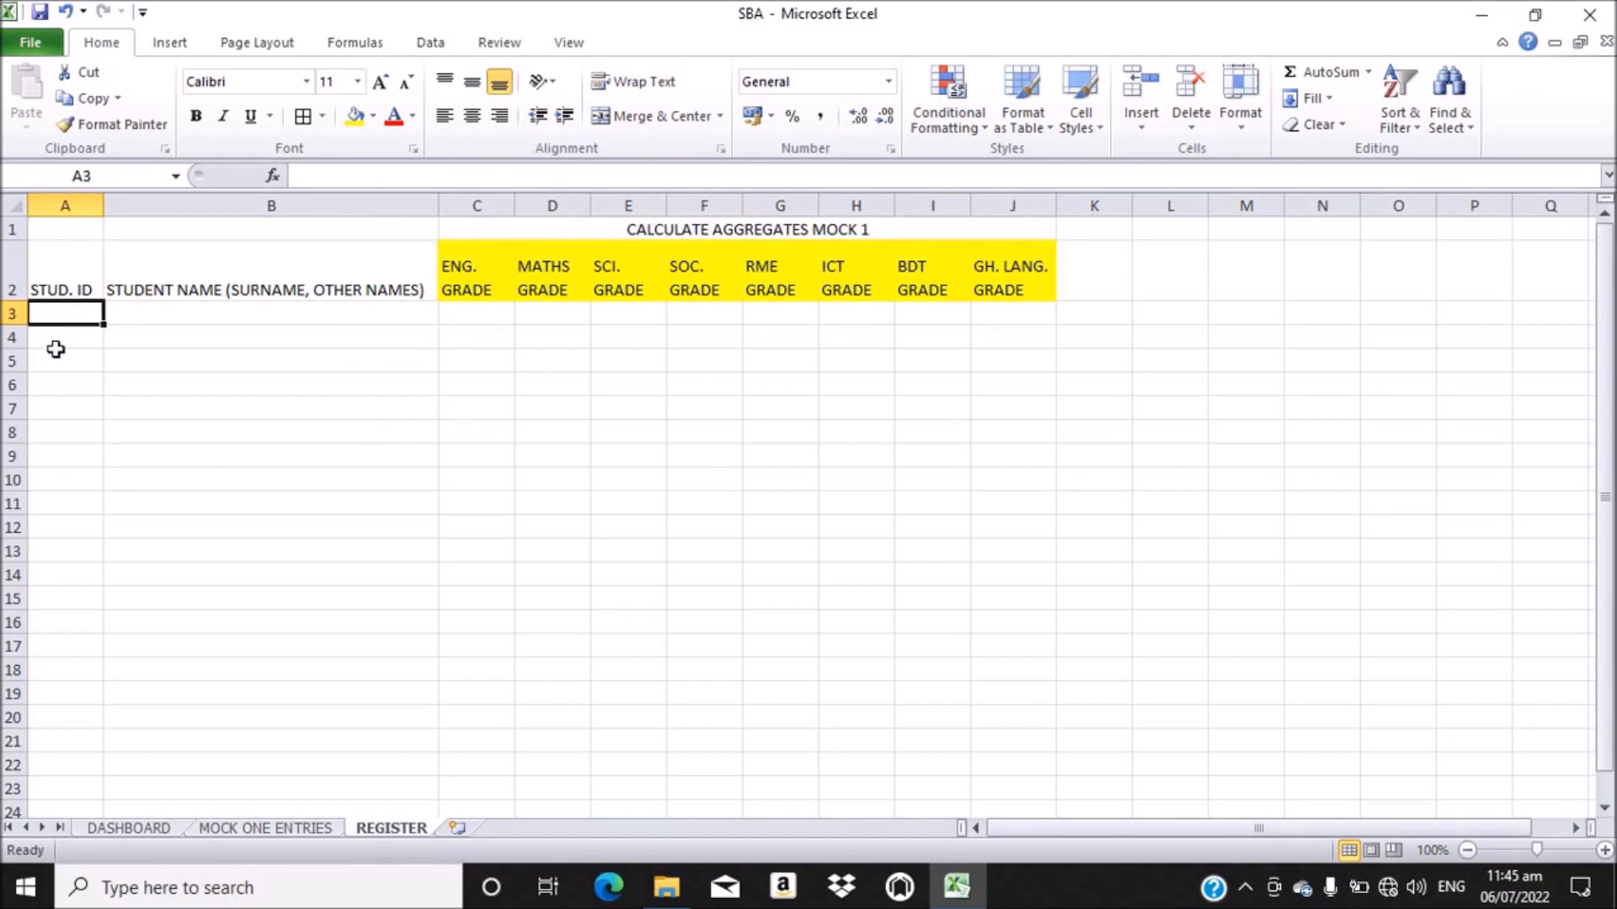
type("1")
key("Return")
type("2")
key("Return")
type("3")
key("Return")
type("4")
key("Return")
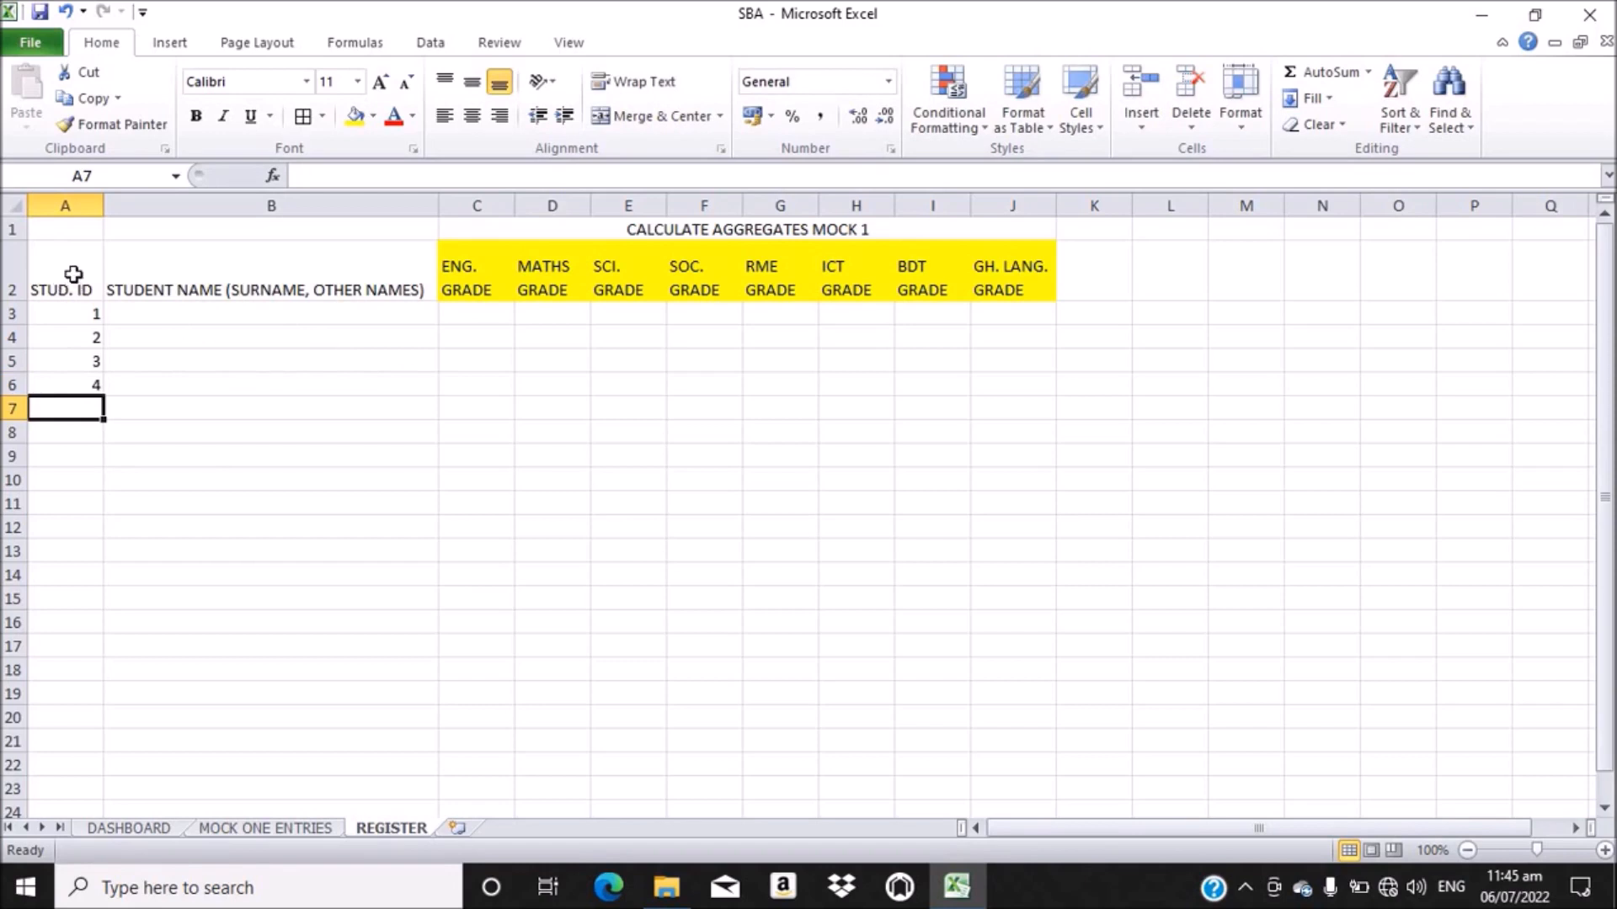
- Apply all borders to the register table in A2:J6
left_click_drag(74, 279, 1032, 376)
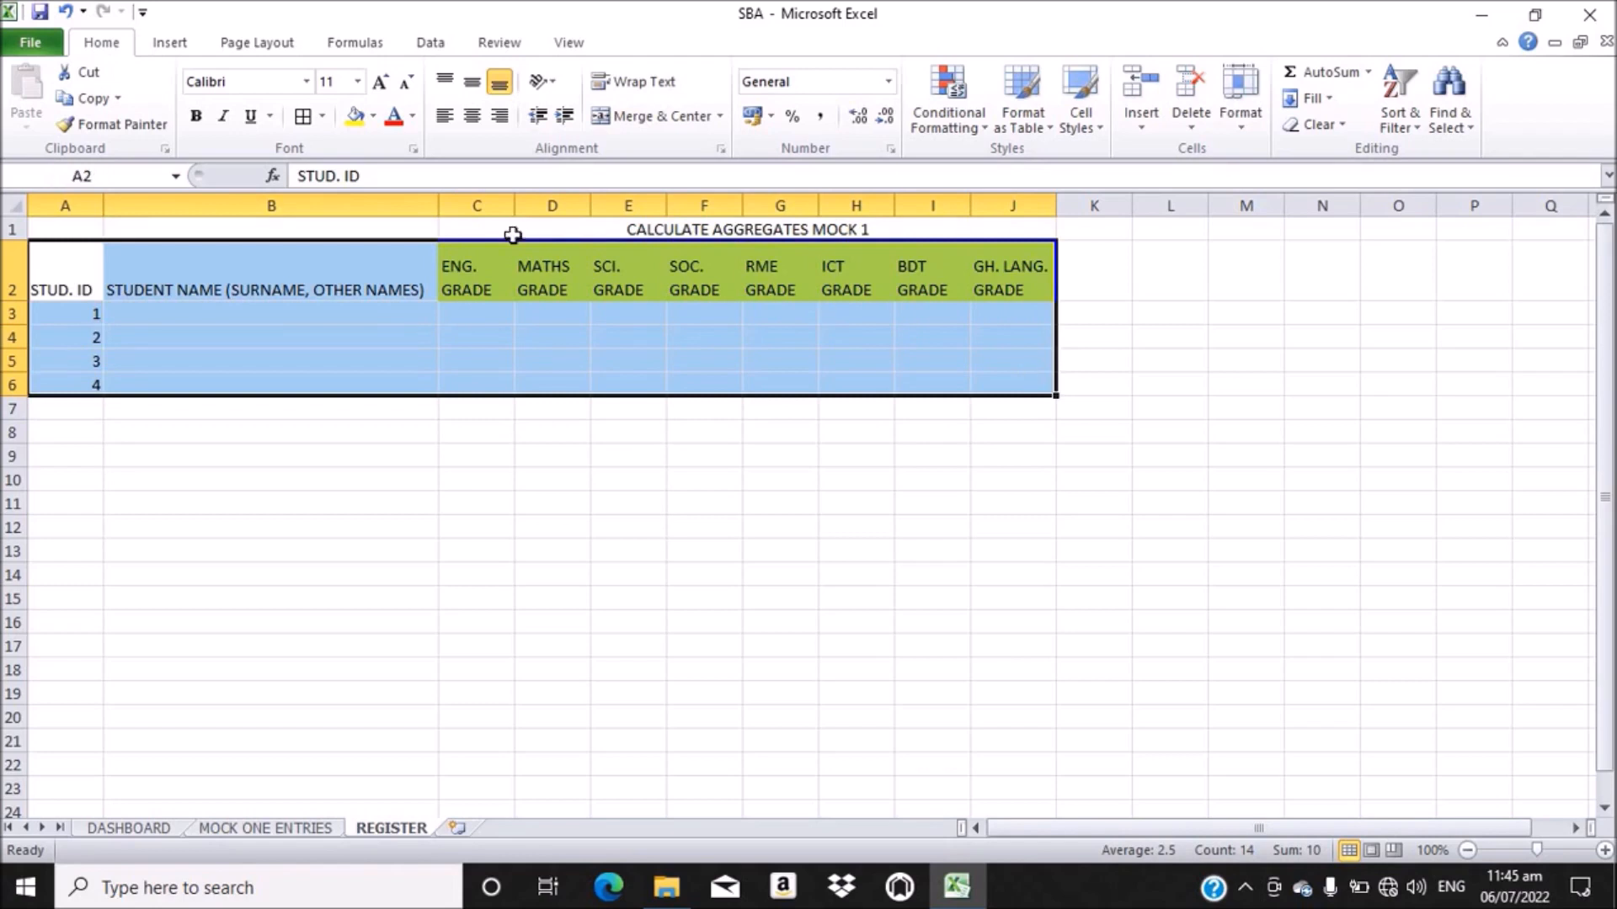
left_click(303, 117)
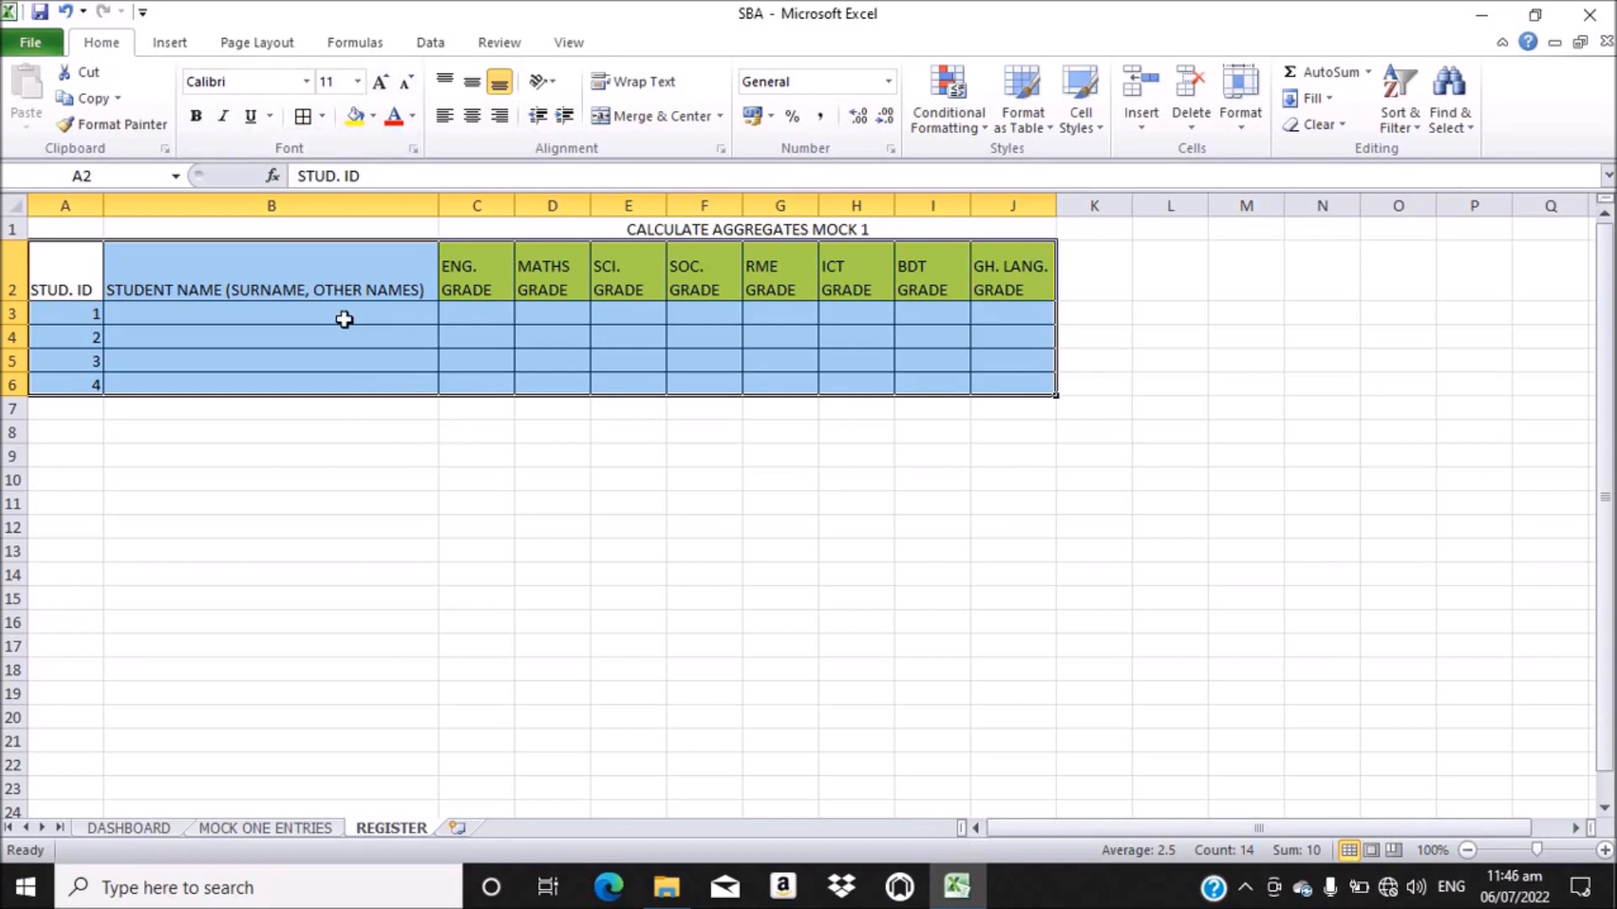
left_click(199, 317)
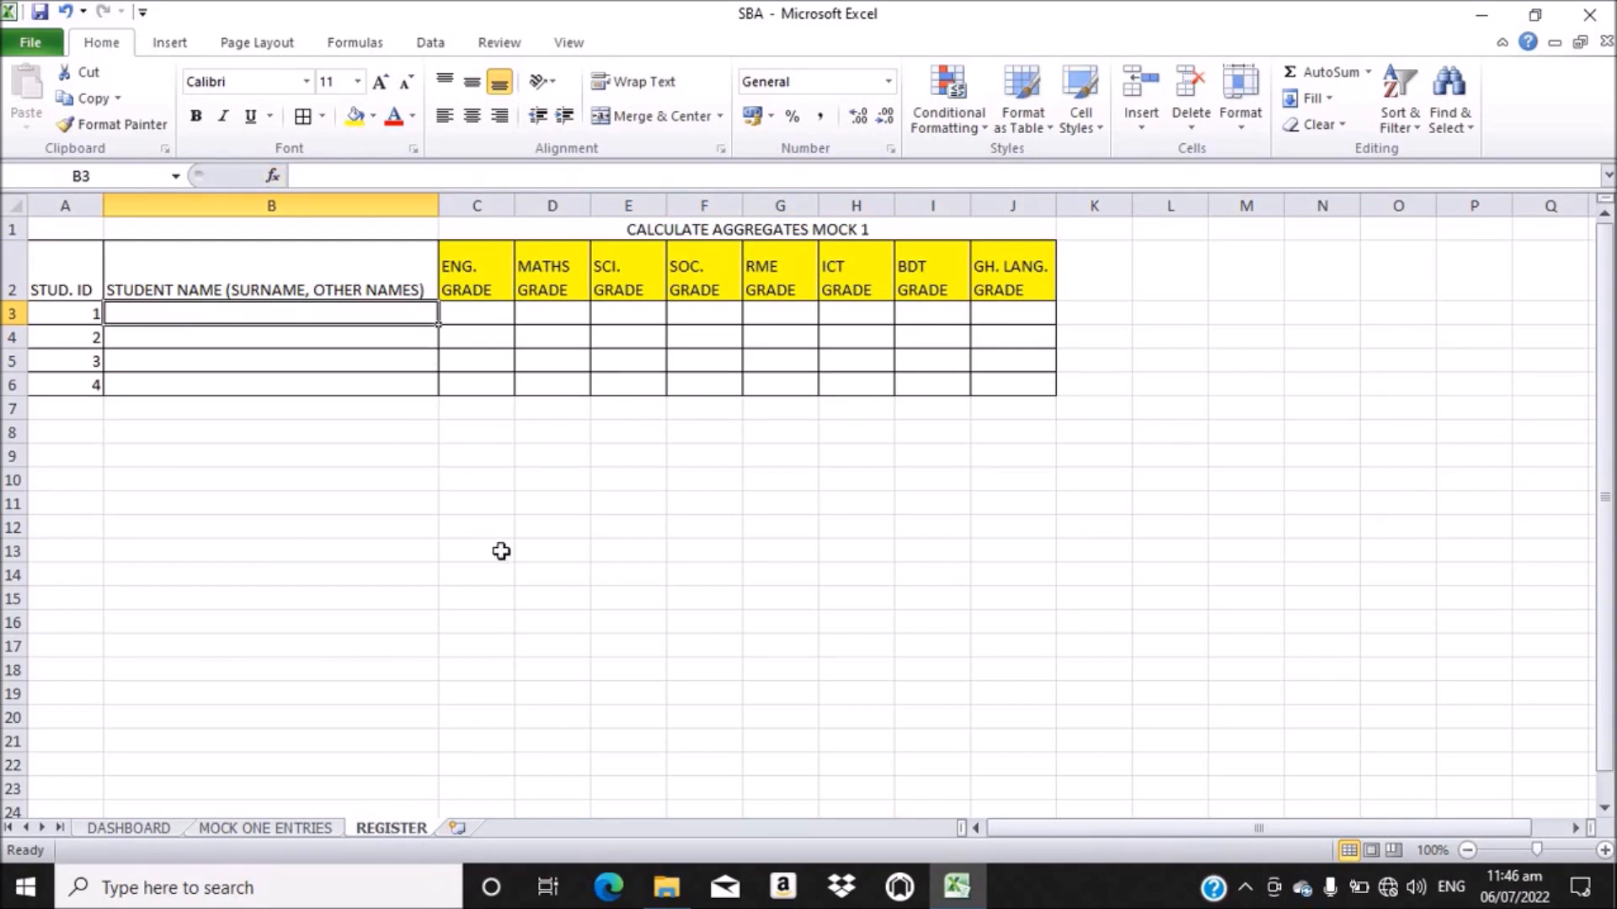
- Link the student ID header in A4 of the MOCK ONE ENTRIES sheet to the register with the formula =REGISTER!A2
left_click(250, 829)
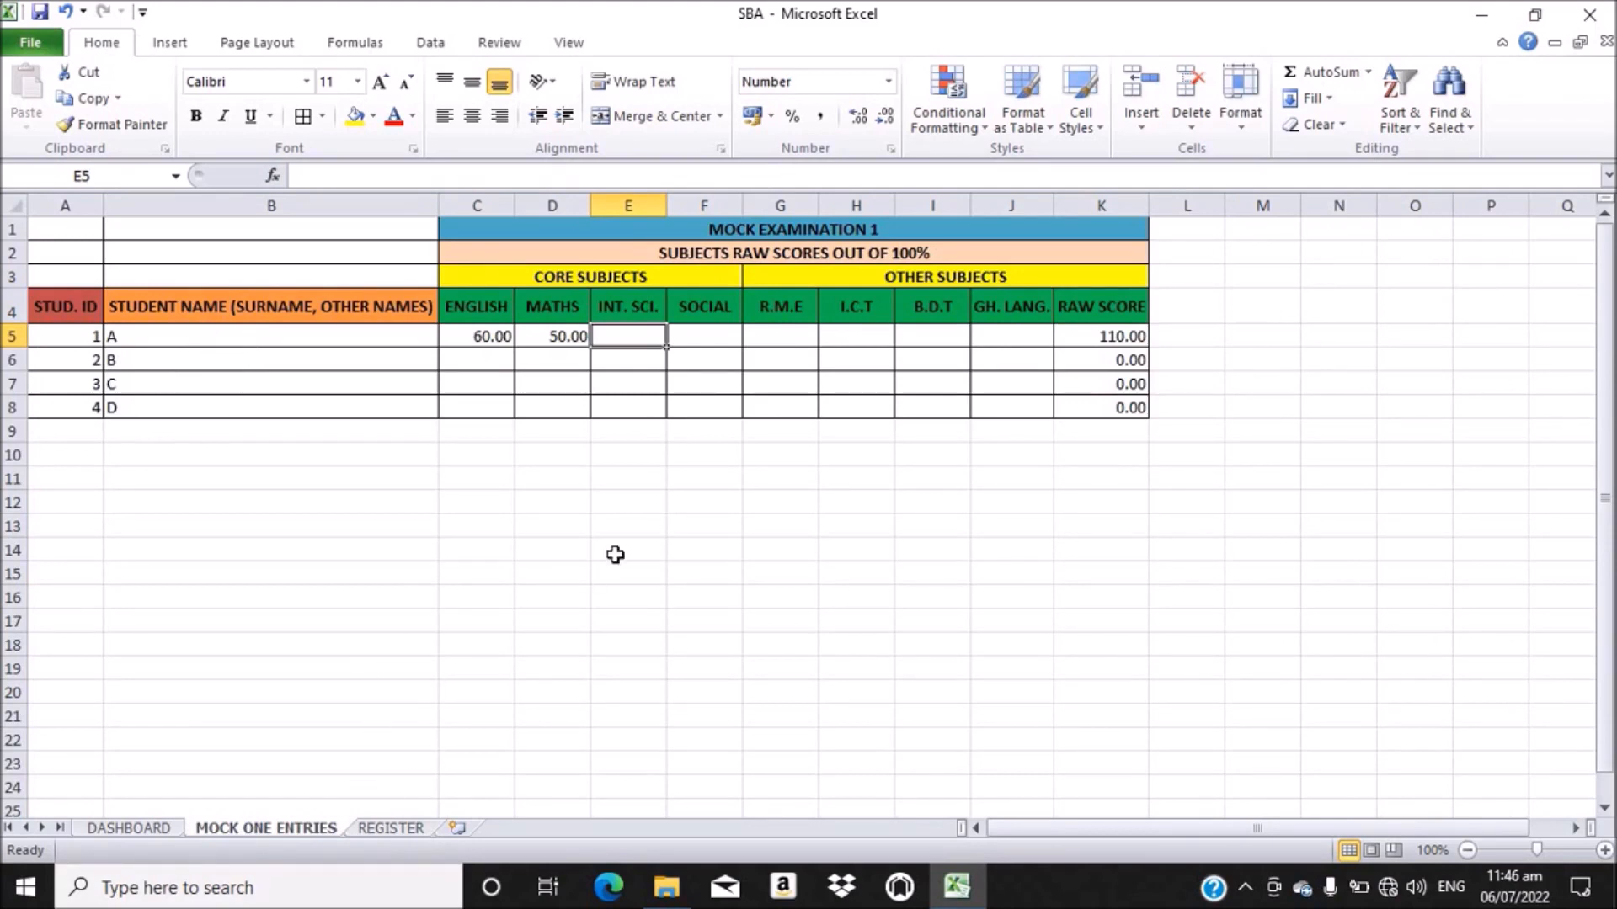
left_click(393, 828)
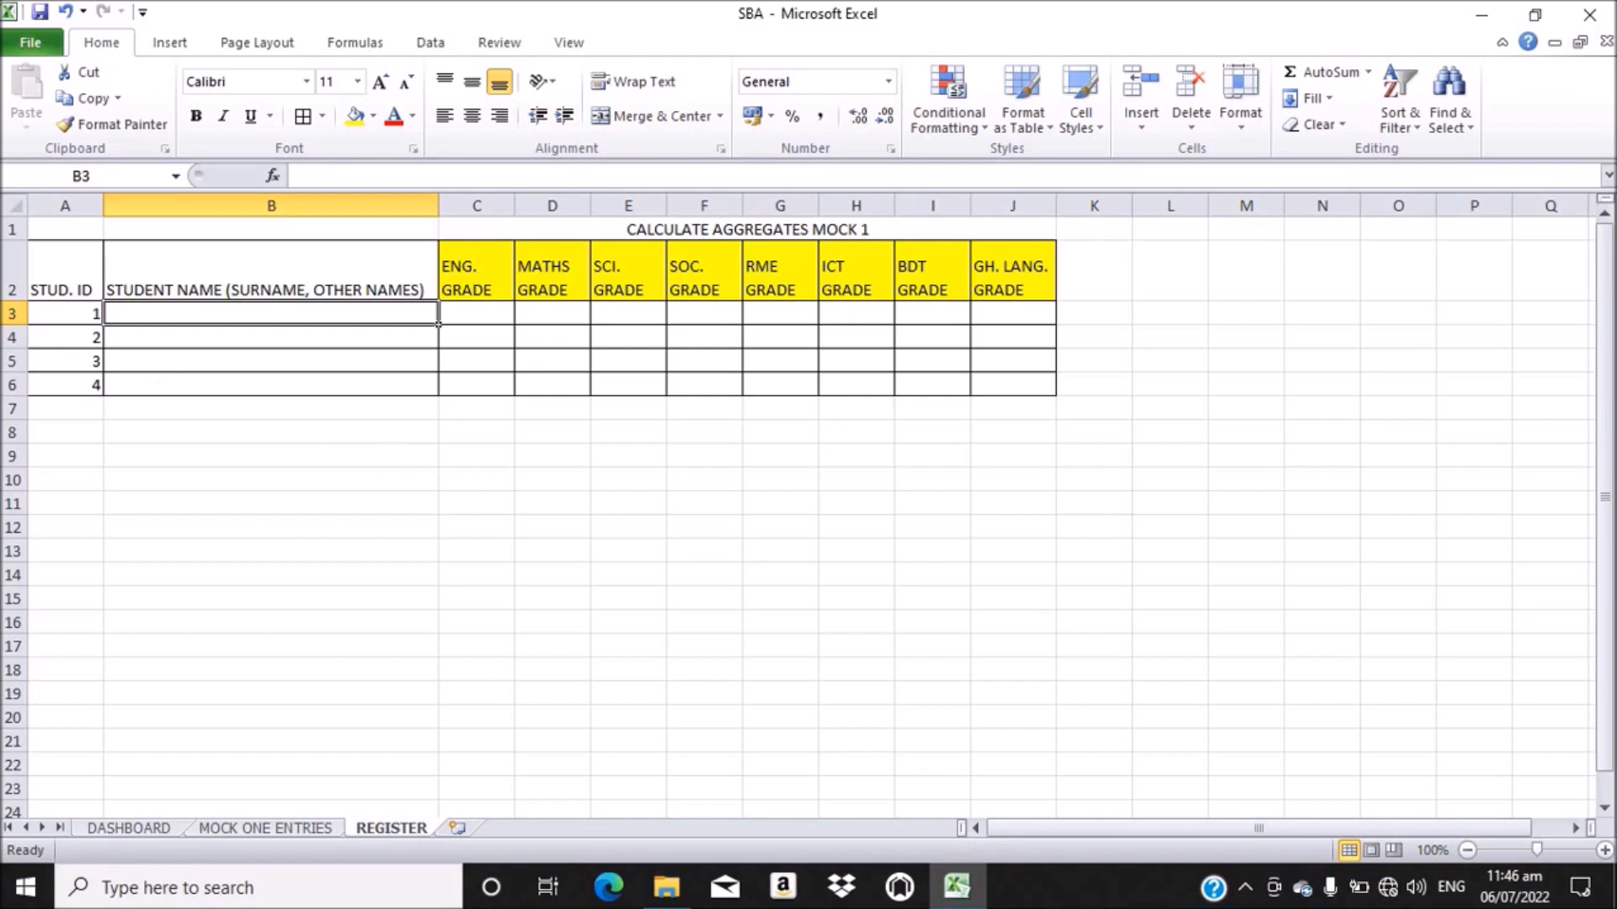
left_click(239, 827)
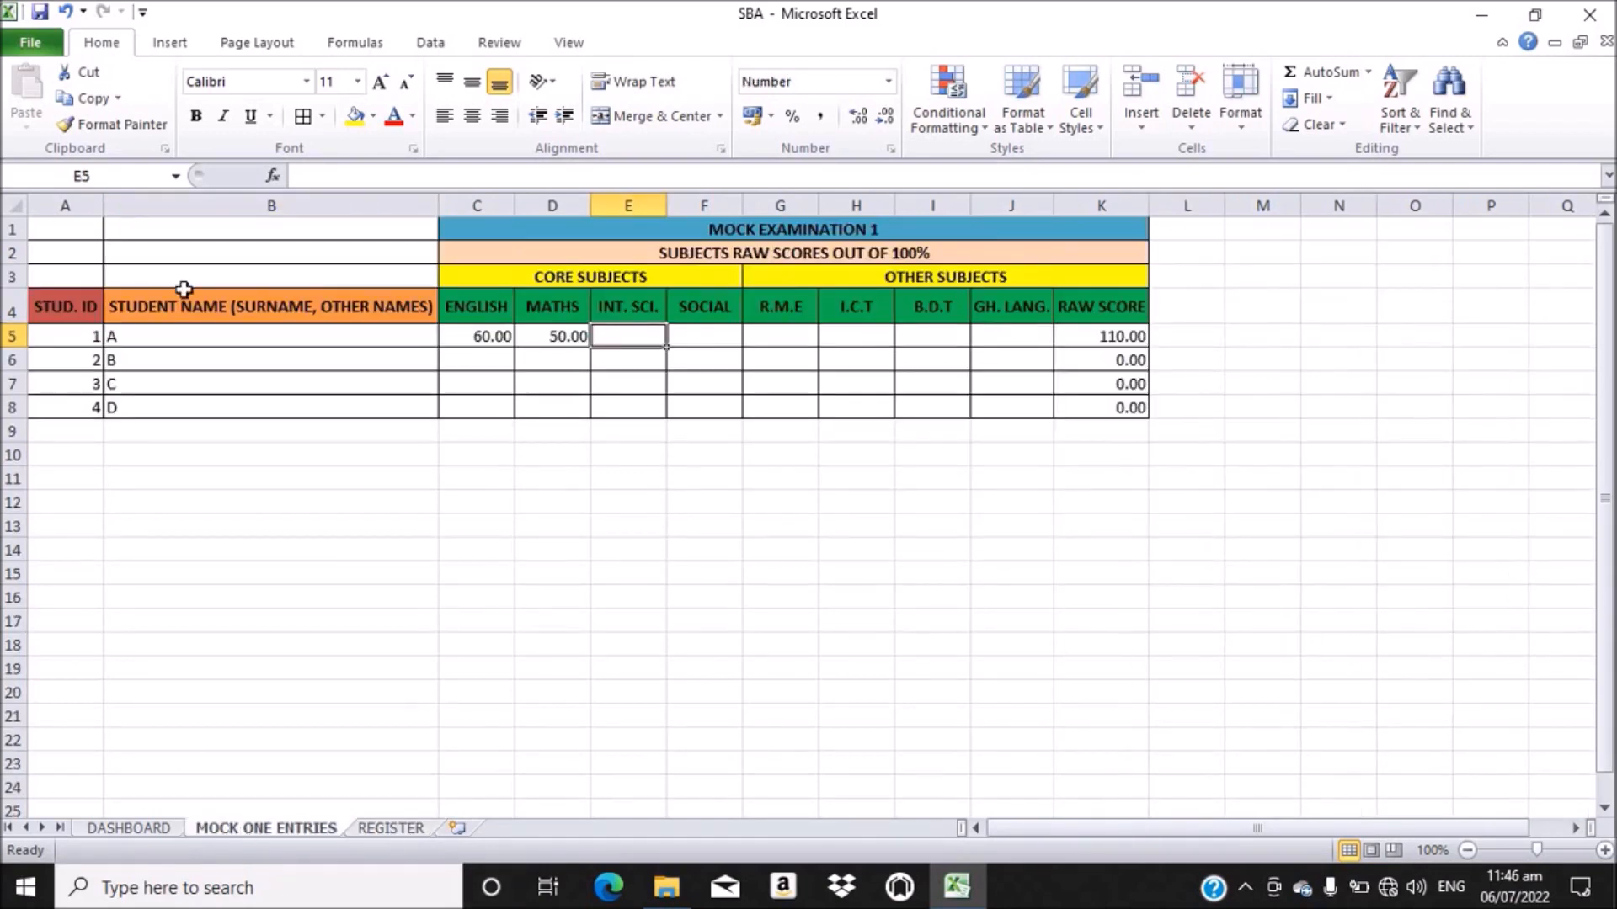
left_click(60, 308)
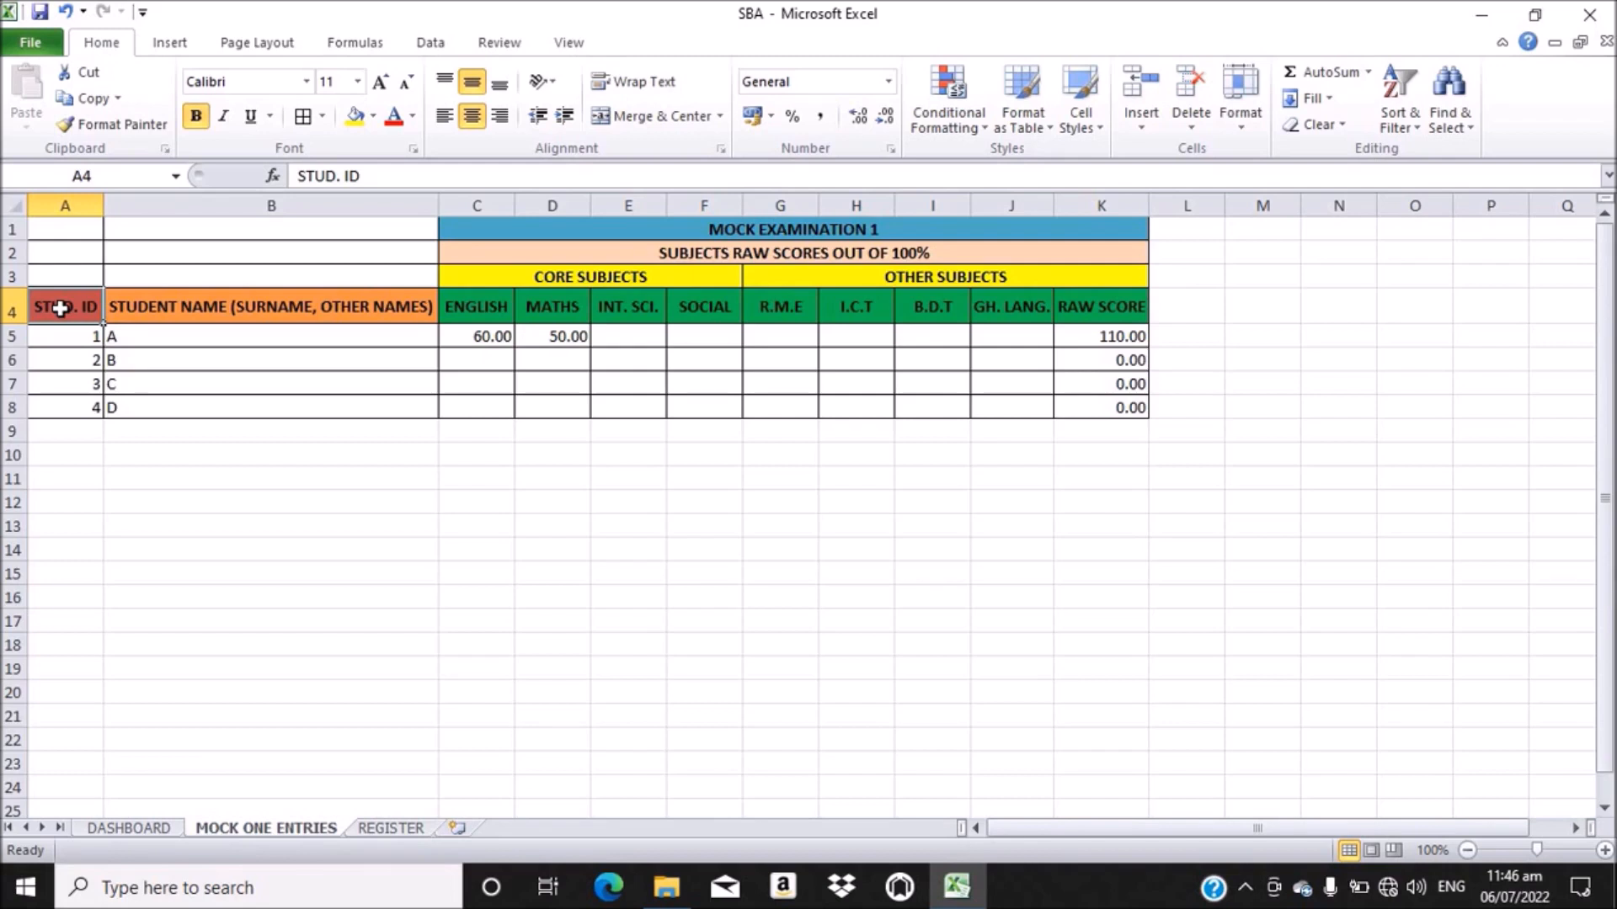
type("=")
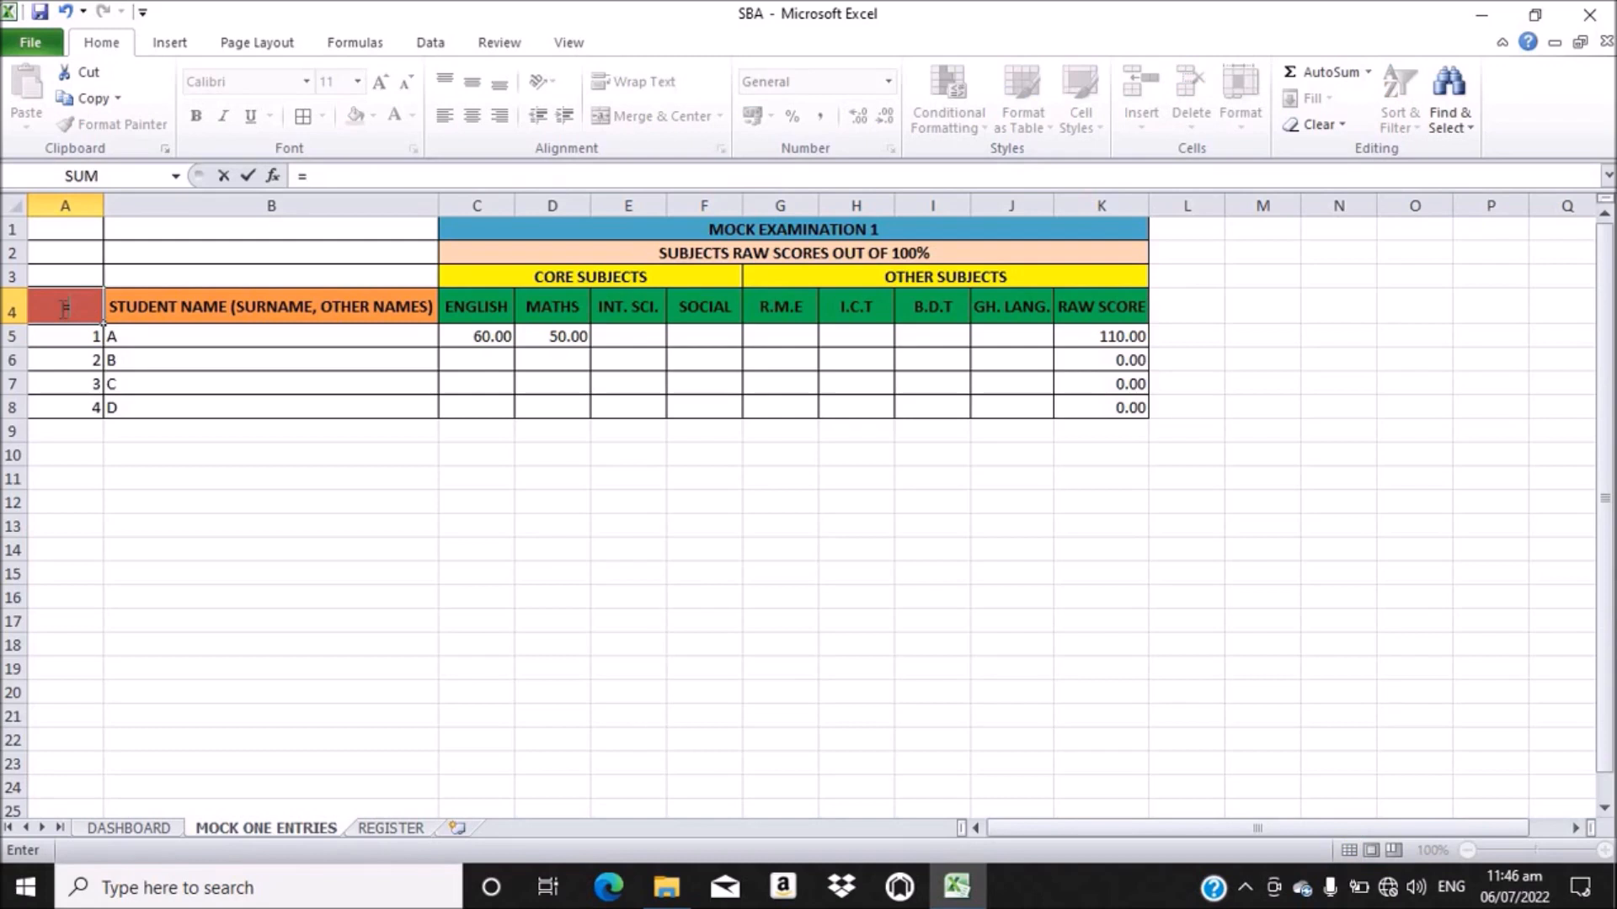
left_click(379, 827)
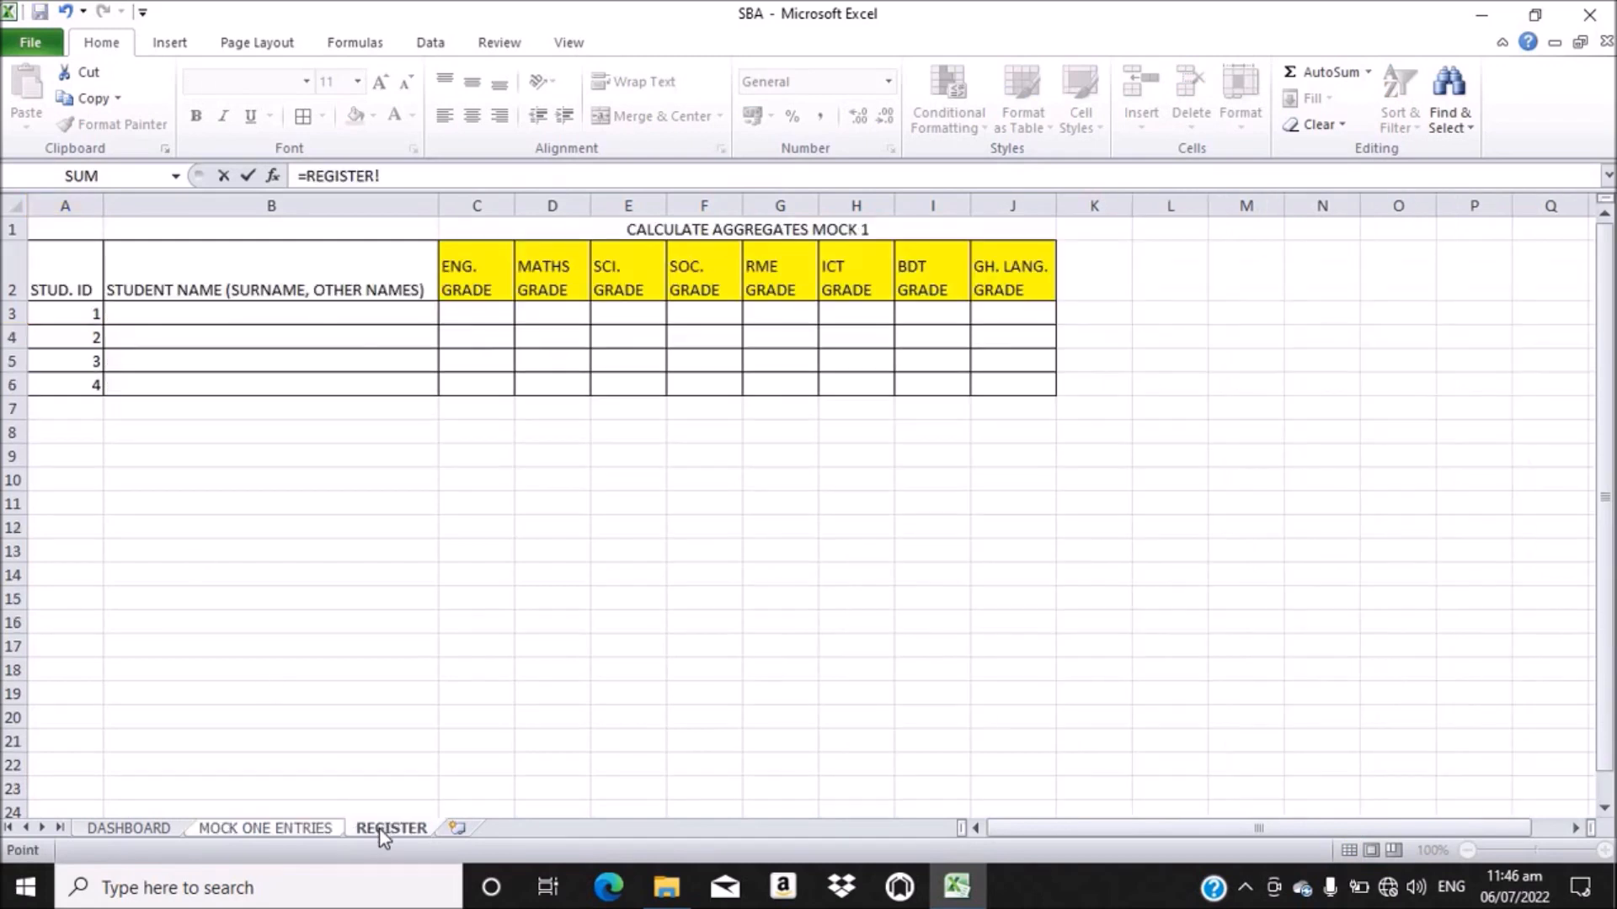
left_click(61, 288)
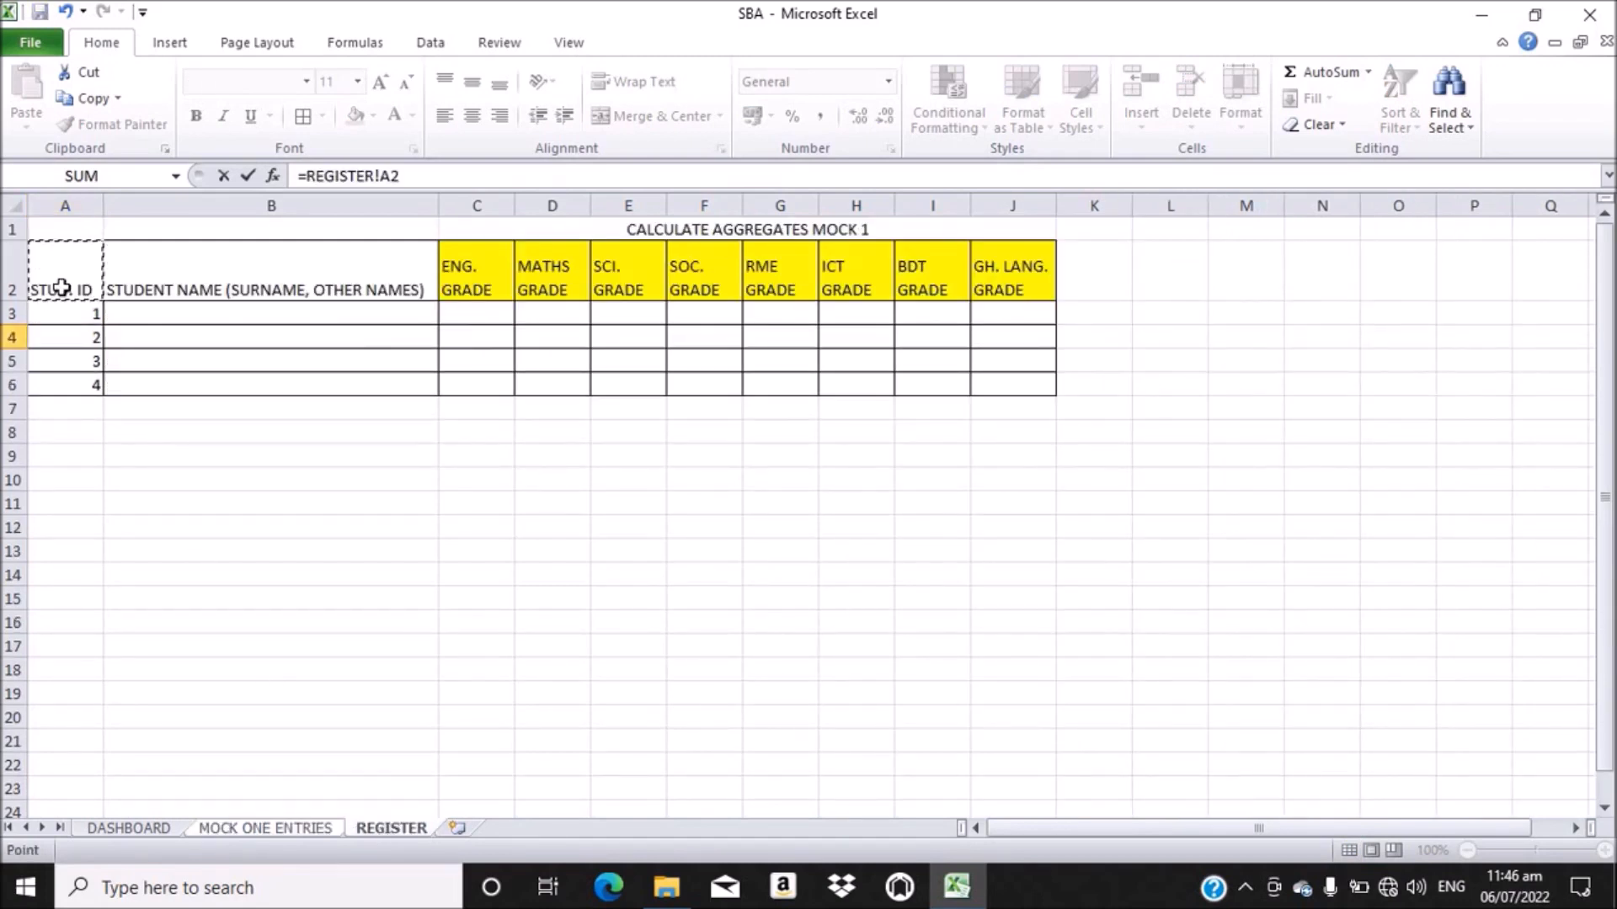
key("Return")
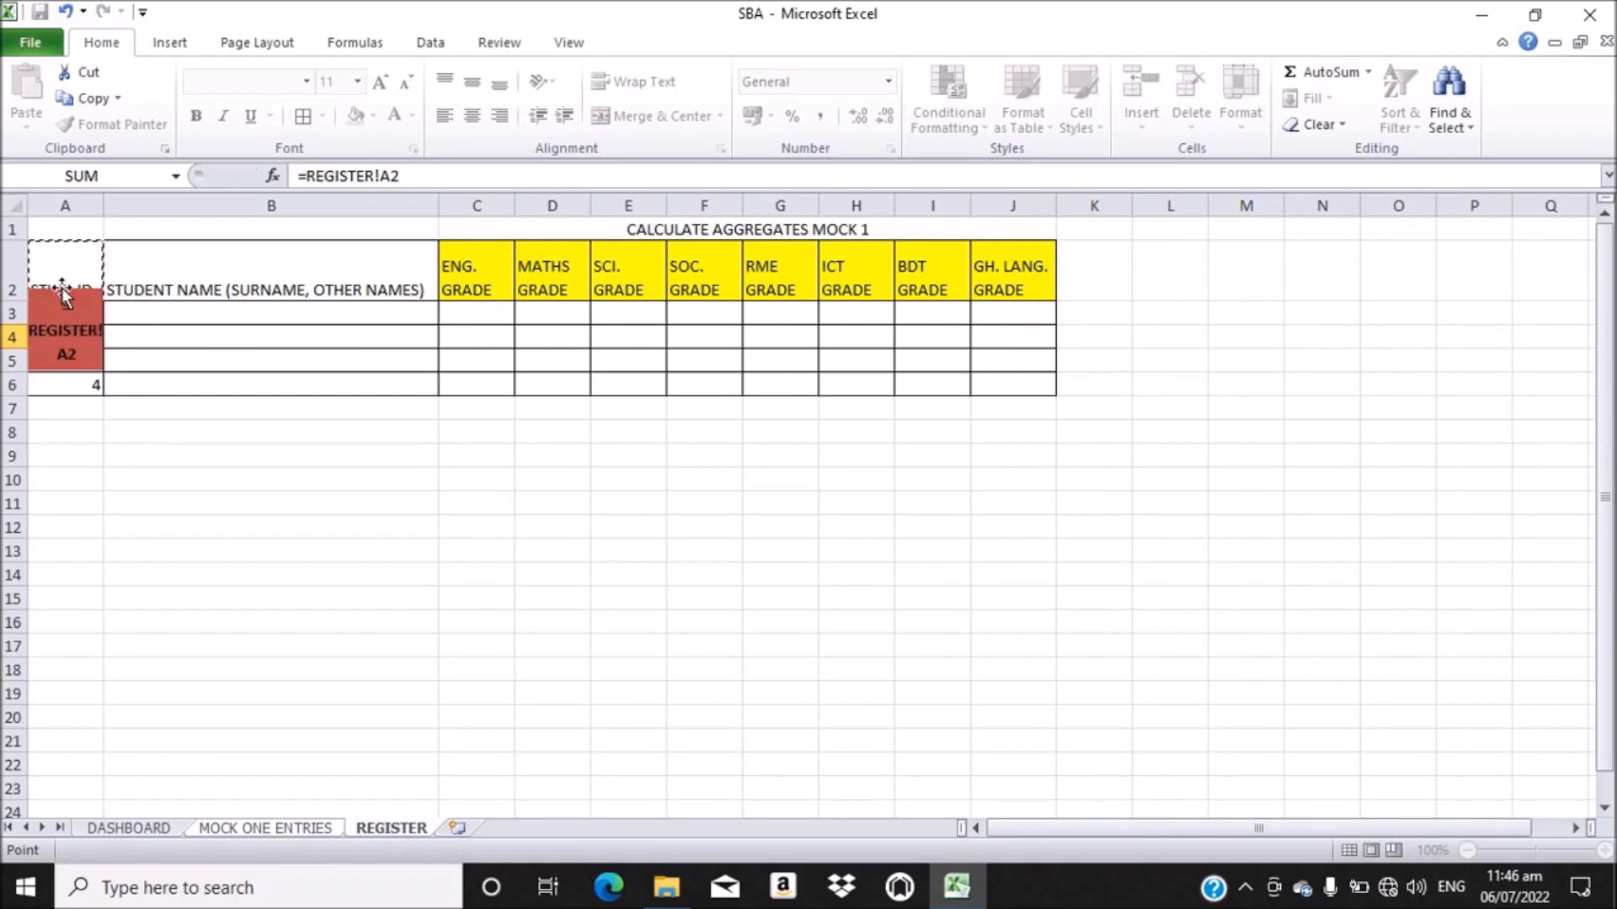
- Fill the register link formula from A4 across to B4 and down to row 8 on MOCK ONE ENTRIES
left_click(75, 301)
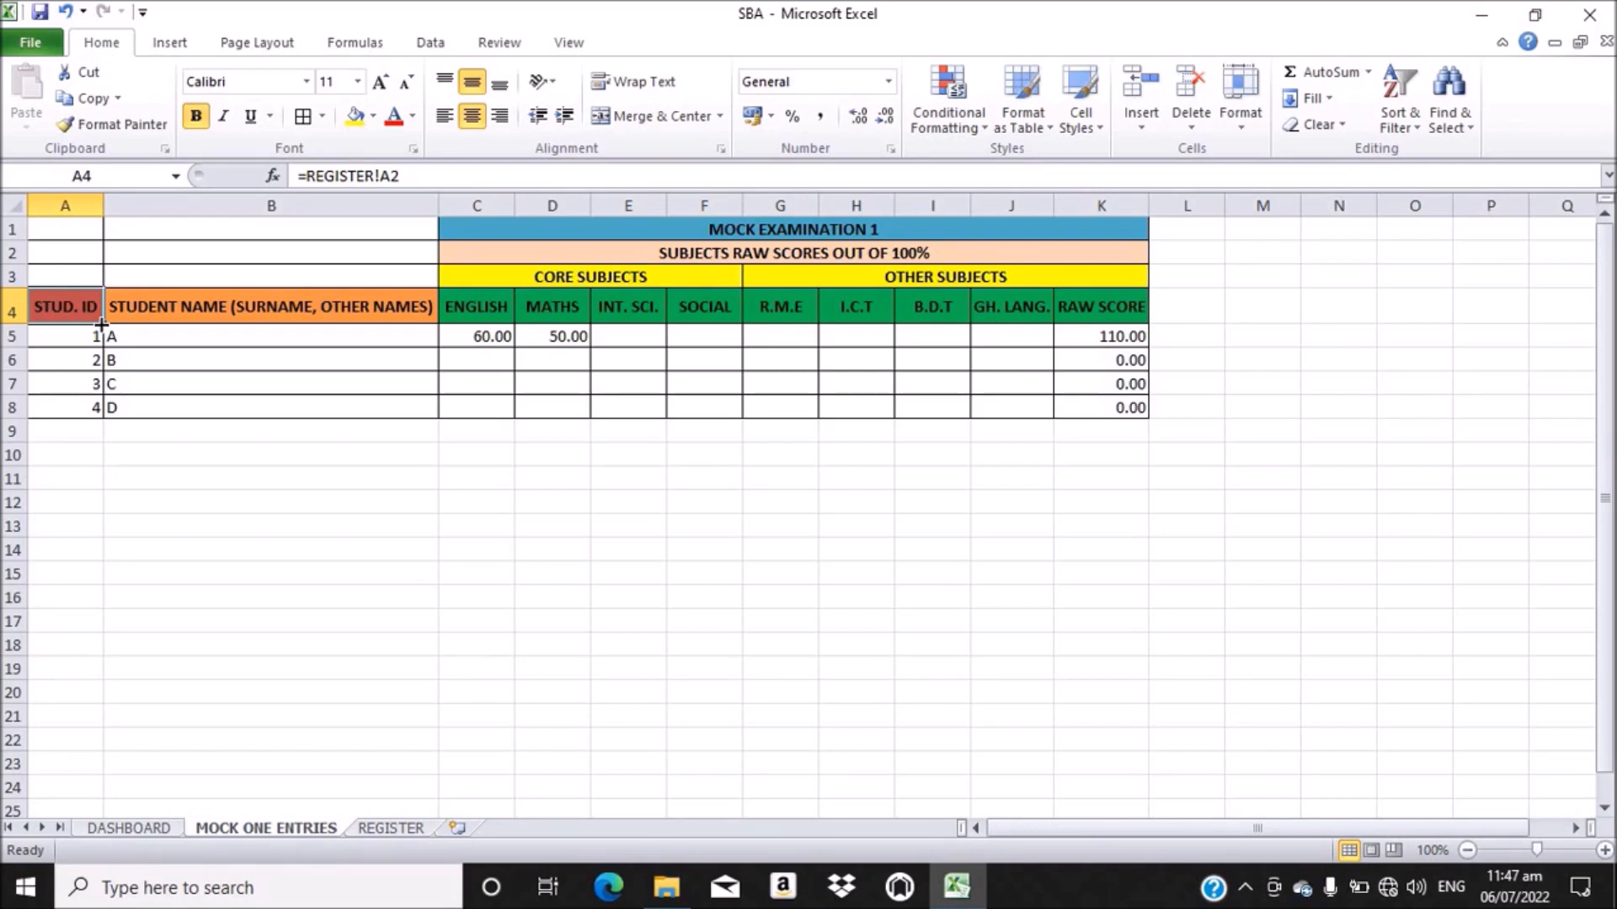
left_click_drag(102, 325, 432, 327)
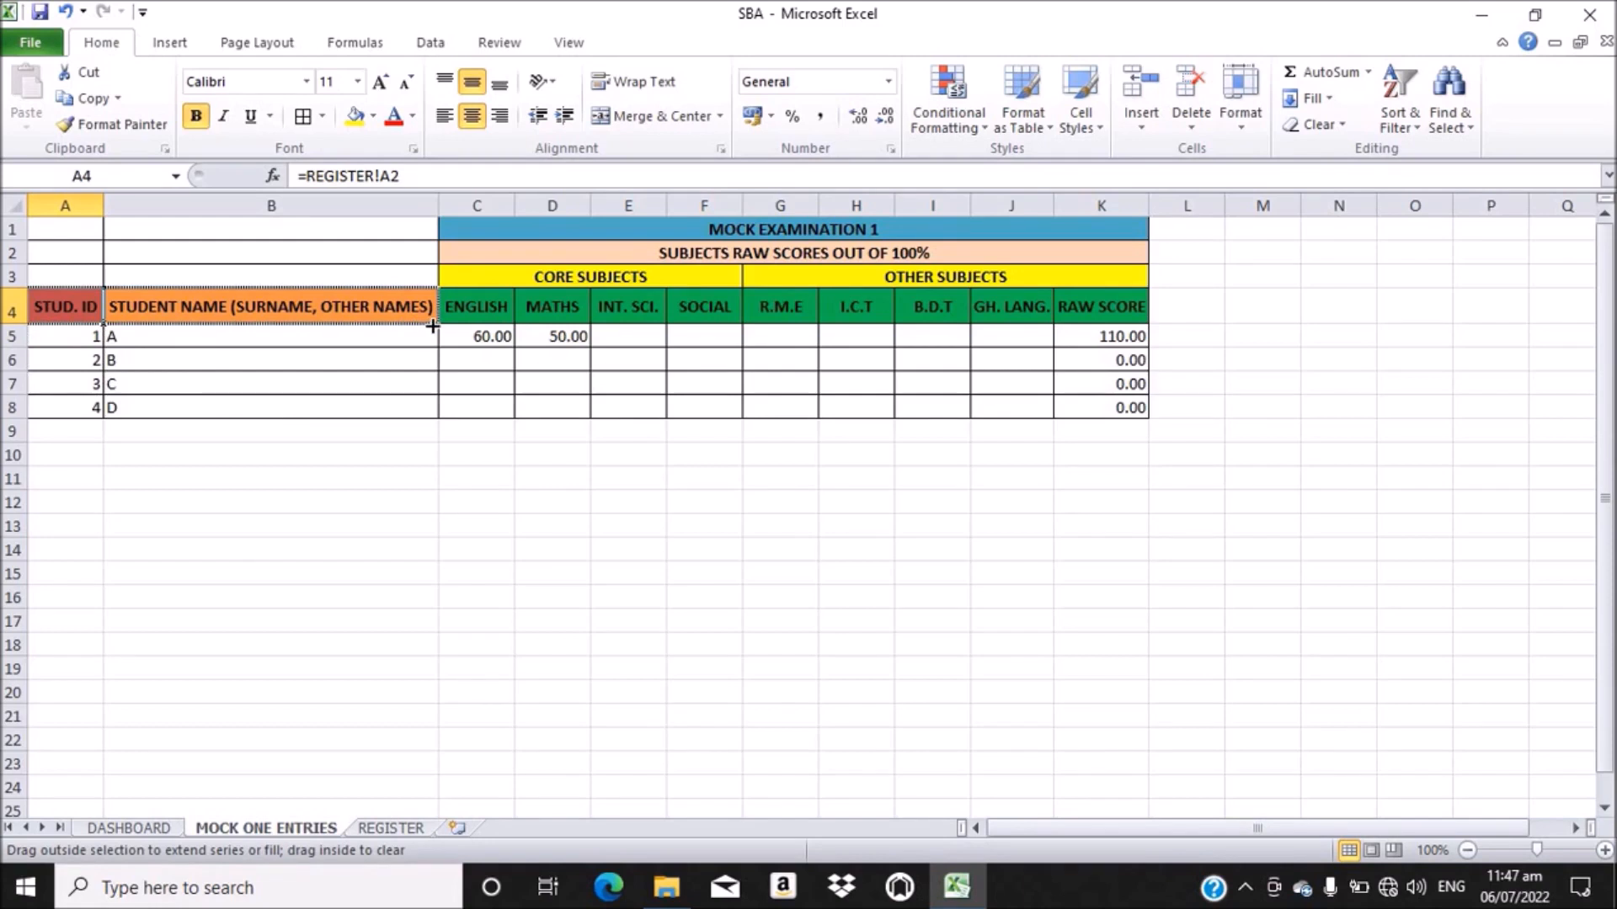
left_click_drag(432, 327, 433, 420)
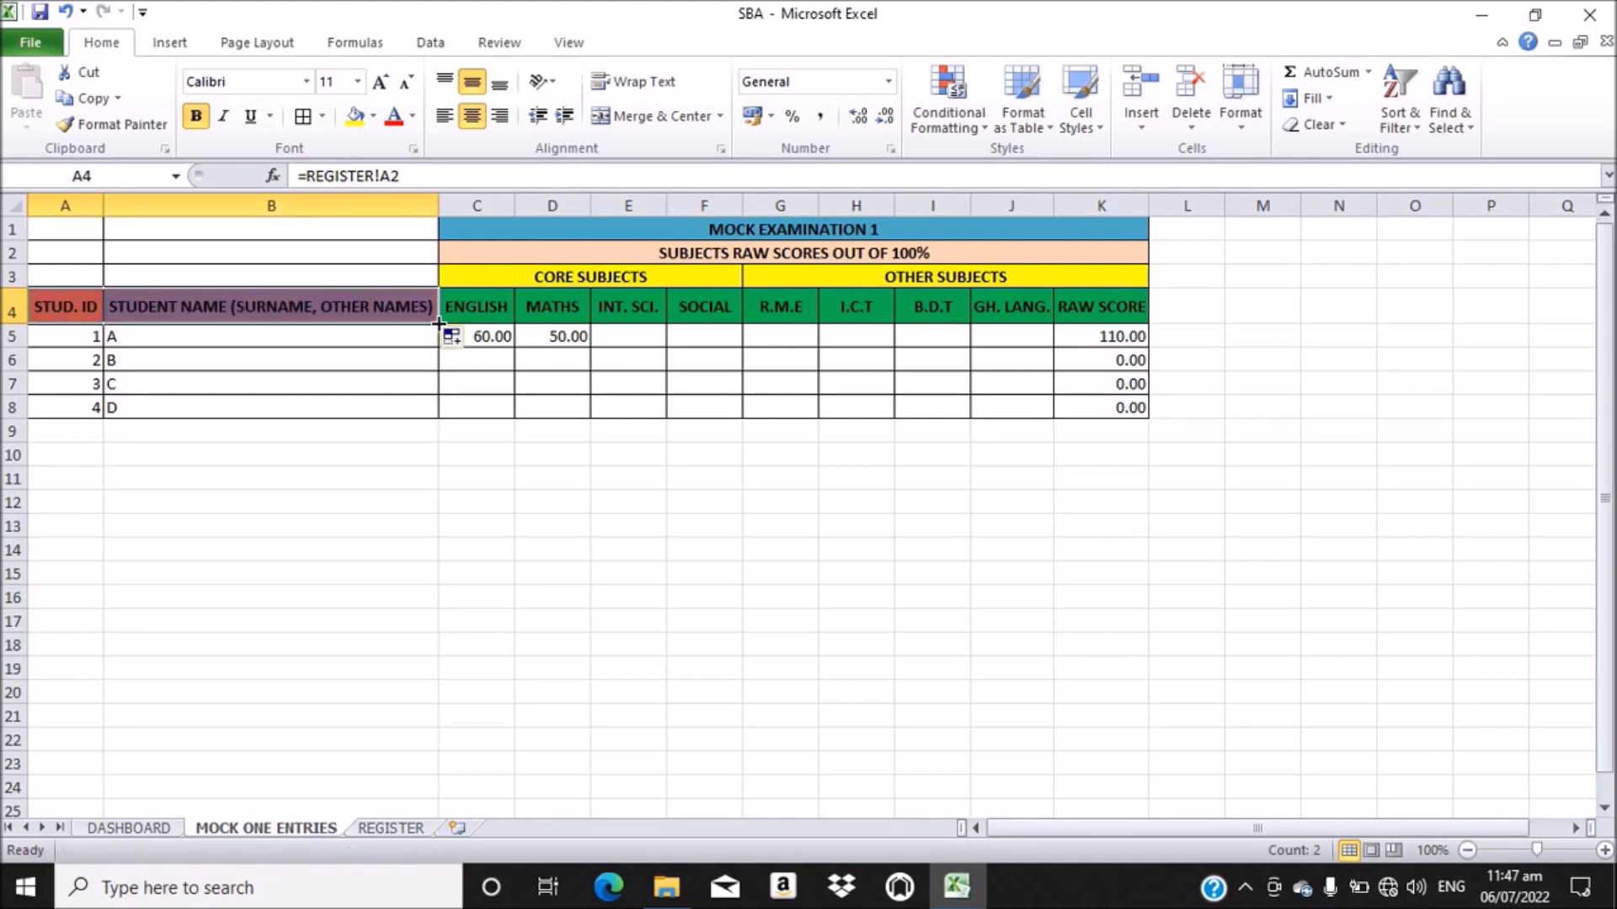
left_click_drag(437, 324, 435, 410)
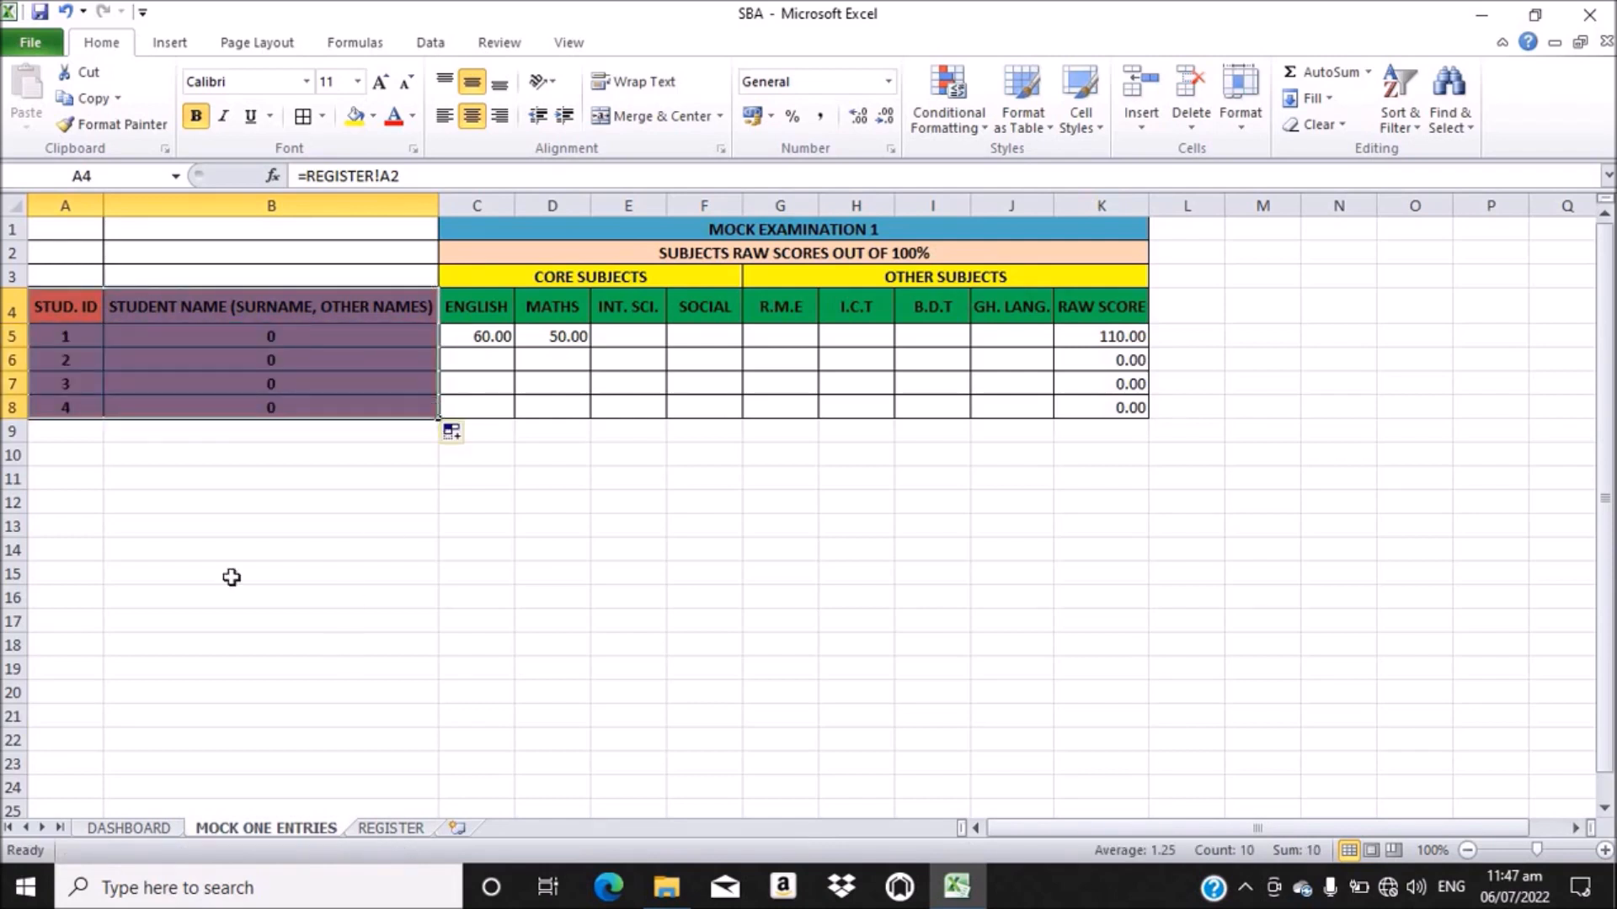
- Enter the placeholder student names A, B, C and D in B3:B6 of the REGISTER sheet
left_click(388, 829)
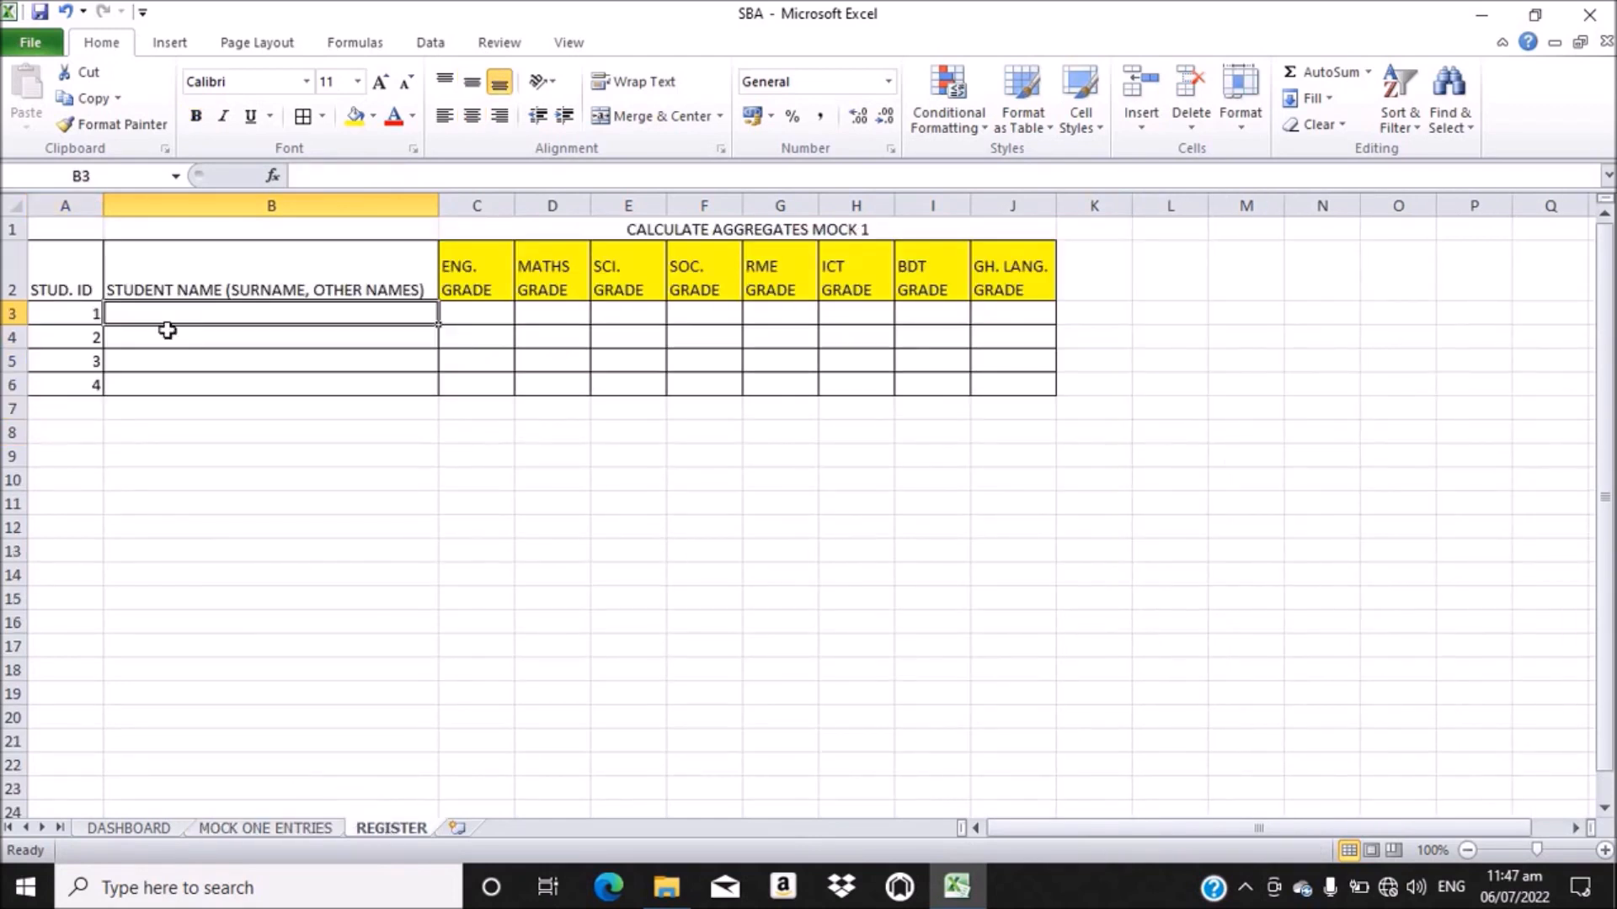
left_click(269, 828)
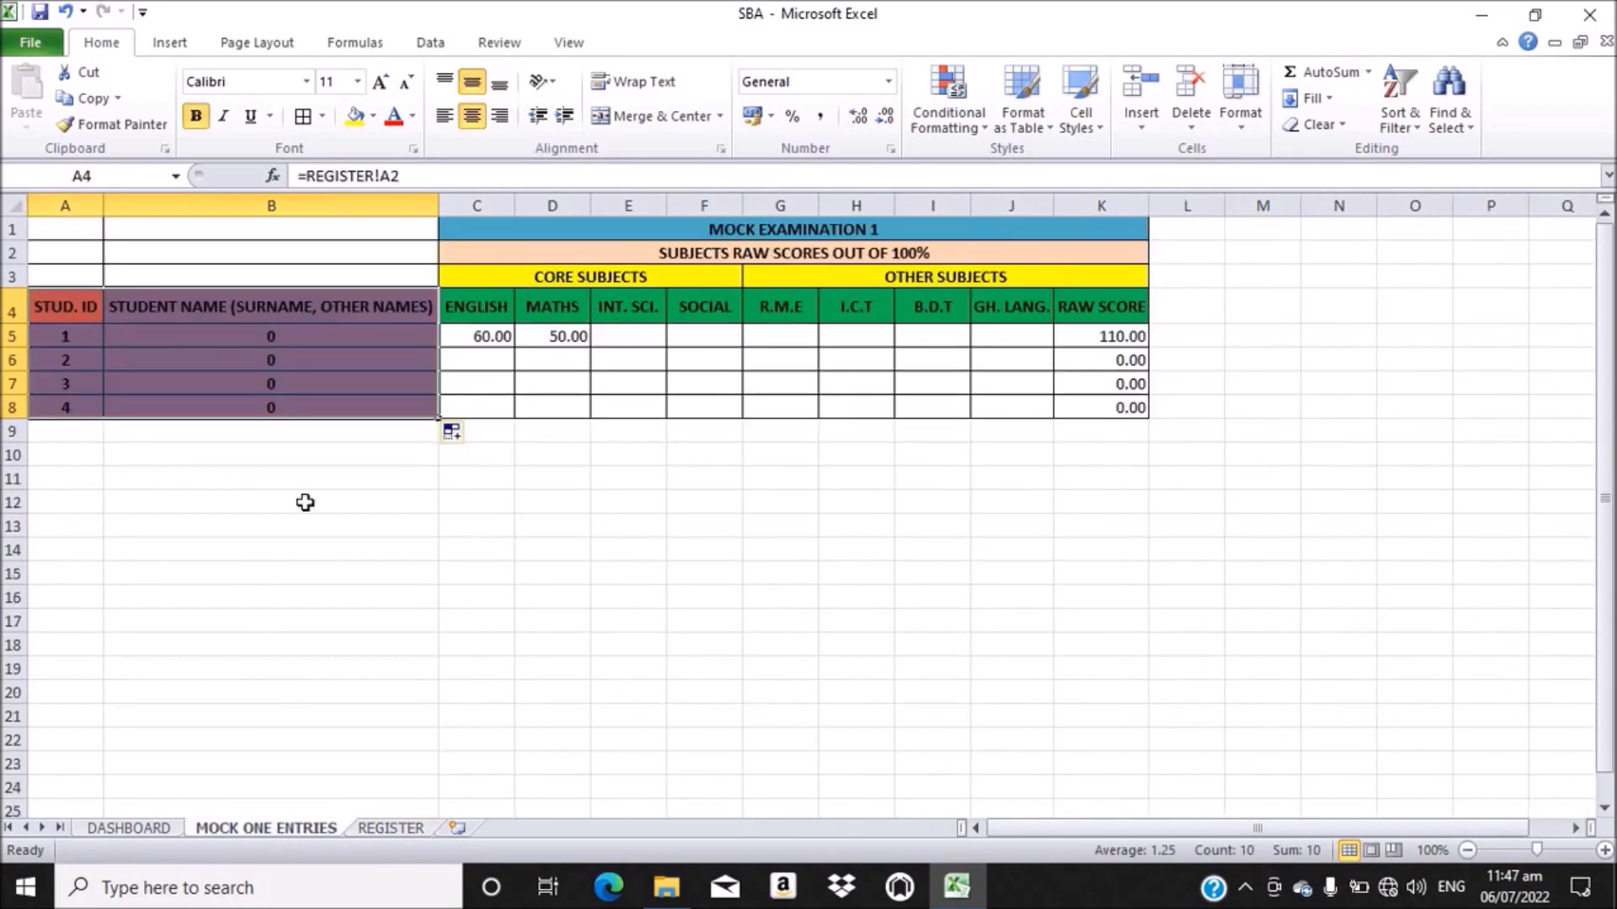
left_click(391, 828)
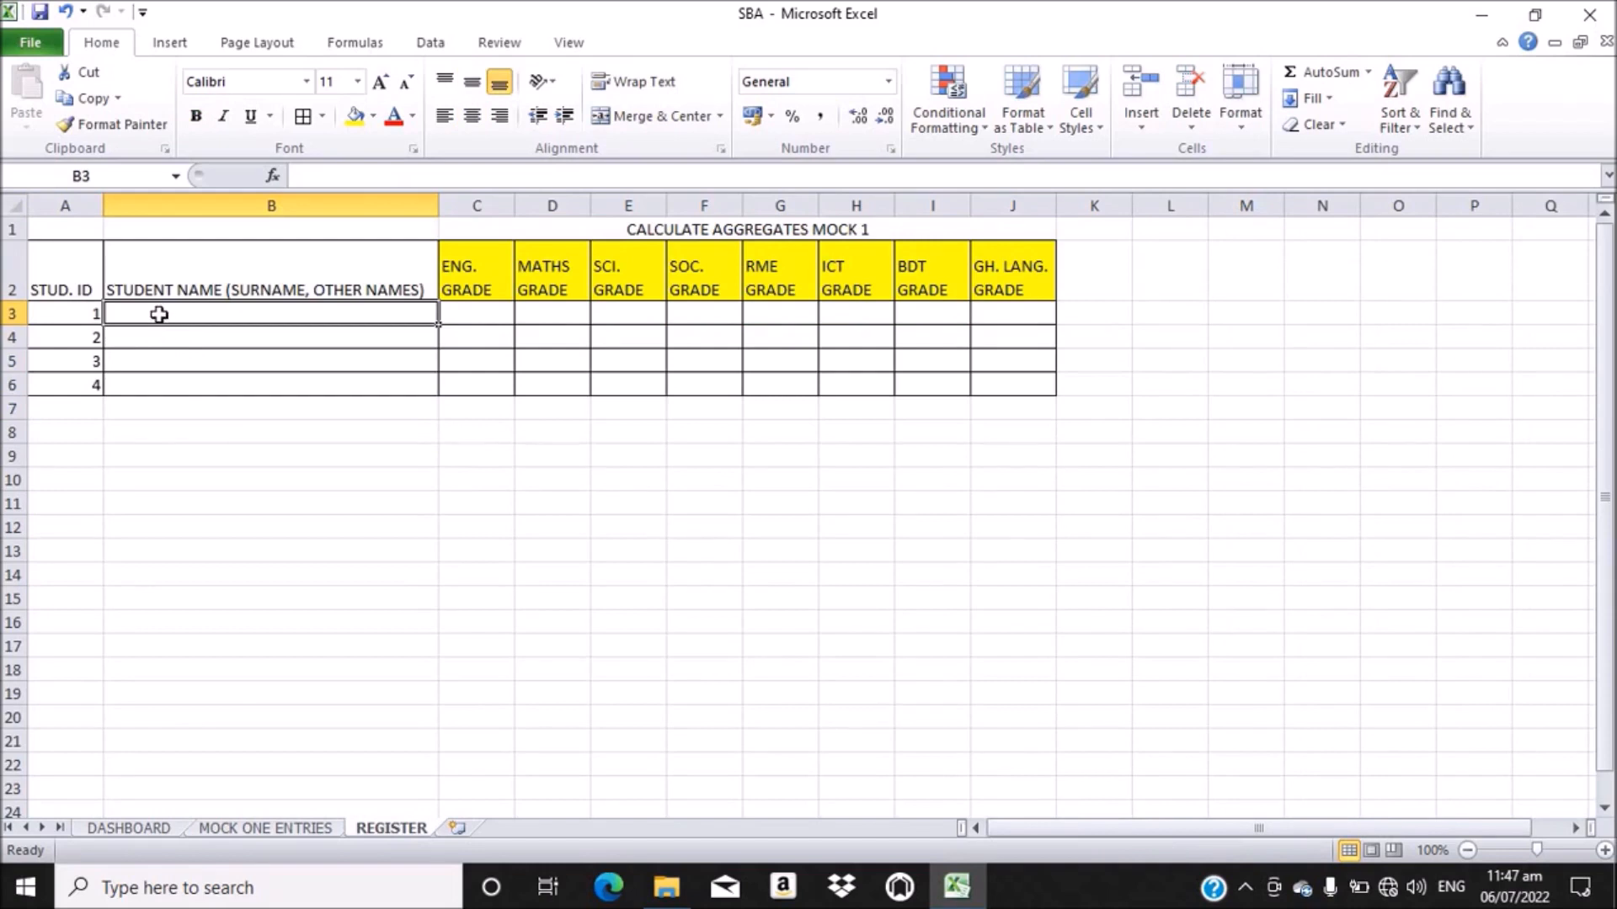
type("A")
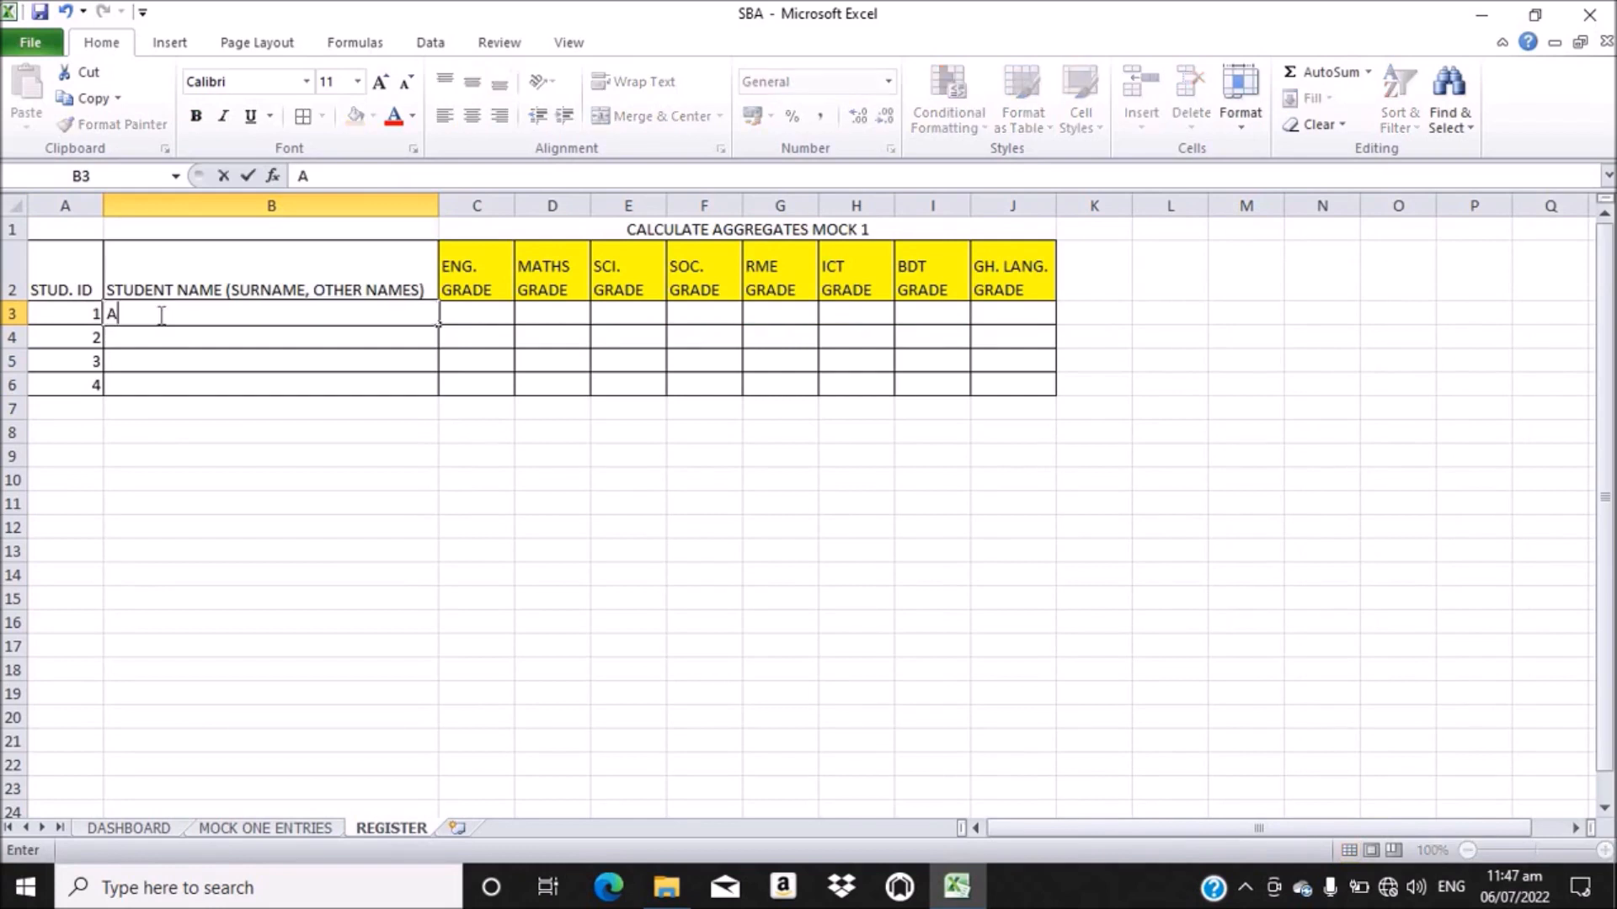
key("Return")
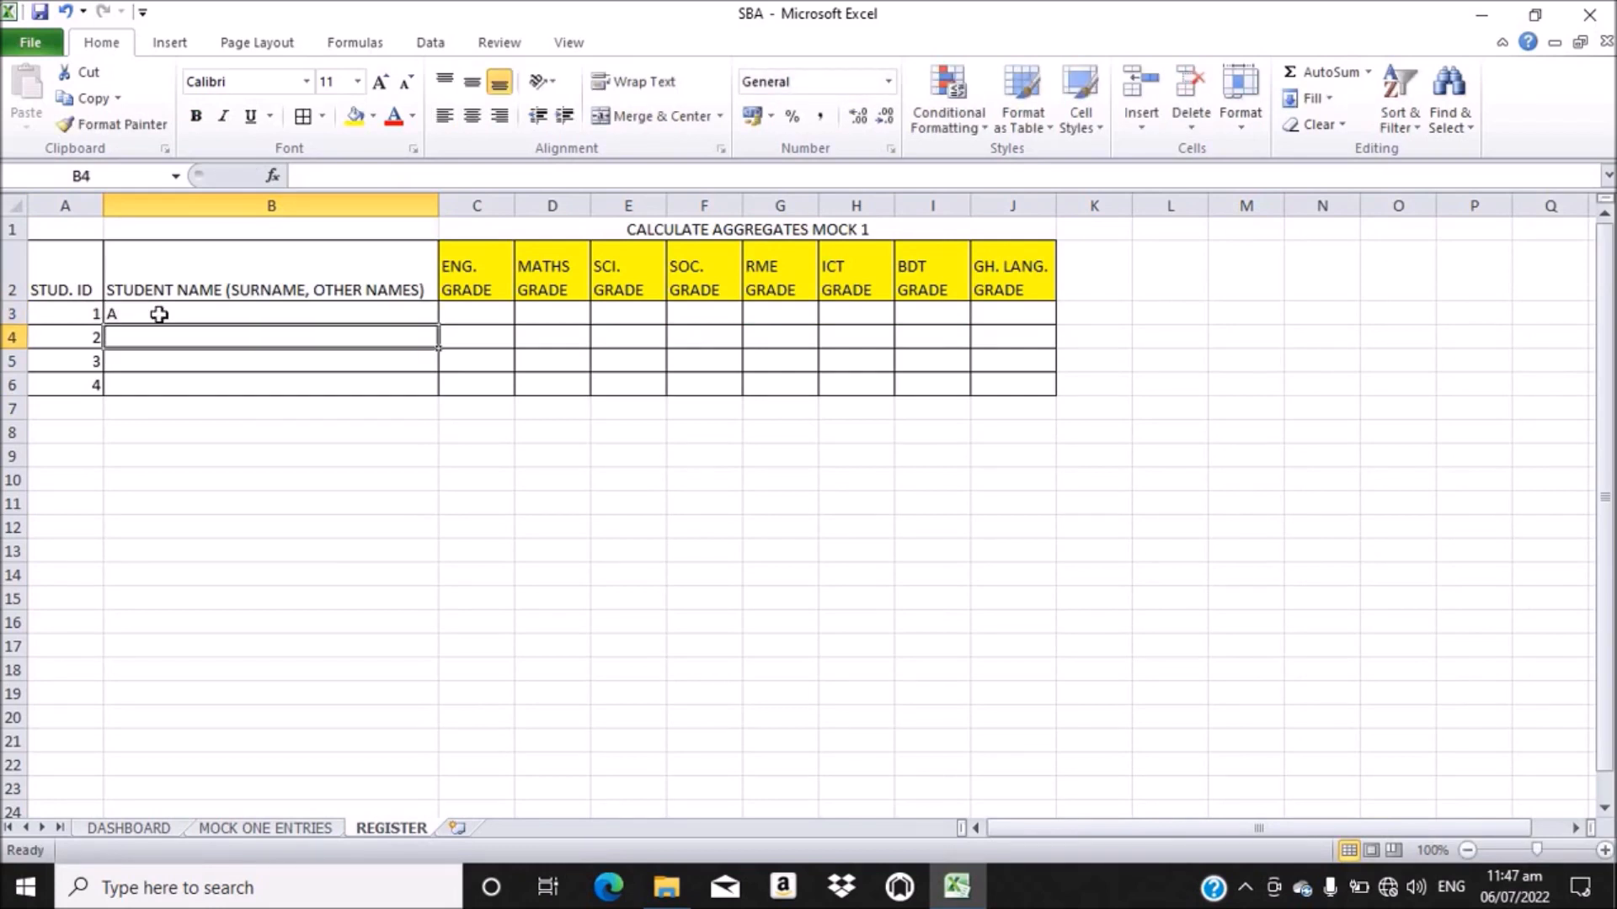
type("B")
key("Return")
type("C")
key("Return")
type("D")
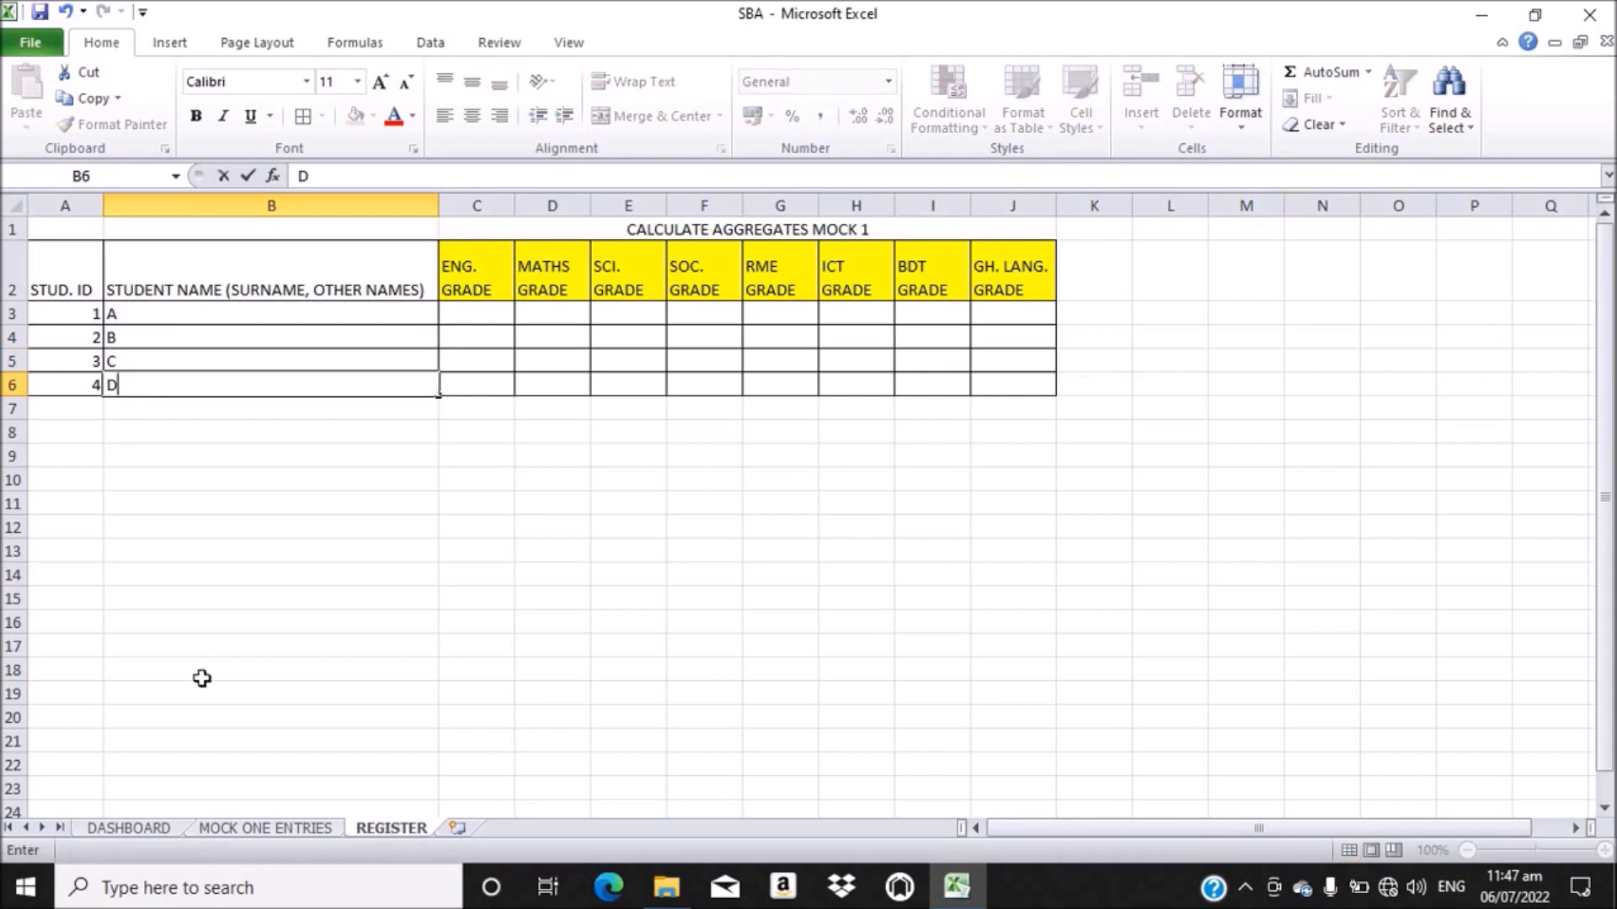
- Remove the fill colour from the student ID and name cells A4:B8 on the MOCK ONE ENTRIES sheet
left_click(270, 829)
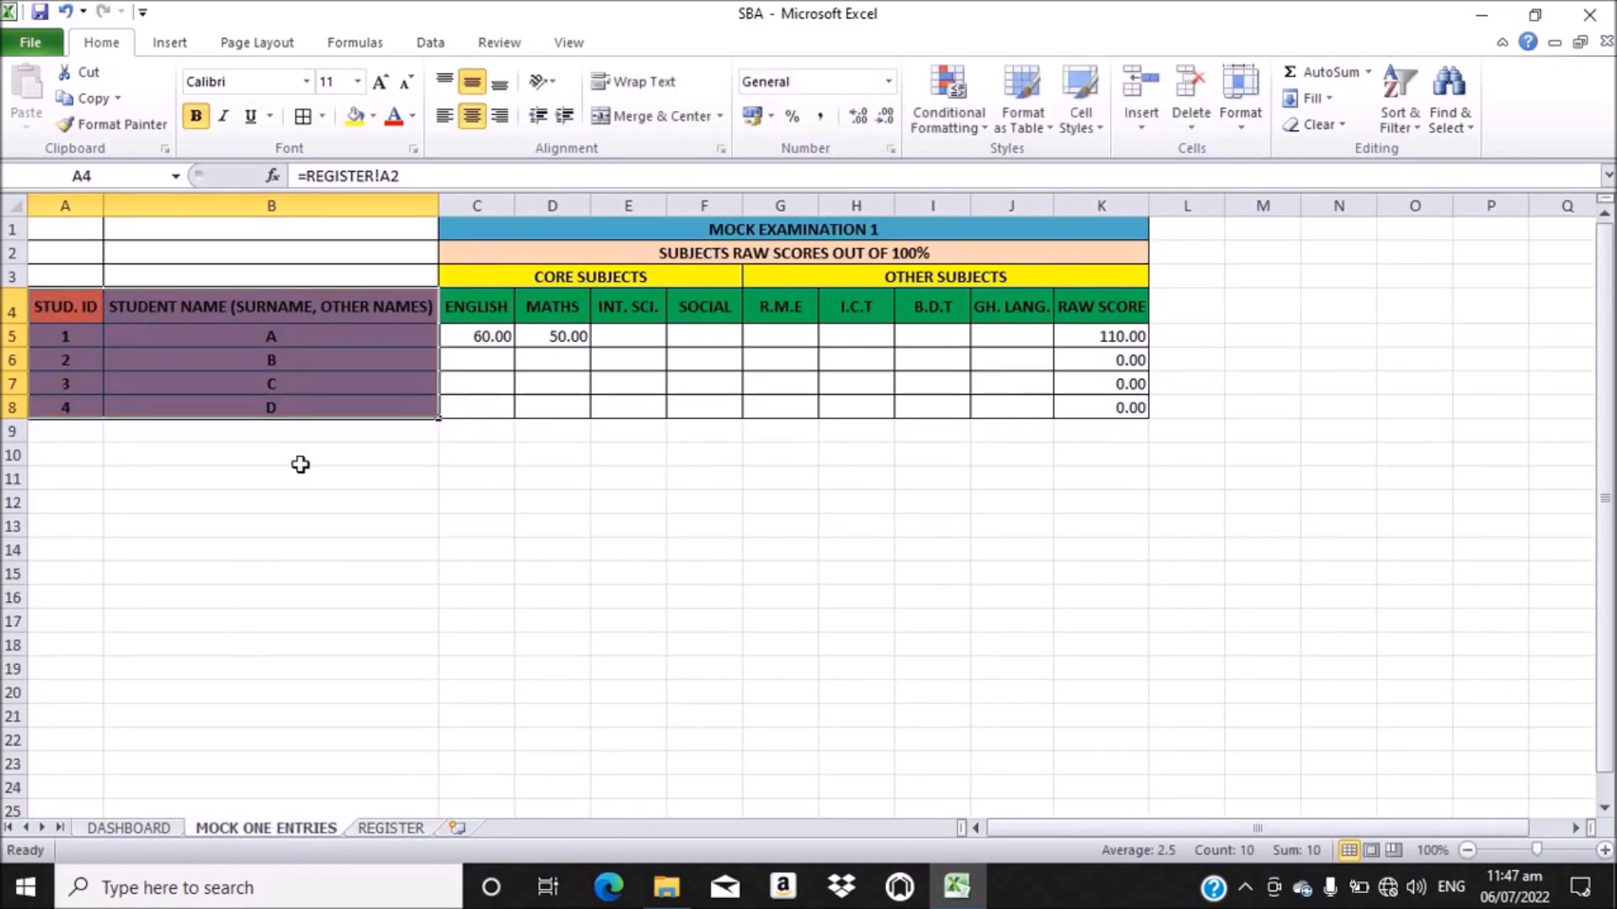
left_click(324, 354)
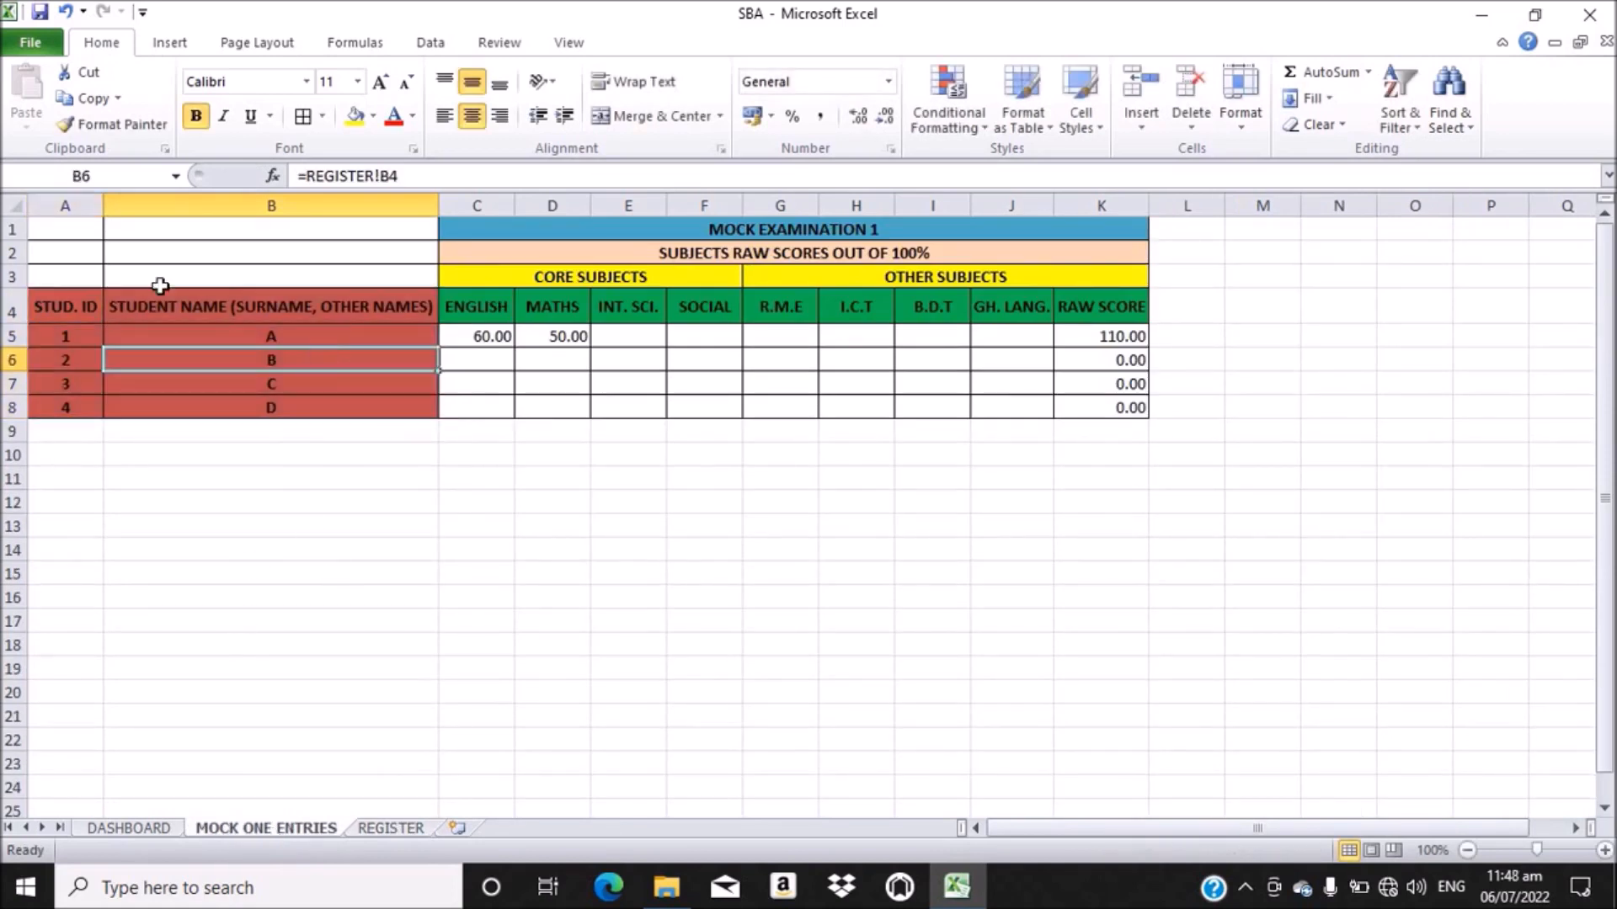
left_click(155, 335)
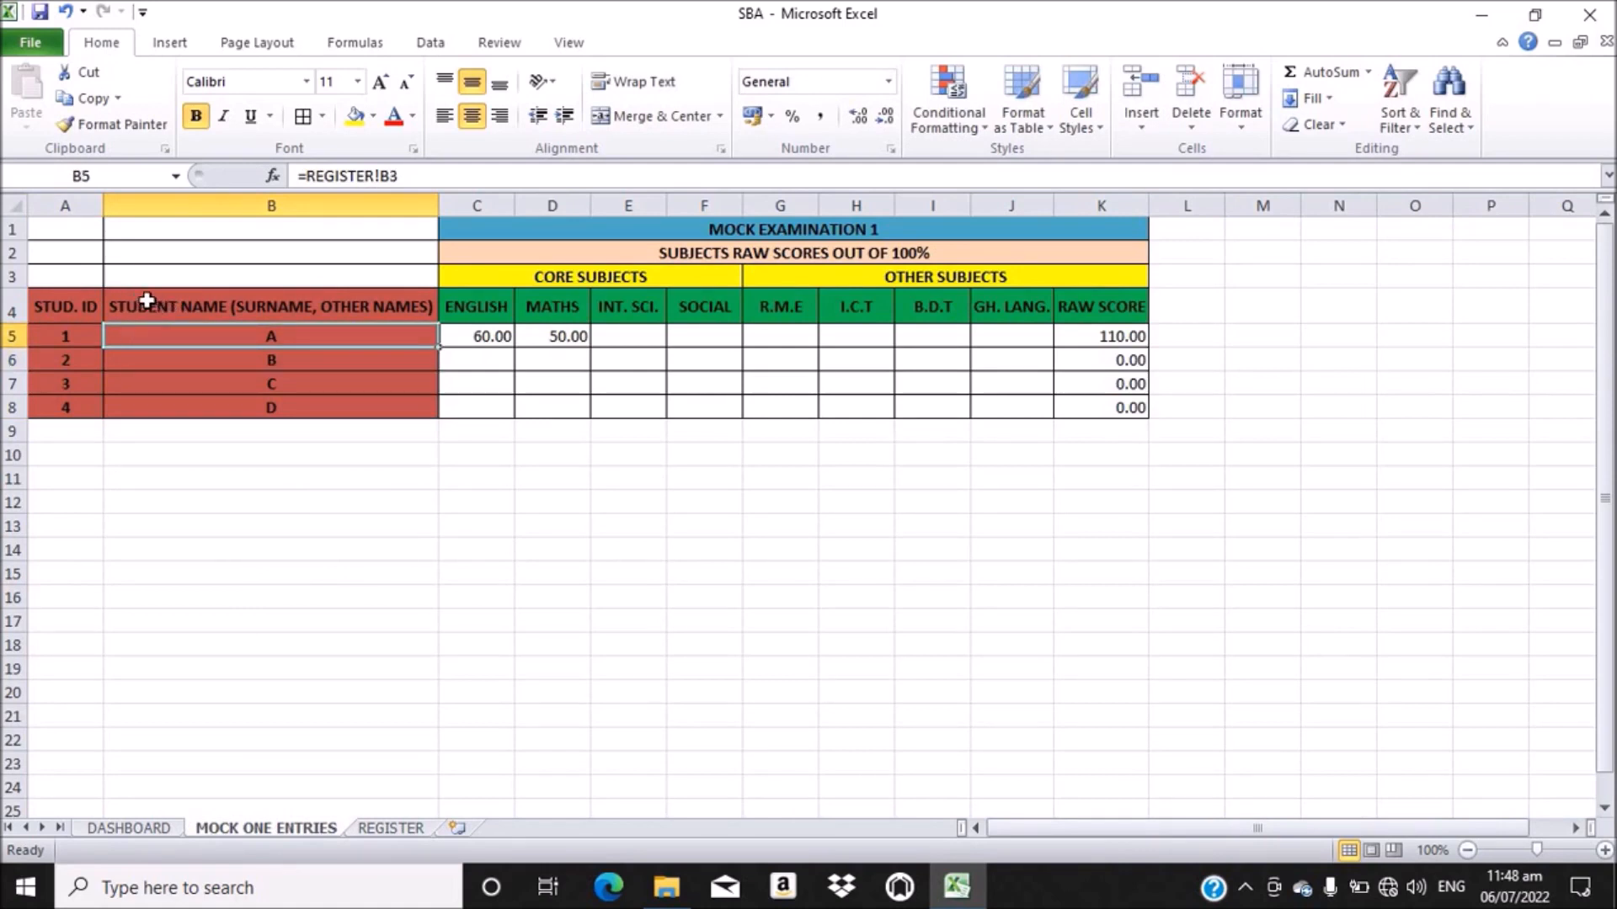
left_click_drag(72, 305, 264, 406)
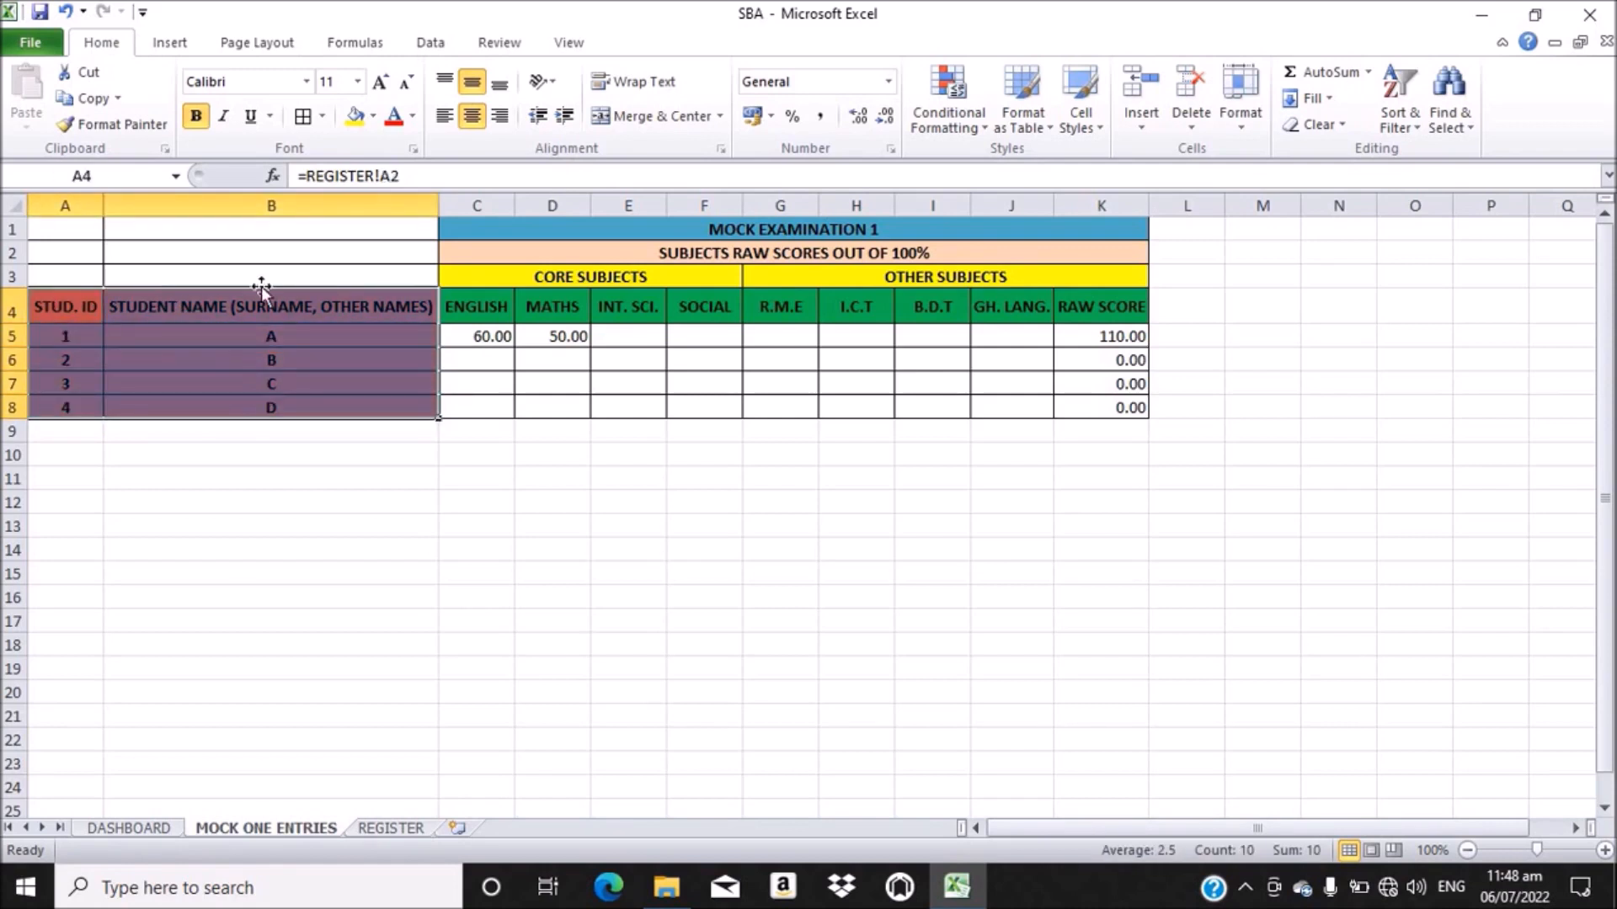
left_click(377, 118)
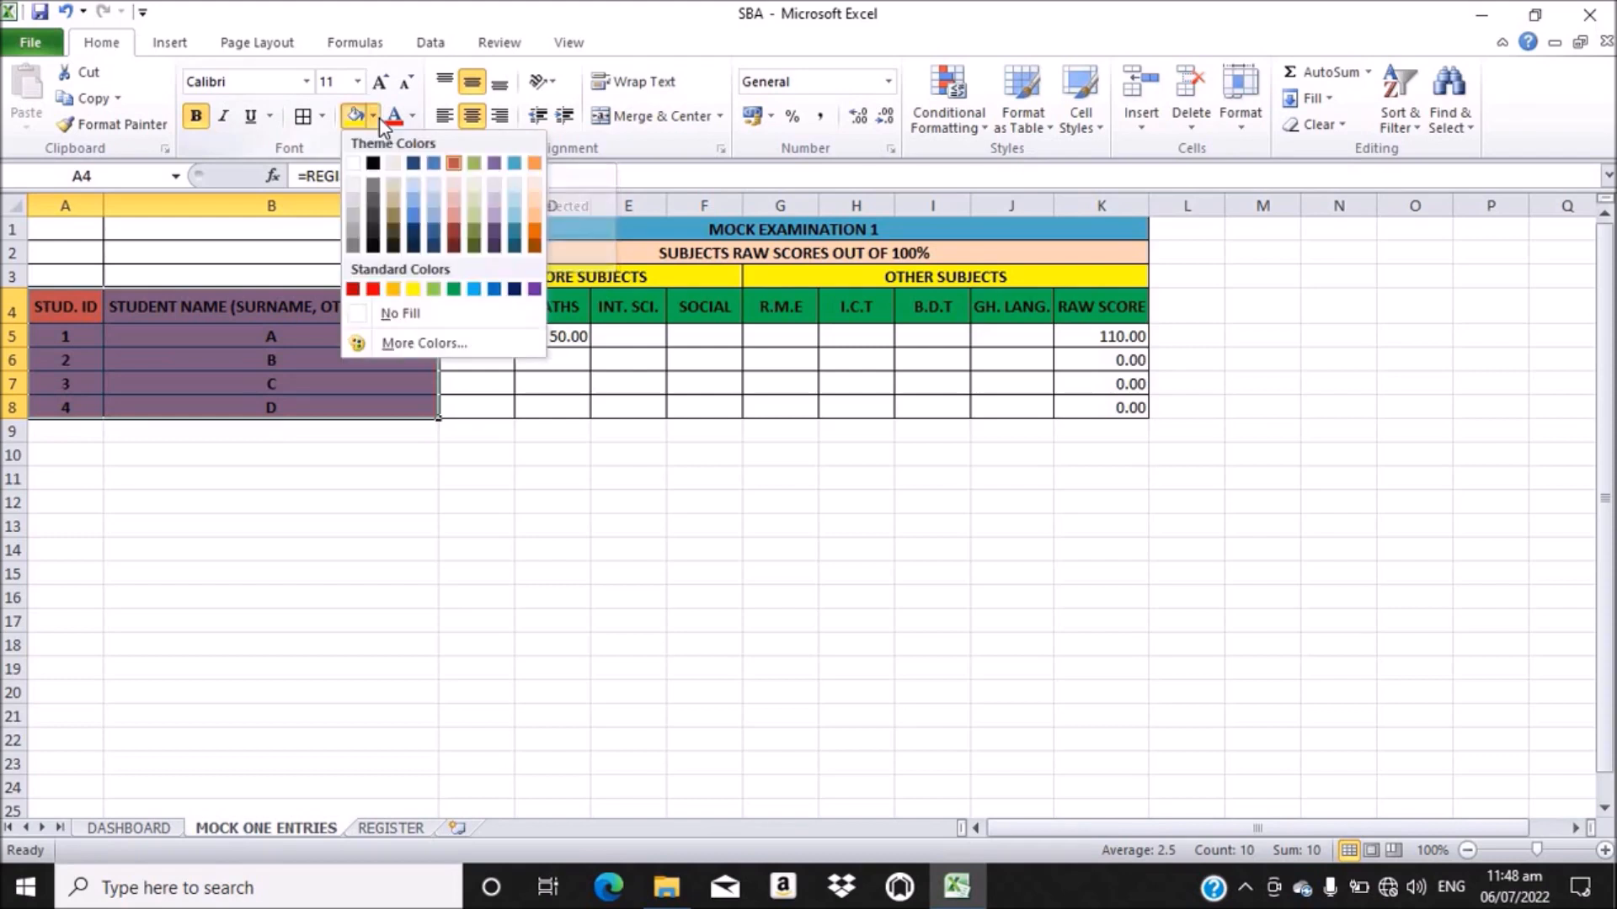
left_click(357, 318)
left_click(377, 358)
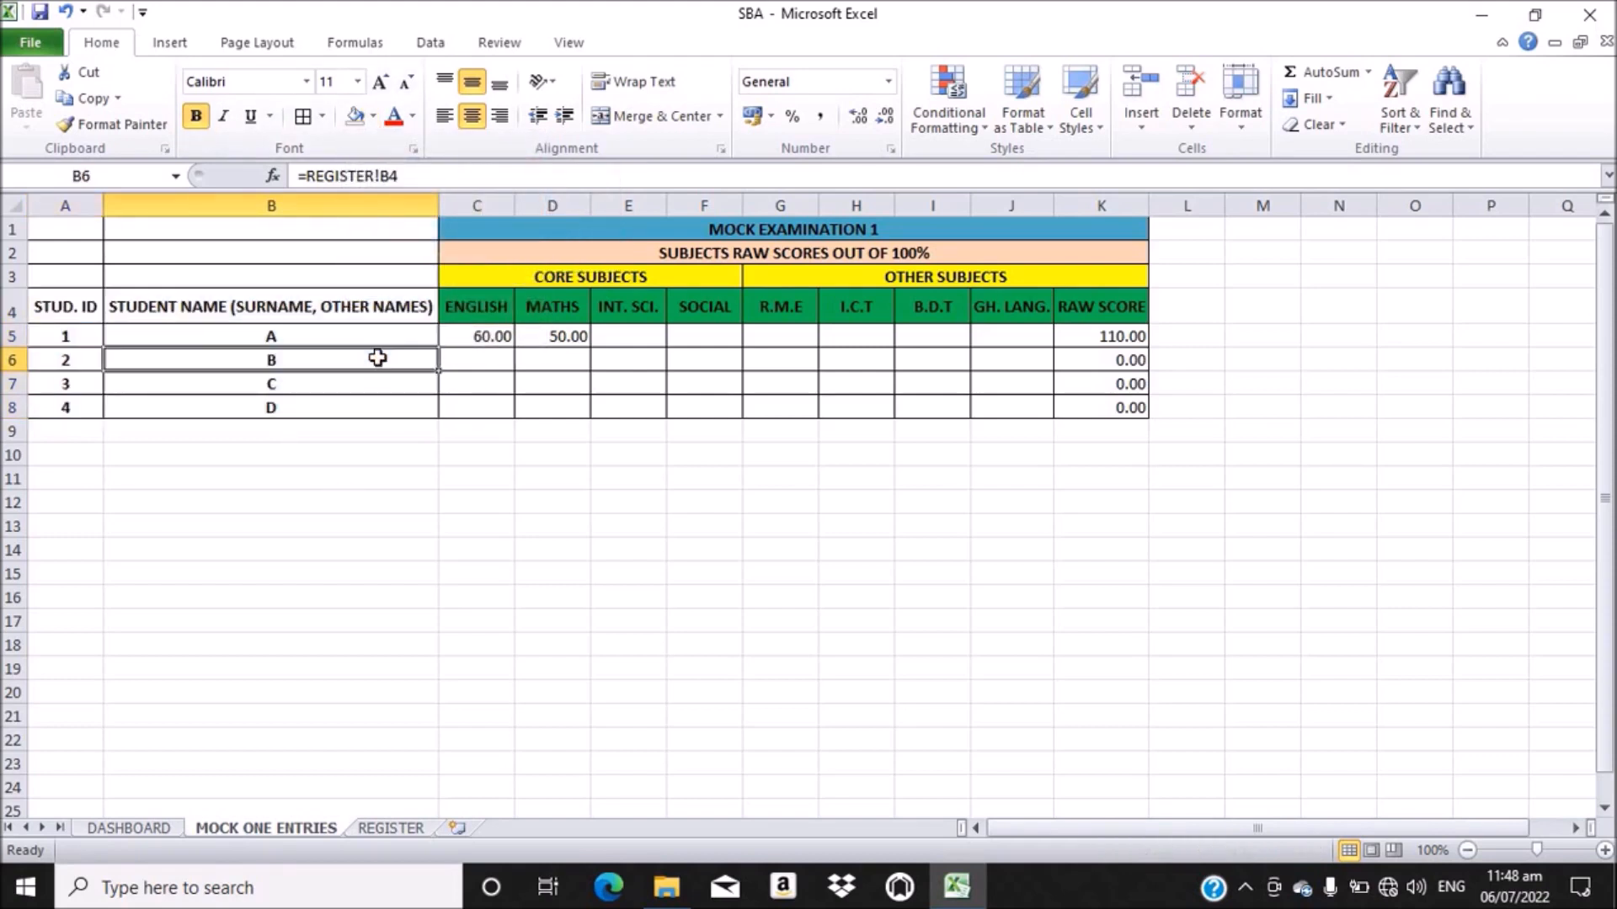
- Fill the STUD. ID header in A4 with theme red and the STUDENT NAME header in B4 with theme orange
left_click(69, 317)
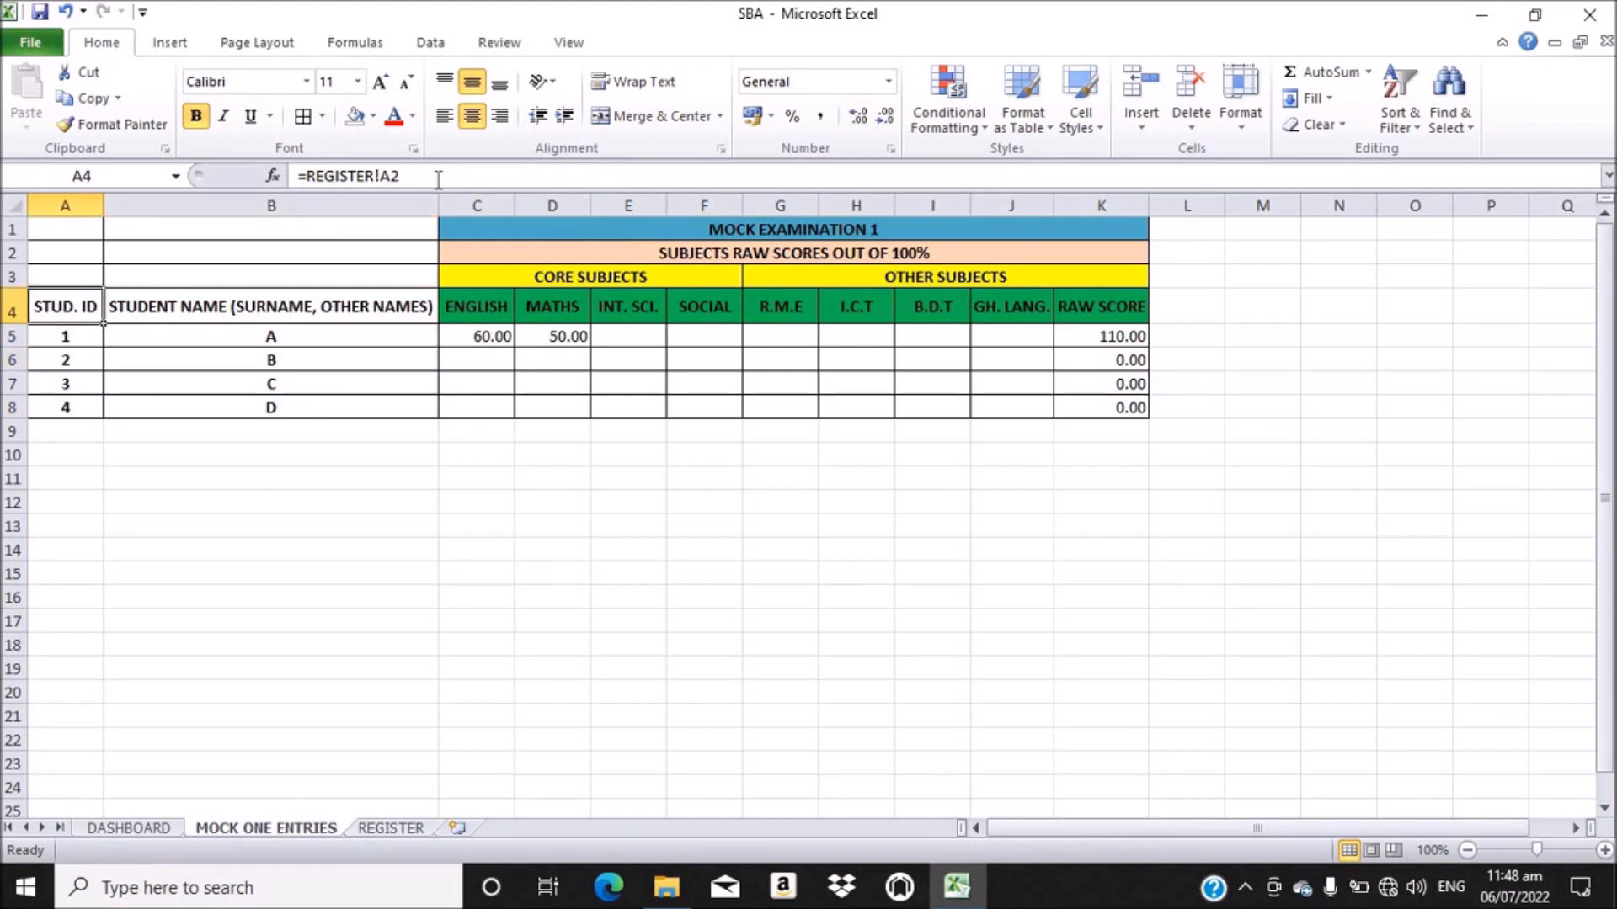
left_click(372, 117)
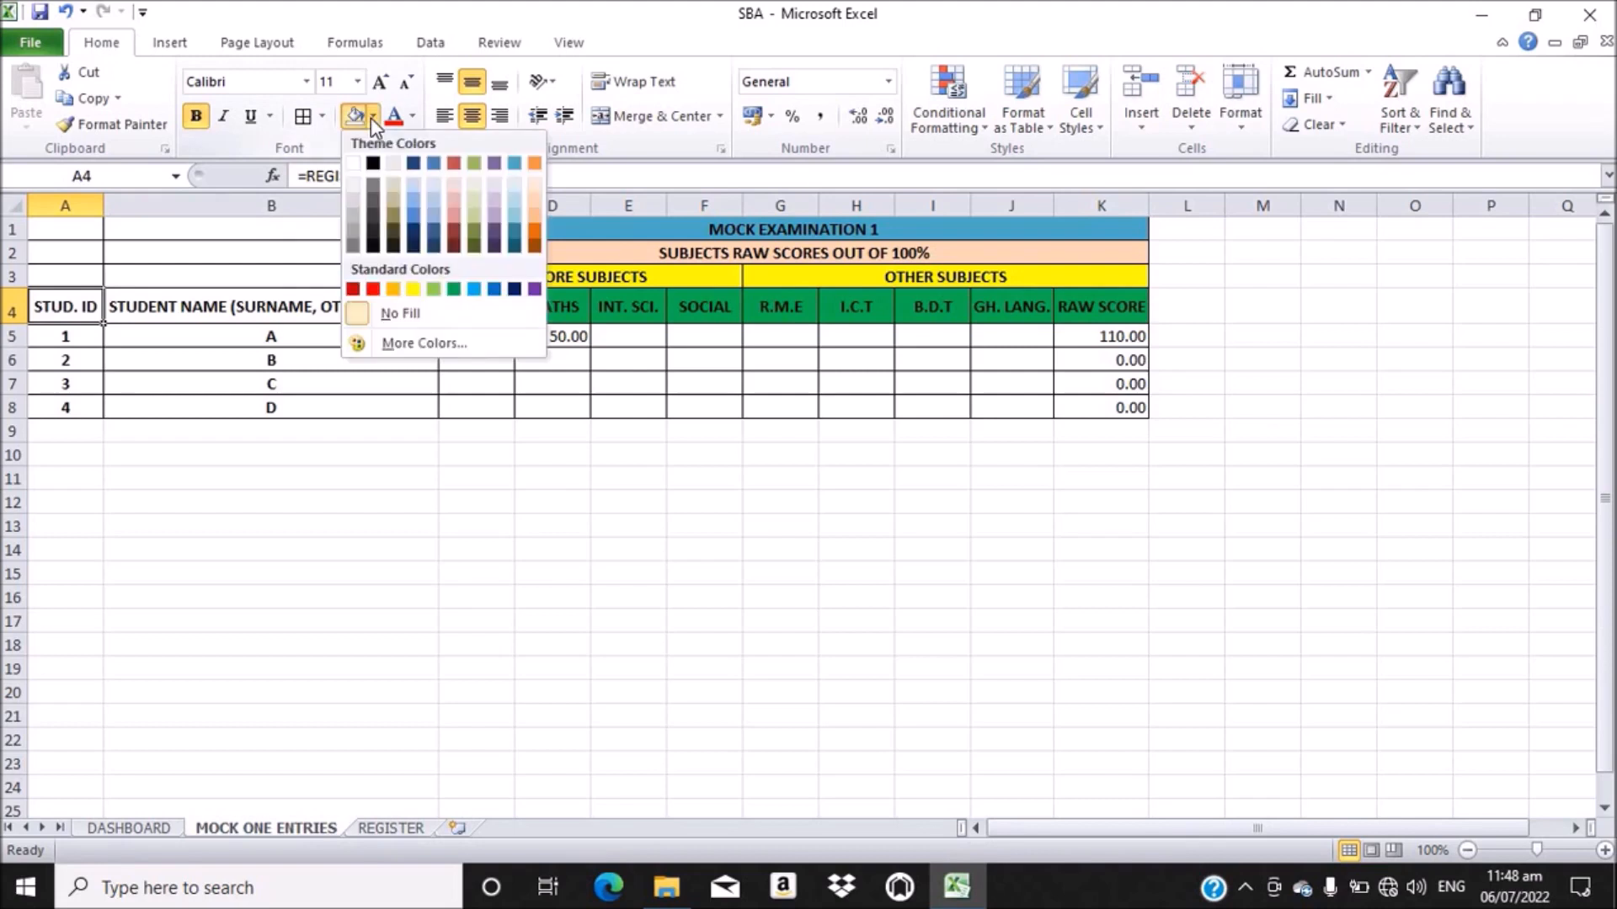
left_click(457, 167)
left_click(251, 305)
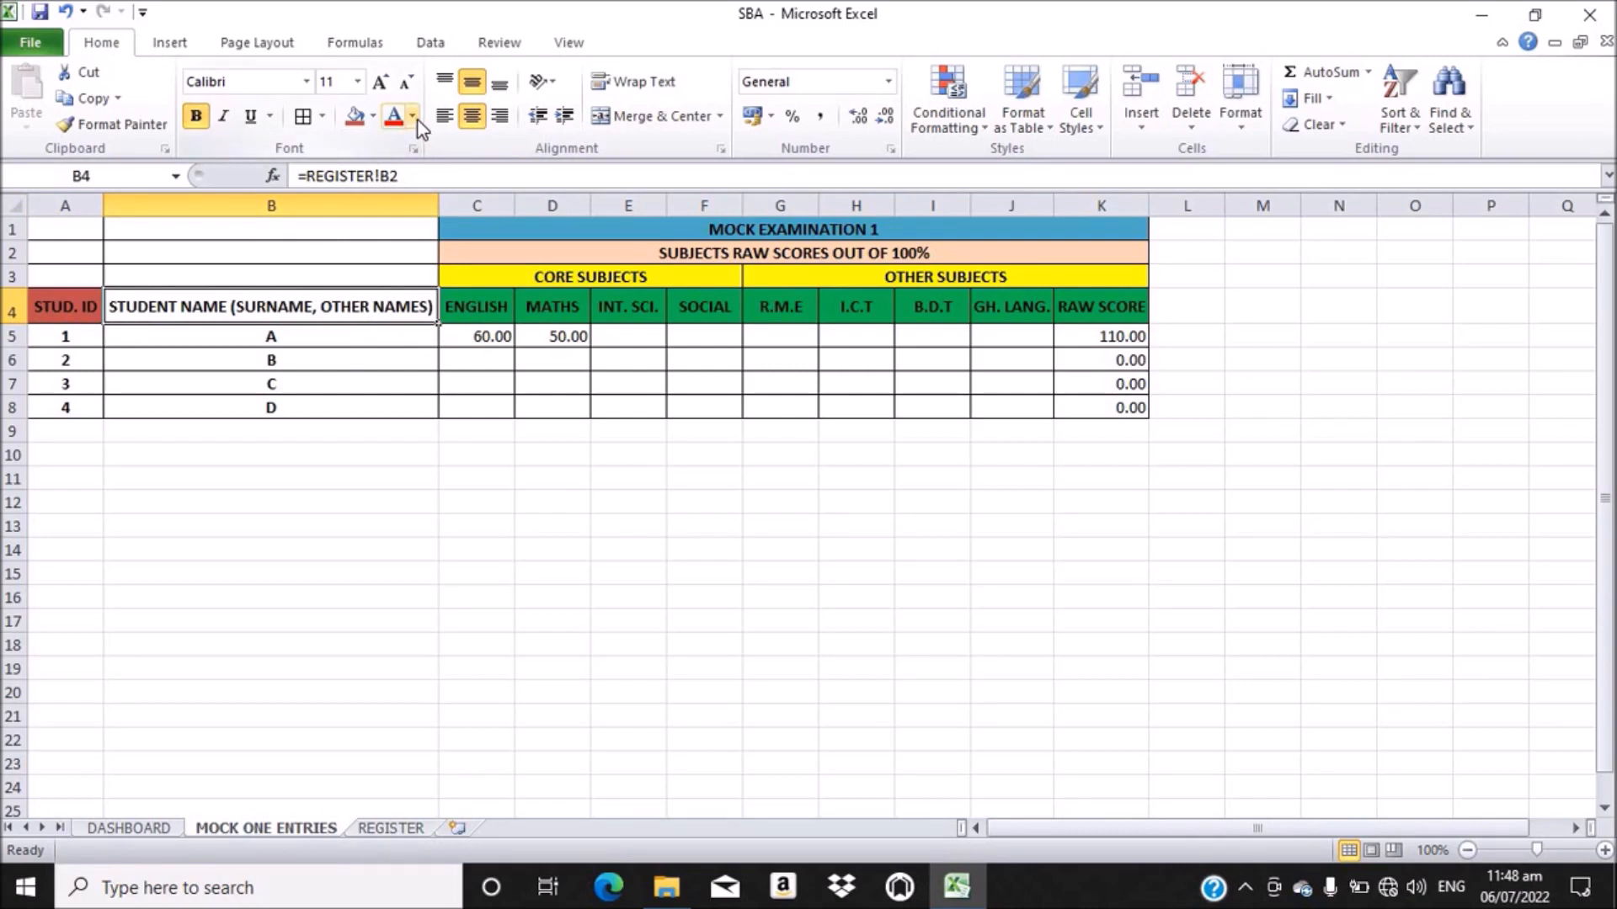
left_click(376, 117)
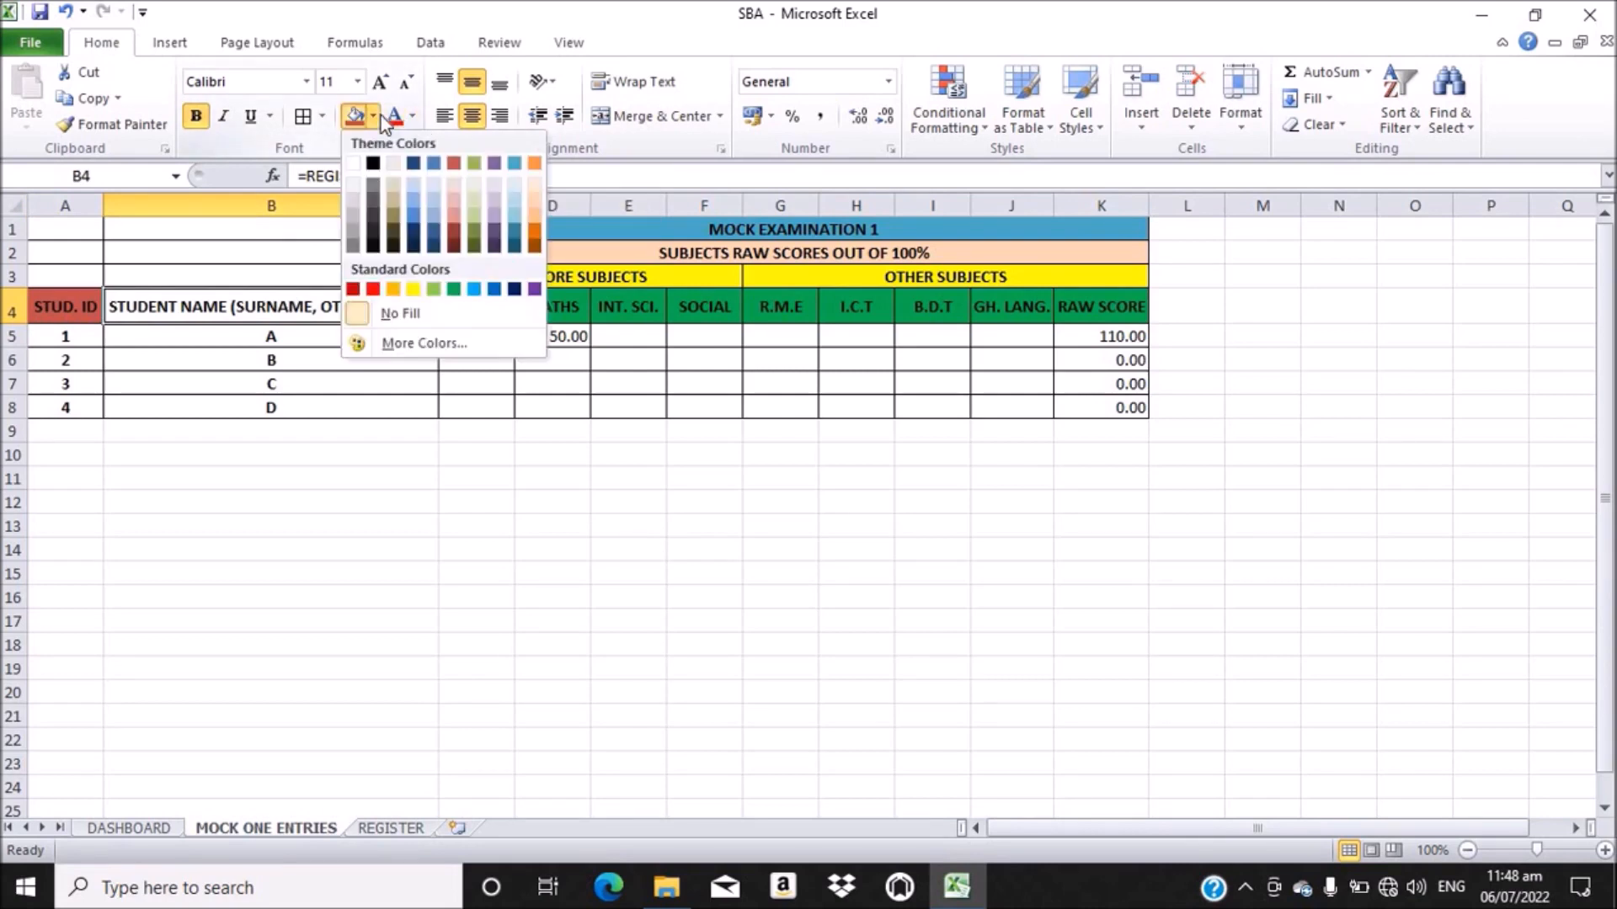
left_click(534, 163)
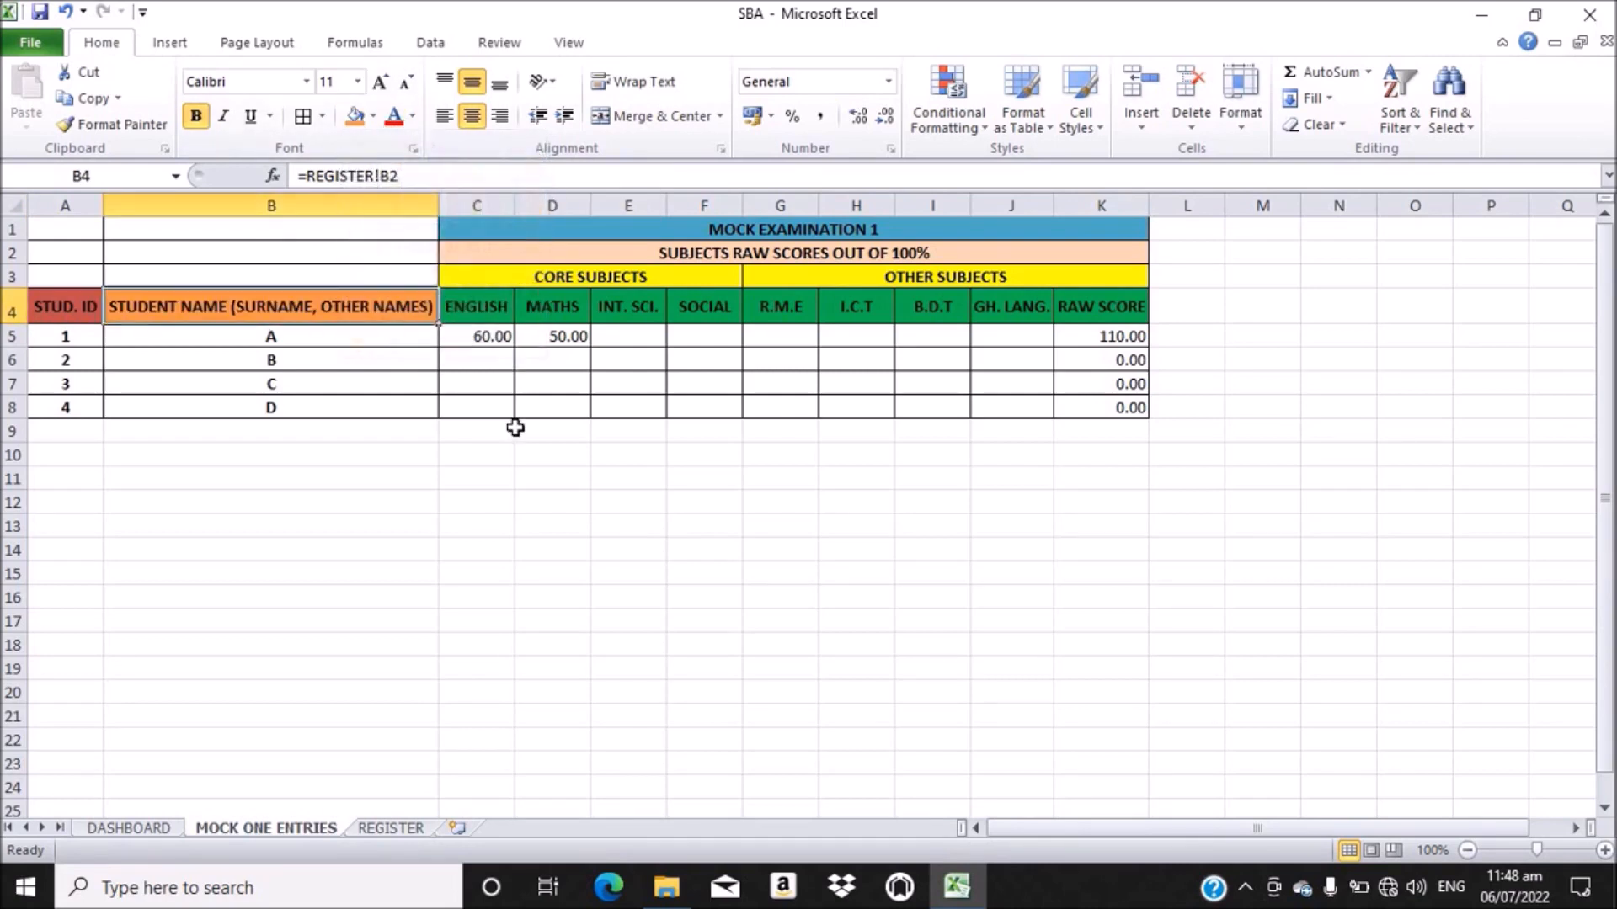
- Left-align the student names in B5:B8
left_click(303, 337)
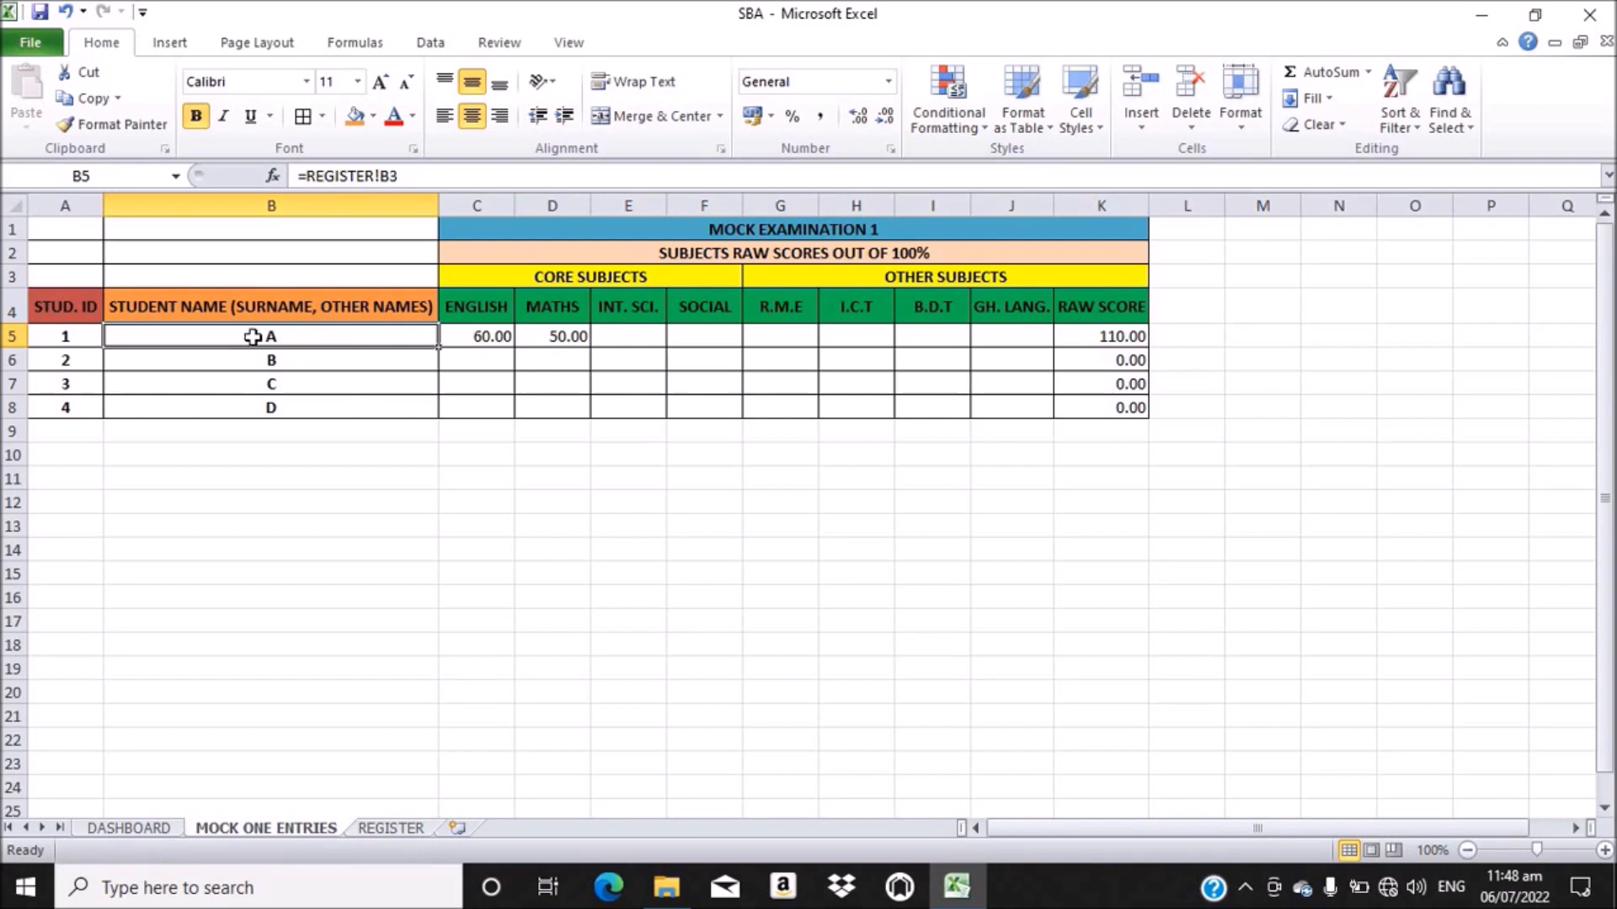
left_click_drag(218, 335, 252, 407)
left_click(445, 116)
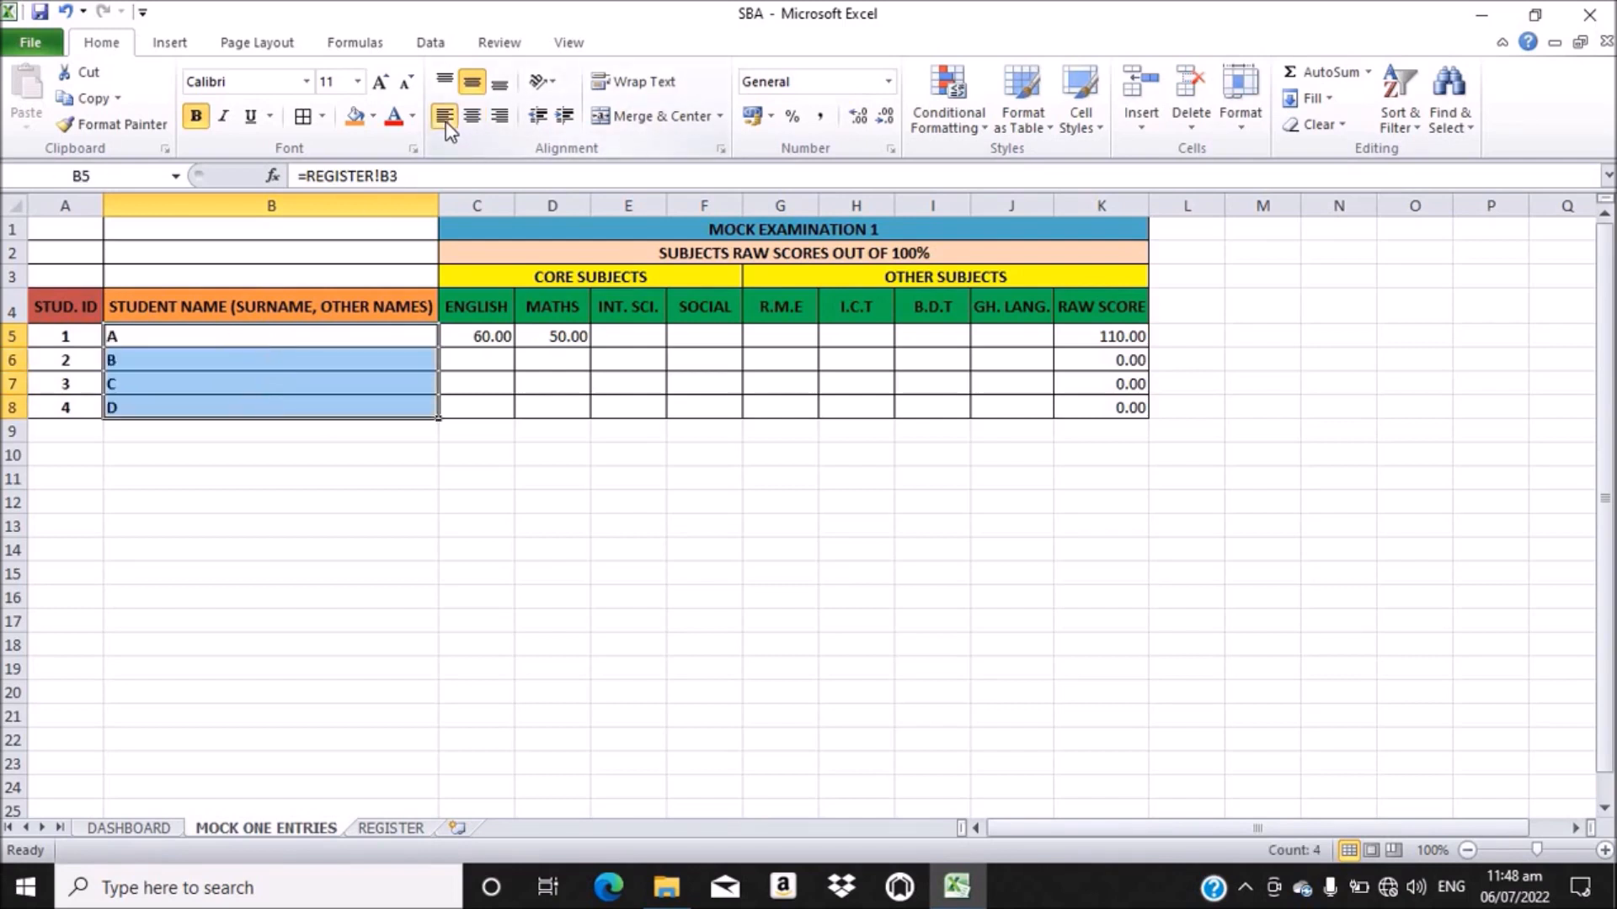
left_click(304, 342)
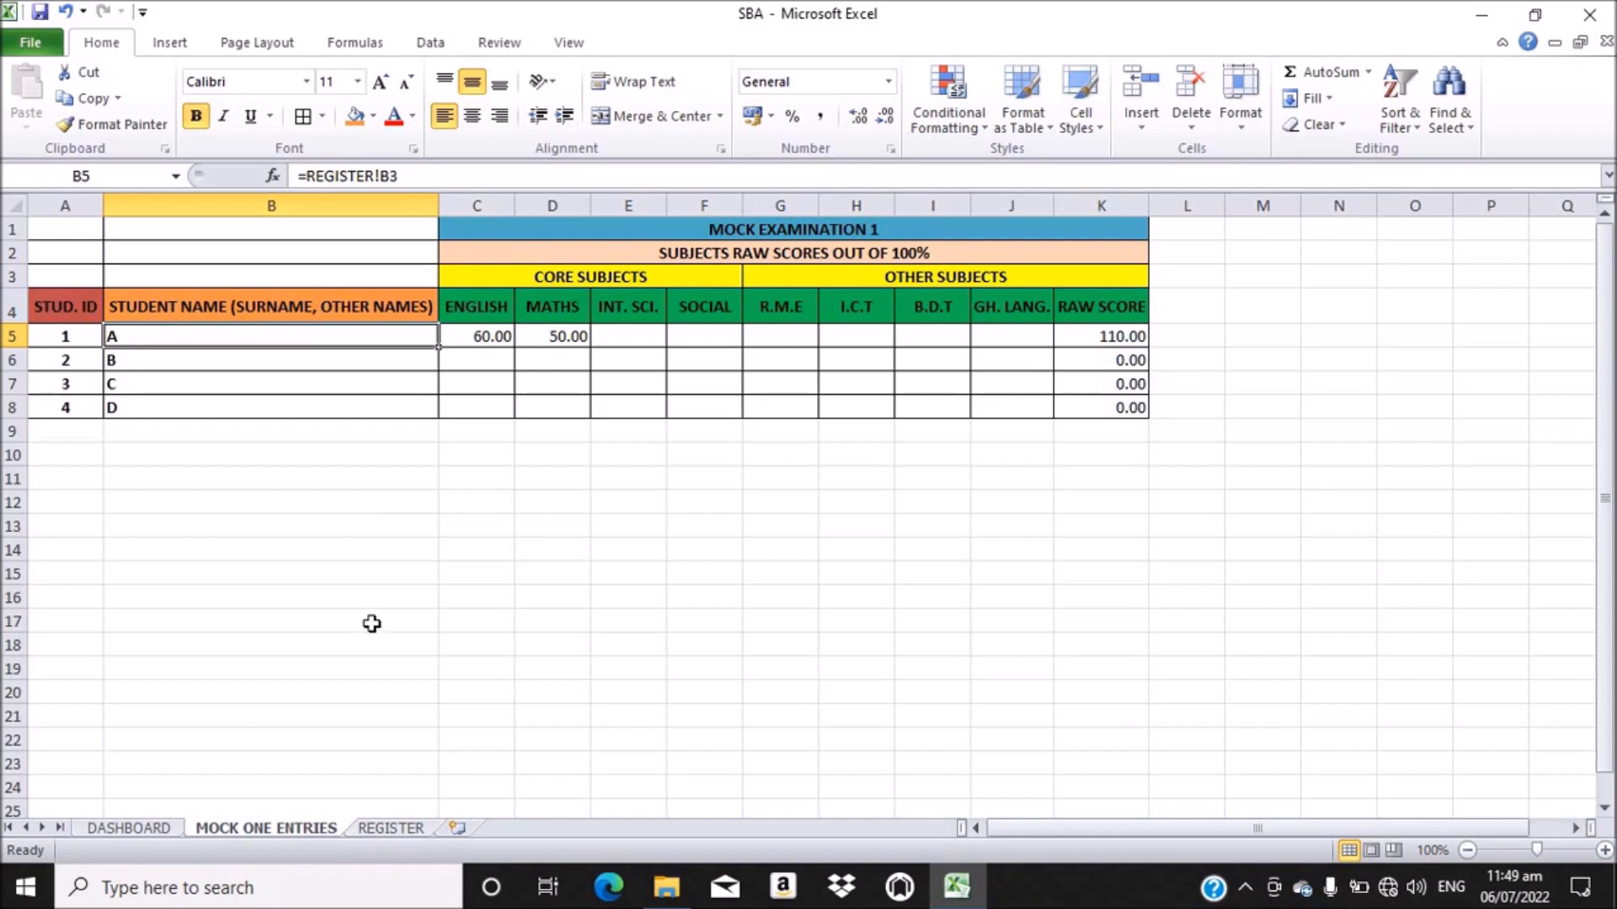
- Add a new worksheet after REGISTER and rename it MASTER SHEET
left_click(456, 825)
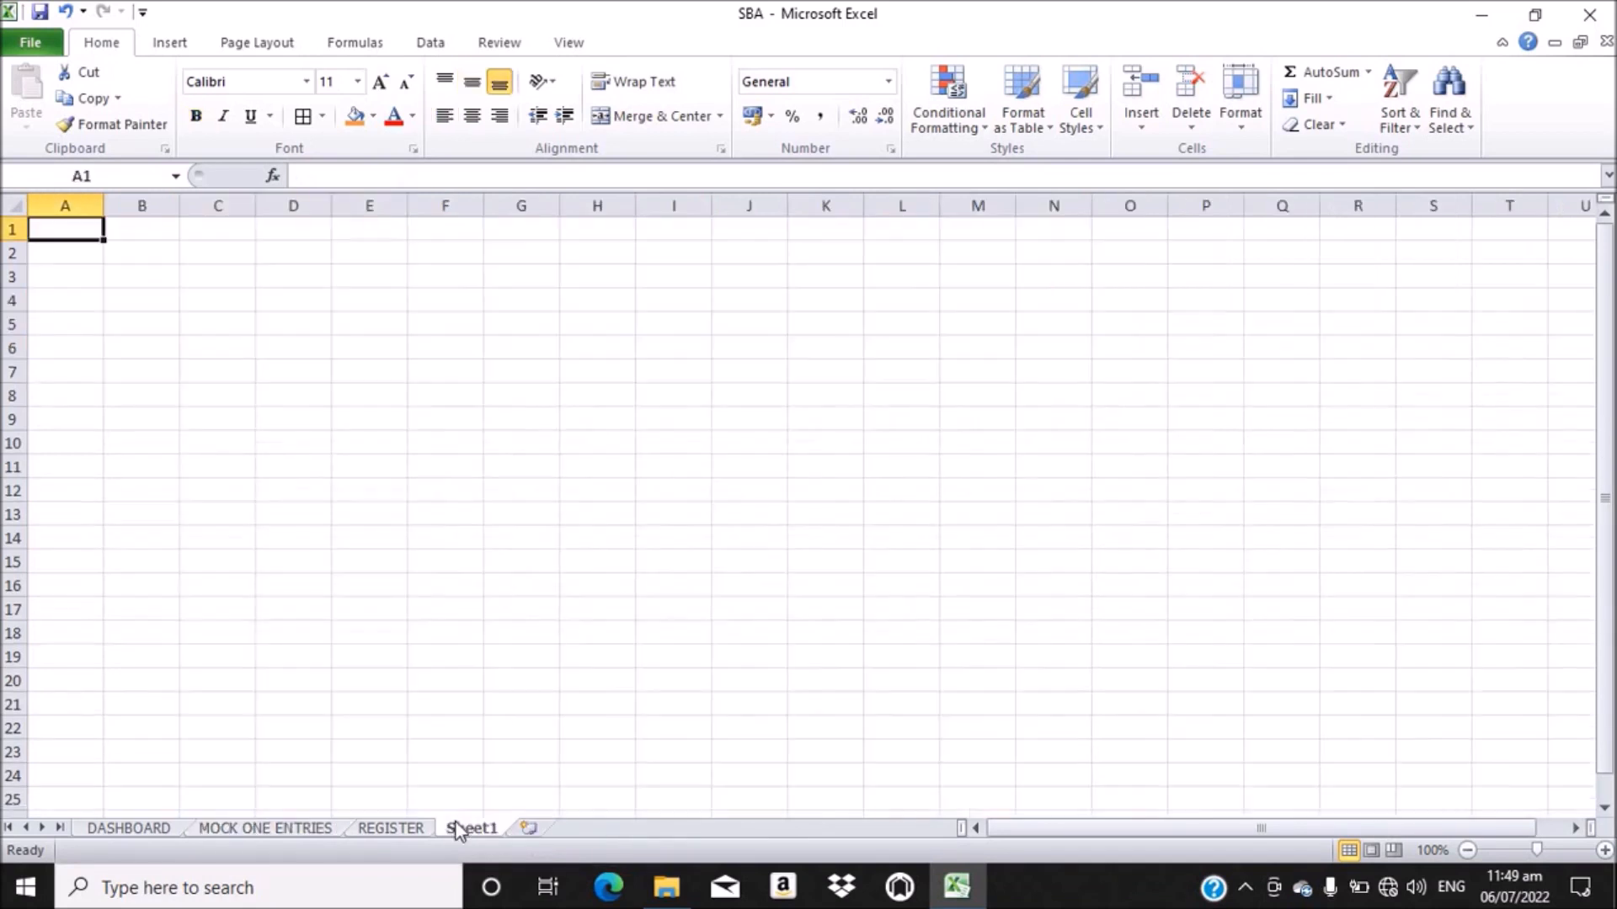
right_click(471, 823)
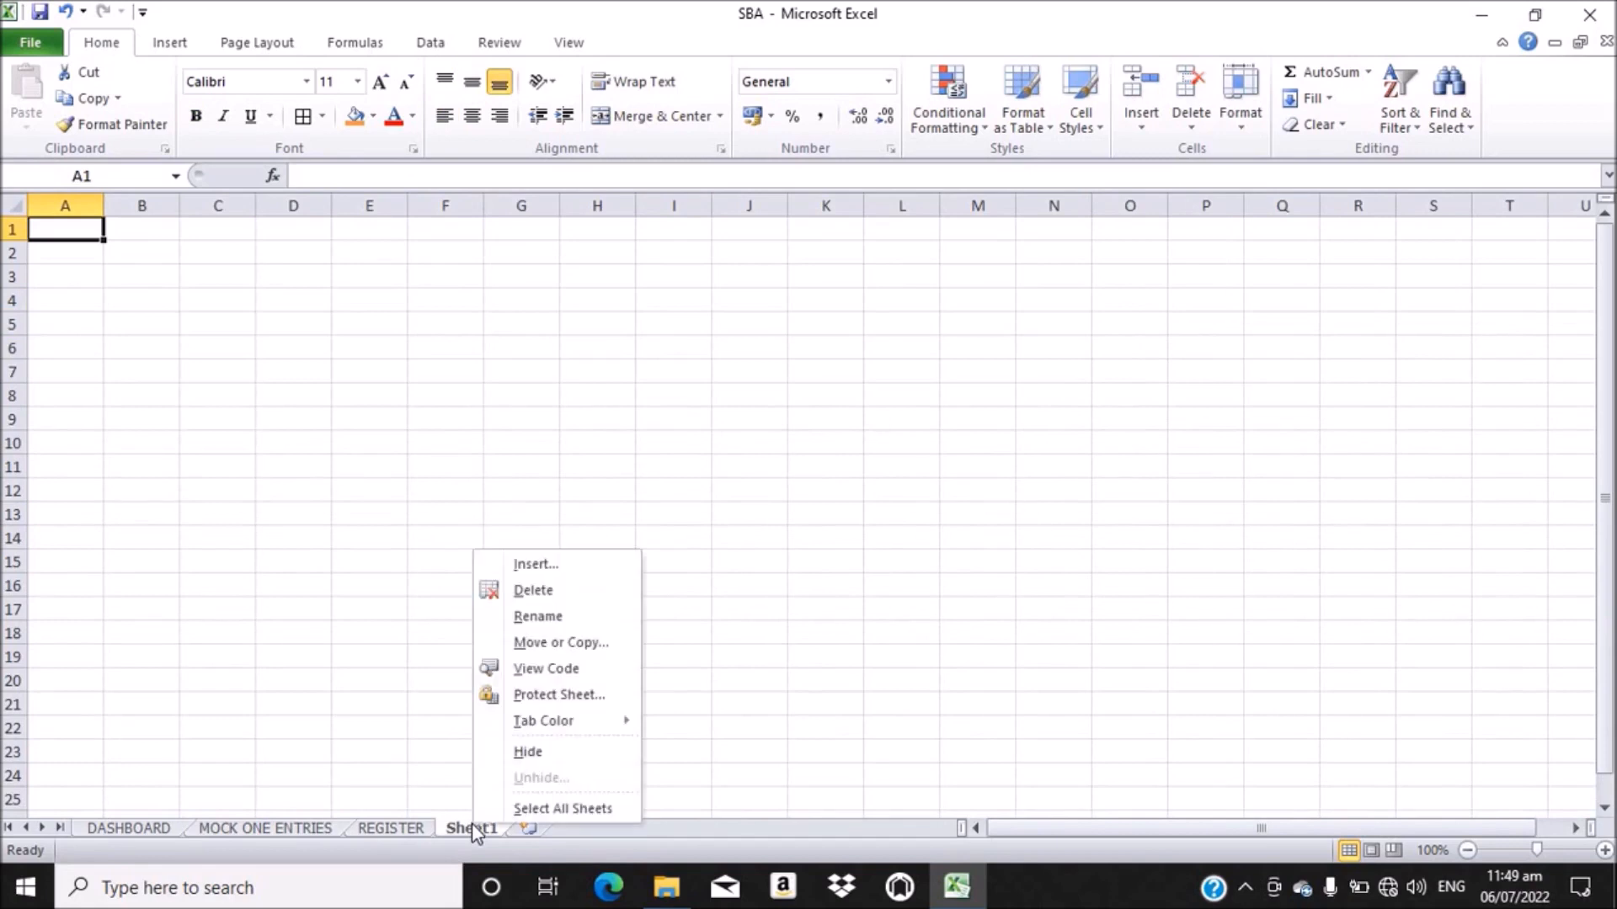
left_click(559, 617)
type("M")
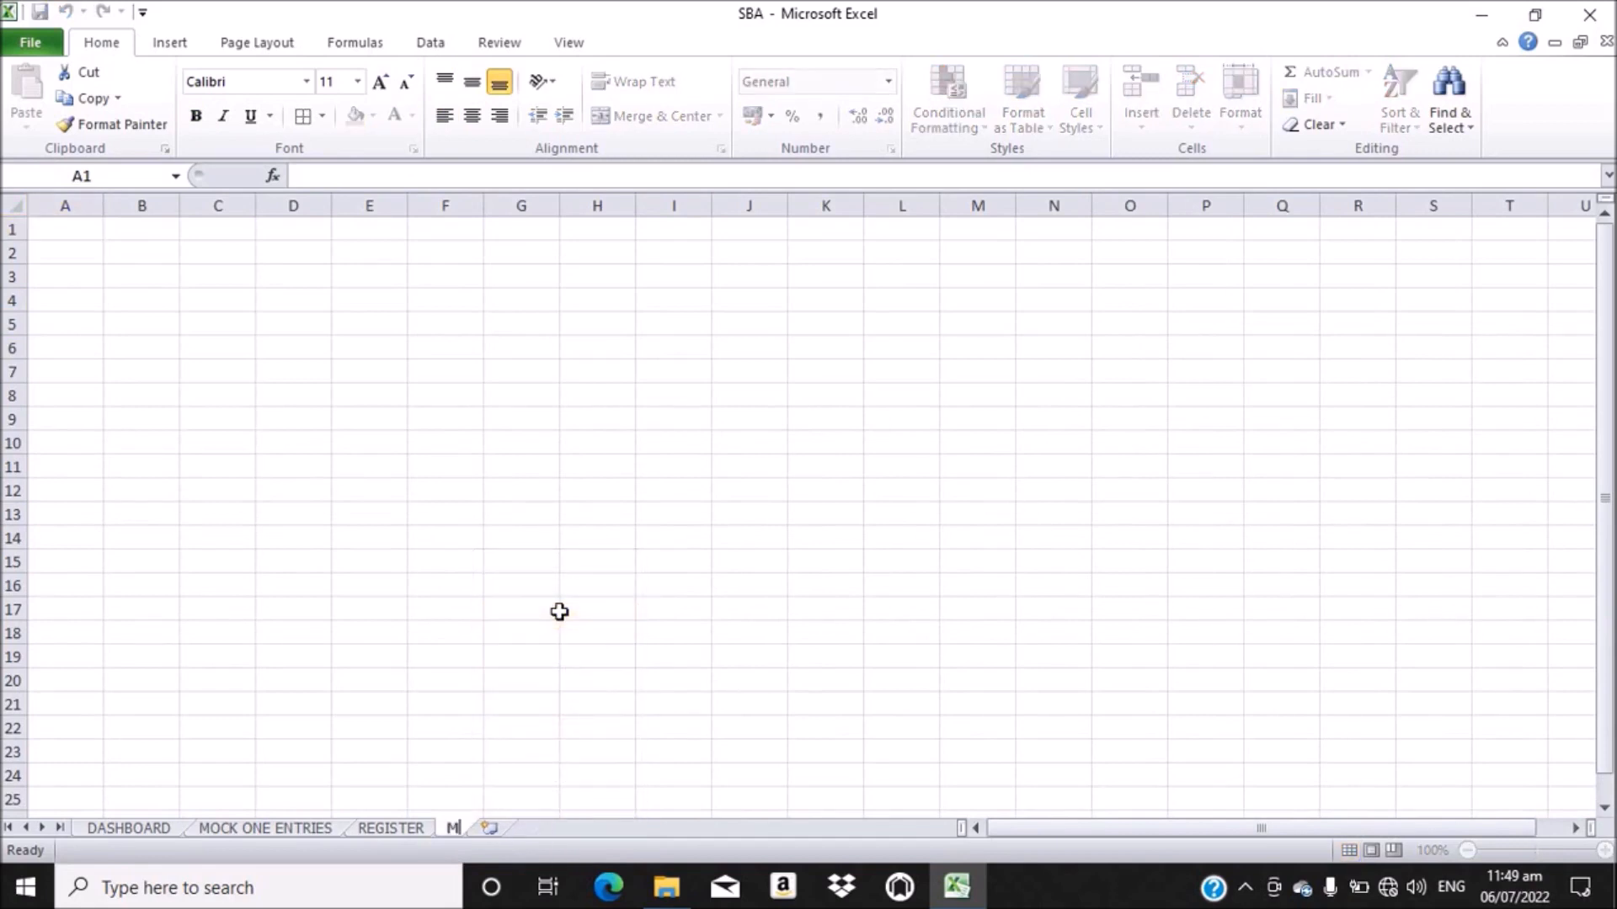
type("ASTER")
key("Return")
type("SHEET")
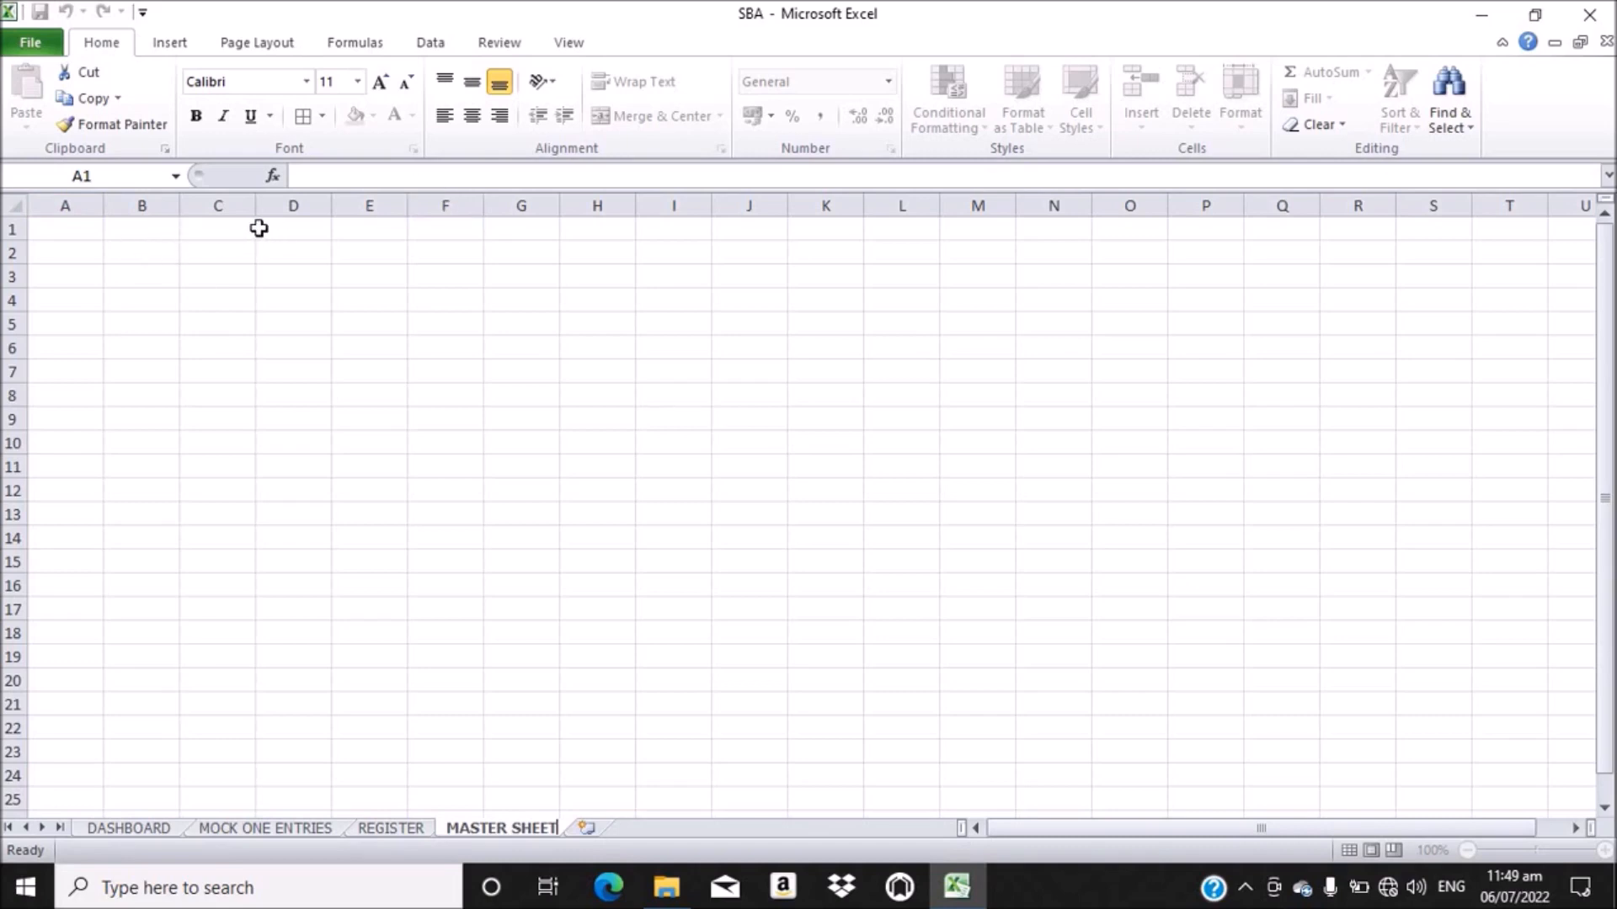
- Merge and center cells D1:Q1 on the MASTER SHEET
left_click(73, 253)
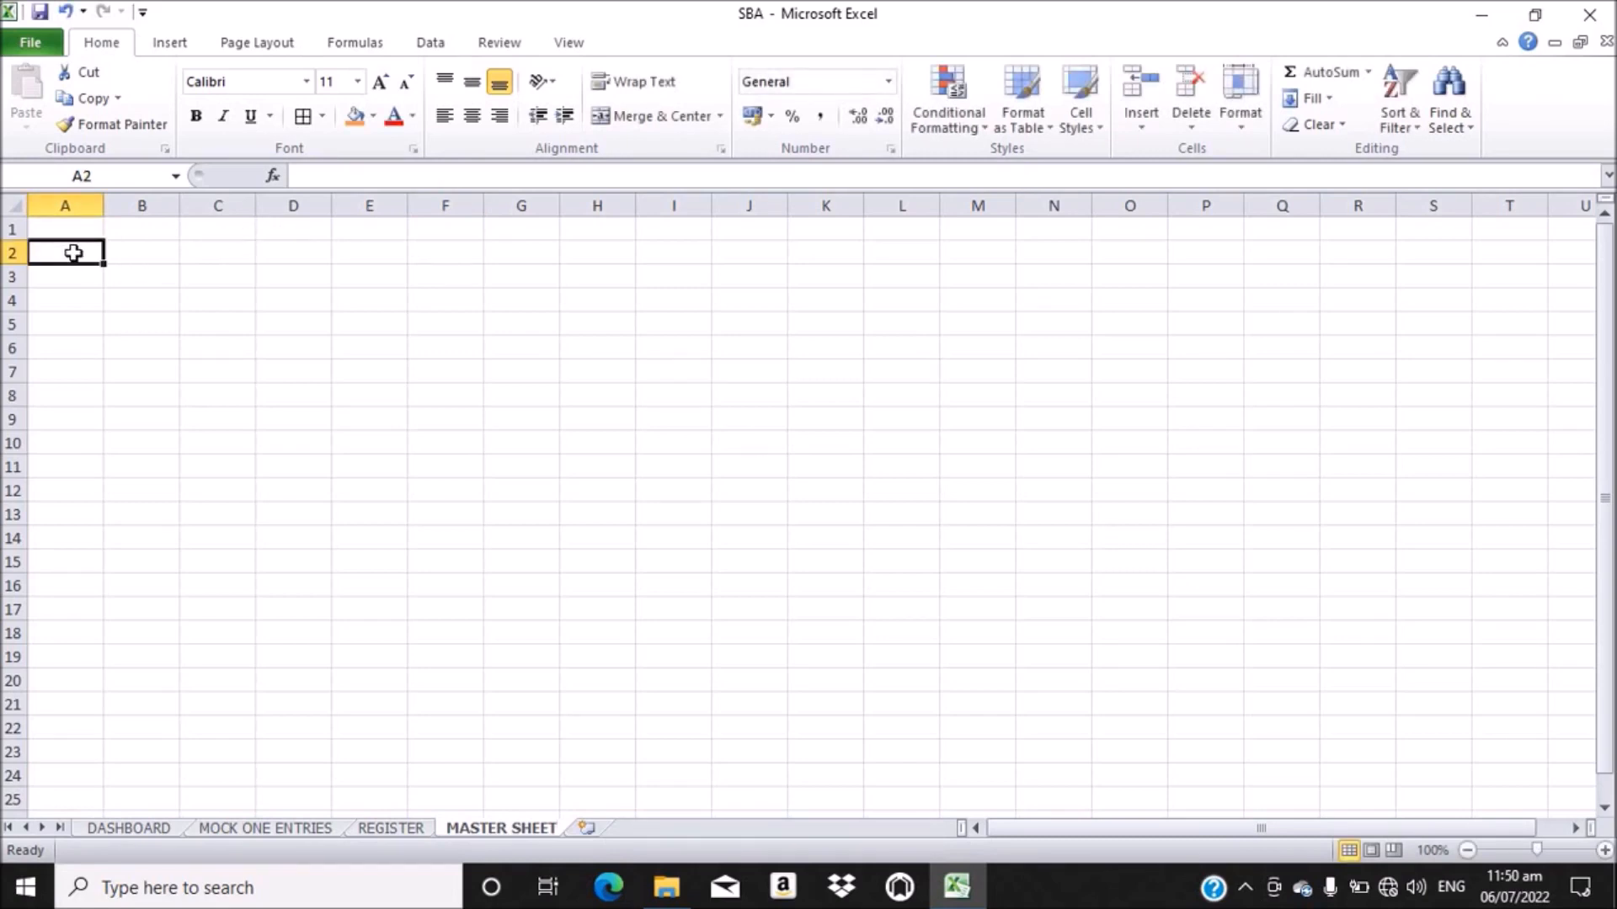
left_click(305, 225)
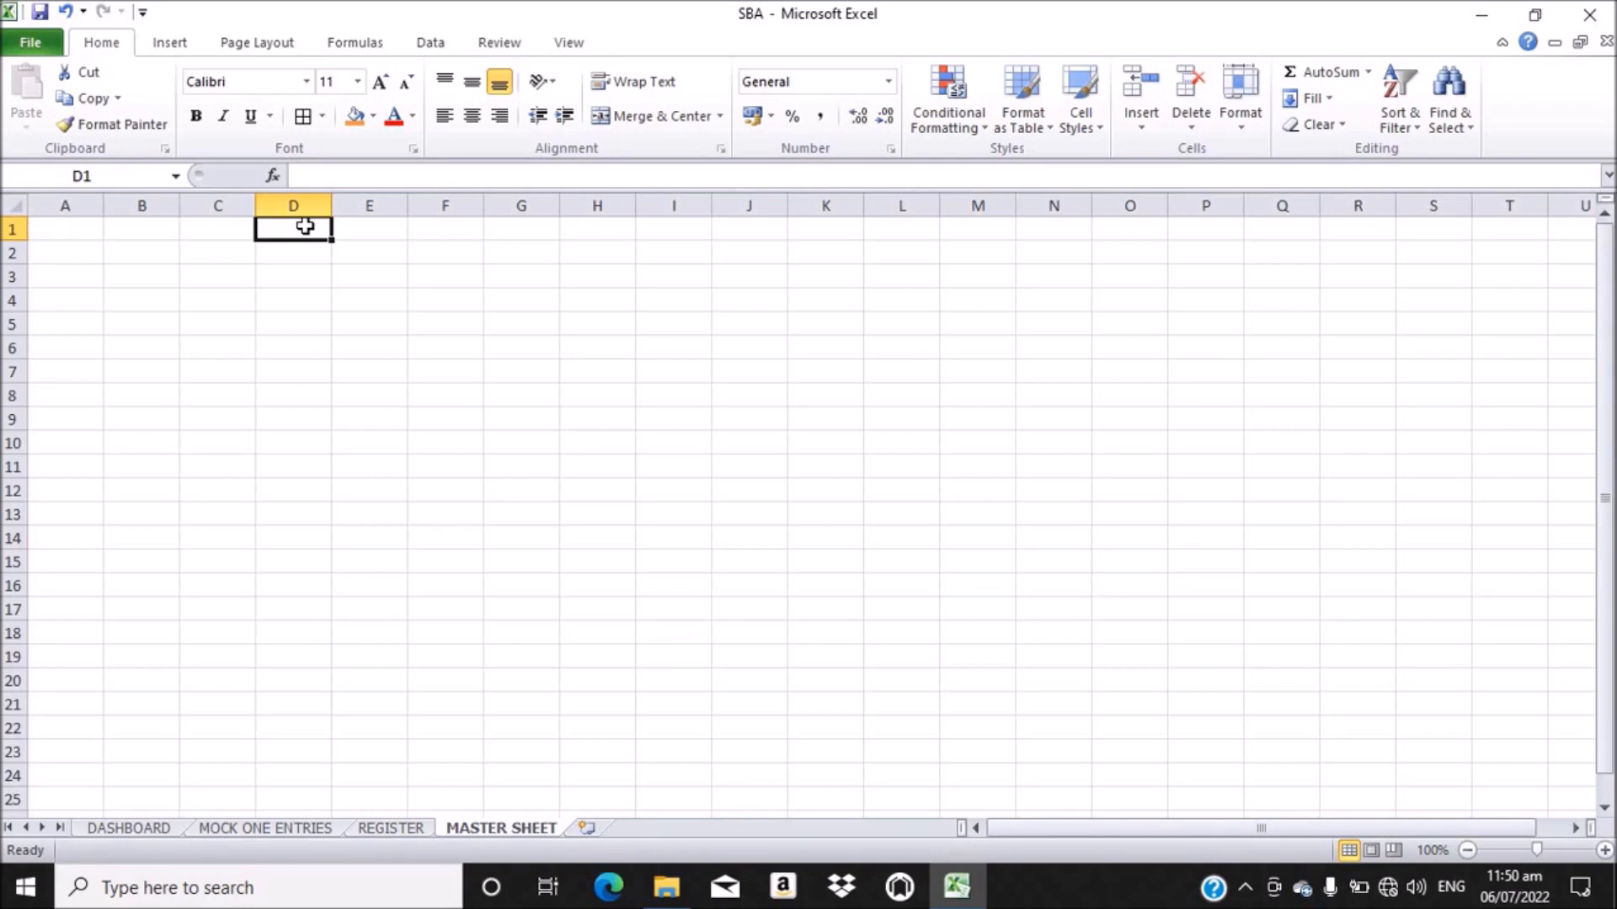
left_click_drag(305, 225, 1285, 213)
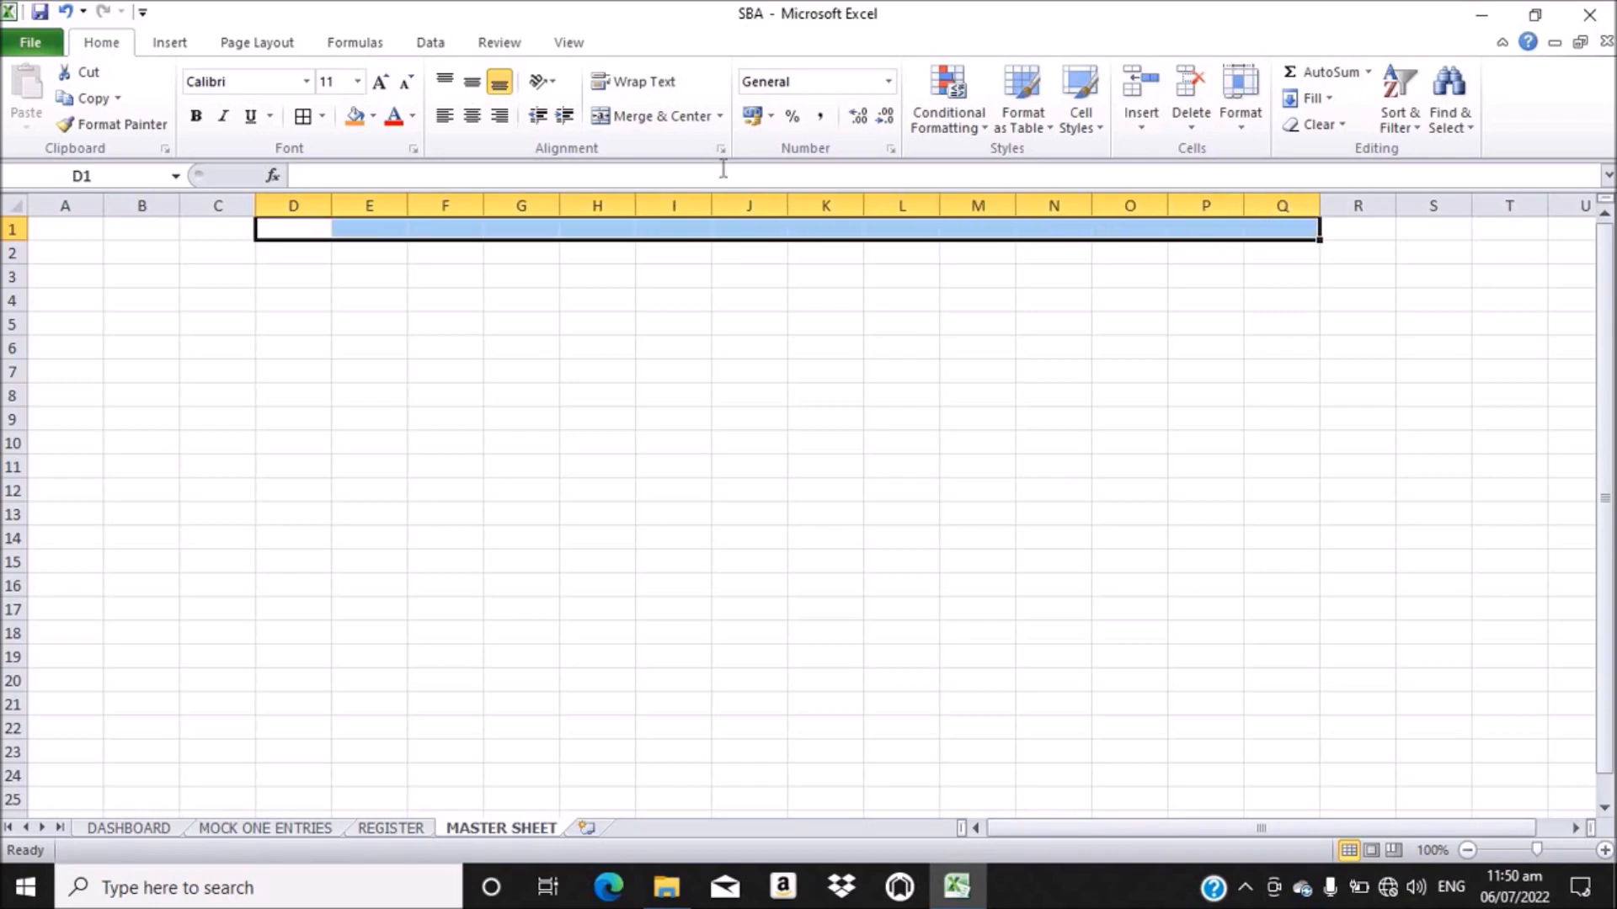
left_click(648, 119)
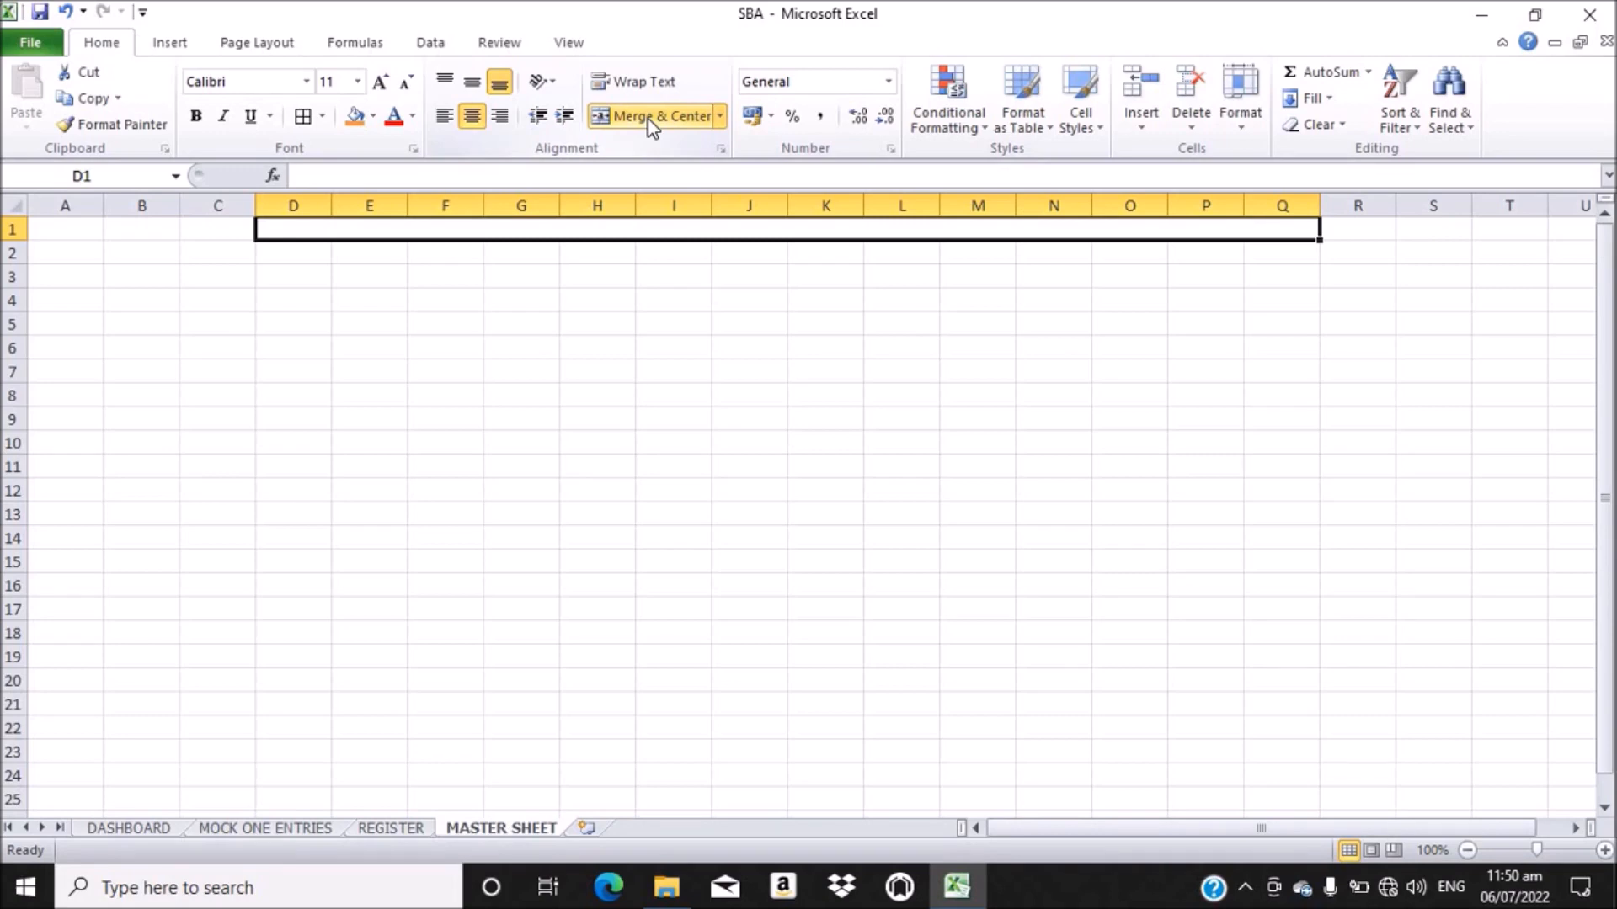
- Enter the title DEMO BASIC SCHOOL - ASSIN SOUTH in the merged cell D1
type("DE")
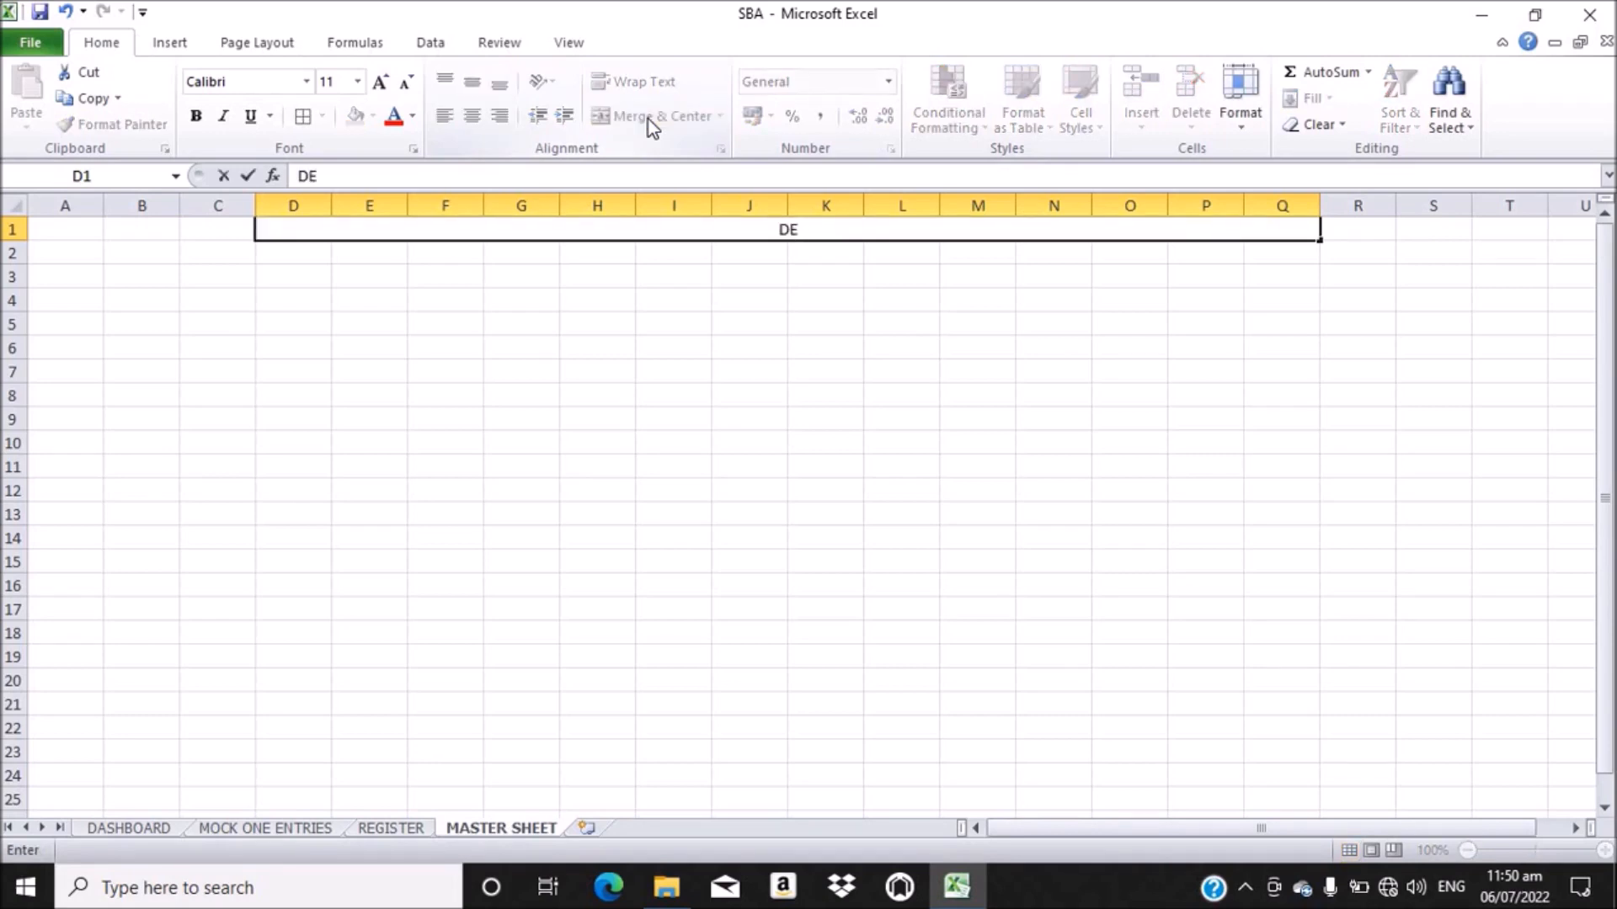
type("MO BA")
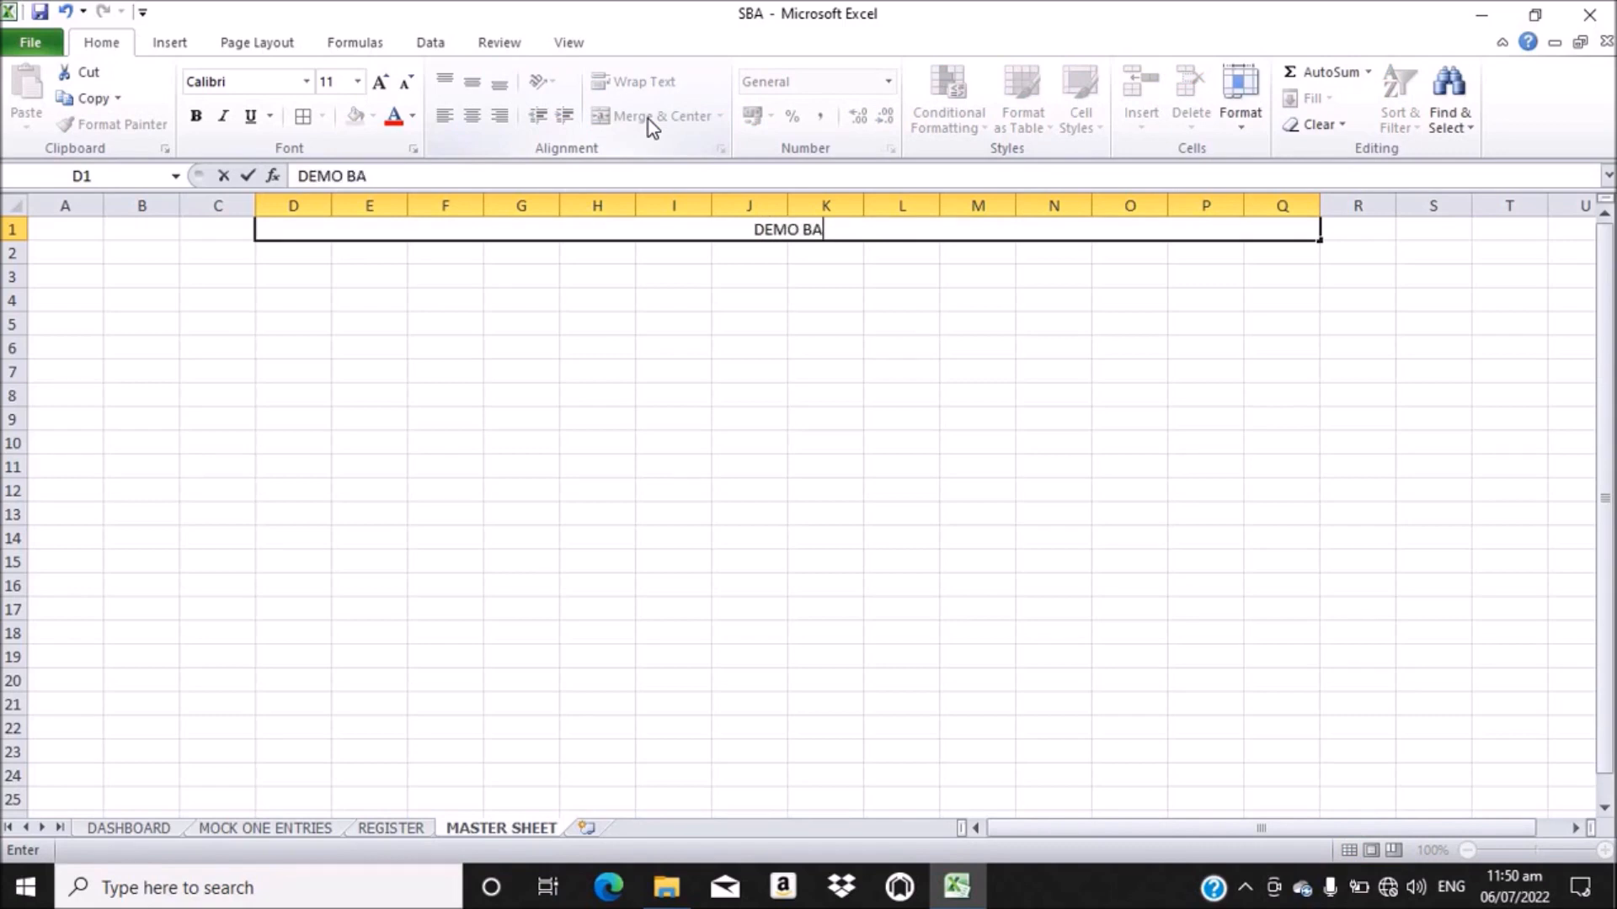
type("SIC")
type("SC")
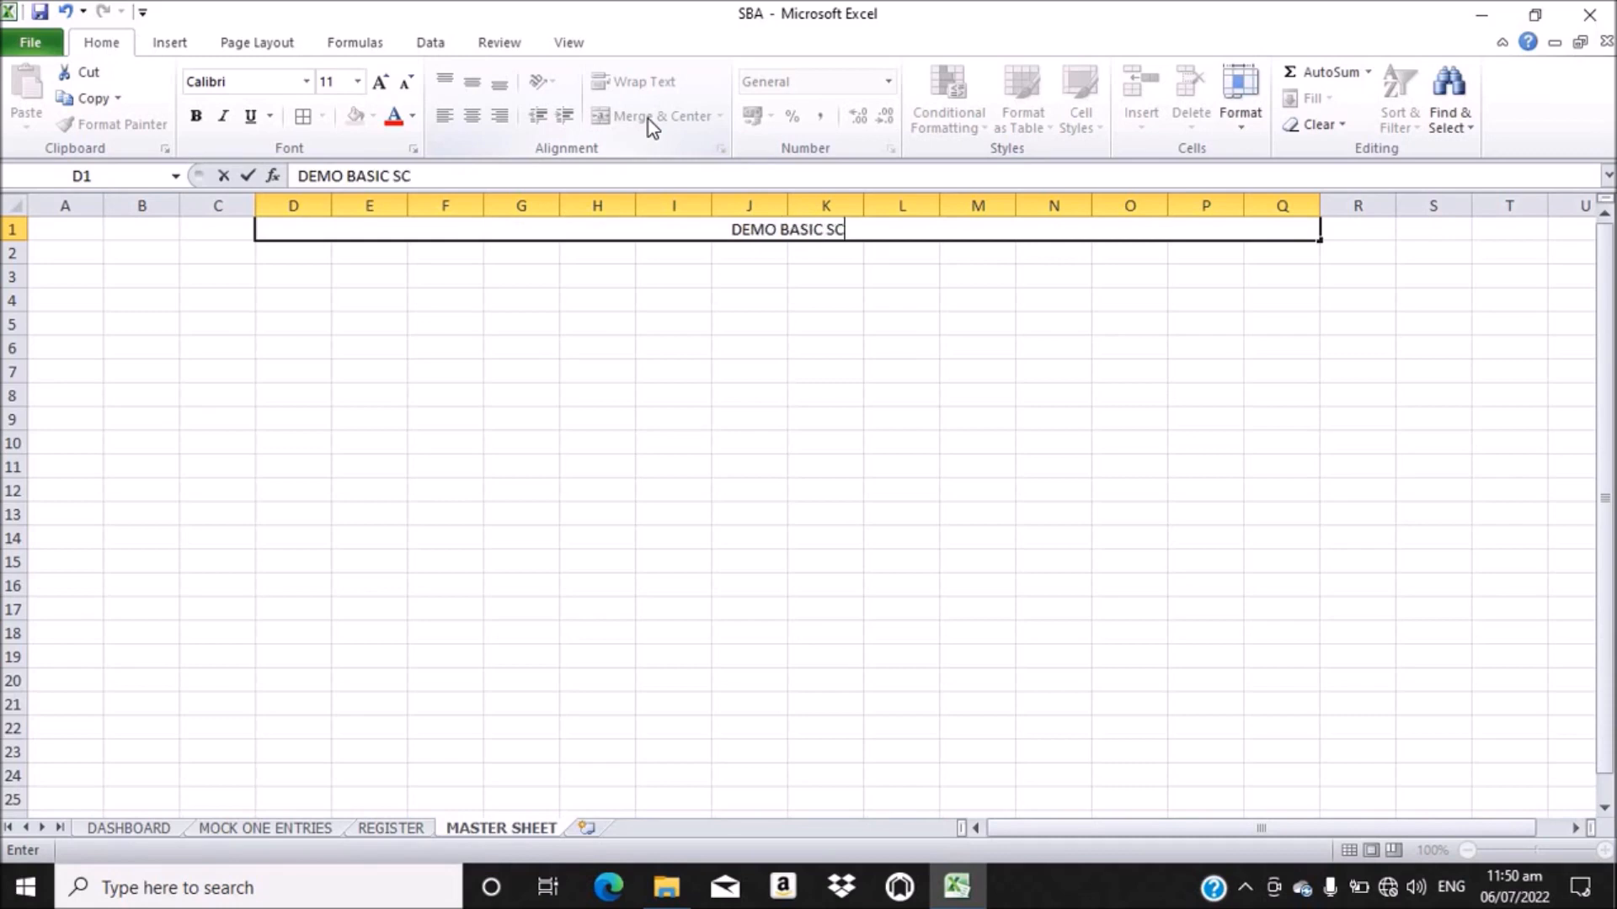
type("HOOL")
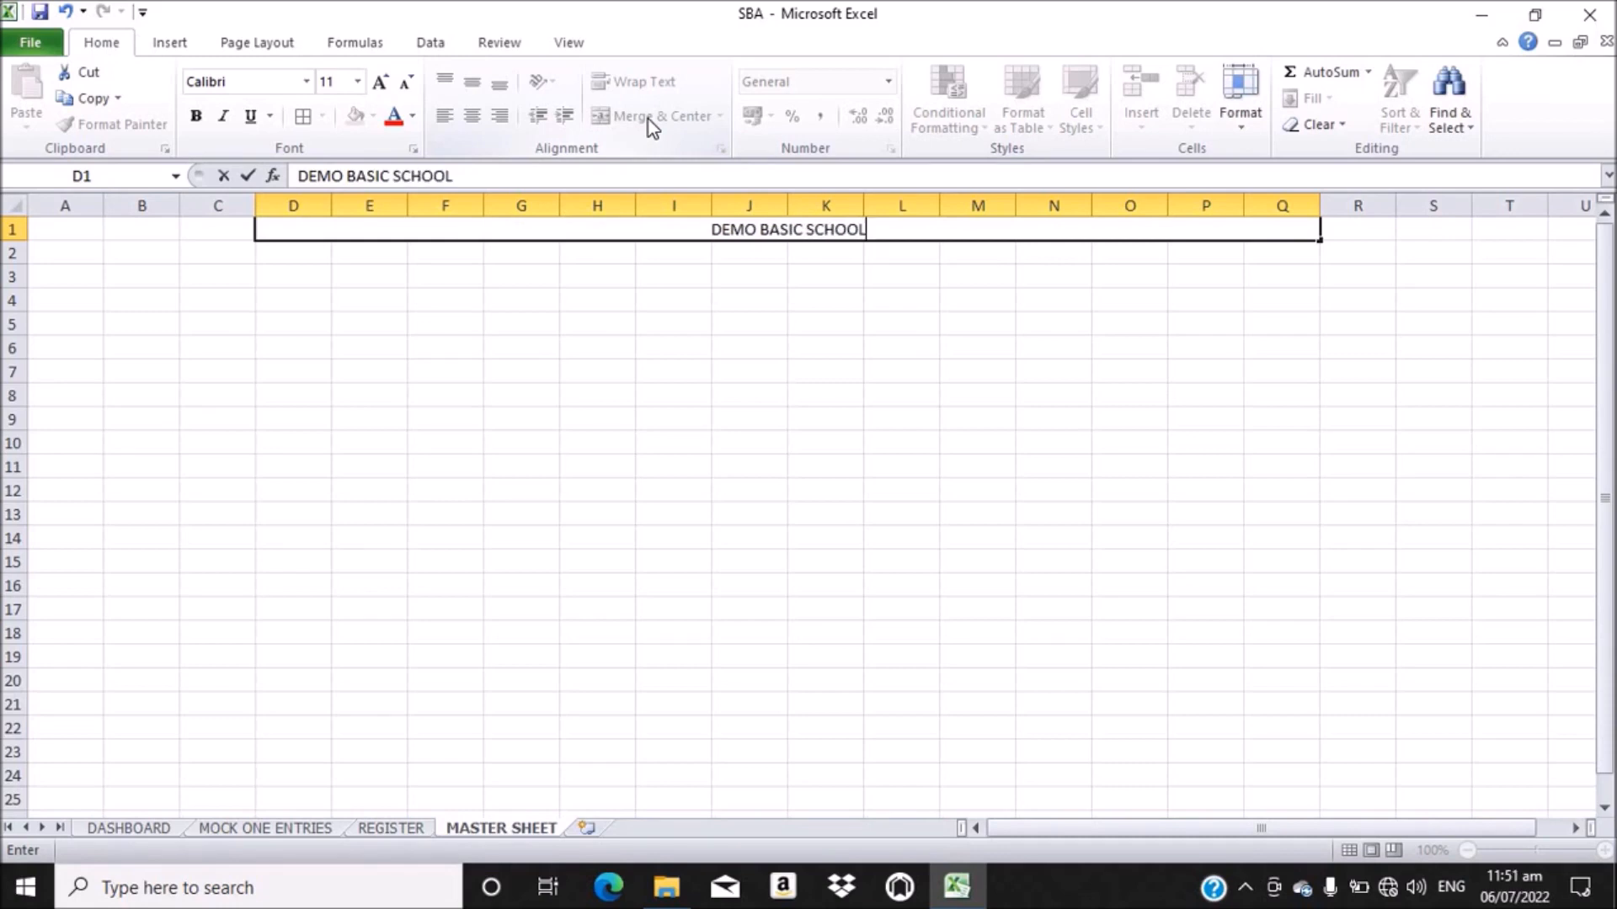
type(" -")
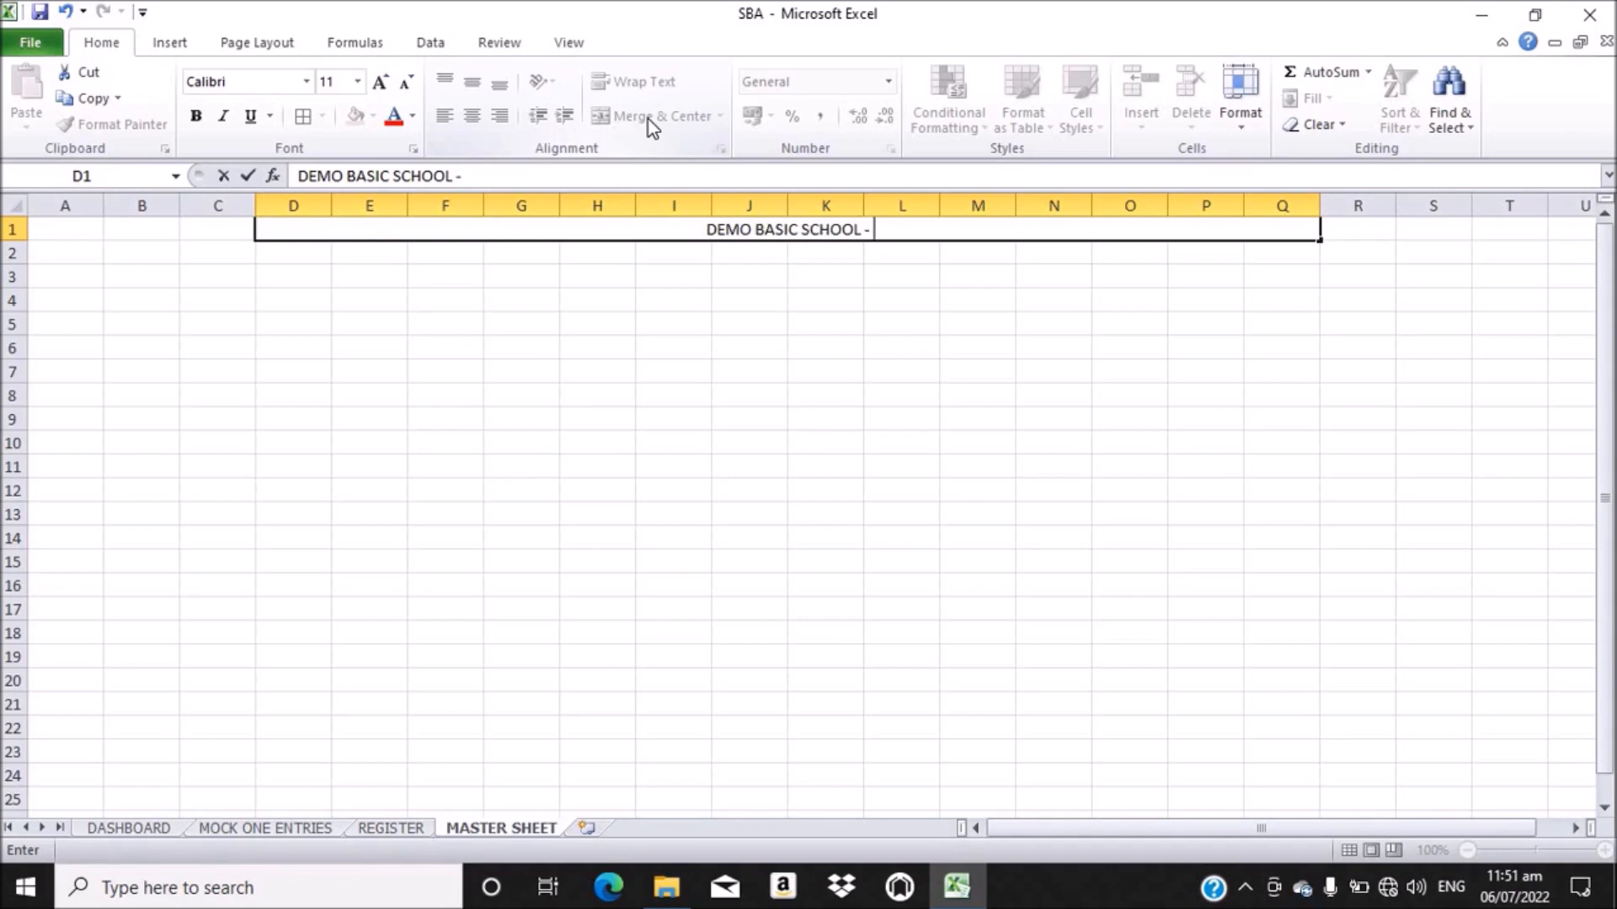
type(" ASSIN")
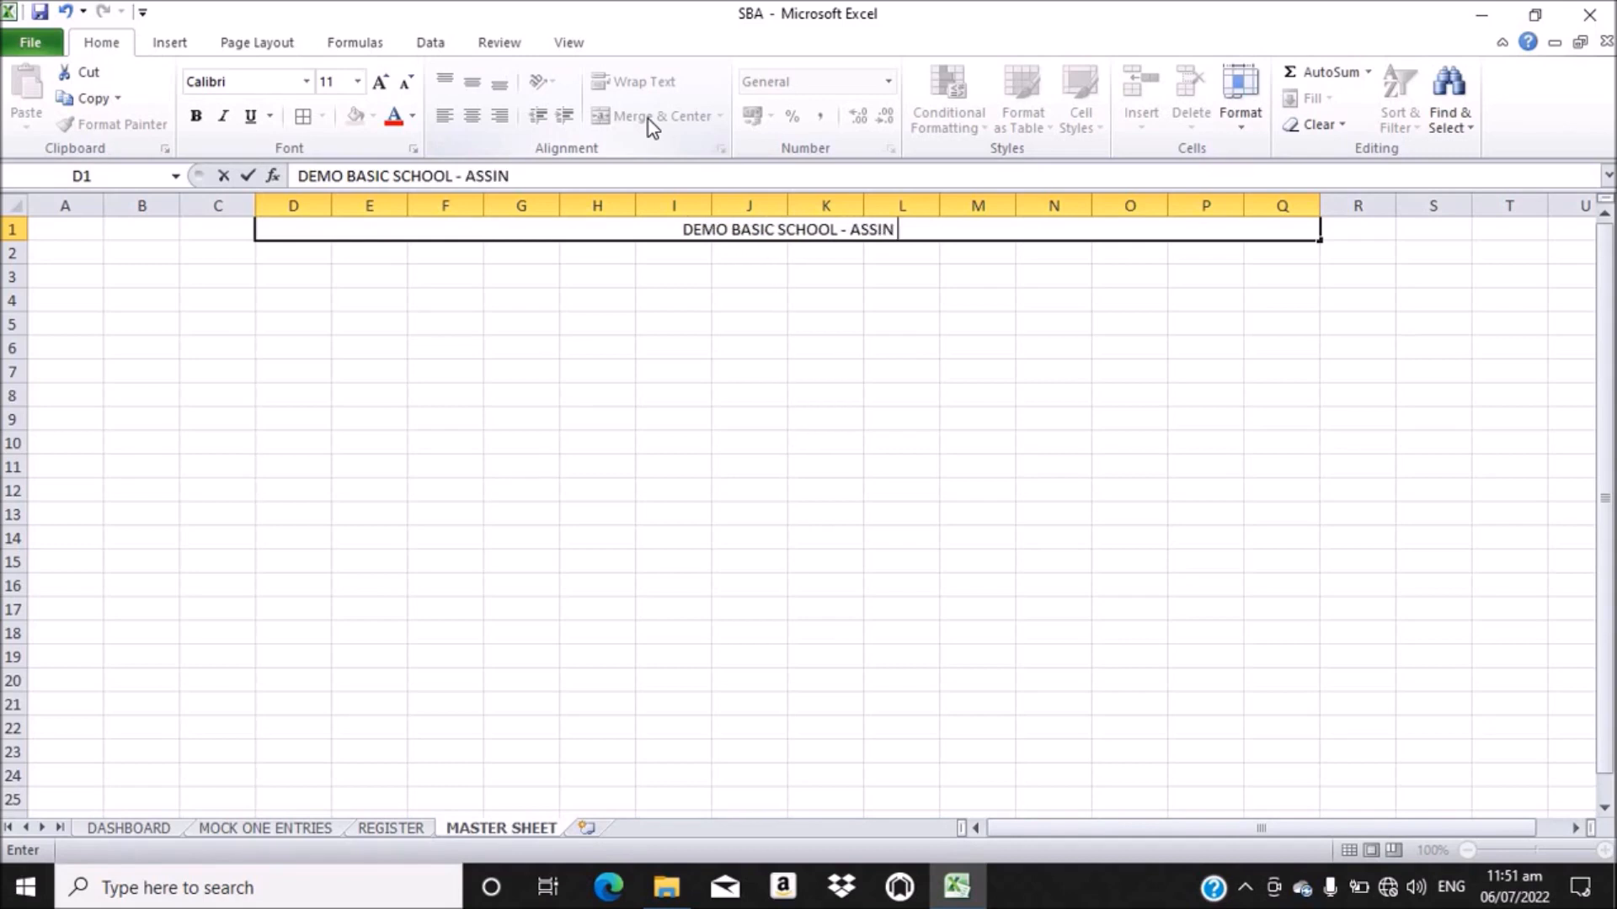
type(" SOUTH")
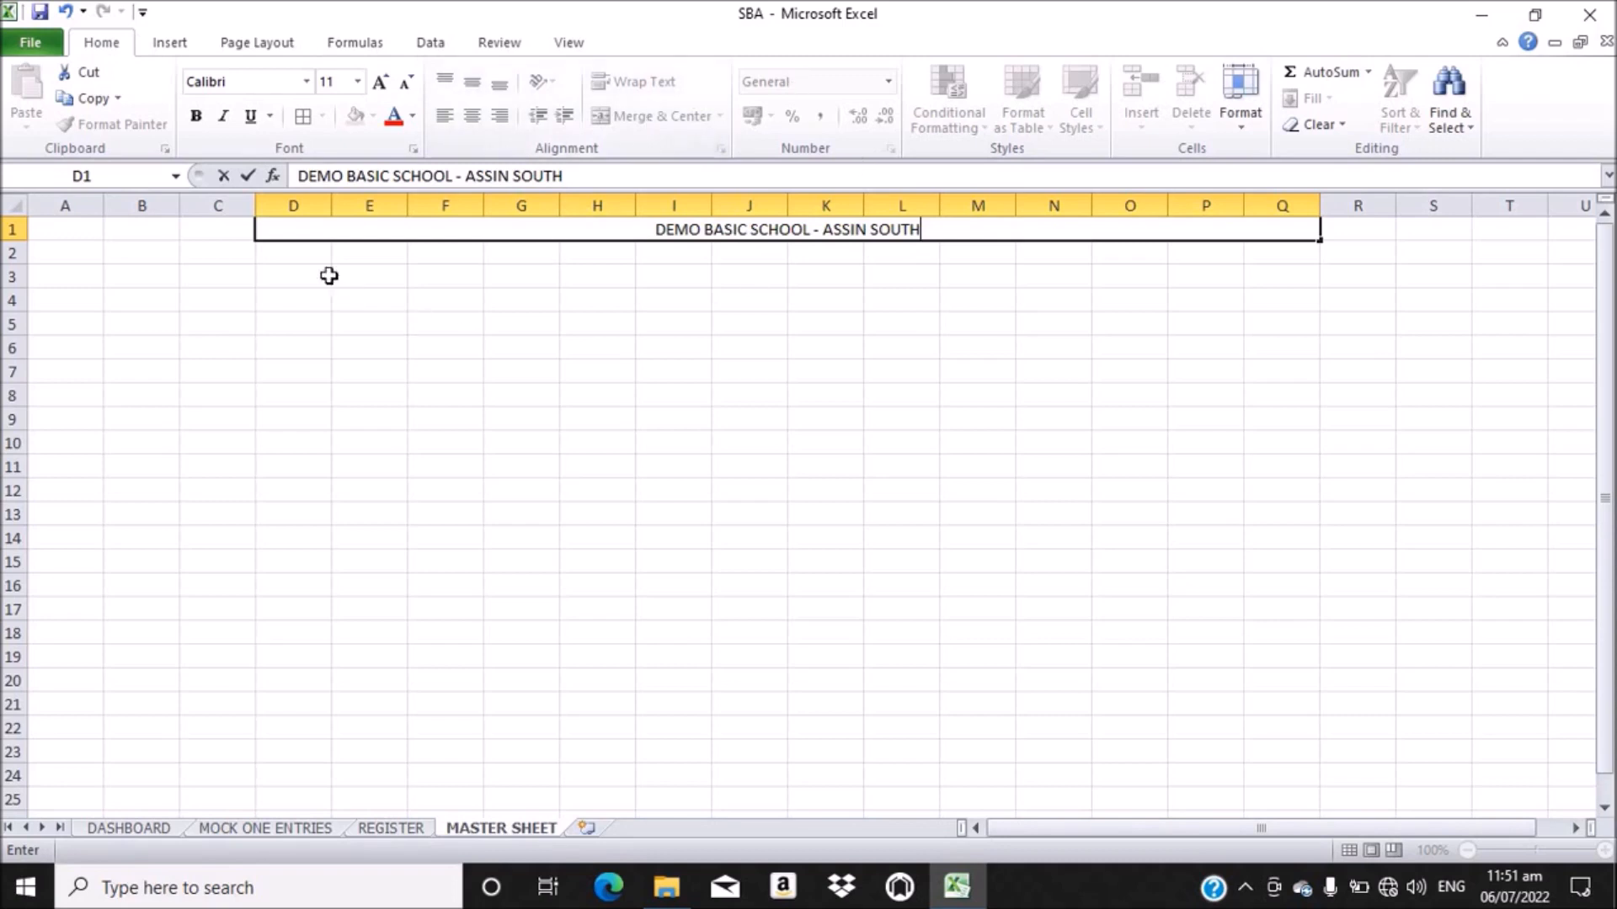
left_click(303, 250)
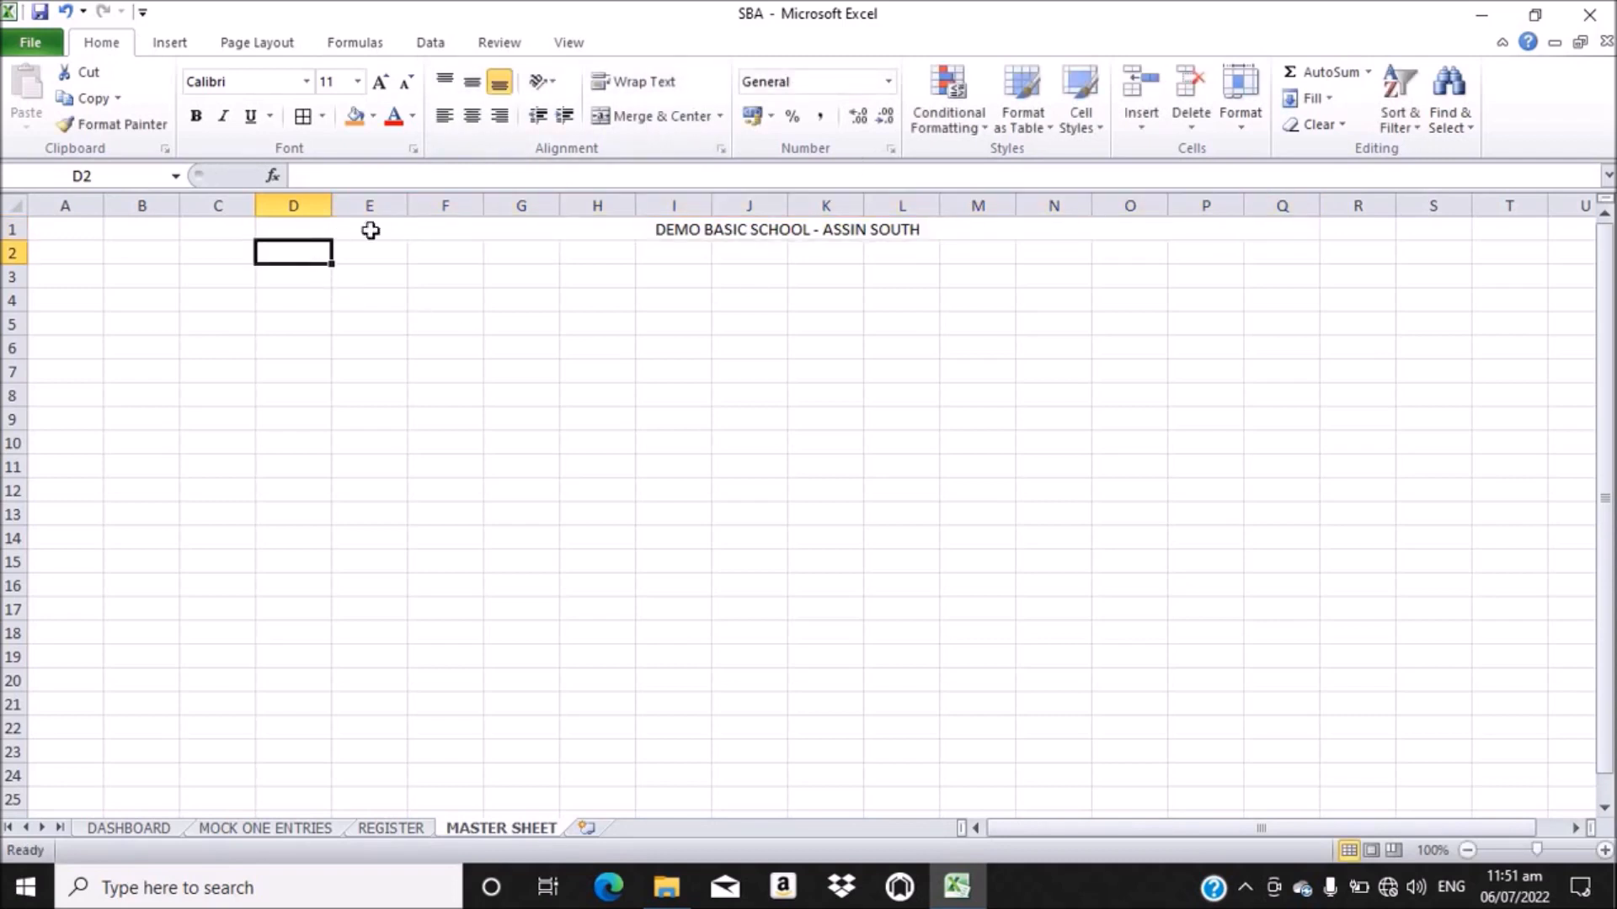
- Format the school title in merged cell D1 with a yellow fill, bold text and font size 14
left_click(400, 227)
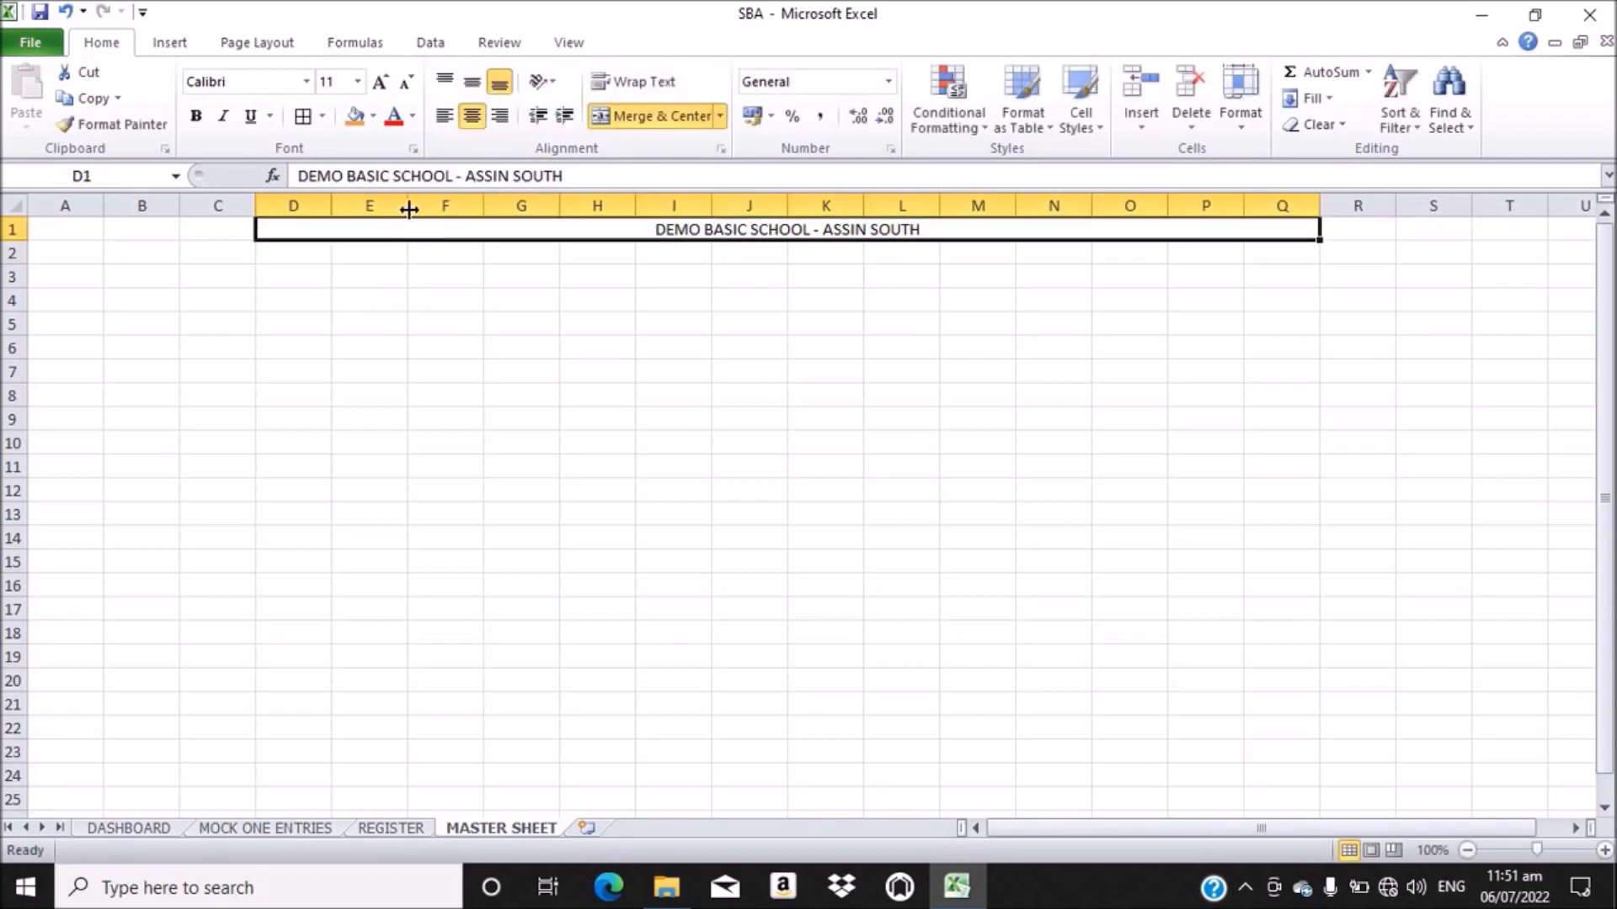
left_click(376, 118)
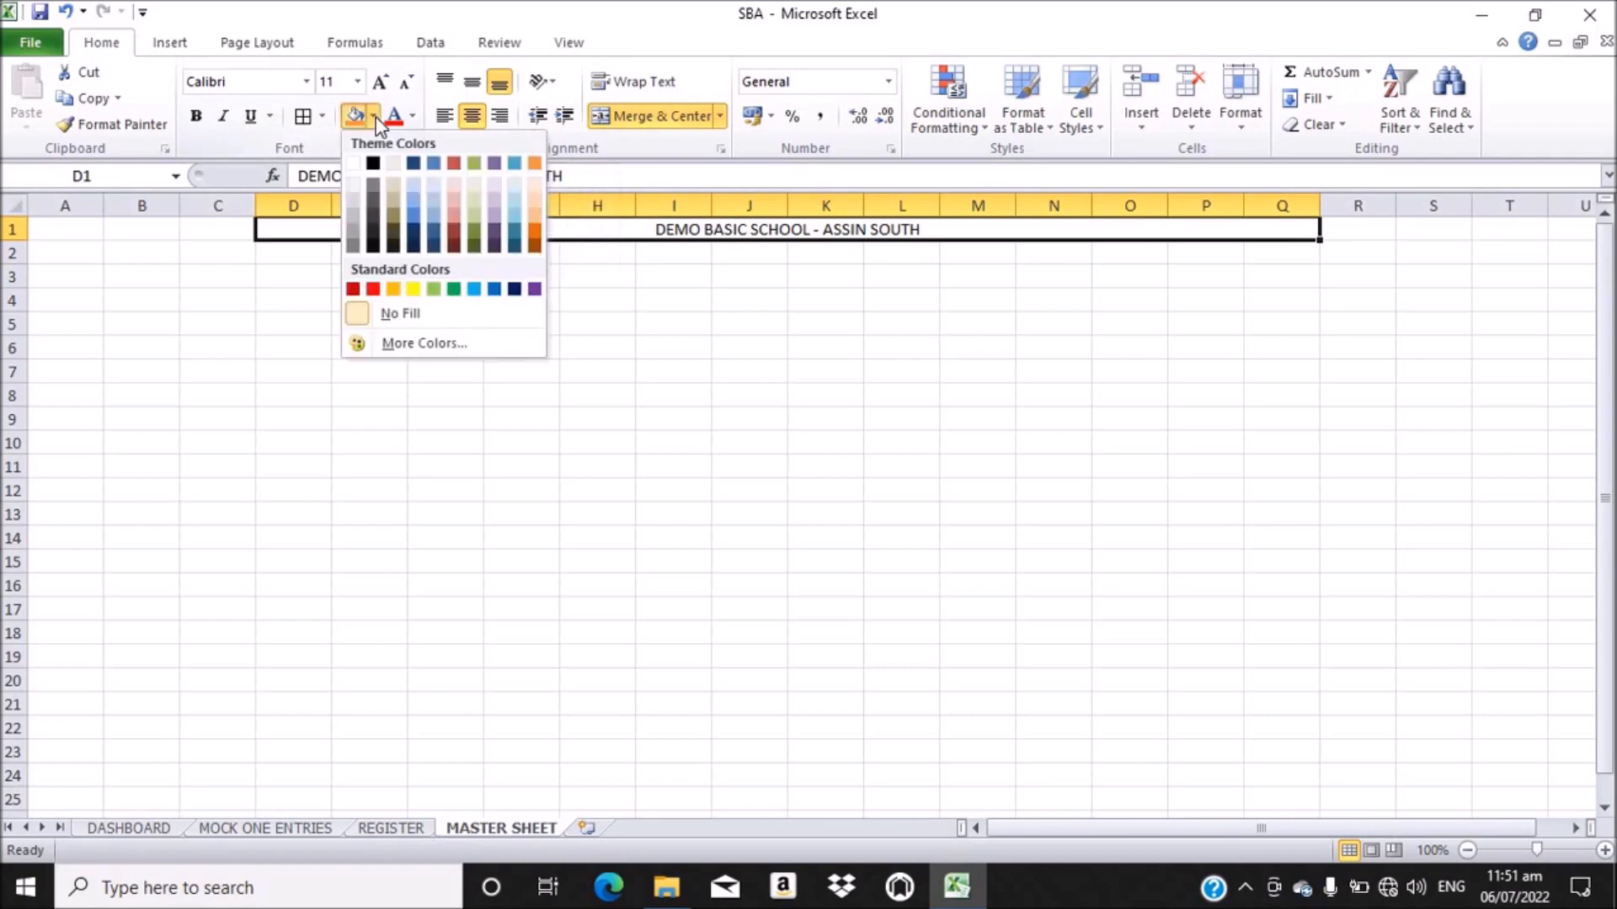
left_click(393, 289)
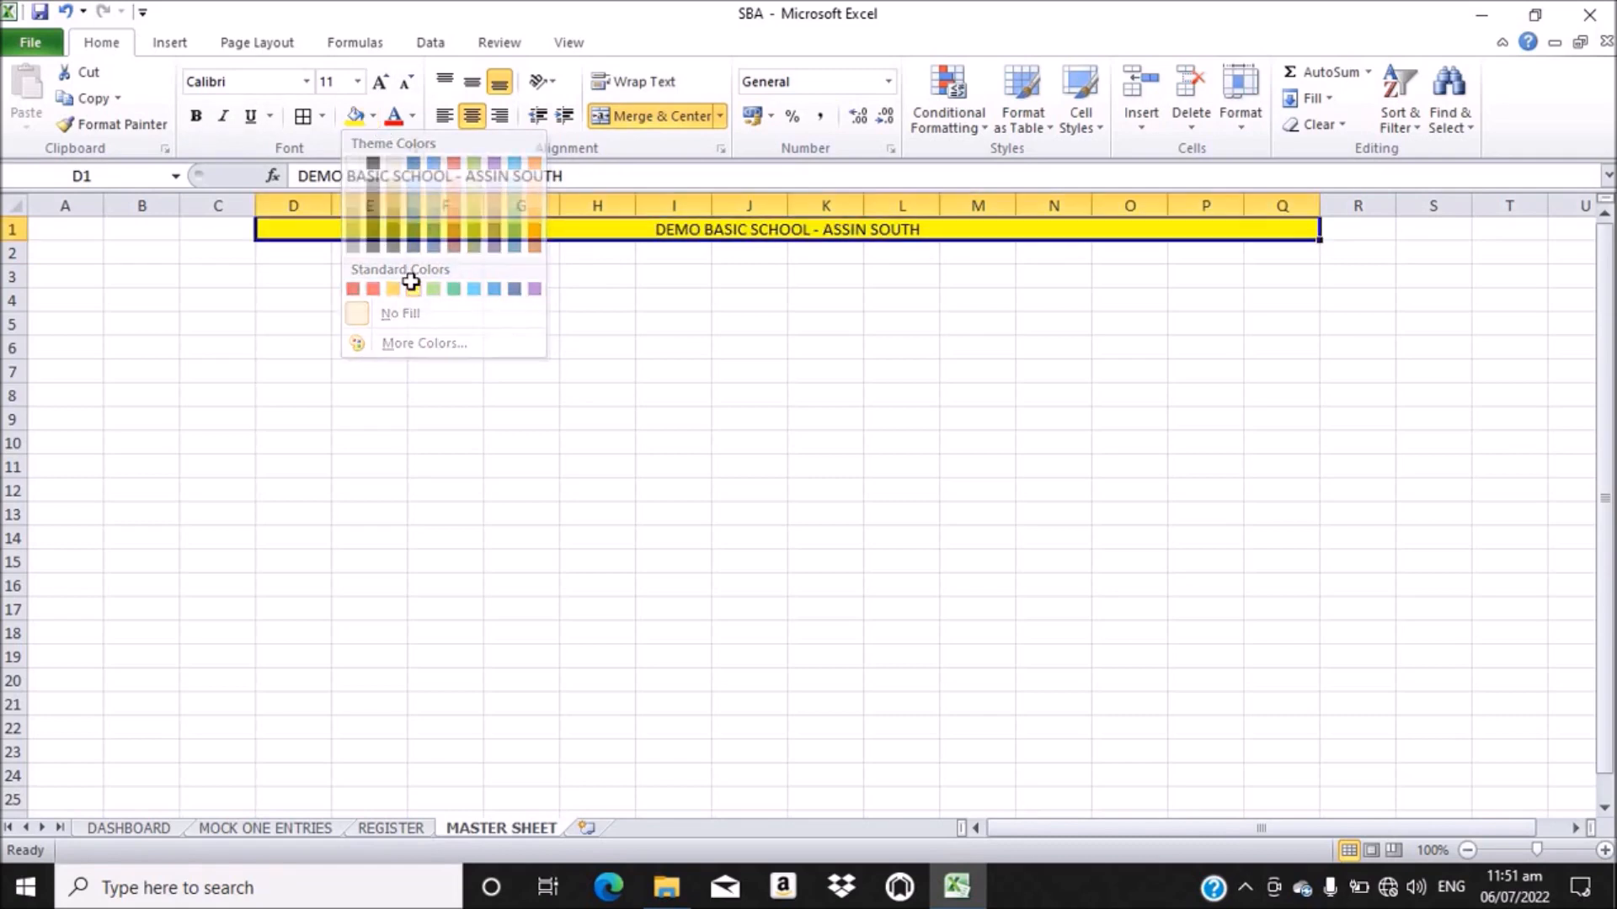
left_click(195, 111)
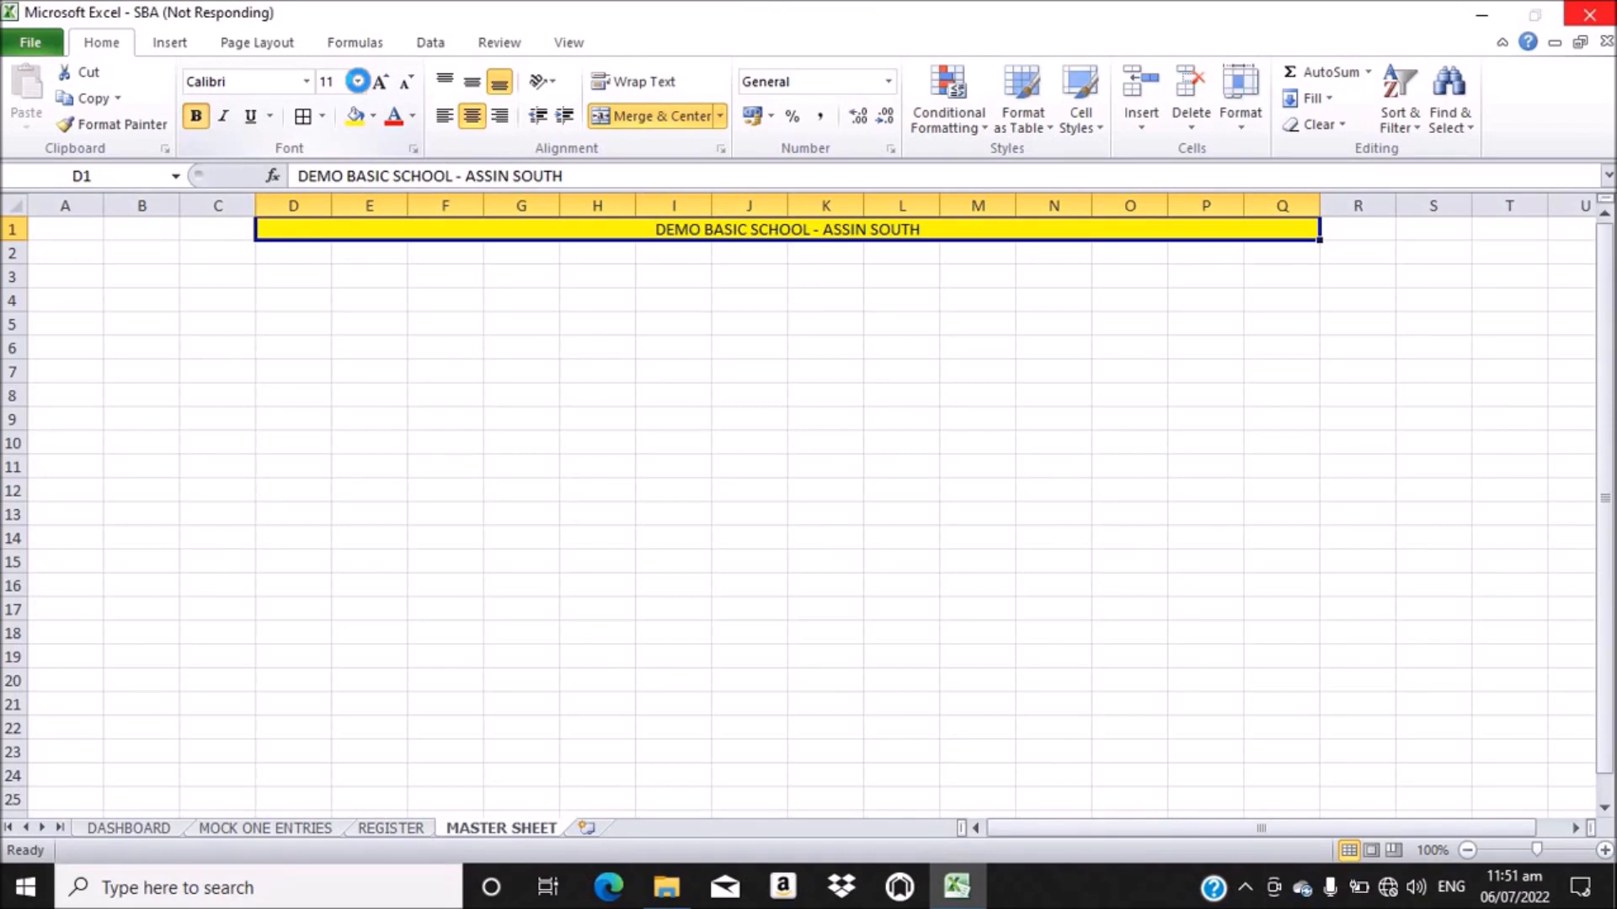
left_click(358, 82)
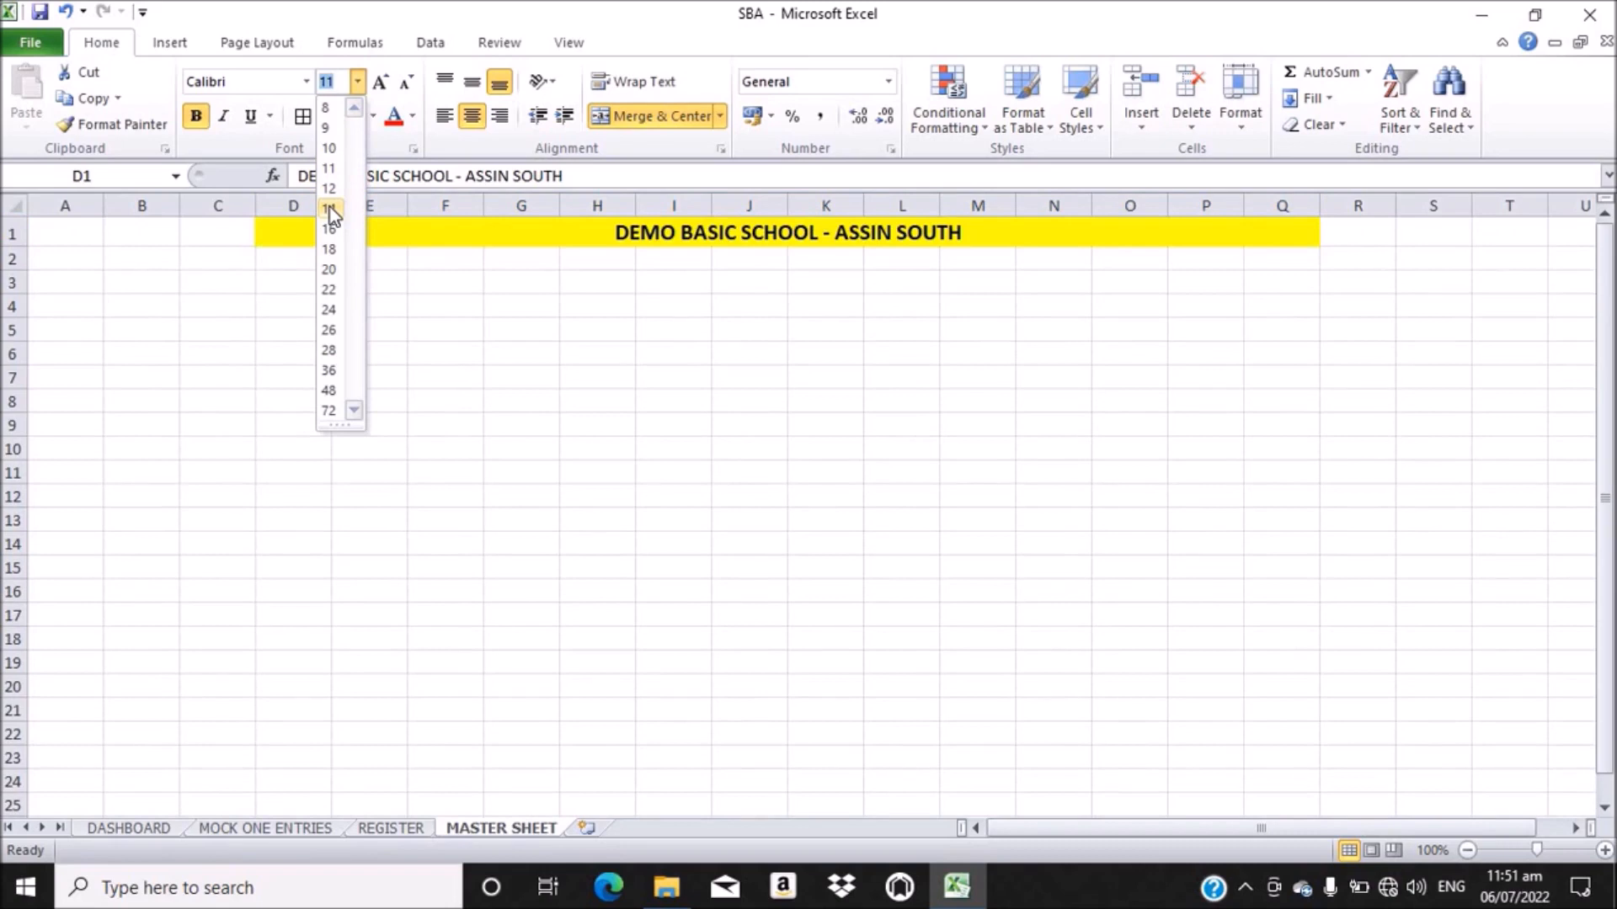
left_click(330, 207)
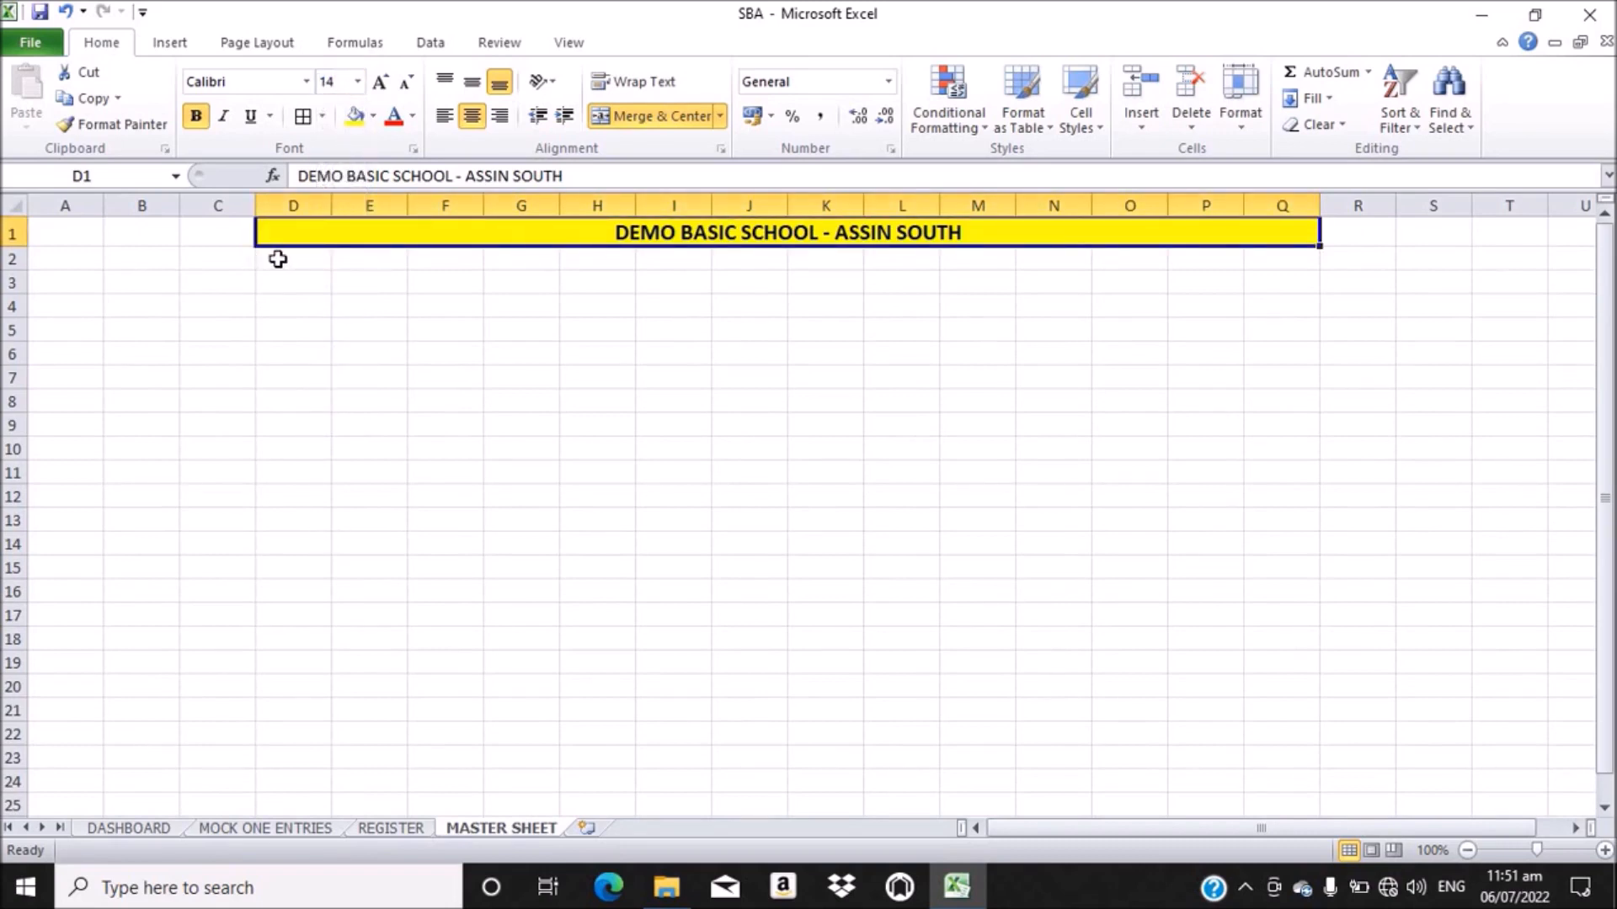
- Merge and center D2:Q2 and enter the subtitle MOCK EXAMINATION ONE (1) GRADES AND POSITIONS
left_click_drag(278, 258, 1256, 254)
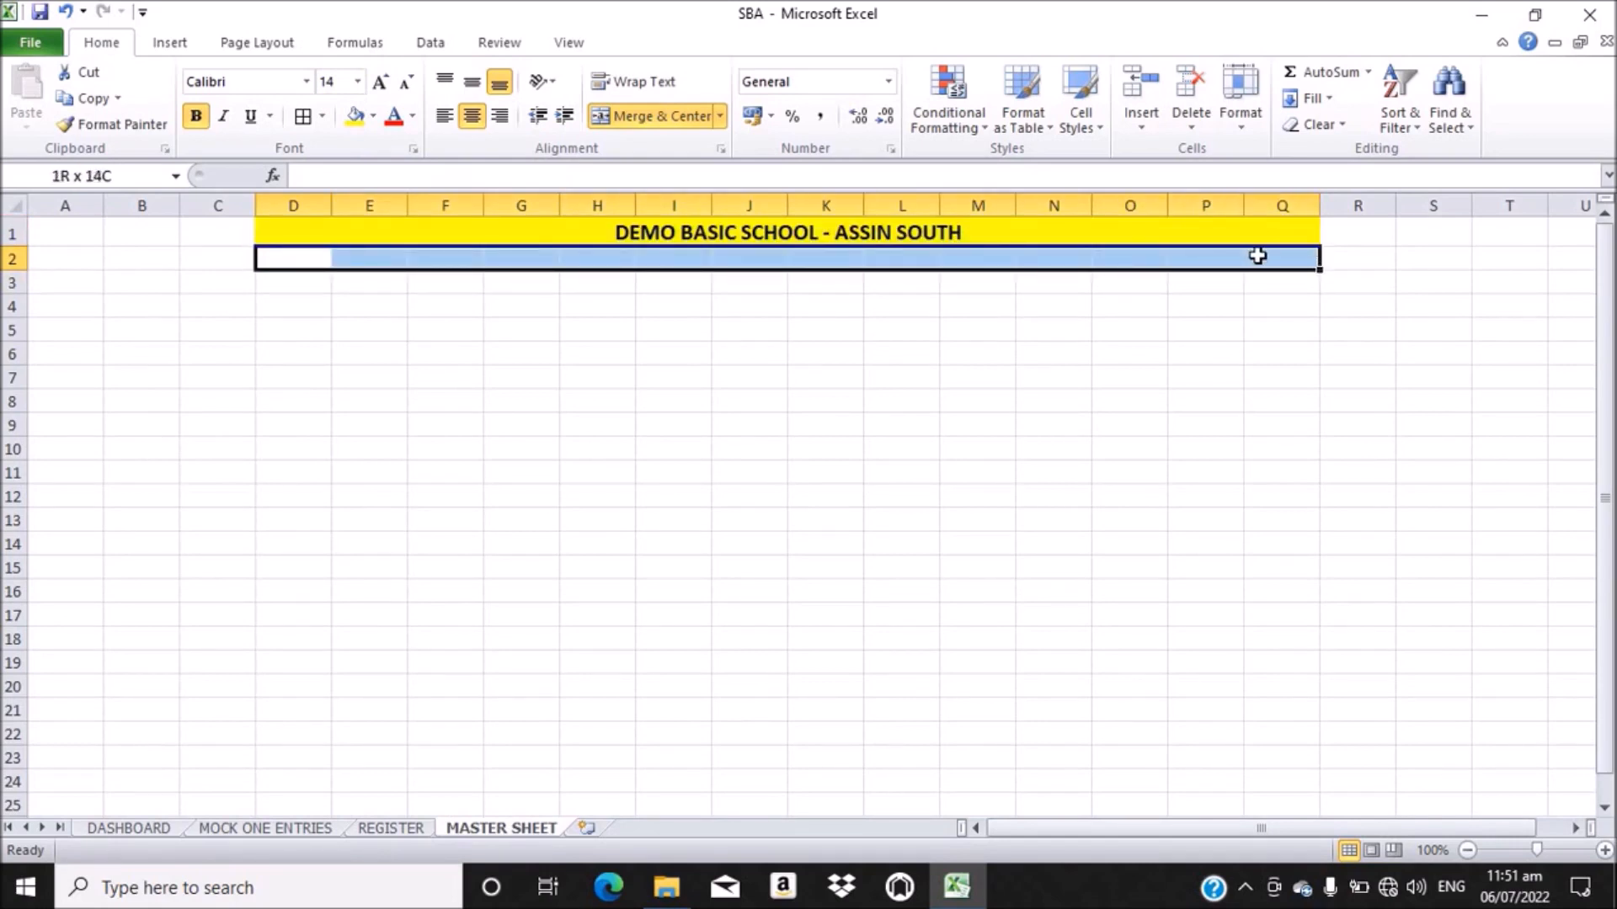
left_click(657, 120)
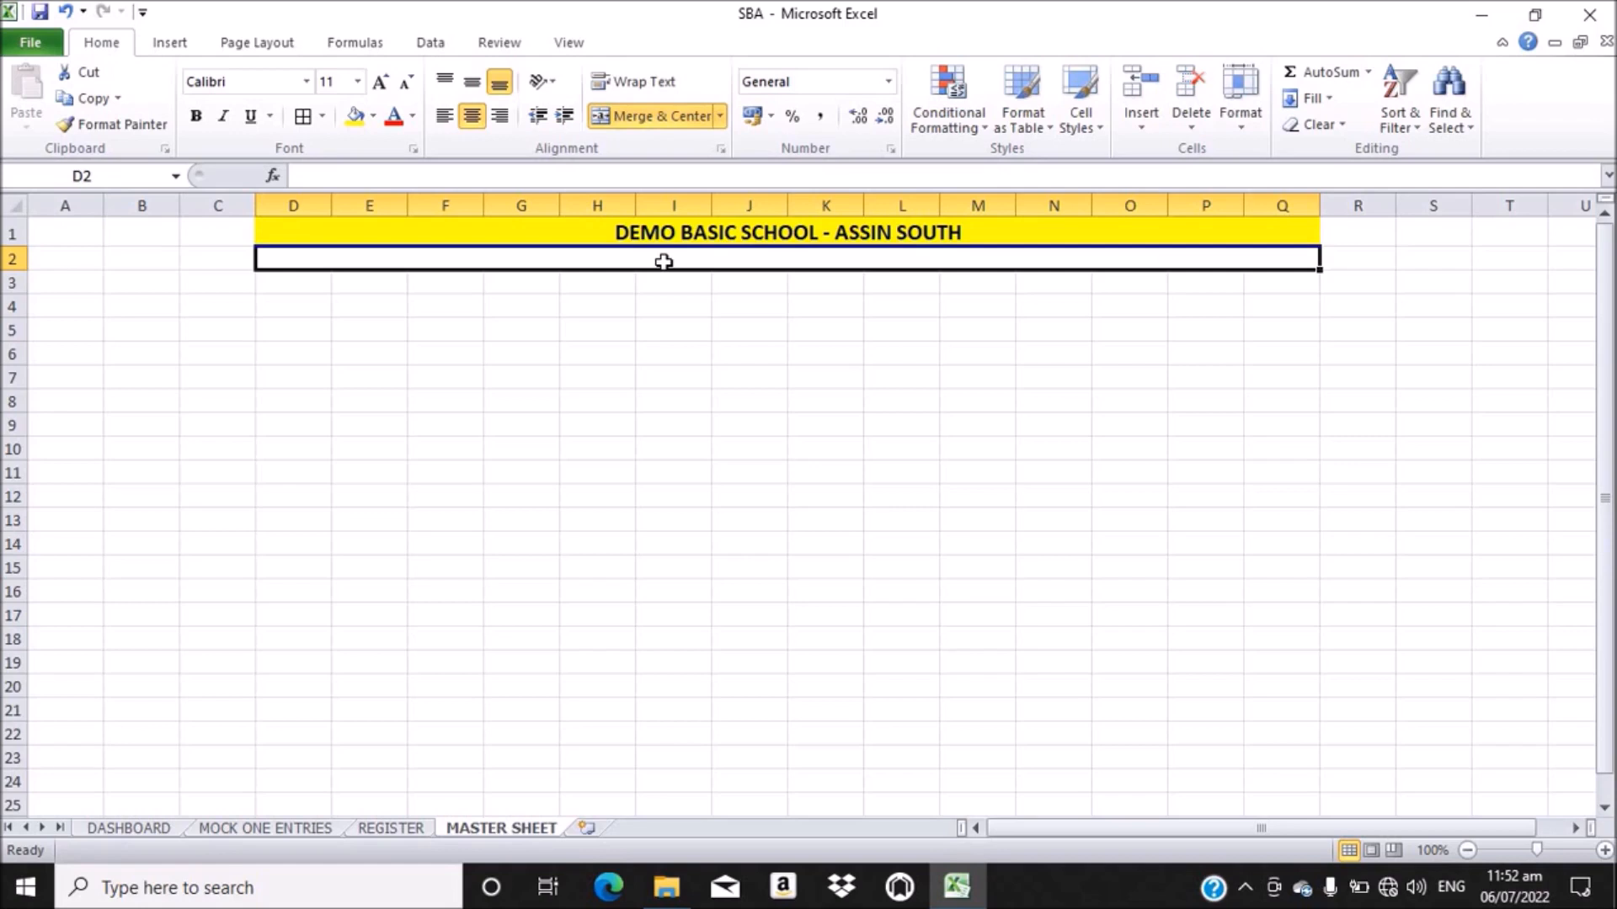
type("MO")
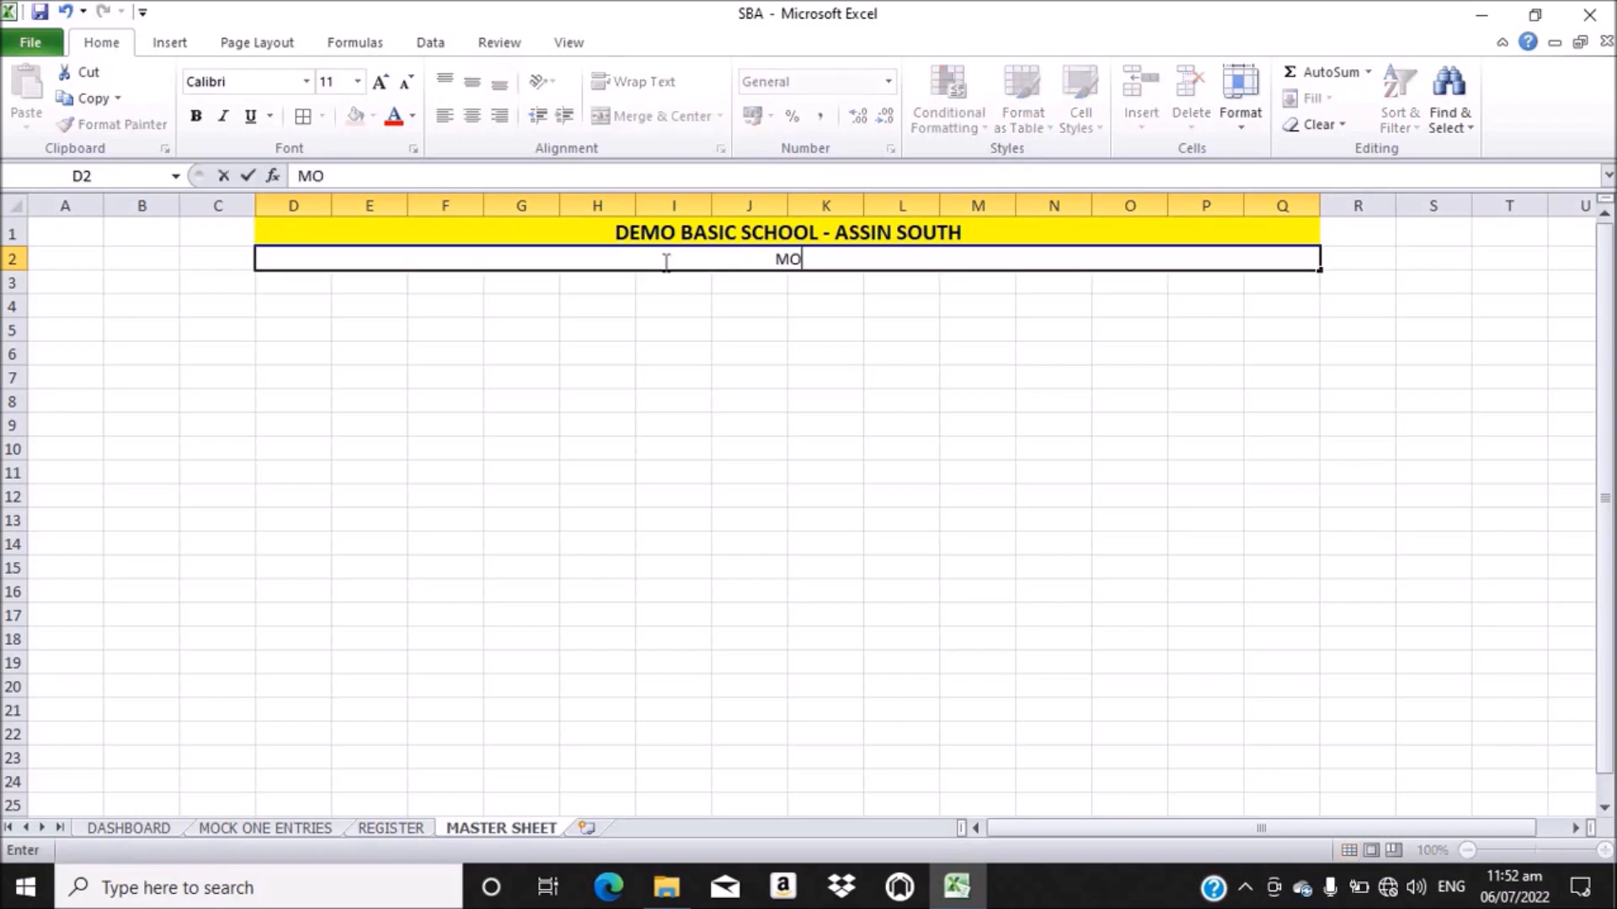
type("CK EXAMI")
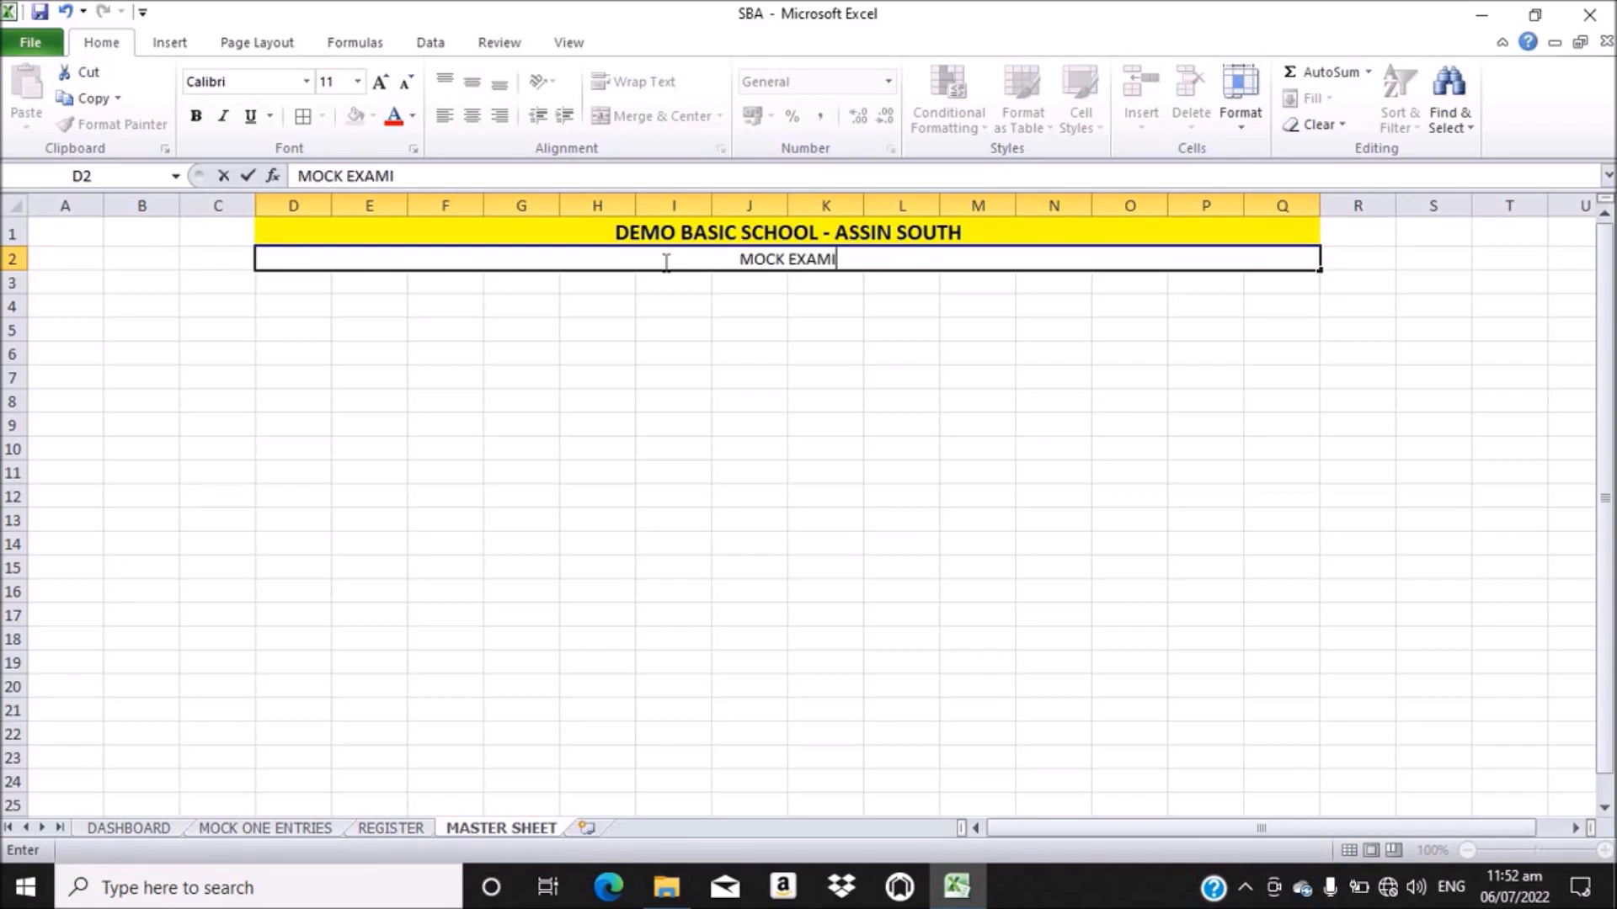
type("NATION")
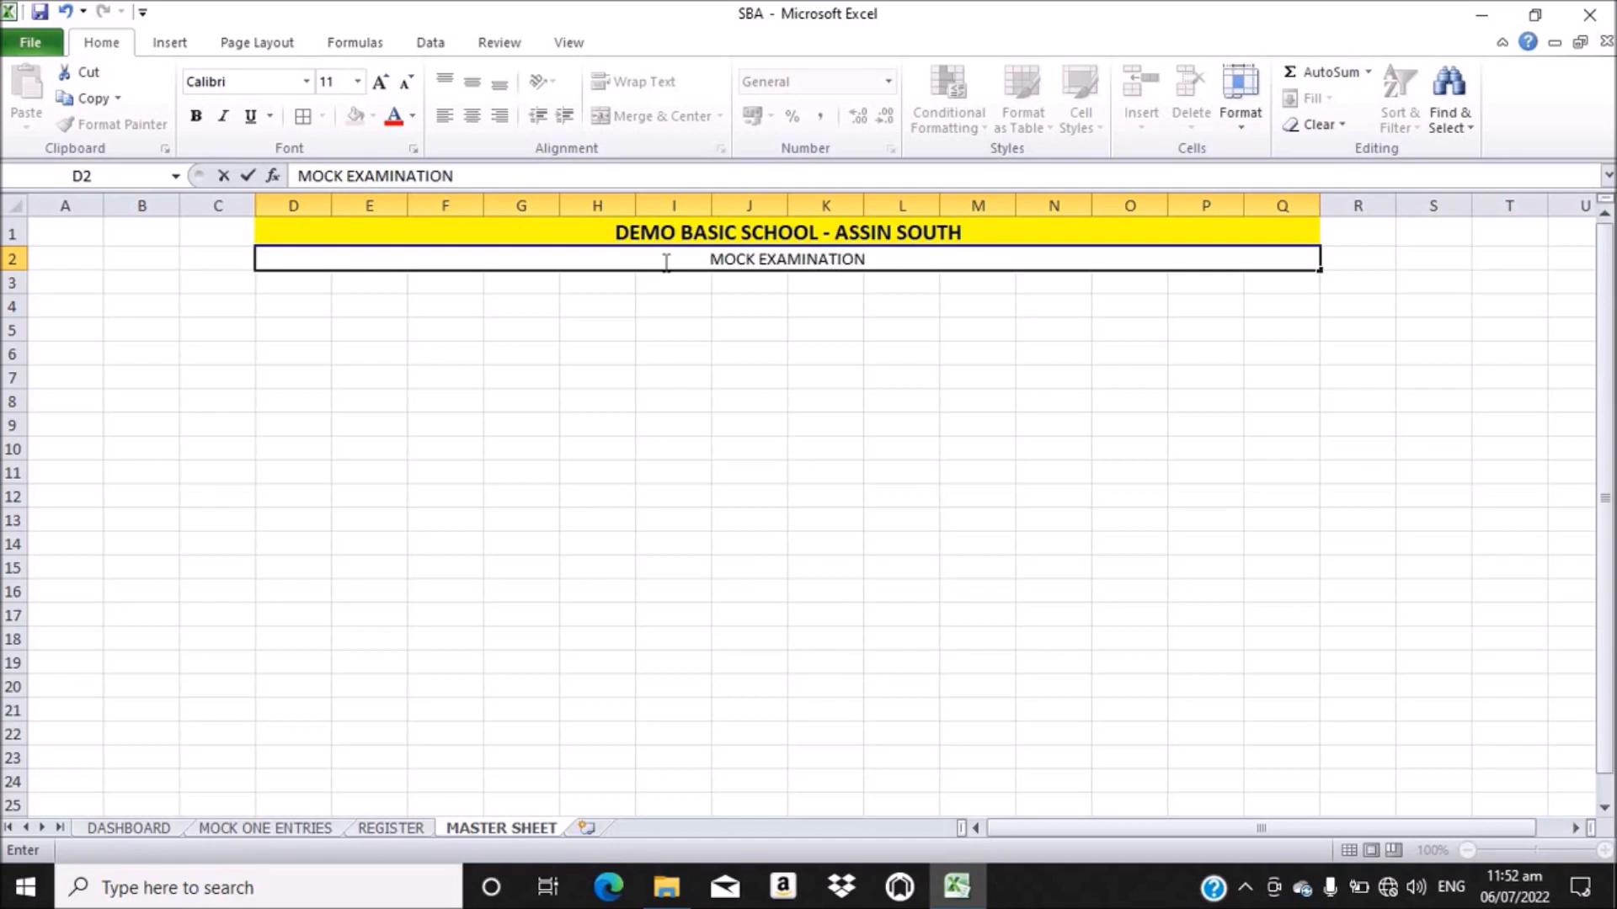
type(" ONE")
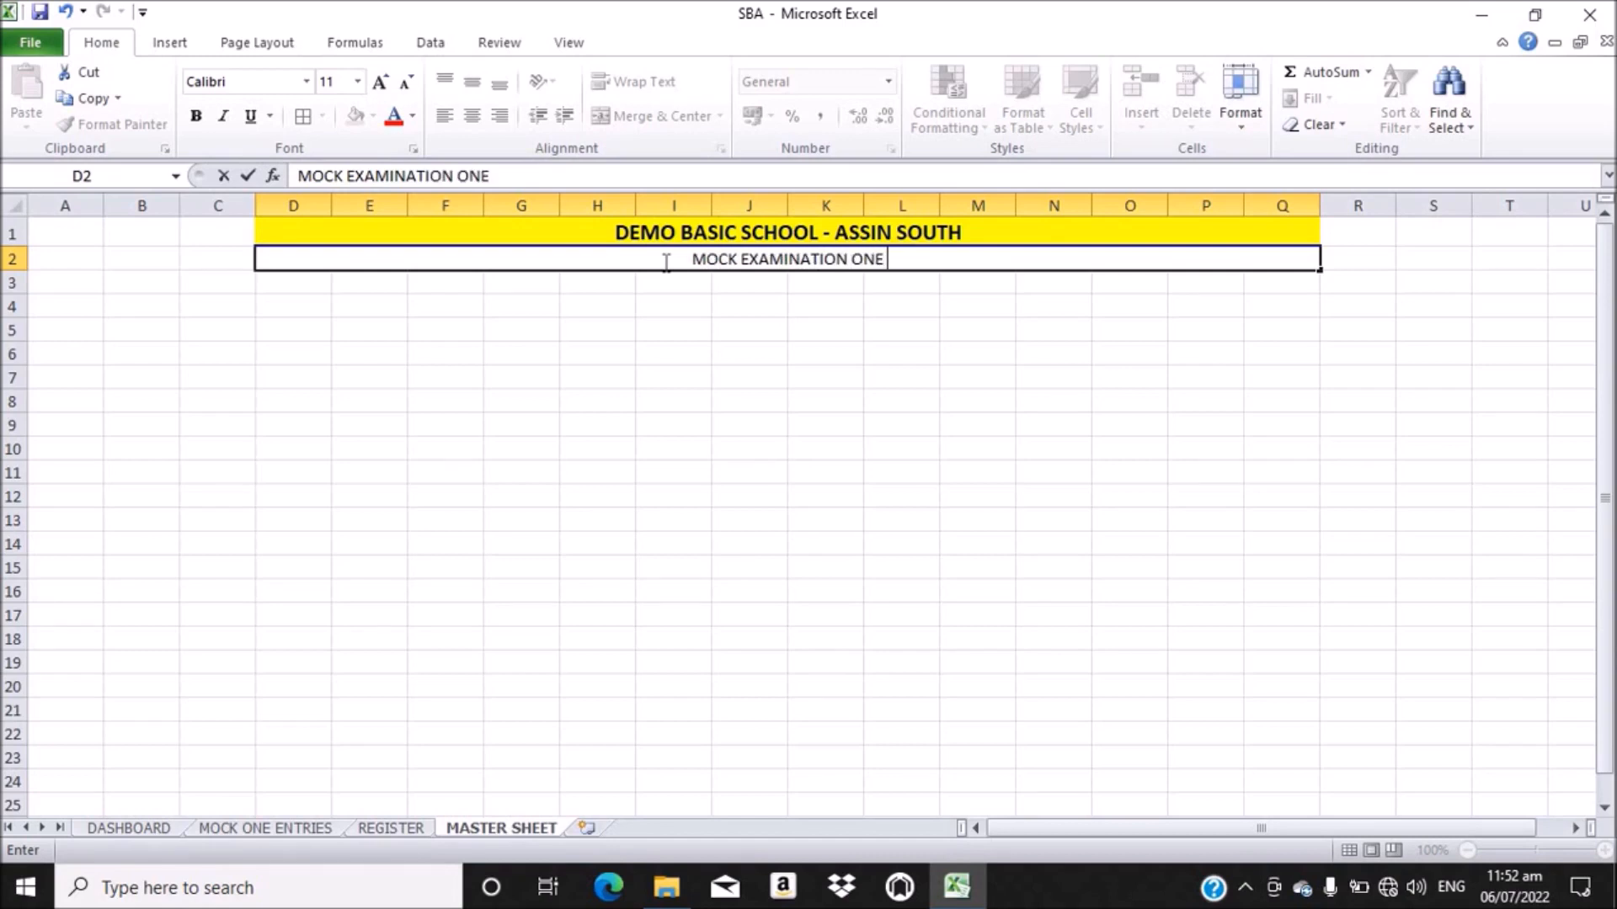
type(" (1")
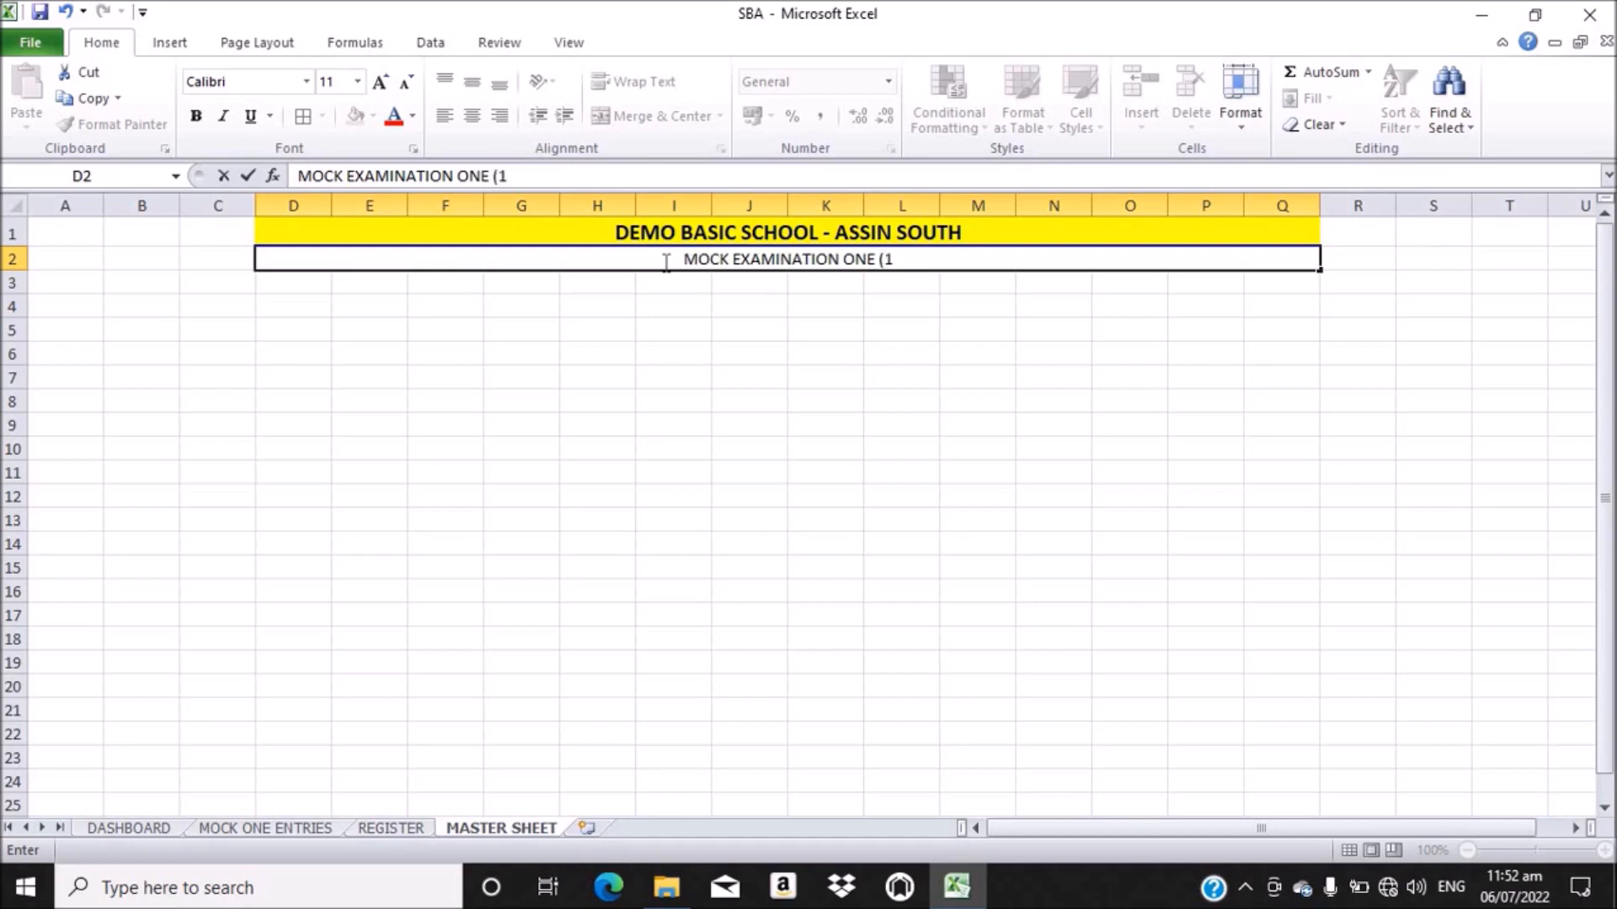
type(") ")
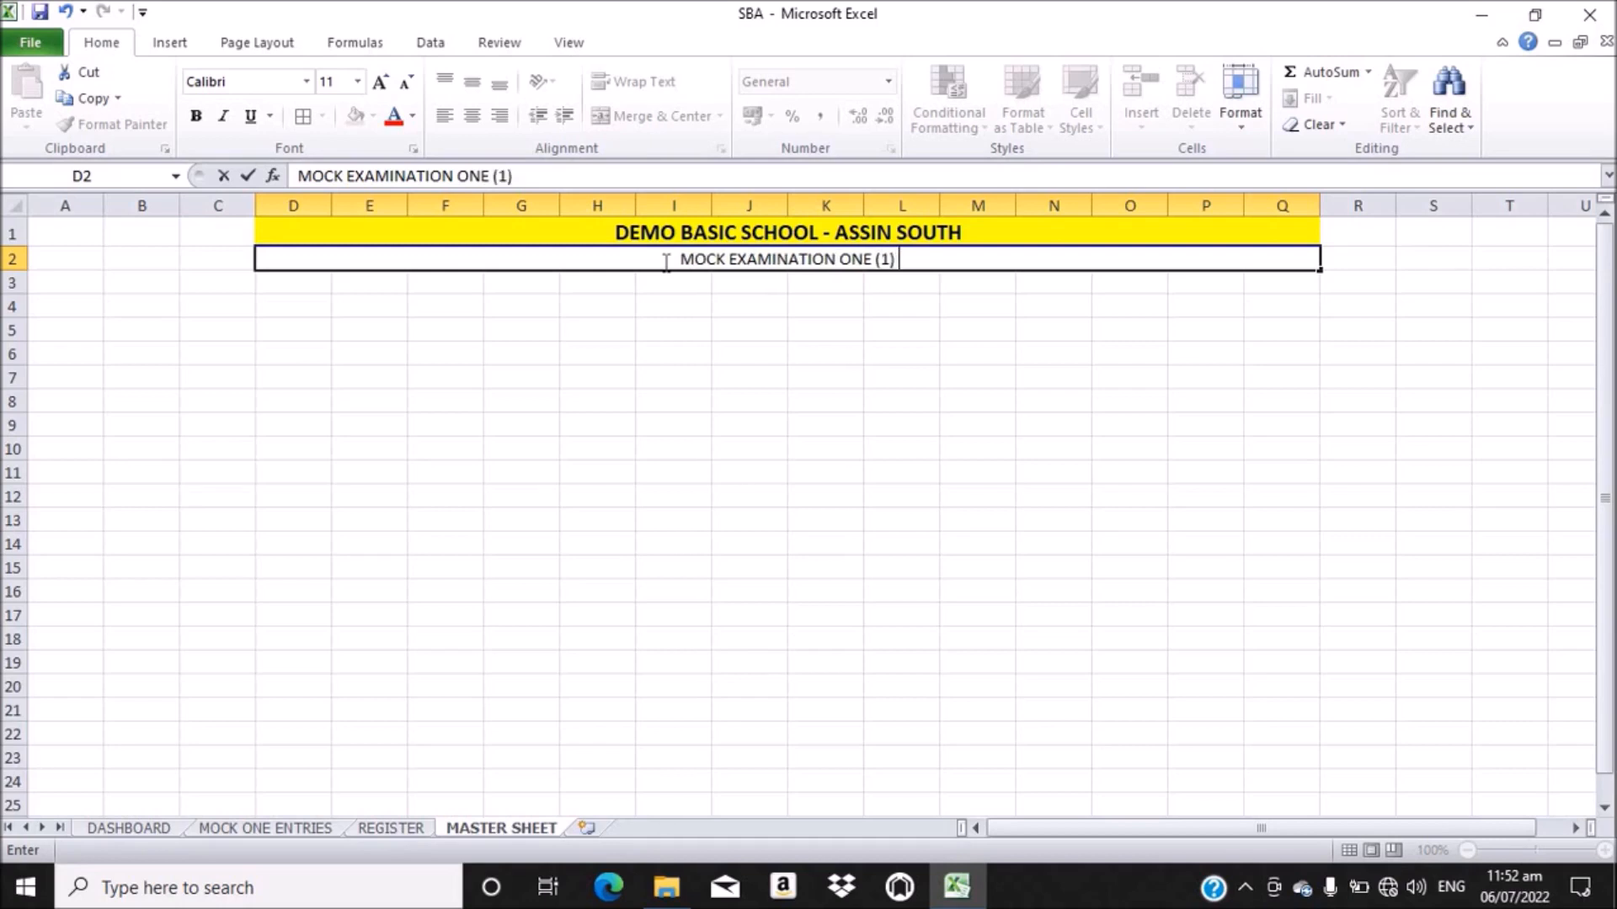
type("GREAD")
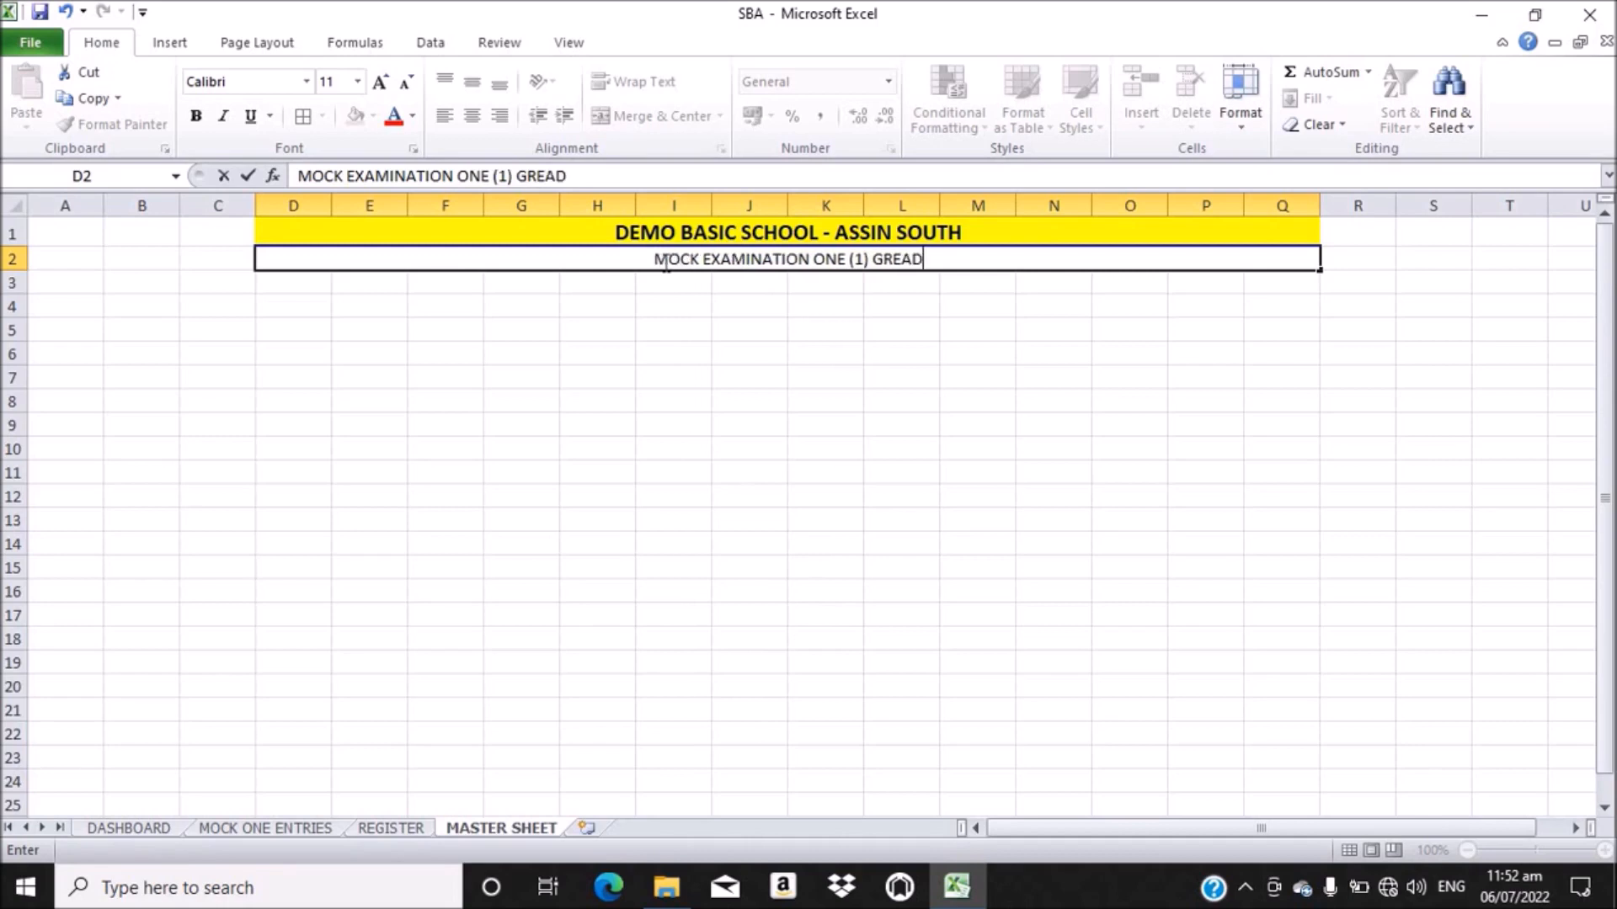
type("E")
key("BackSpace")
key("BackSpace")
key("BackSpace")
key("BackSpace")
type("ADES")
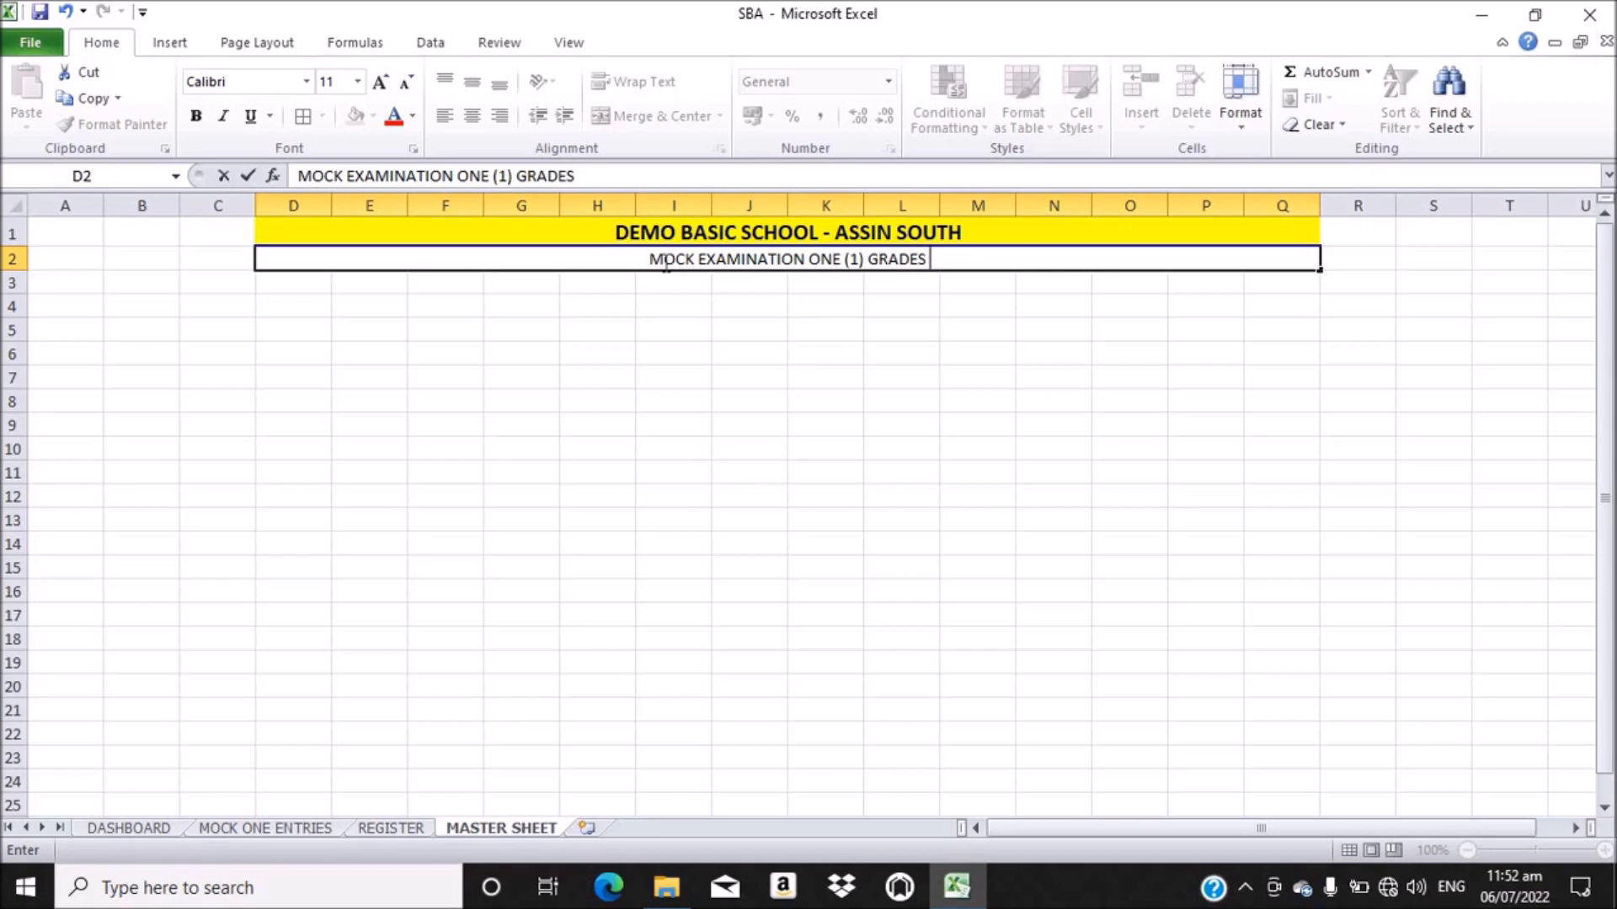
type(" AND ")
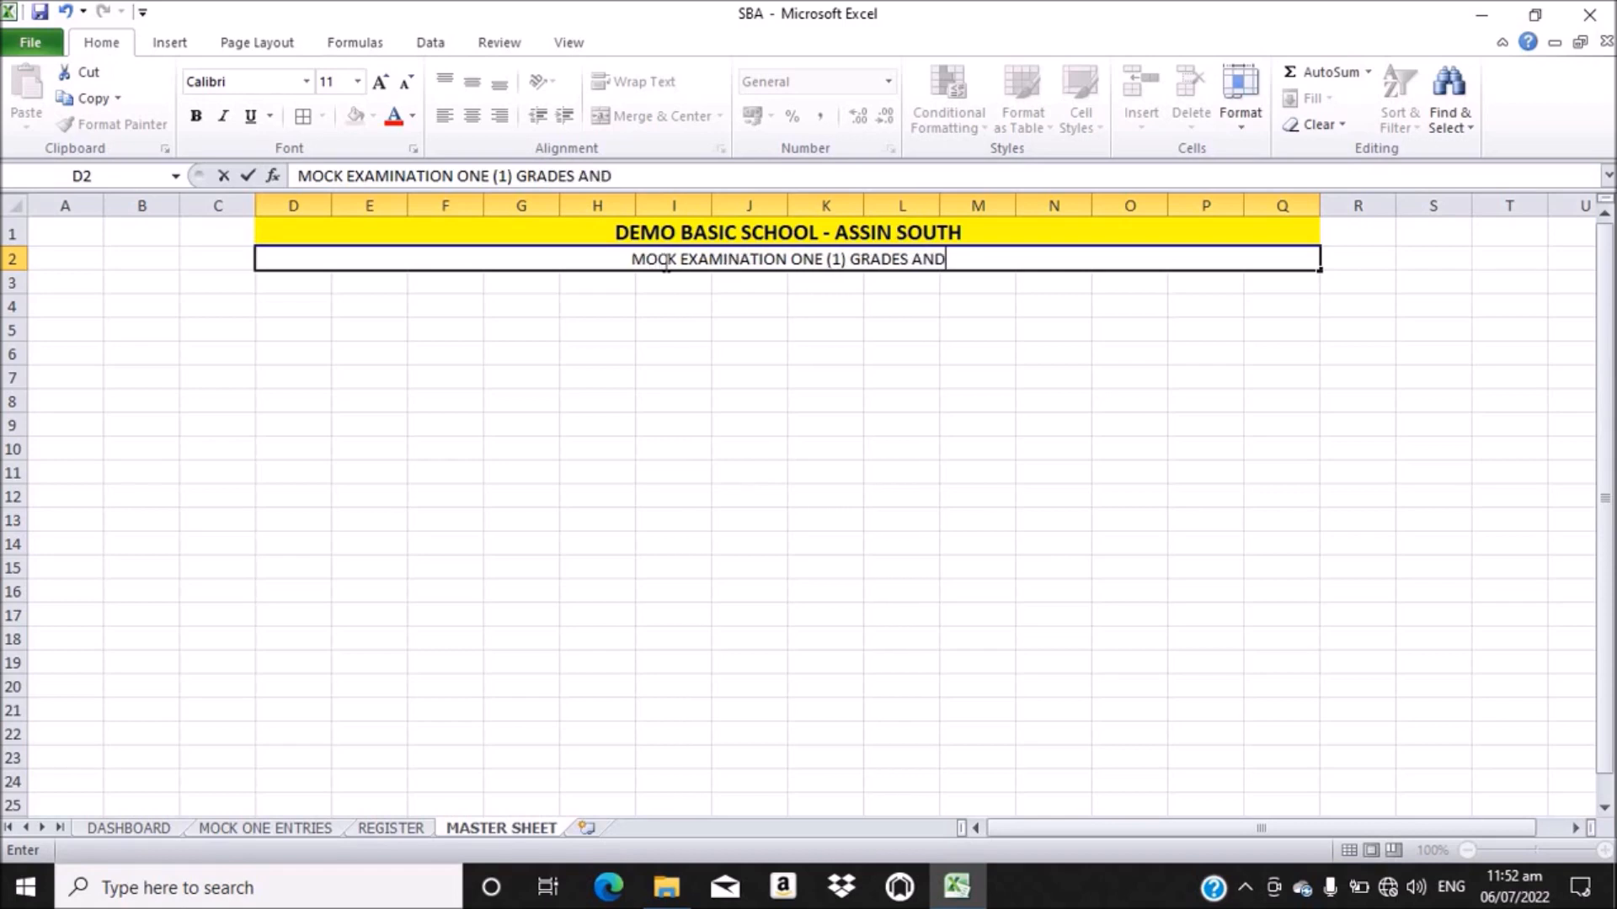
type("POSI")
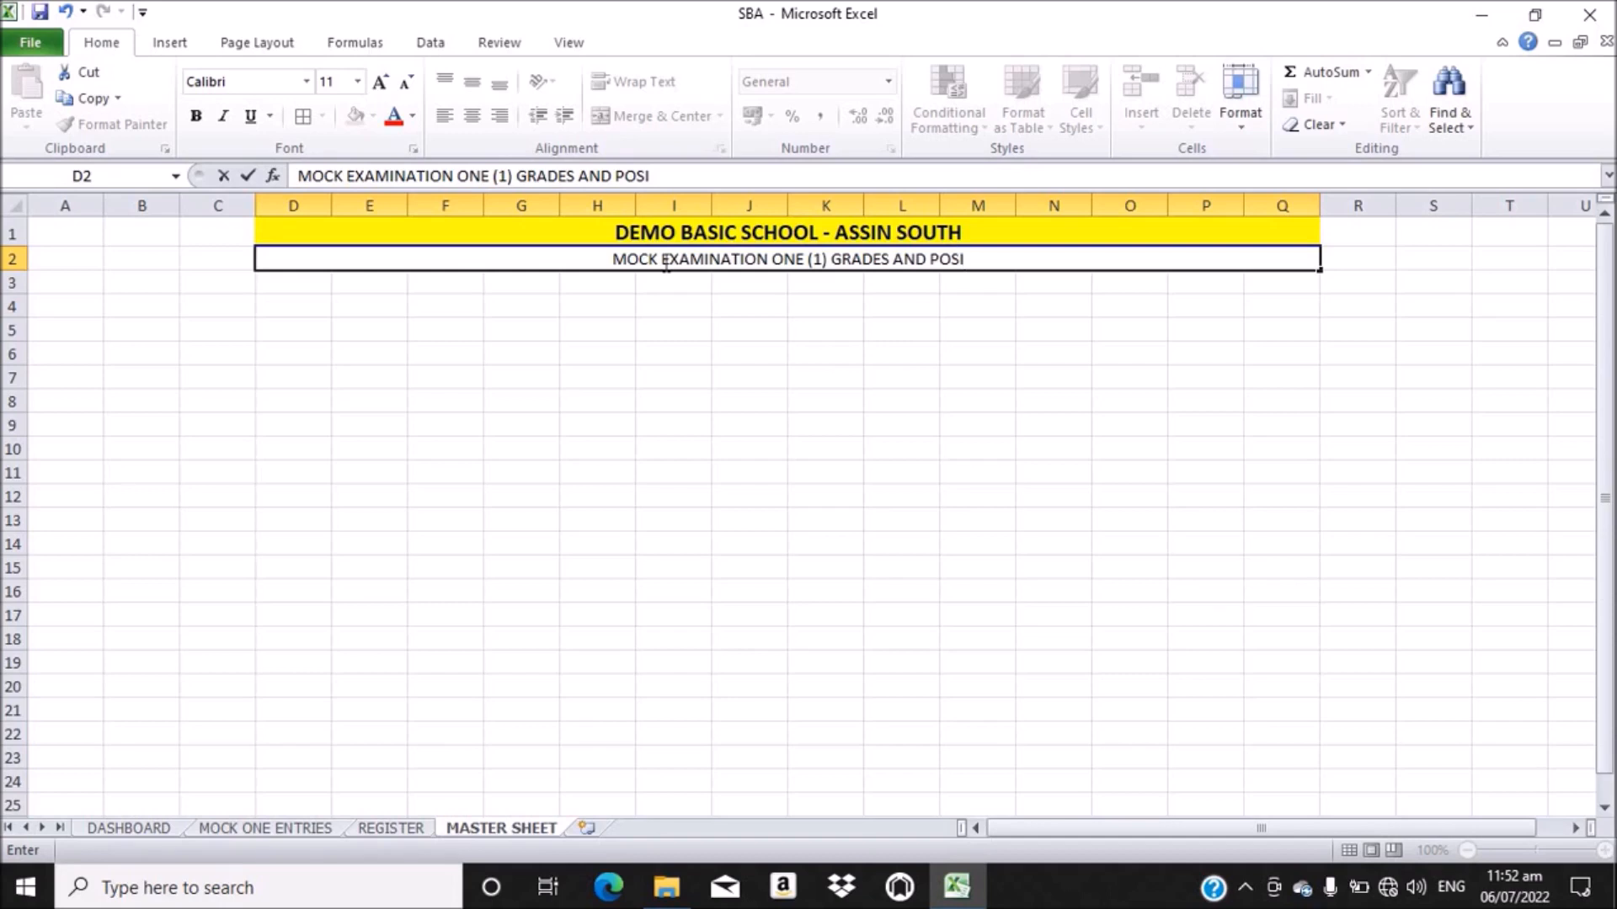
type("TIONS")
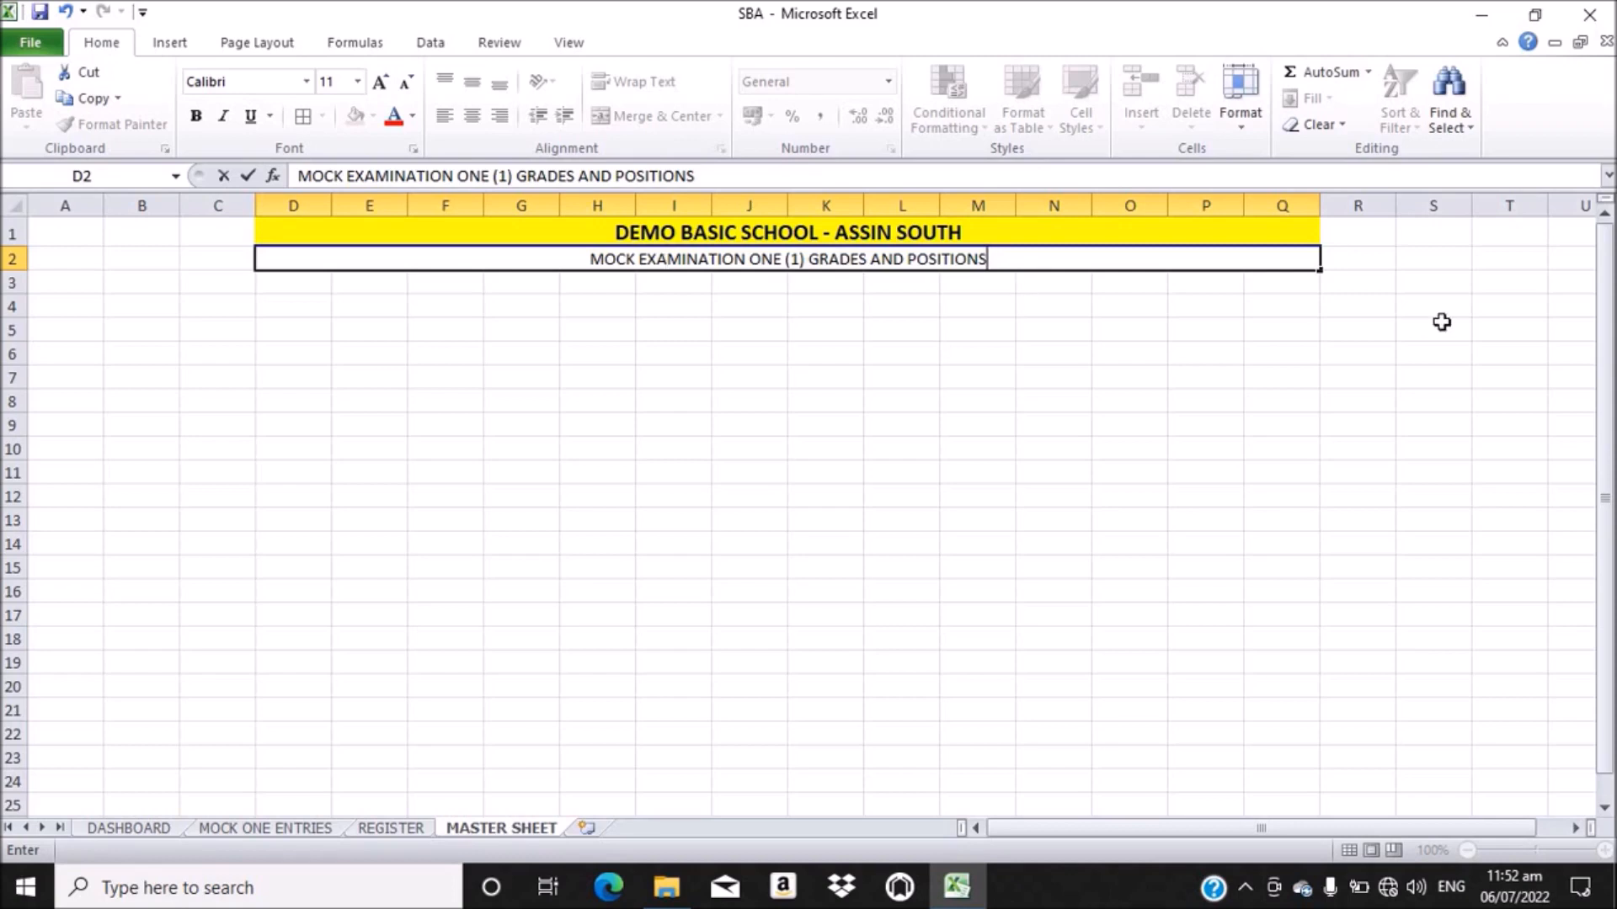
left_click(1081, 286)
- Format the subtitle in D2 as bold, size 12, with the blue theme color as fill
left_click(991, 260)
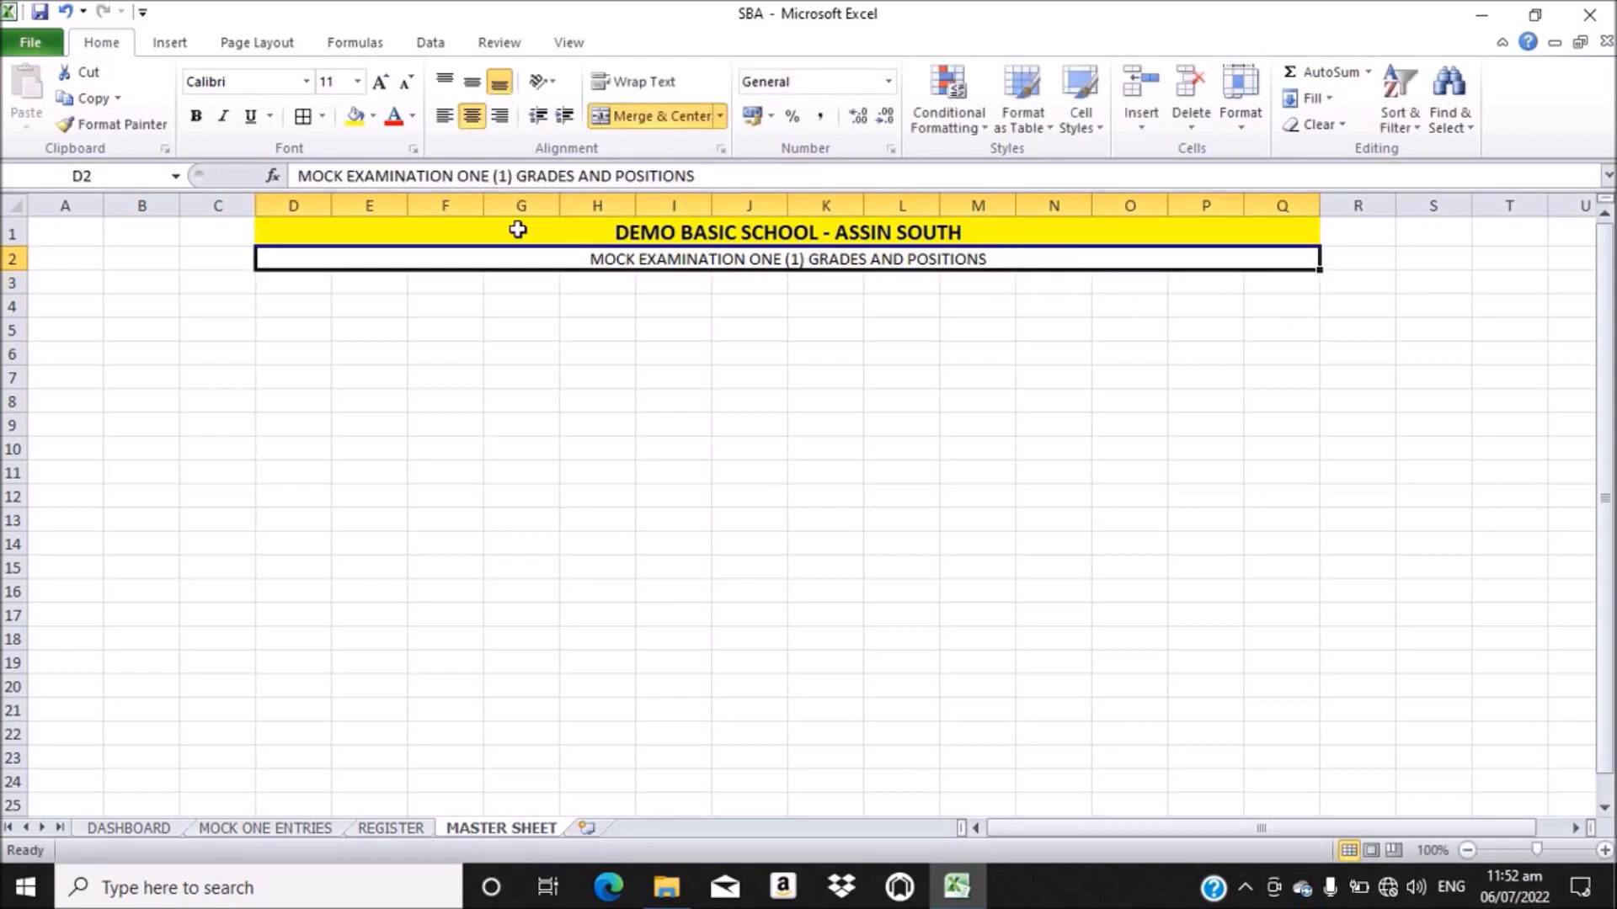
left_click(196, 115)
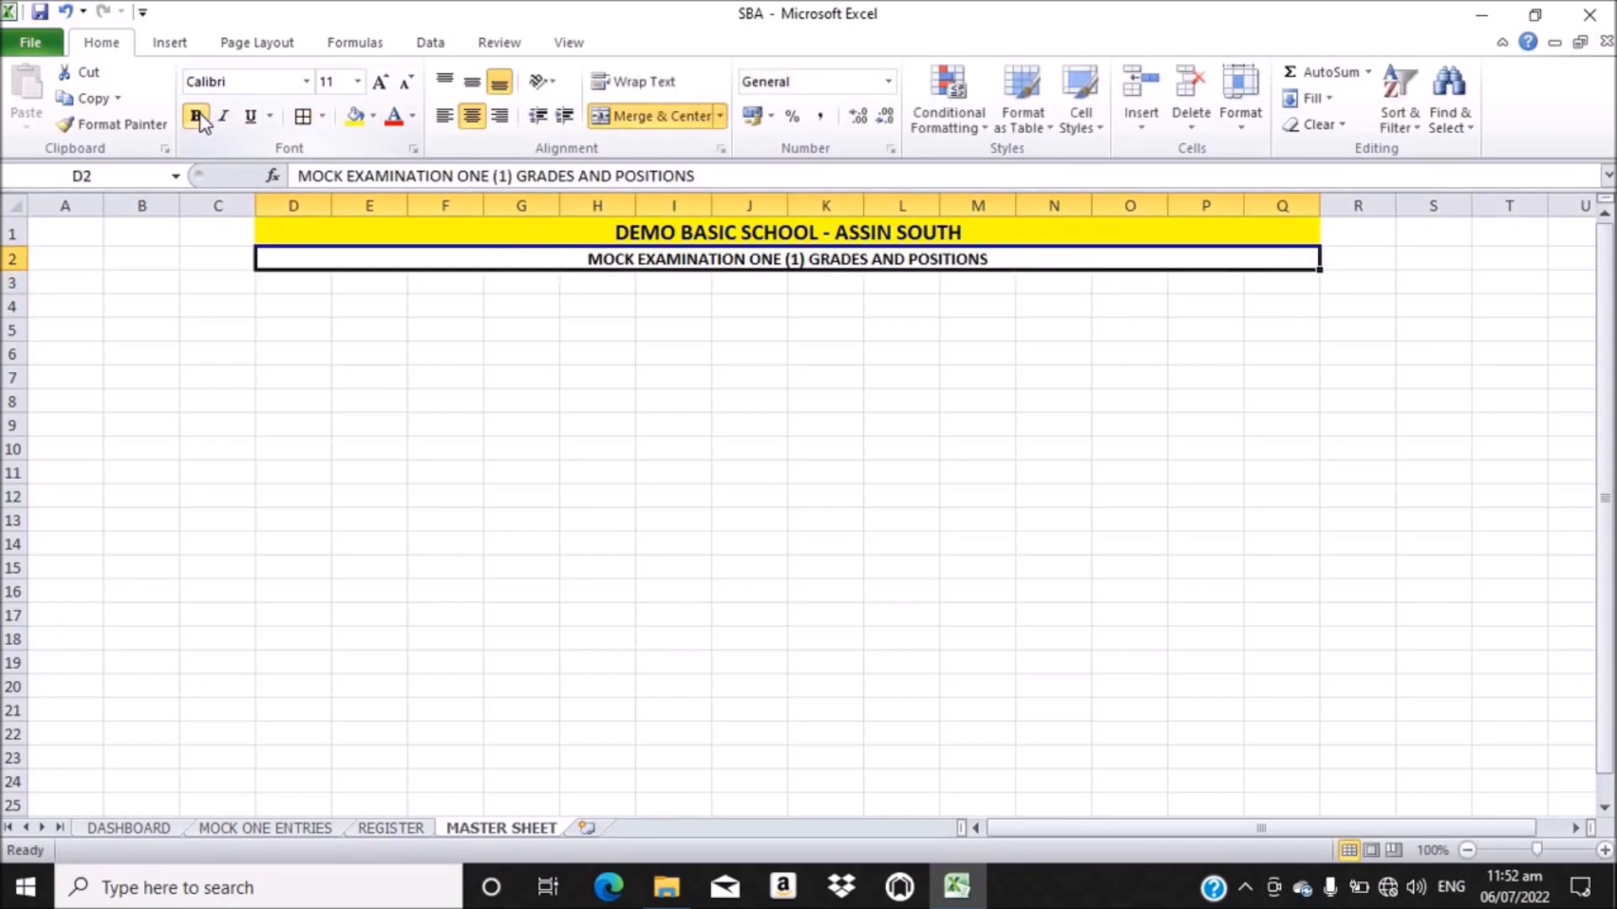
left_click(359, 81)
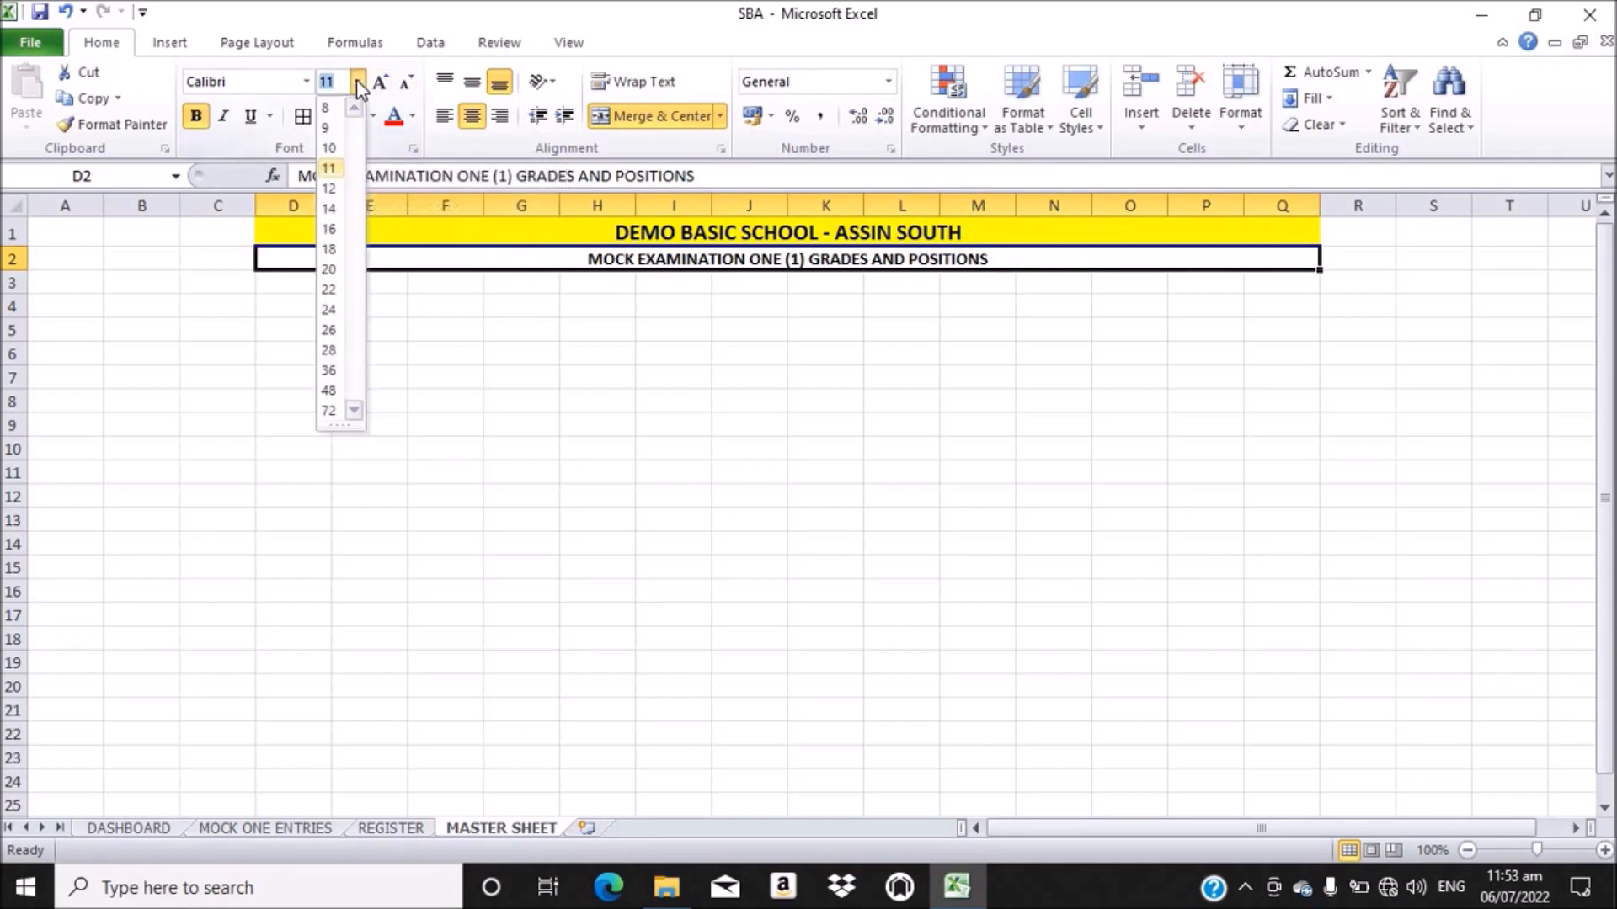
left_click(330, 189)
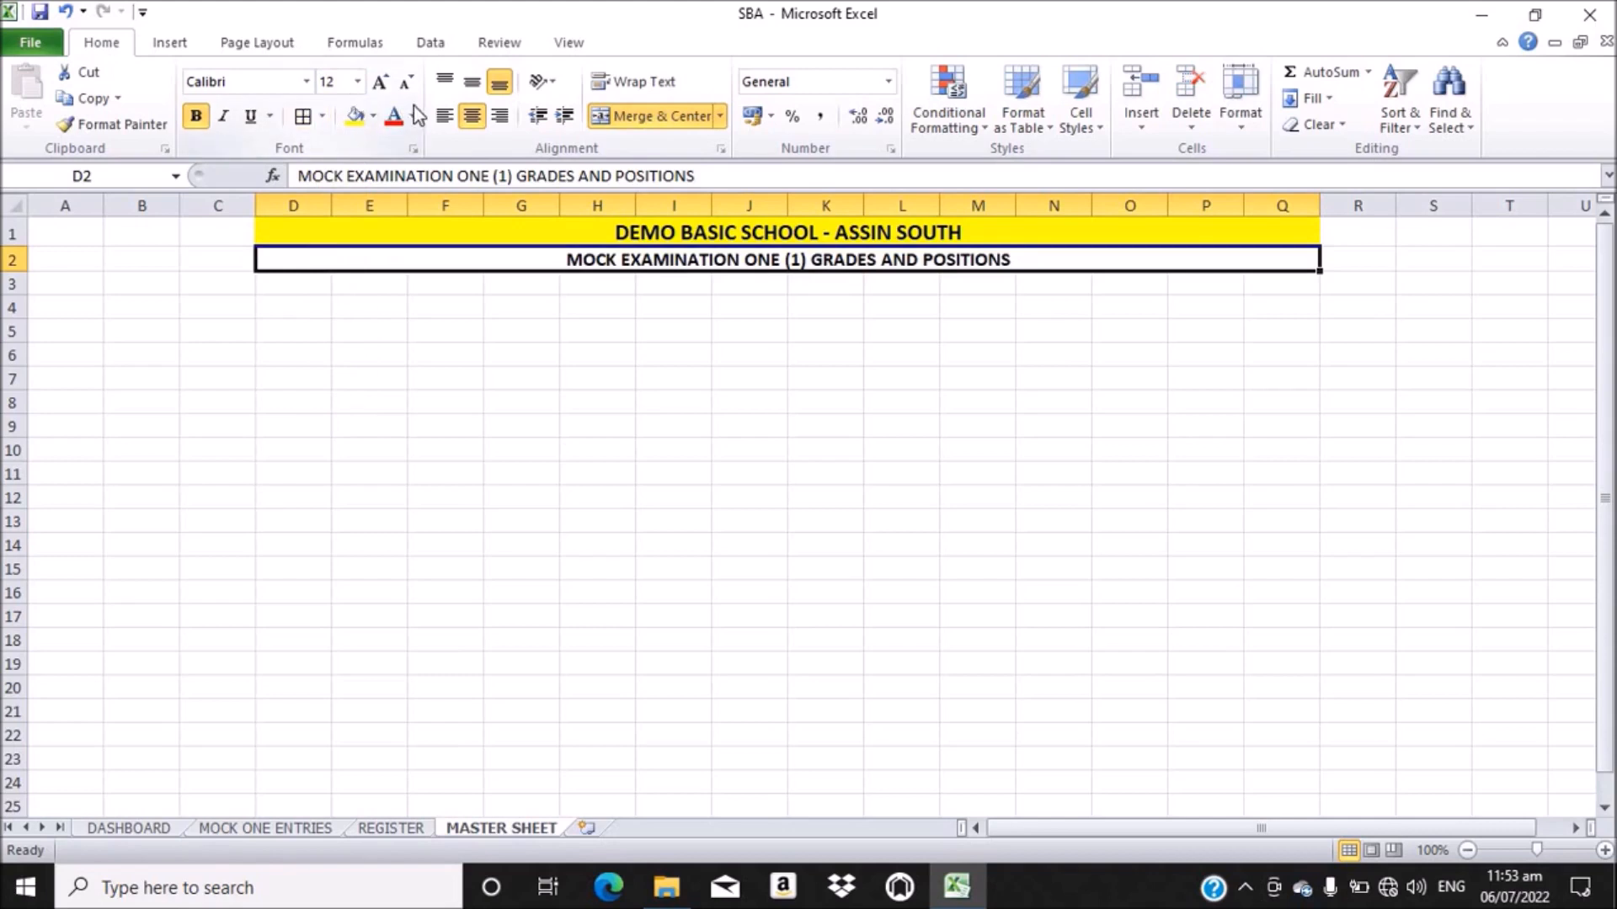
left_click(370, 118)
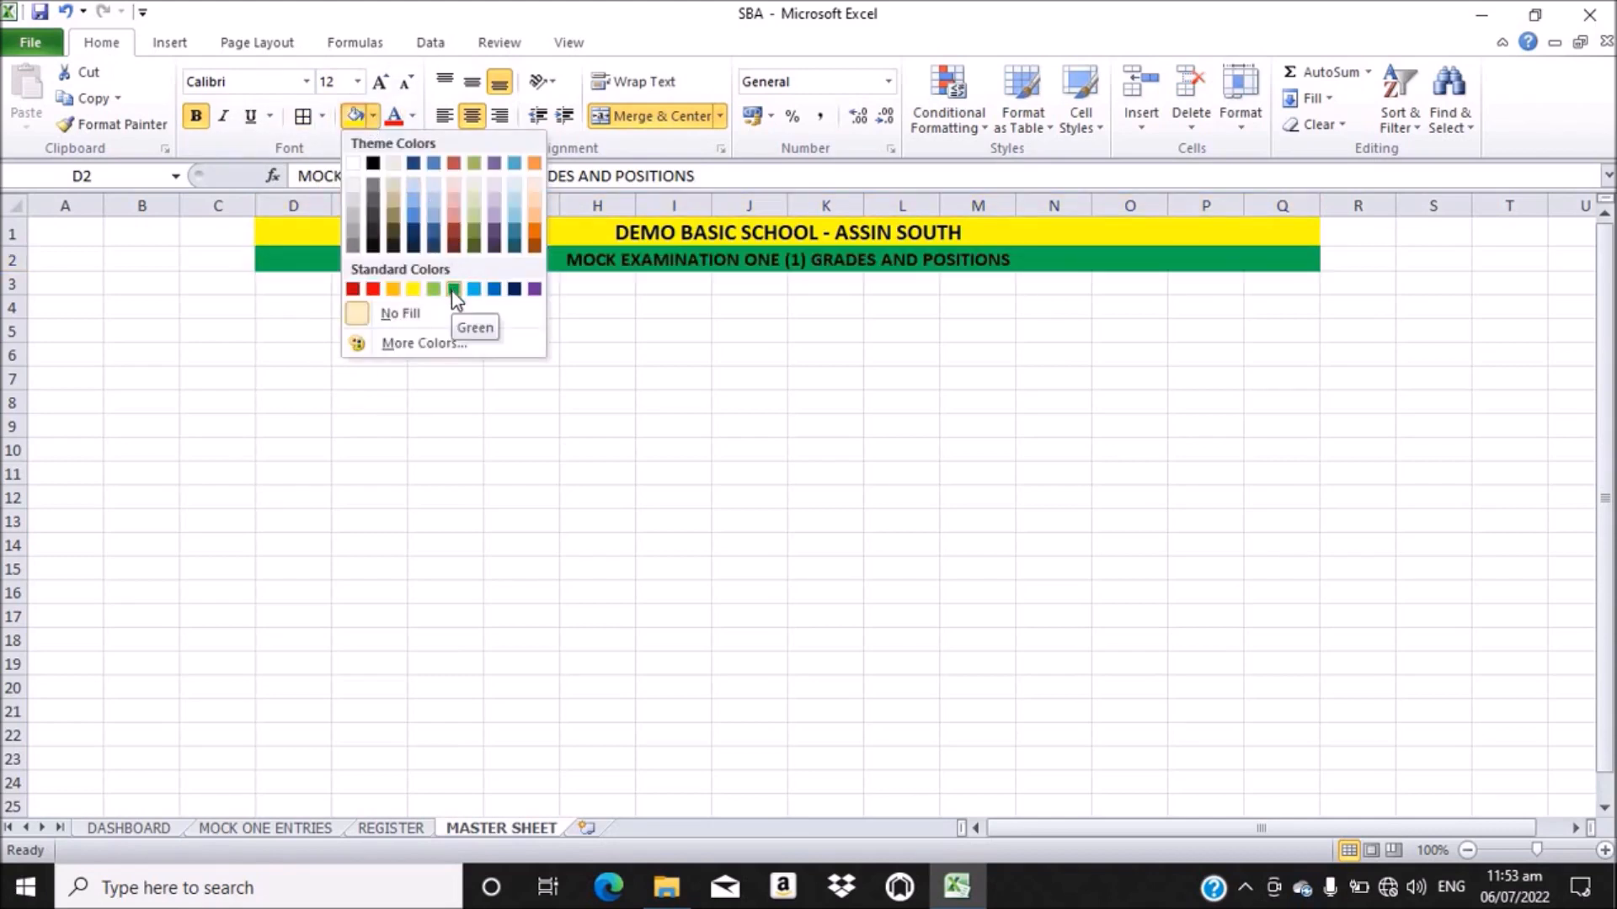
left_click(433, 165)
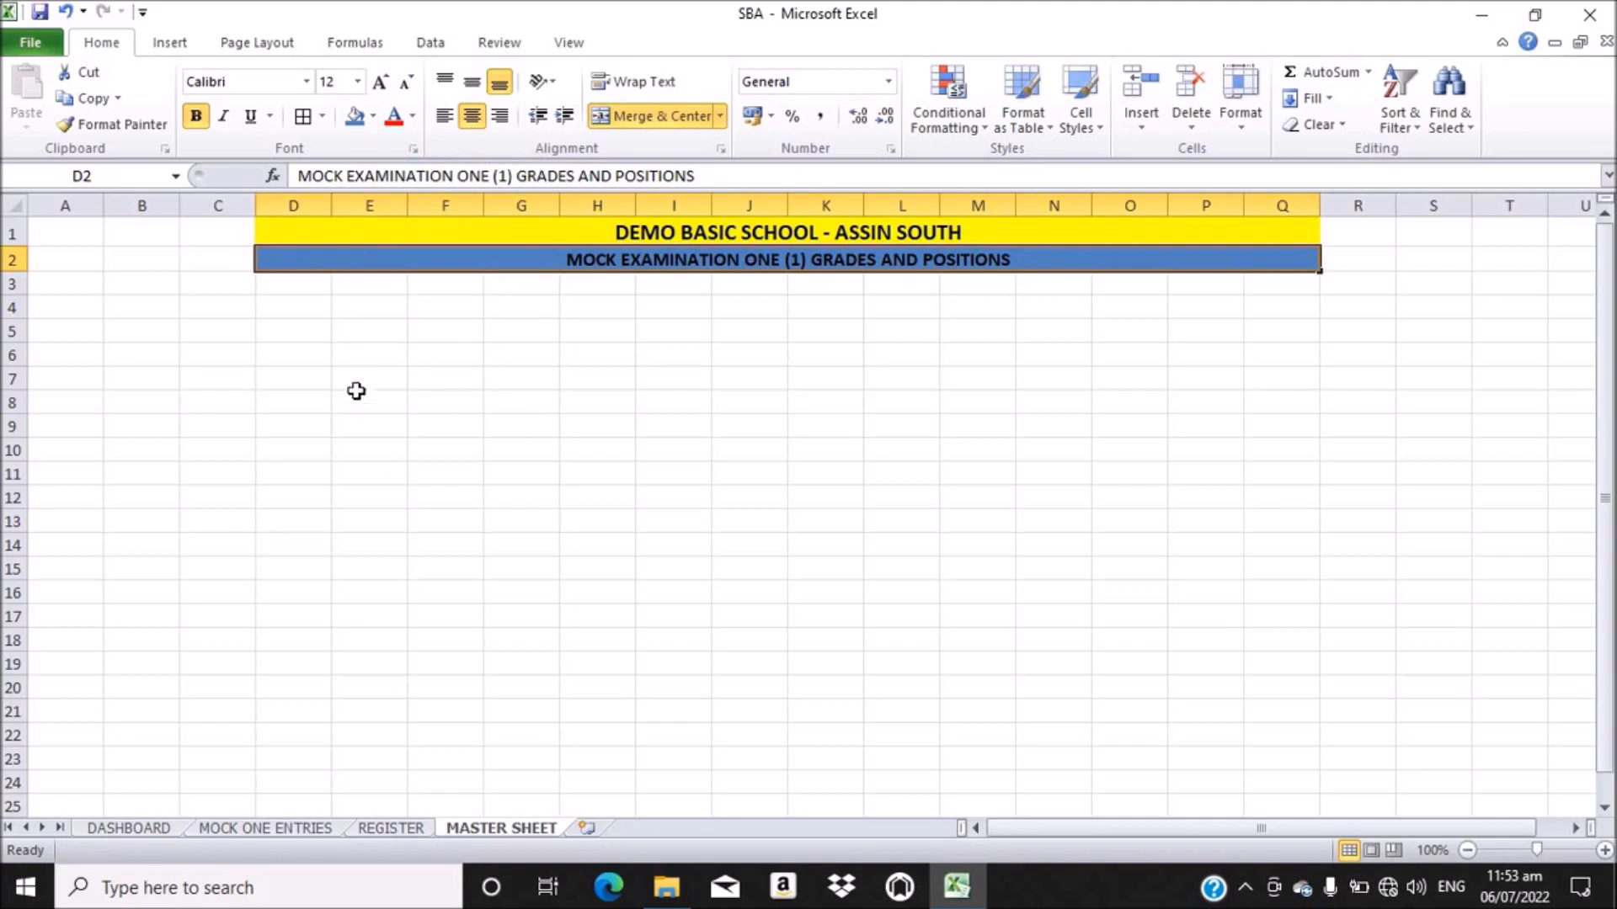
- Link cell A3 of the MASTER SHEET to the STUD. ID heading with the formula =REGISTER!A2
left_click(67, 283)
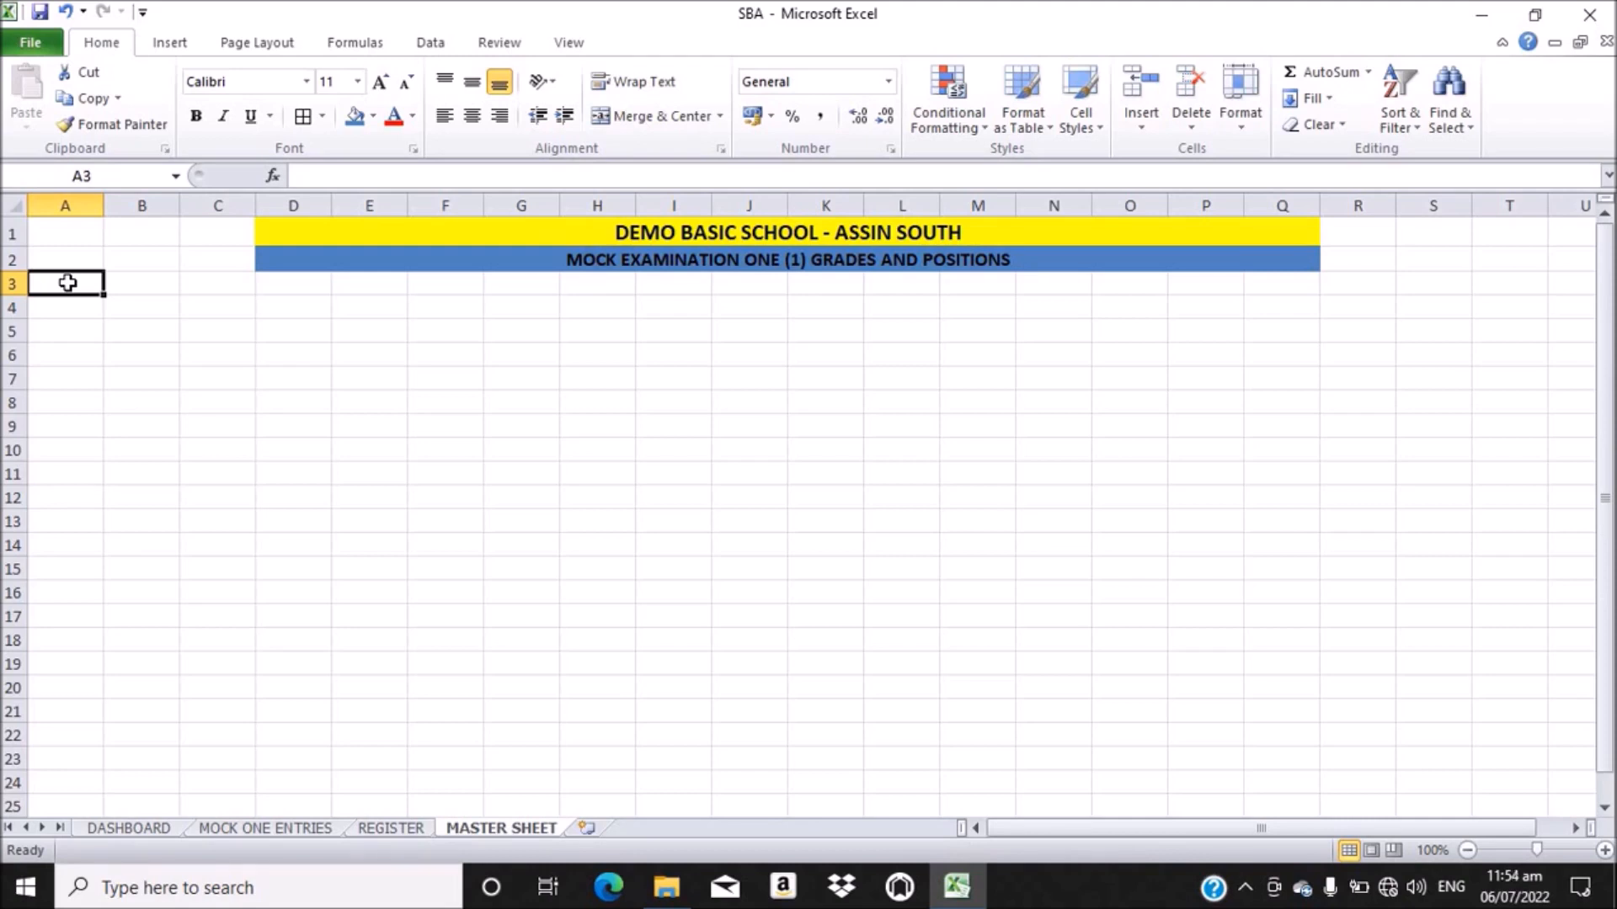
type("=")
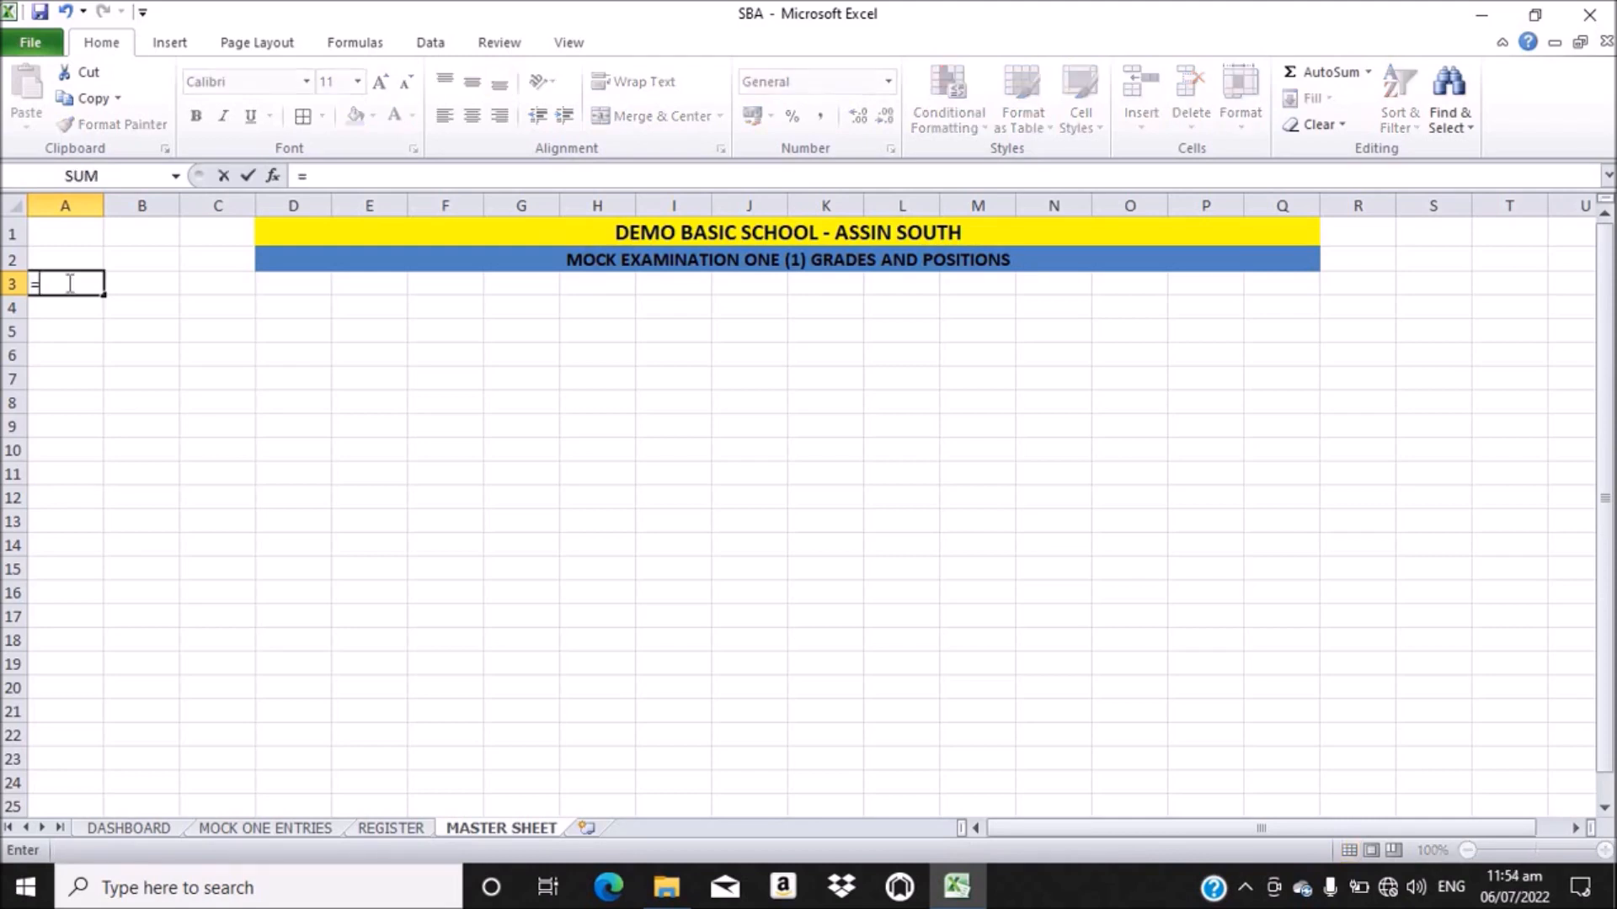
left_click(387, 830)
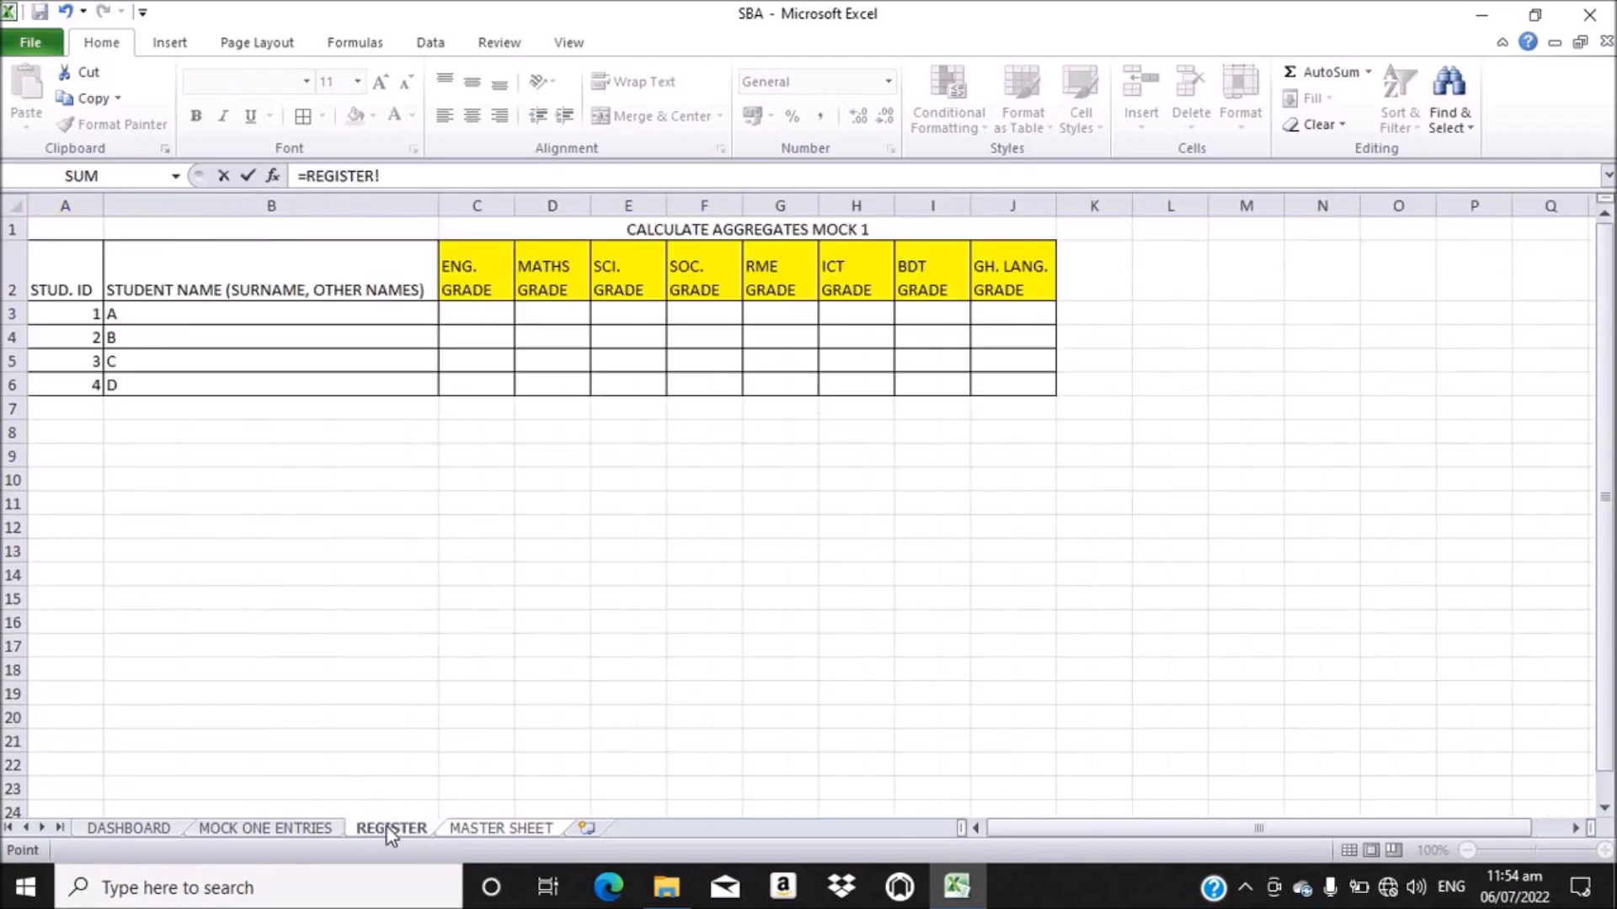
left_click(59, 294)
key("Return")
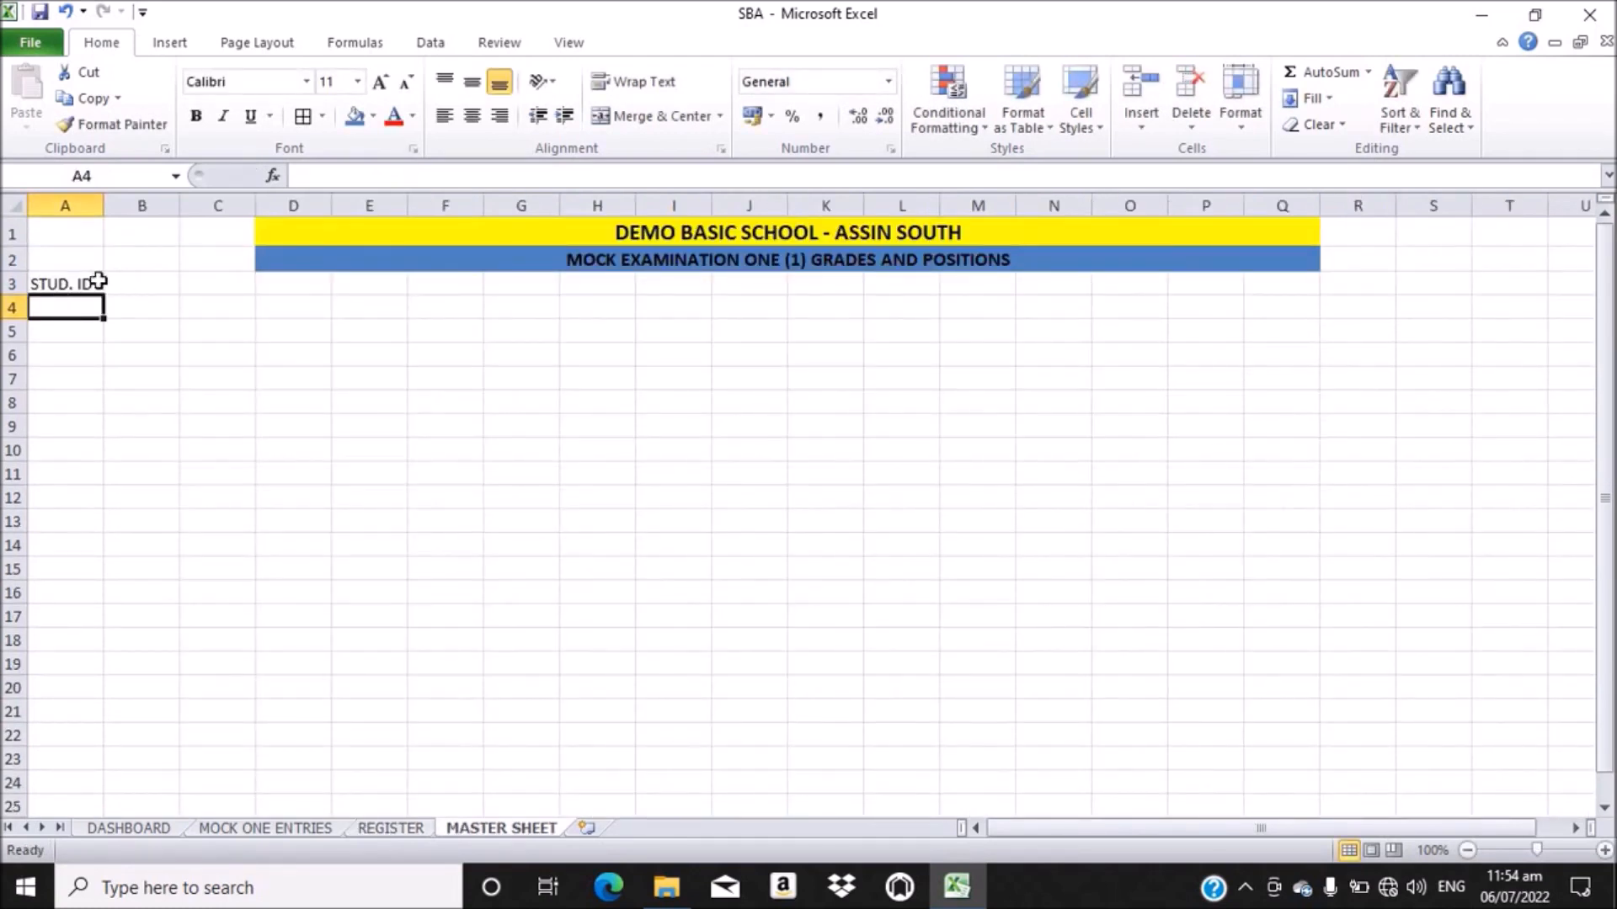
- Fill the A3 link formula across to column B and down to row 7, and autofit column B's width
left_click(85, 283)
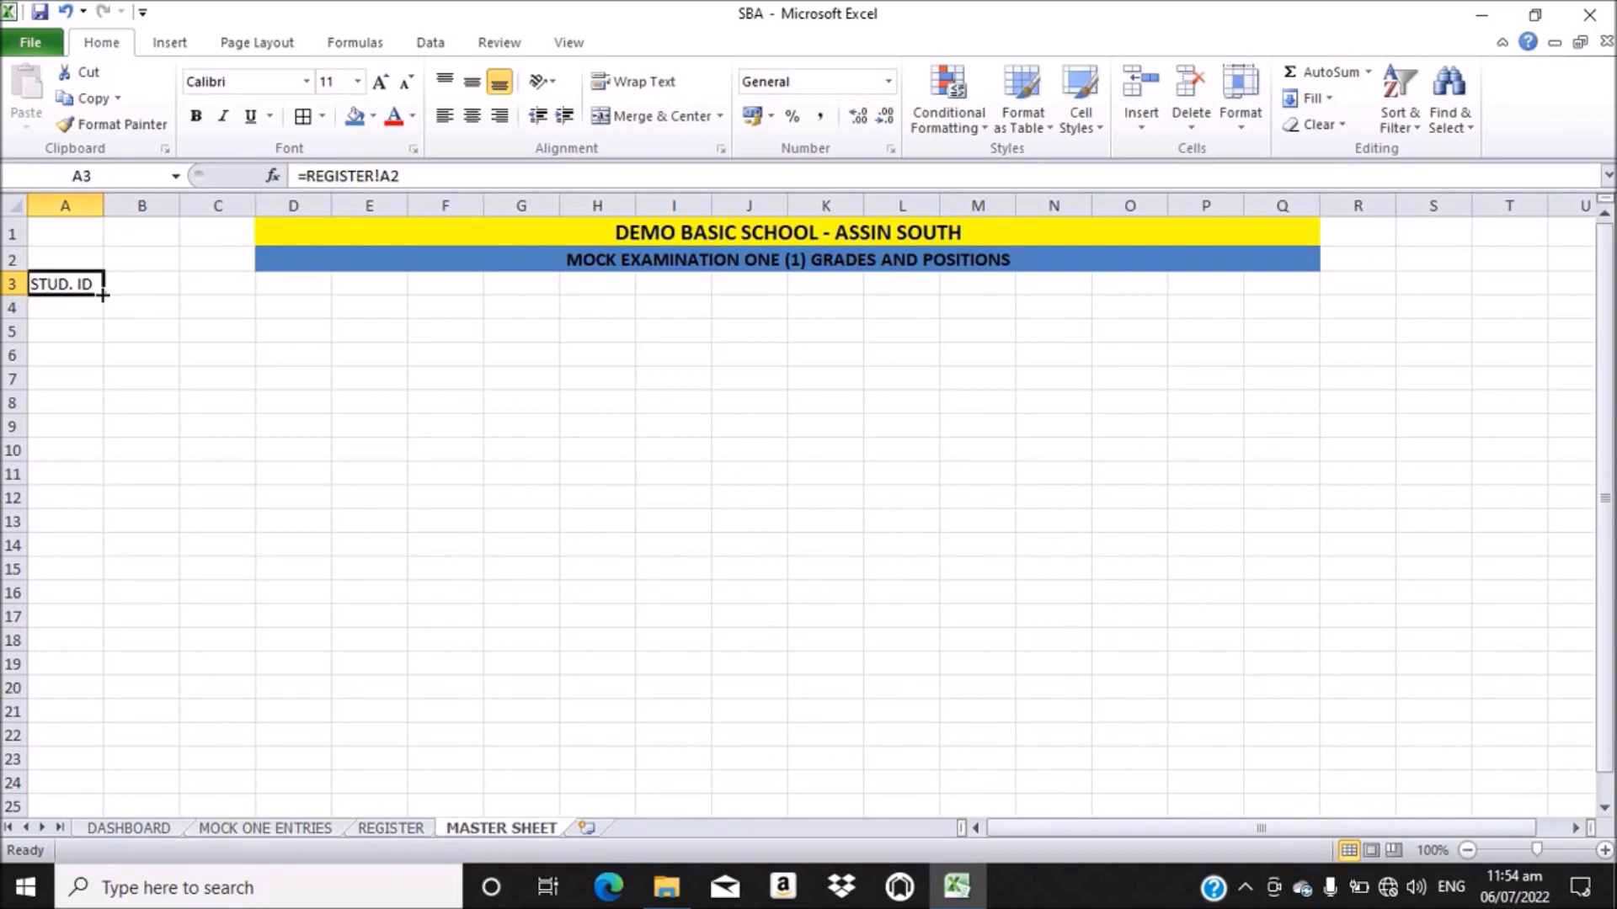
left_click_drag(102, 294, 174, 296)
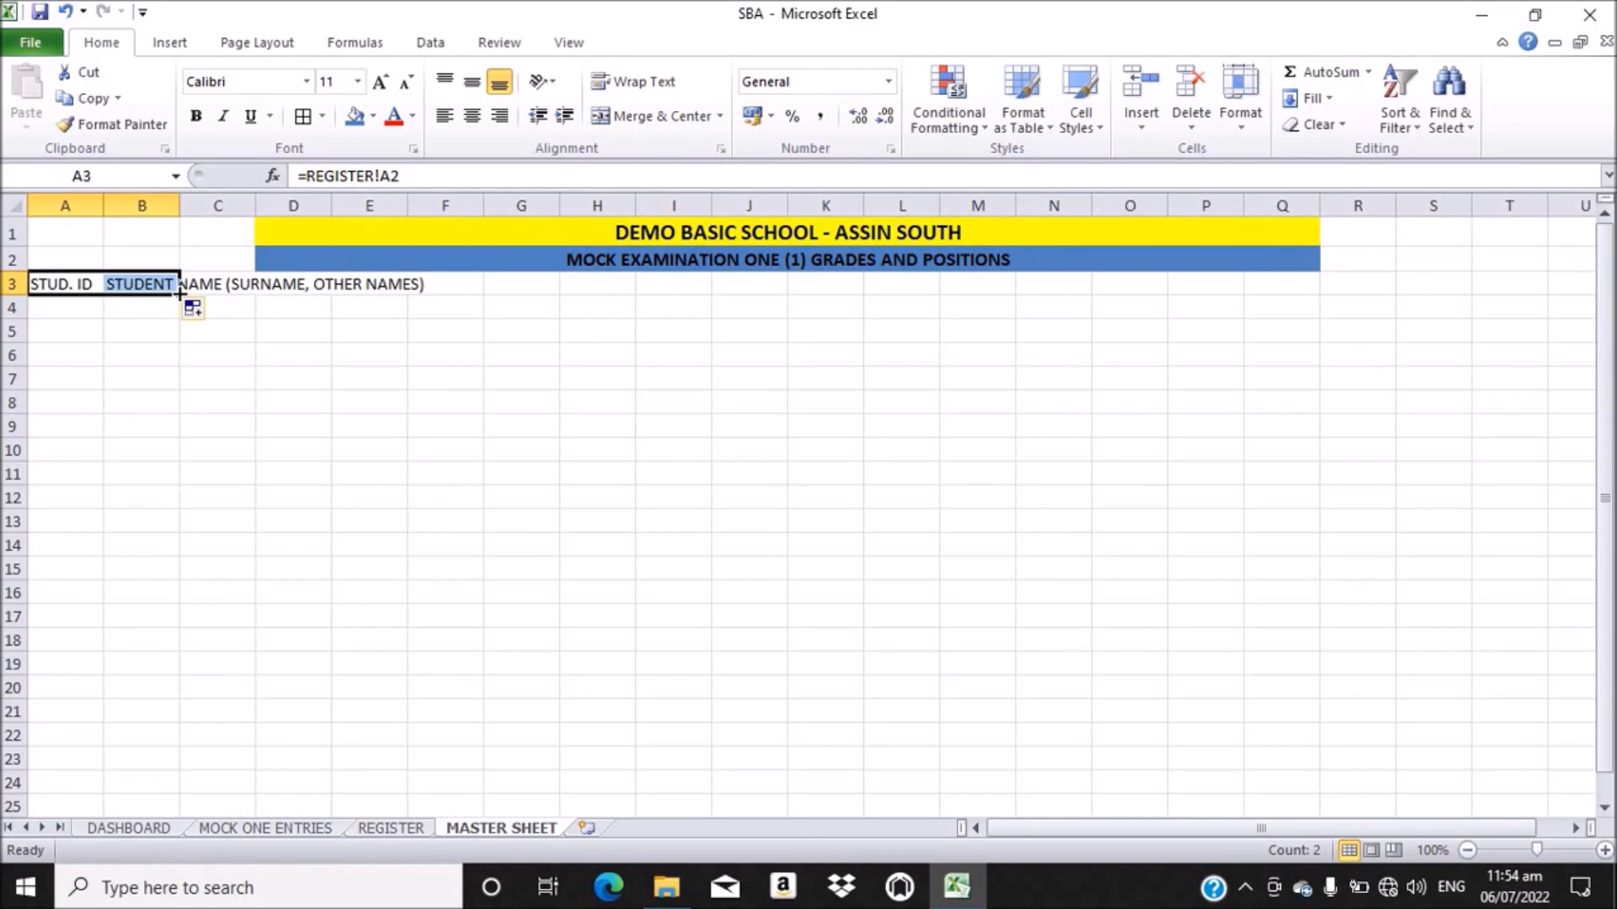
left_click_drag(180, 294, 173, 379)
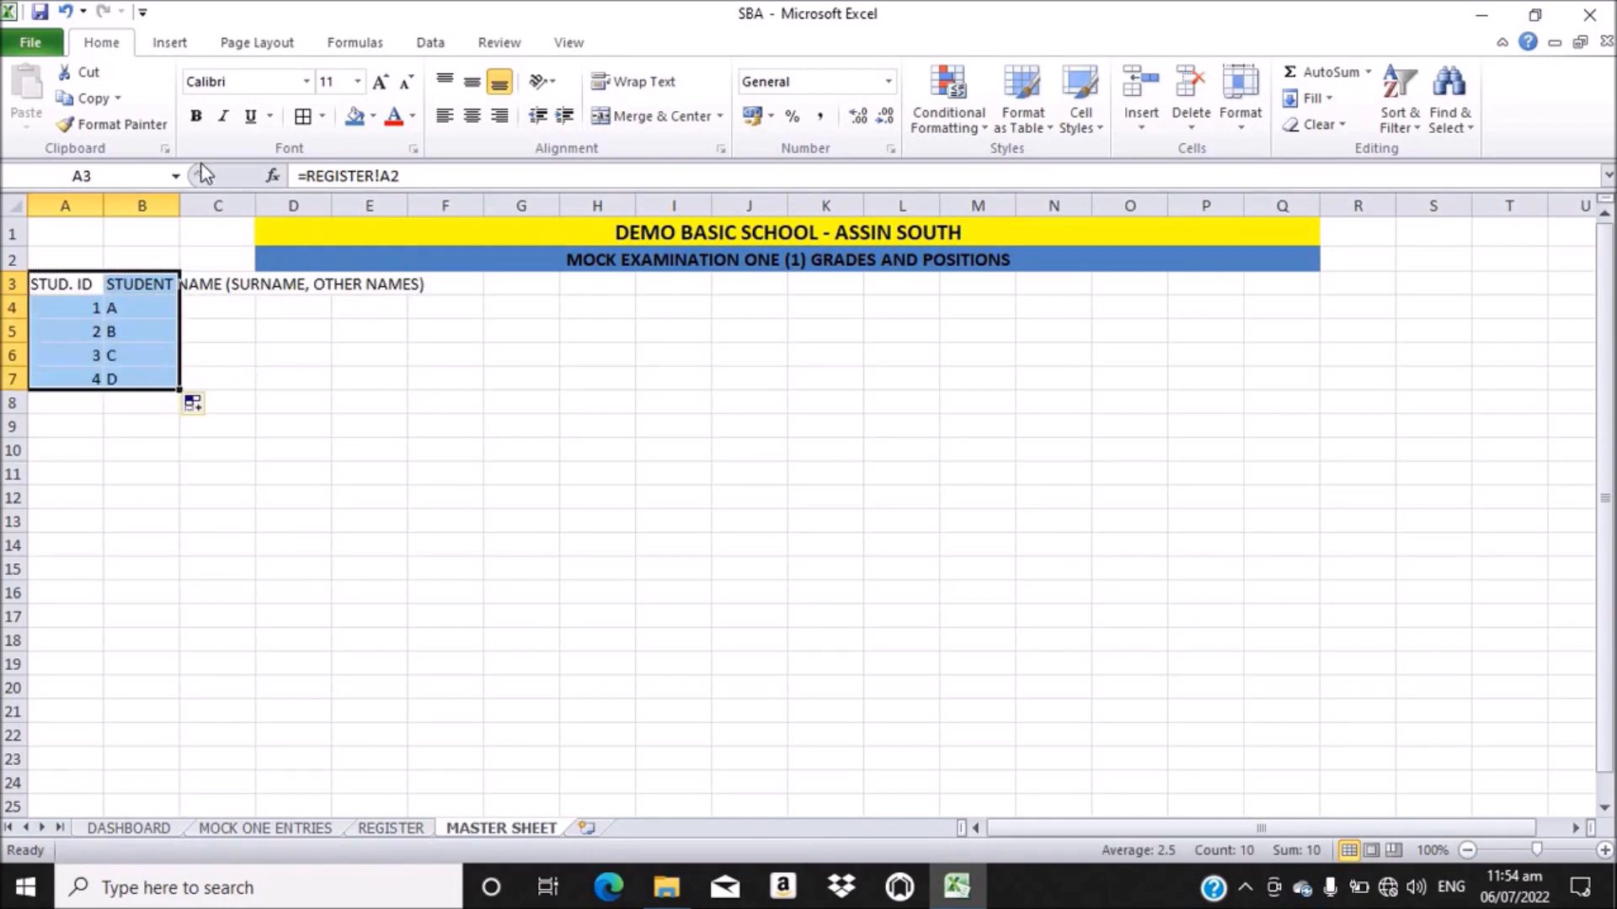
double_click(181, 199)
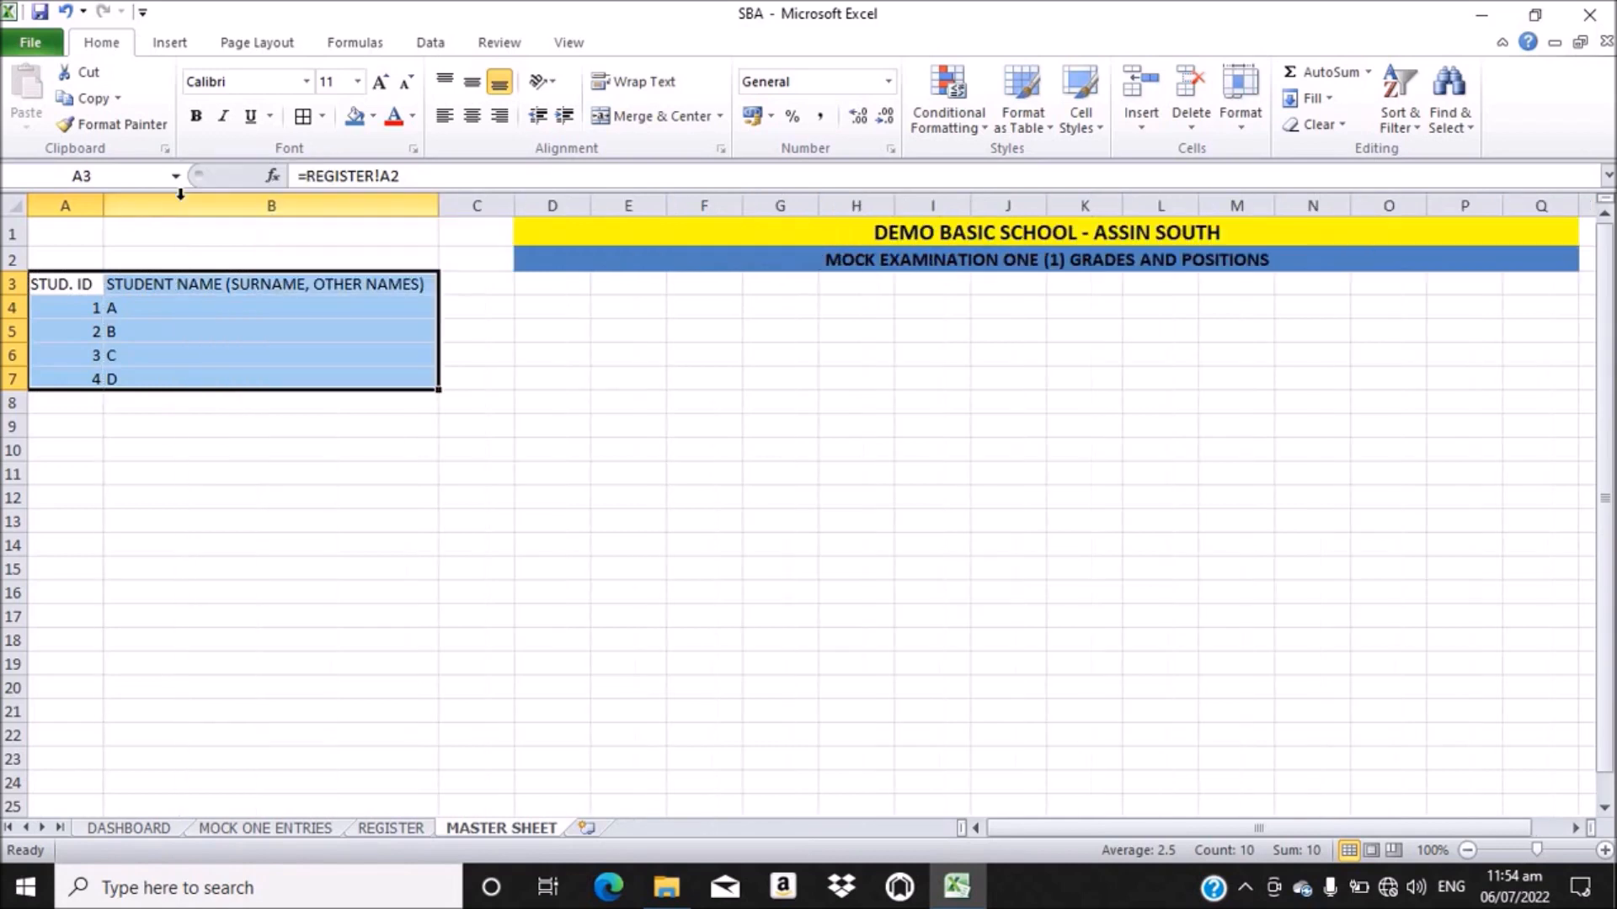
- Check the REGISTER sheet's headings and enter the heading GENDER in cell C3 of the MASTER SHEET
left_click(472, 286)
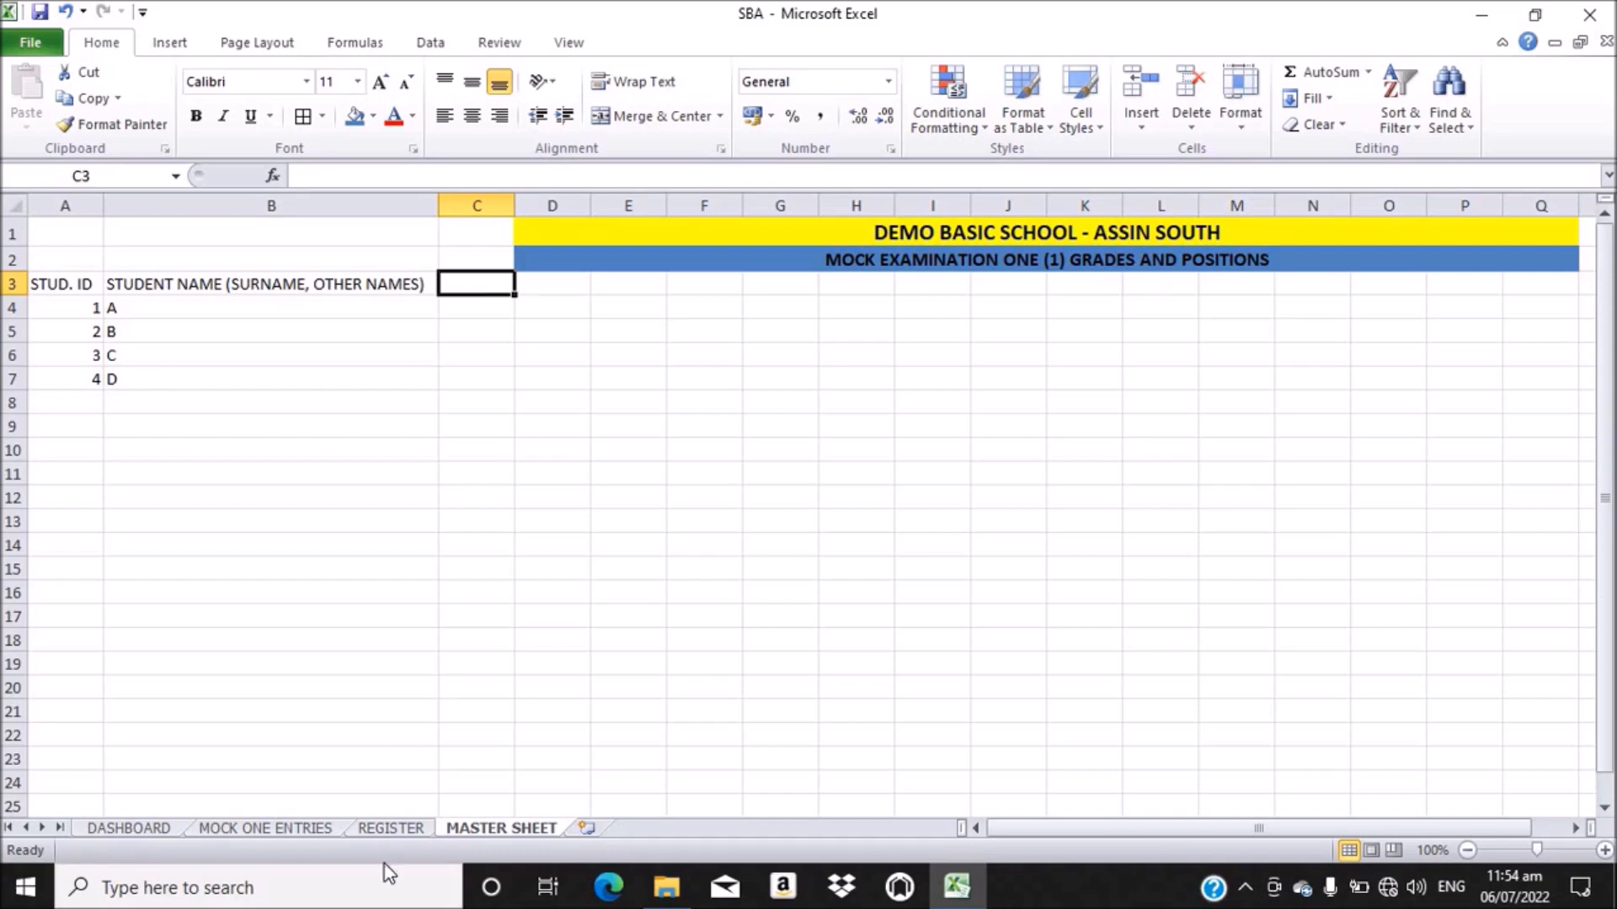
left_click(391, 829)
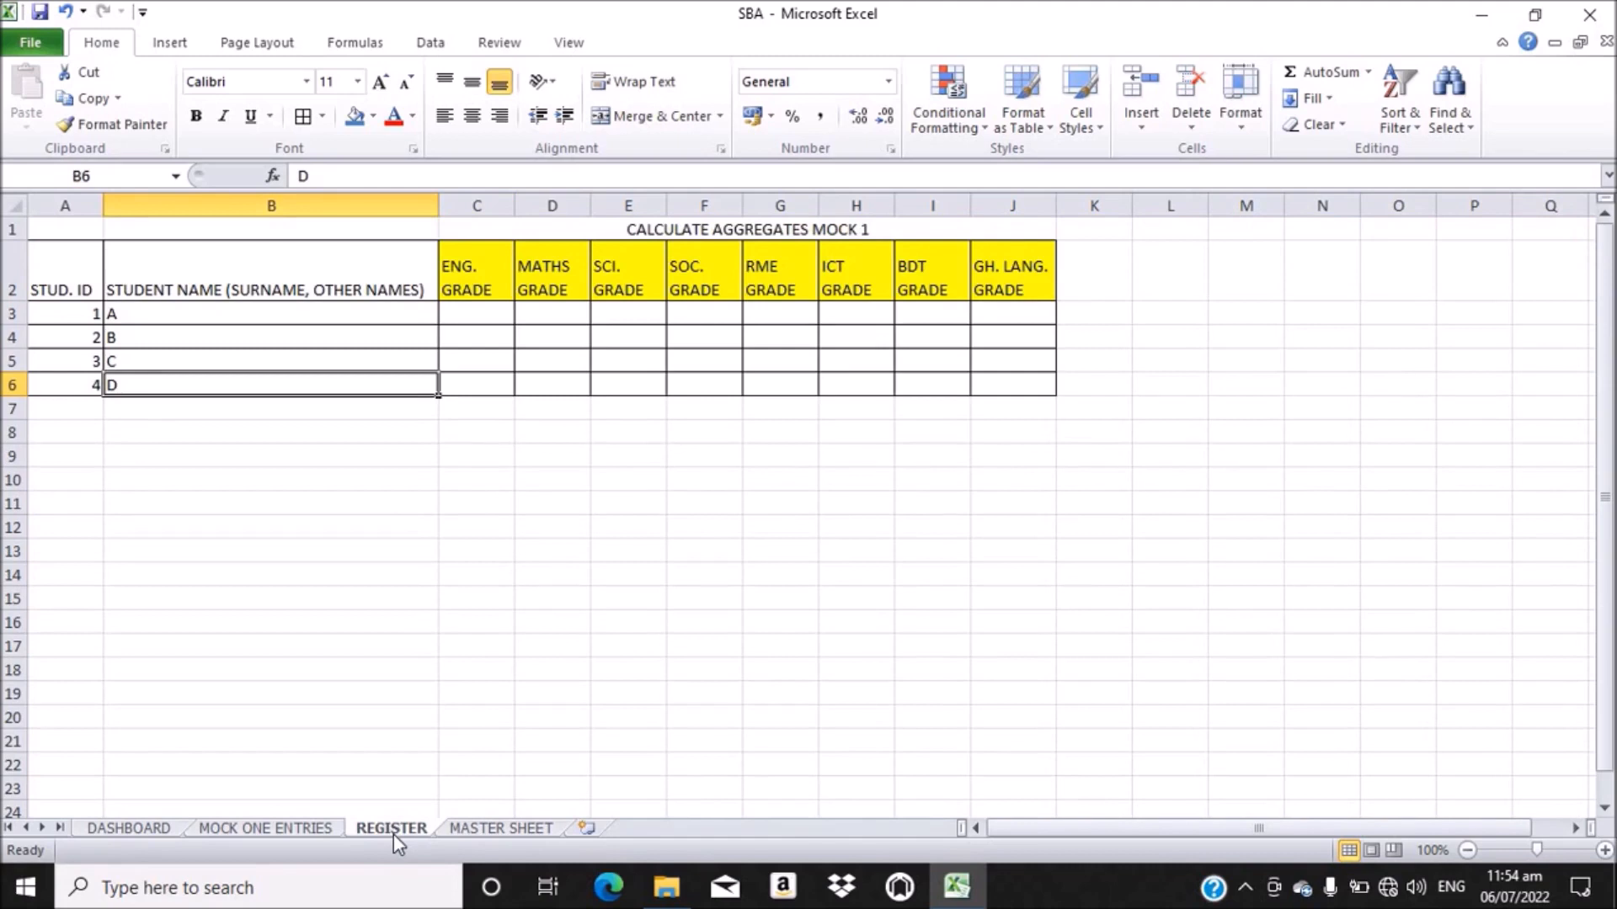
left_click(499, 829)
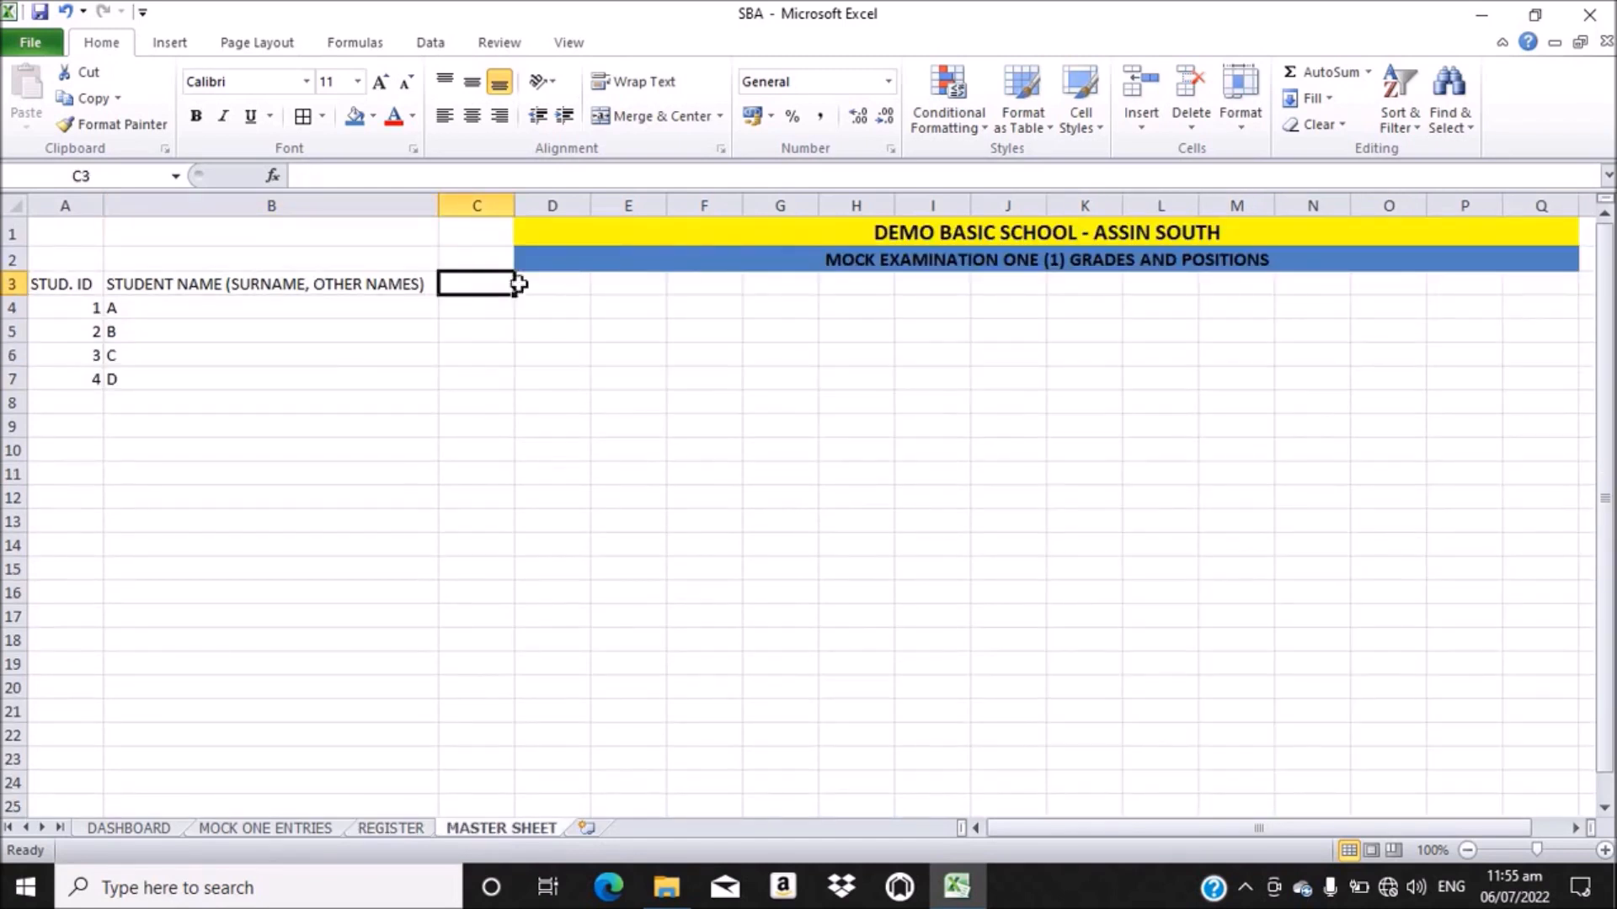
type("GE")
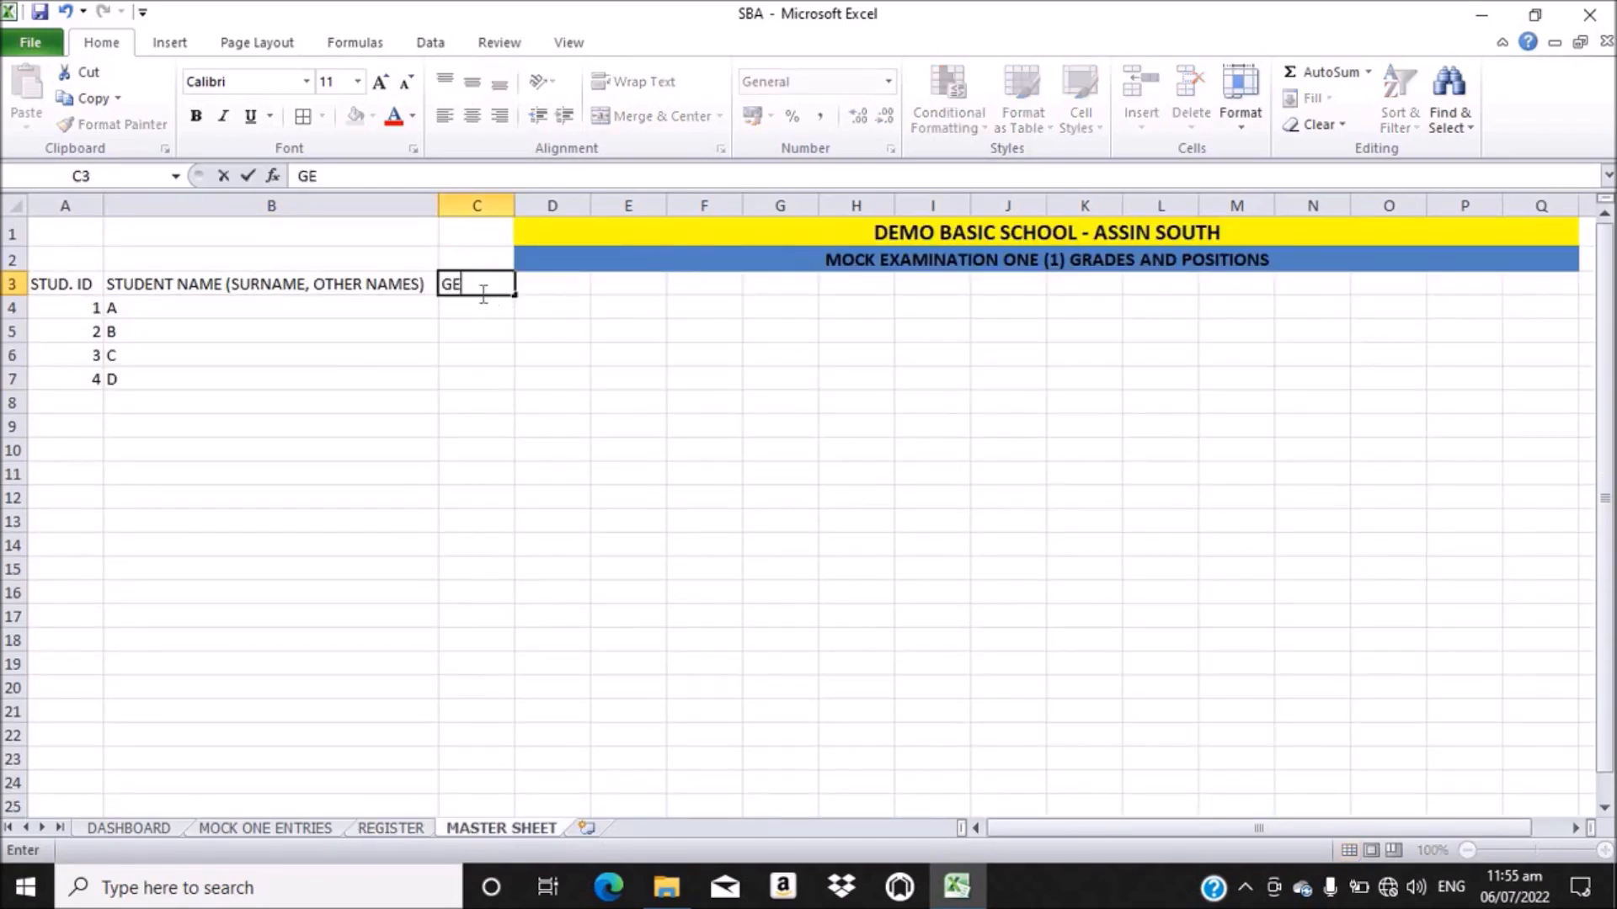
type("NDER")
- Enter the headings ENGLISH, GRADE and POSITION in cells D3, E3 and F3
left_click(541, 286)
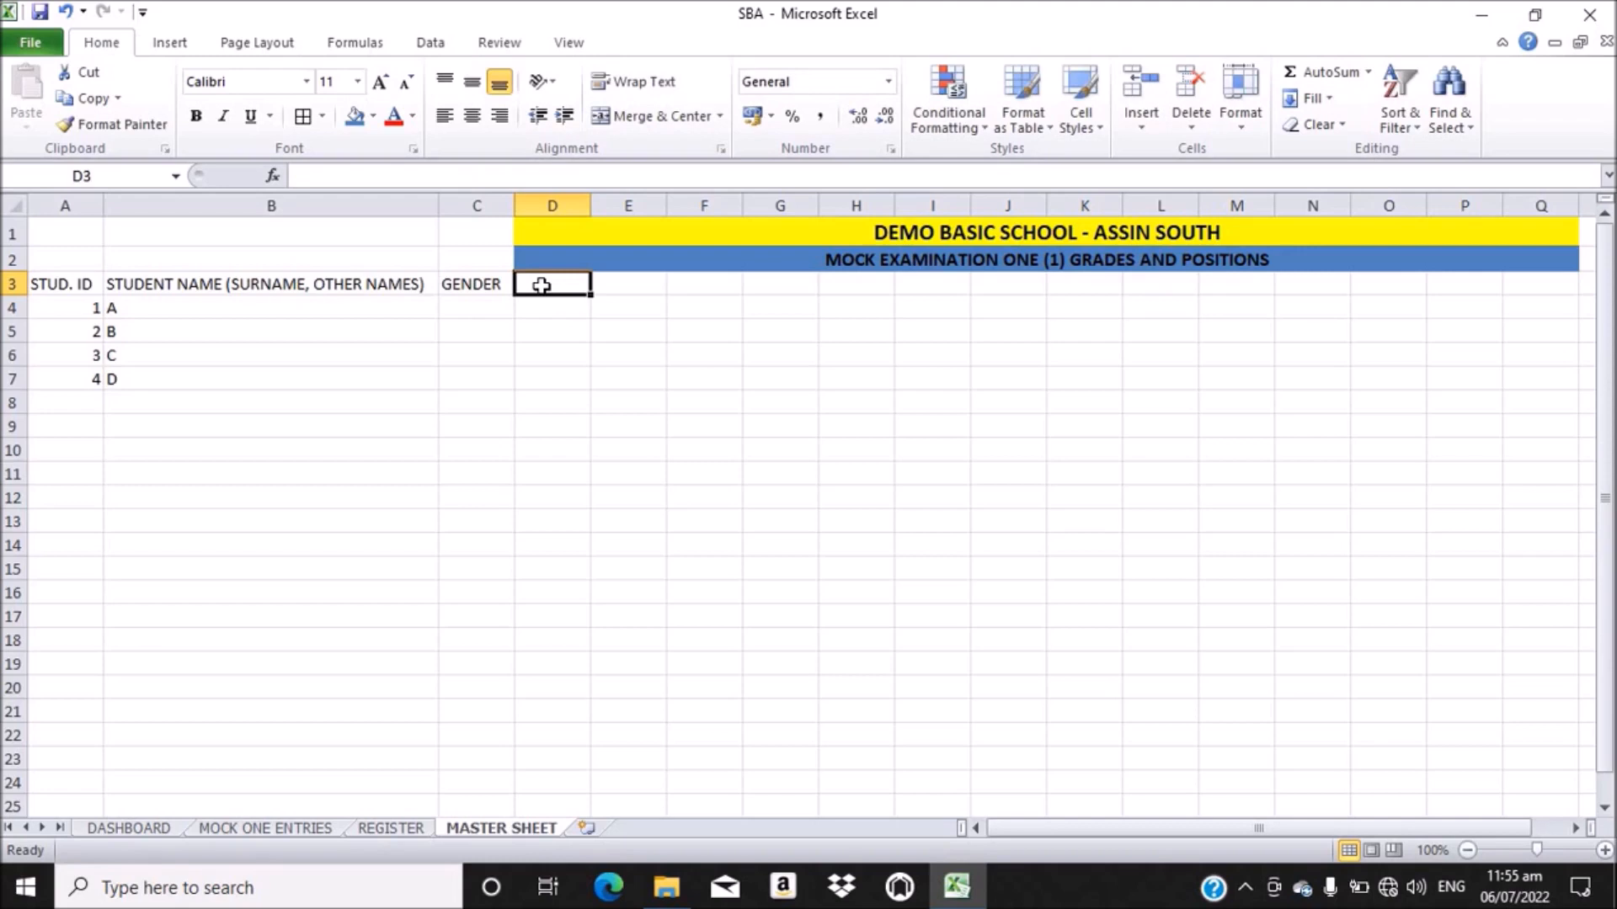
type("ENG")
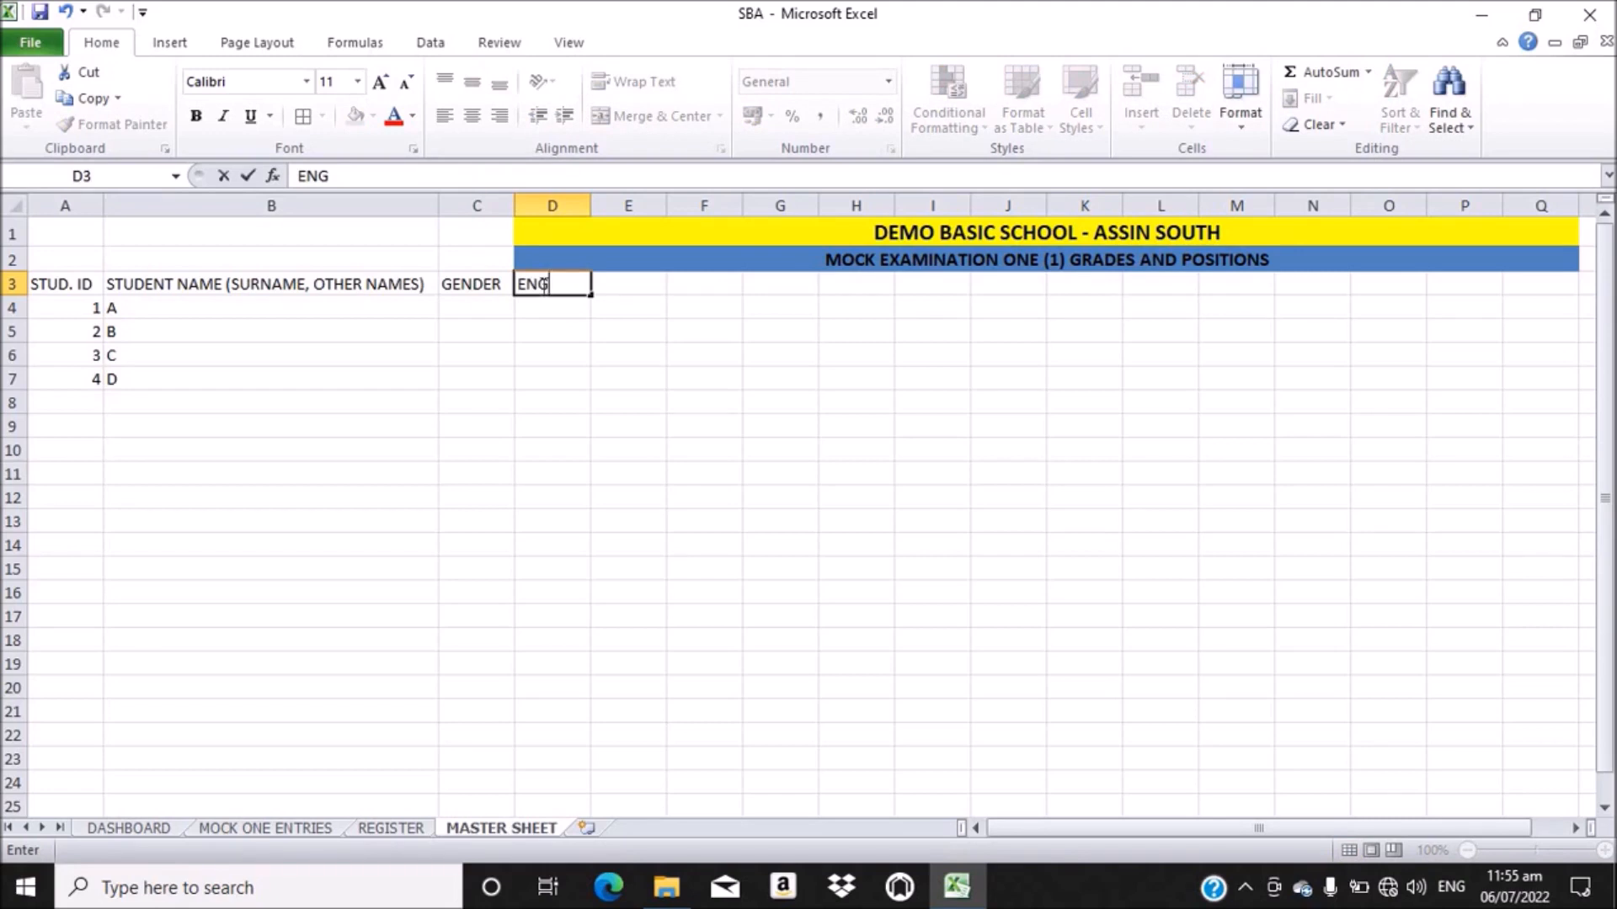
type("LISH")
key("Tab")
type("GRE")
key("BackSpace")
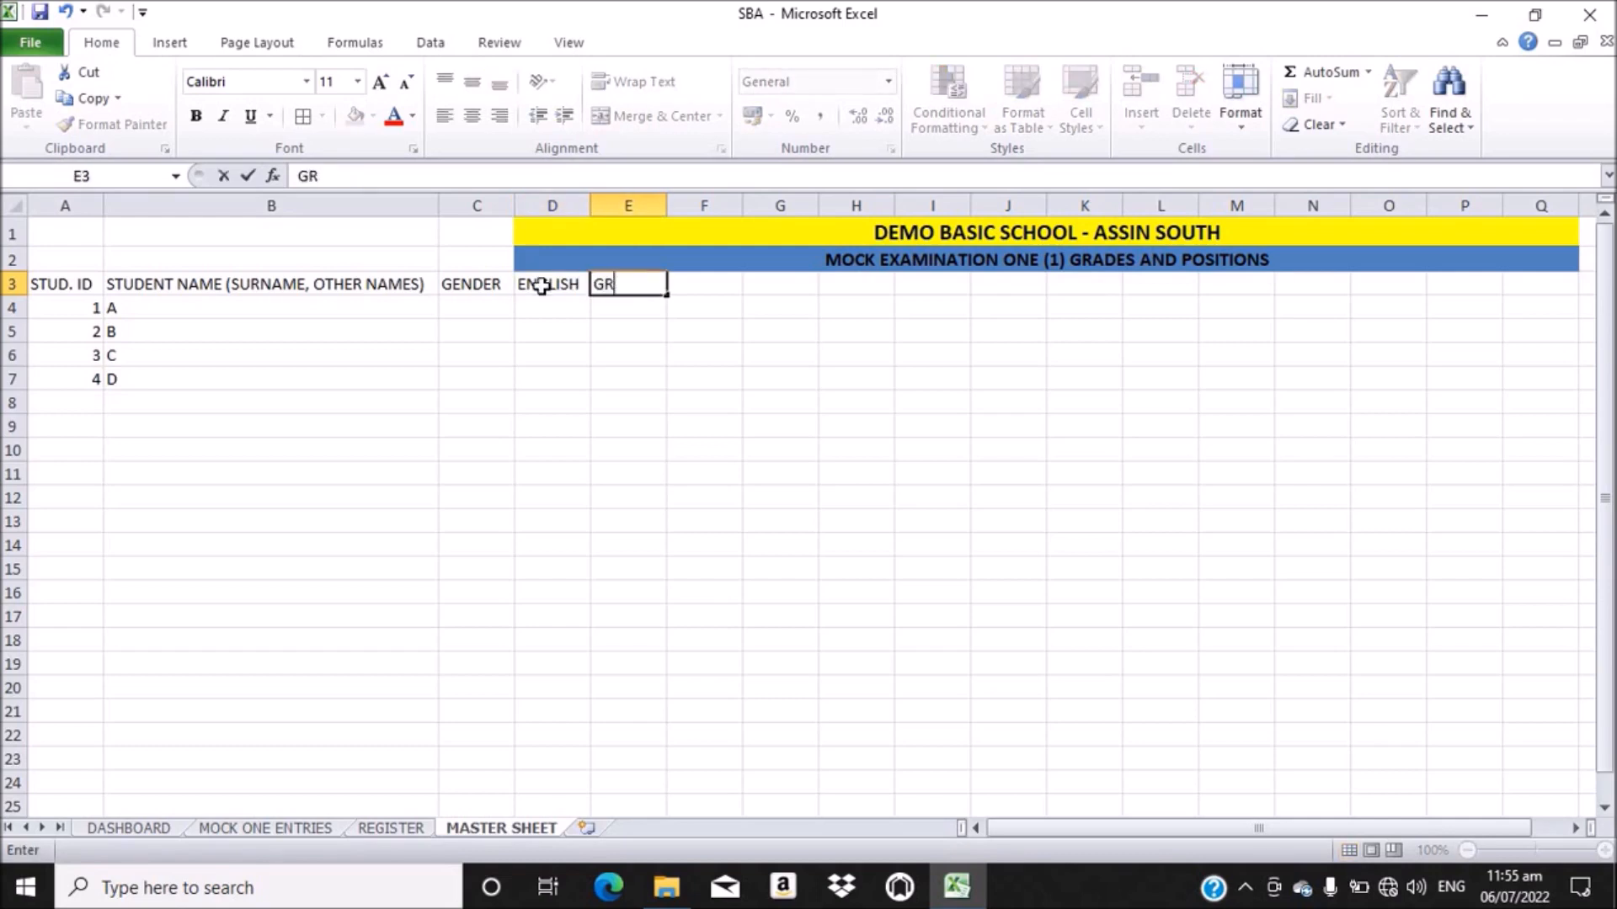
type("ADE")
key("Tab")
type("P")
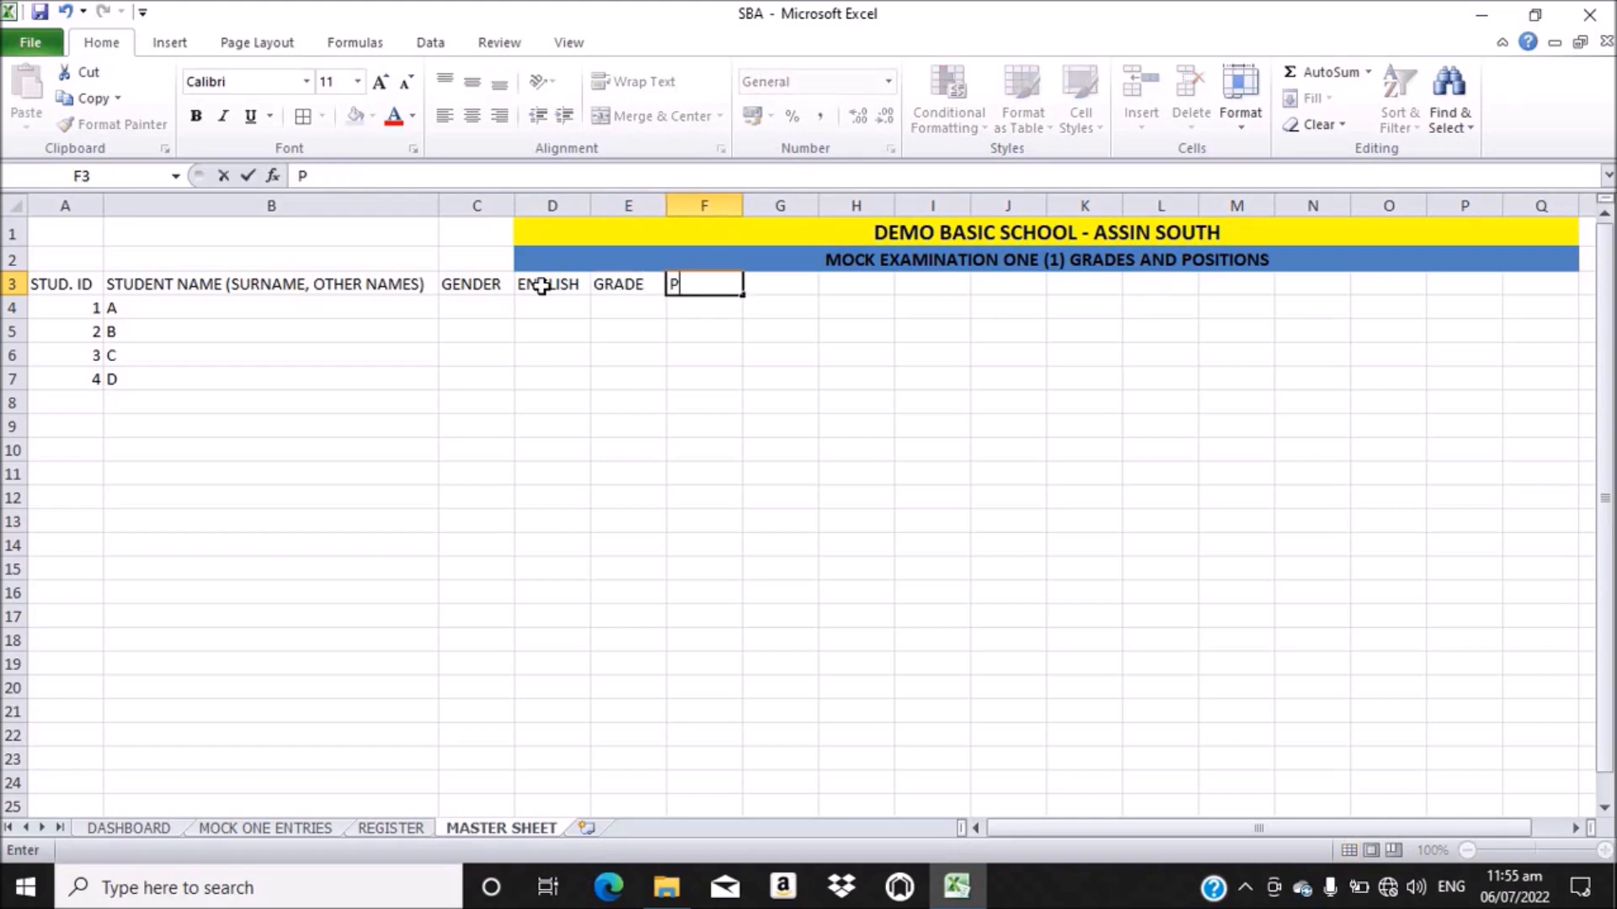
type("OSITION")
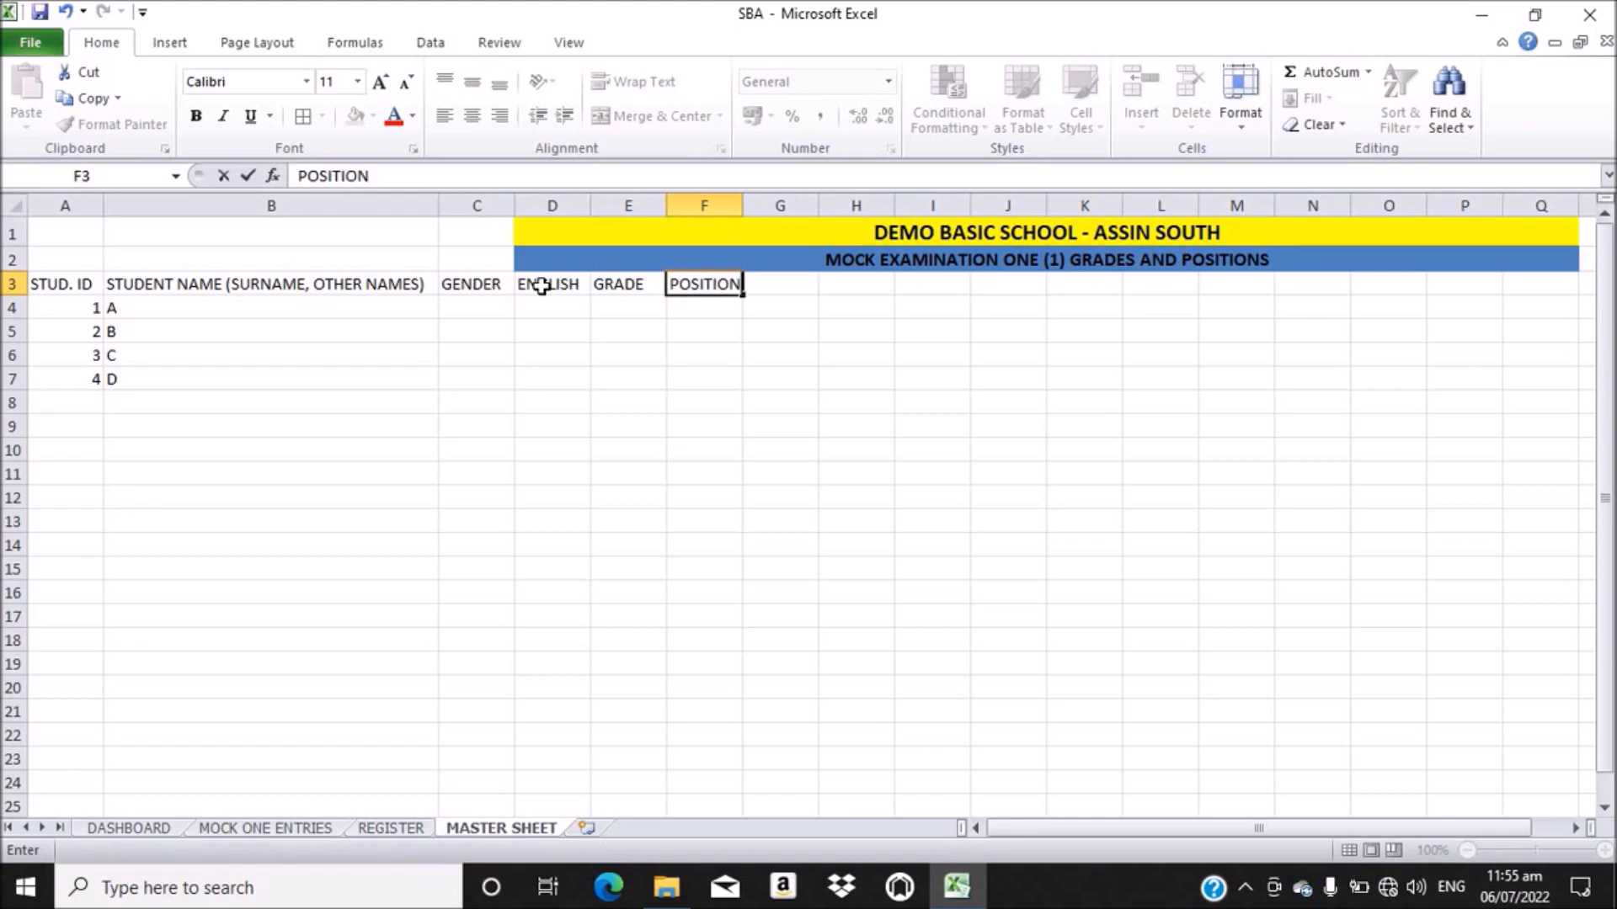
key("Tab")
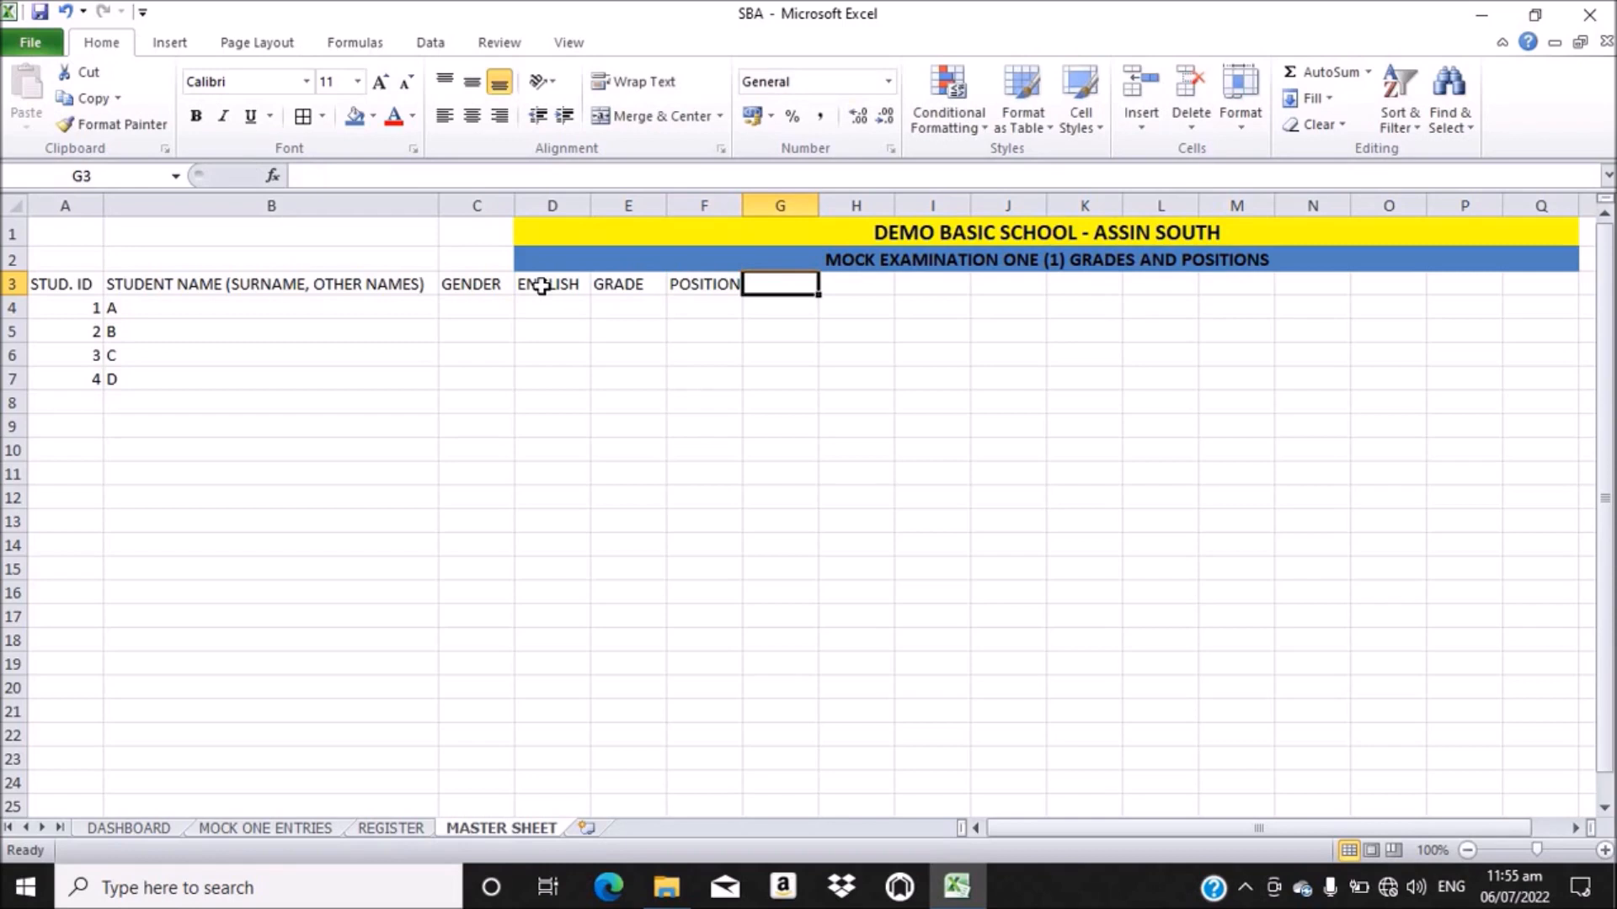
- Enter the headings MATHS, GRADE and POSITION in cells G3, H3 and I3
type("MA")
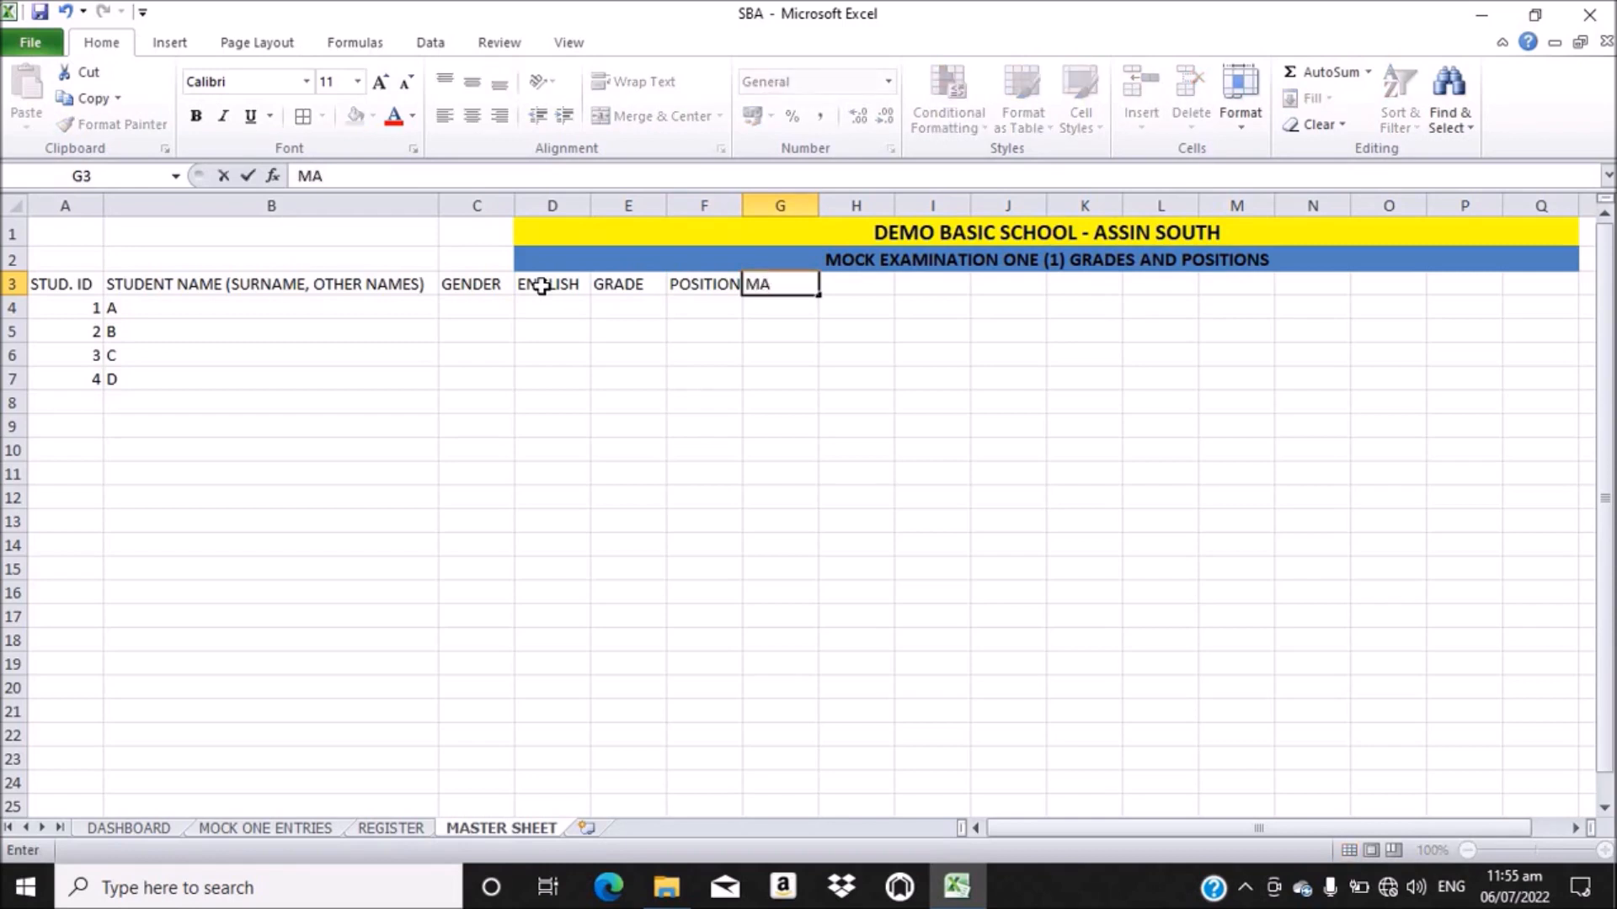
type("THS")
key("Tab")
type("GRA")
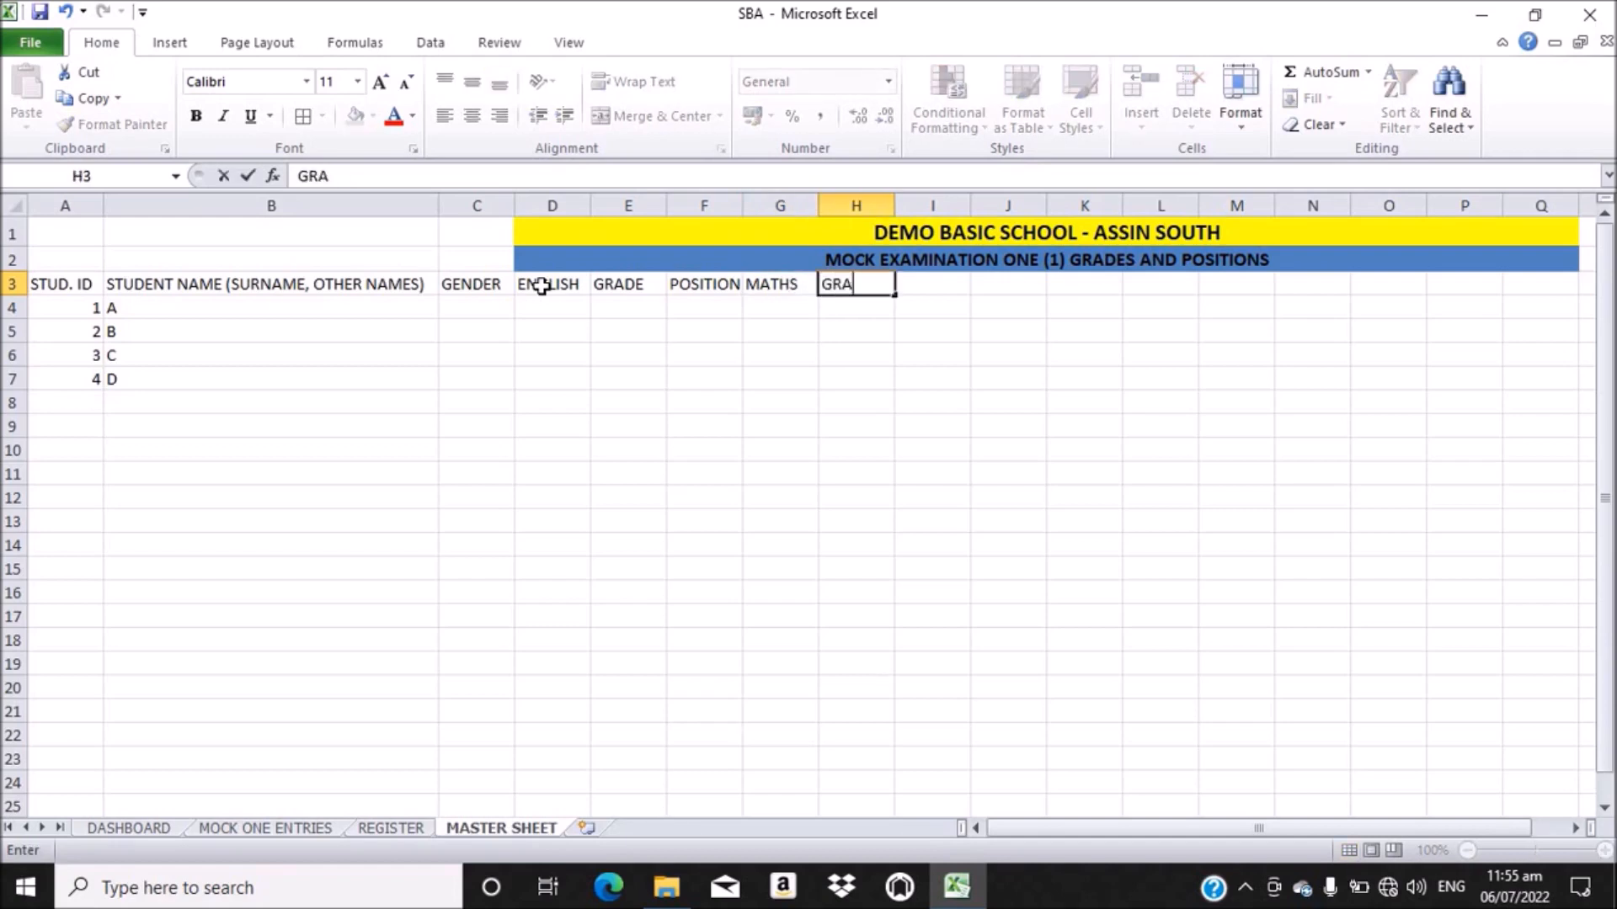
type("DE")
key("Tab")
type("POS")
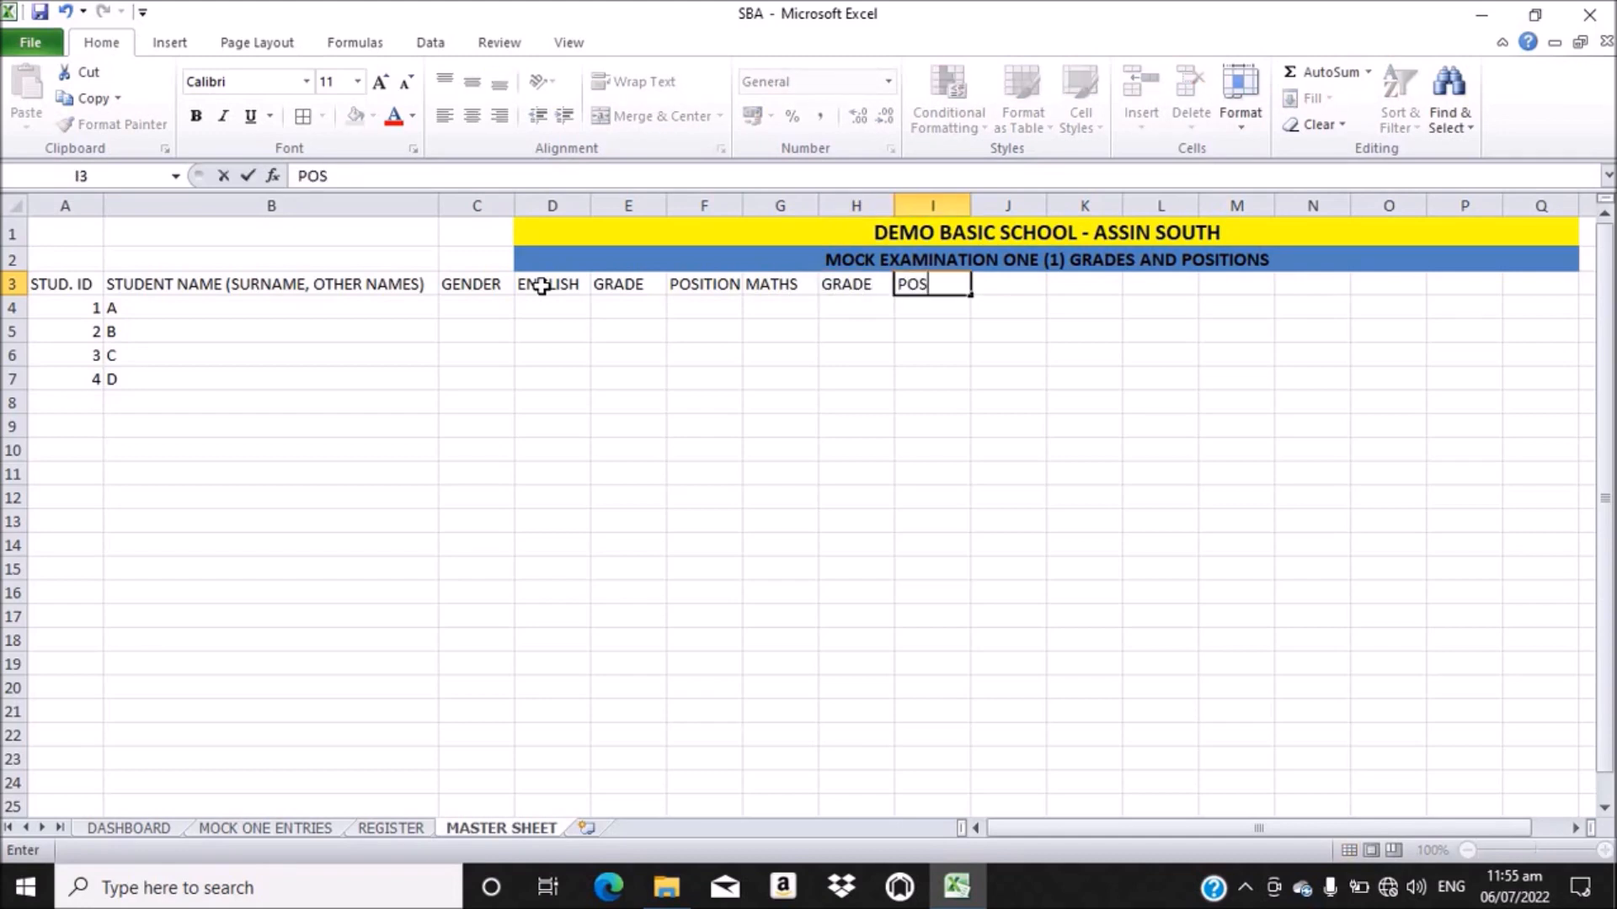
type("ITION")
key("Tab")
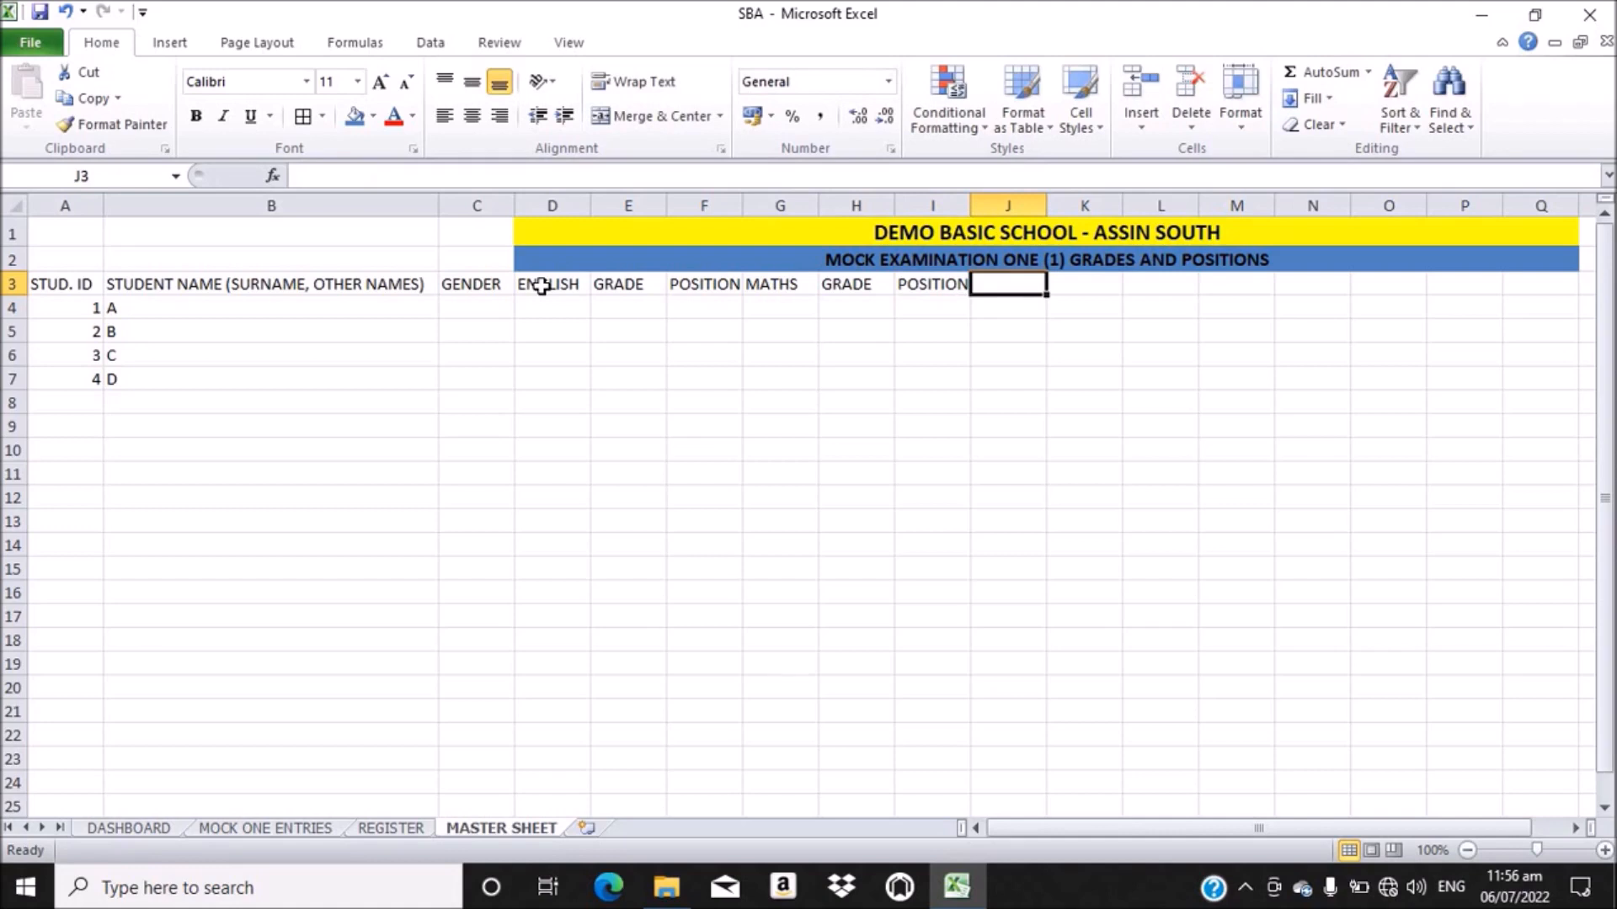
- Enter the headings SCIENCE, GRADE and POSITION in cells J3, K3 and L3
type("I")
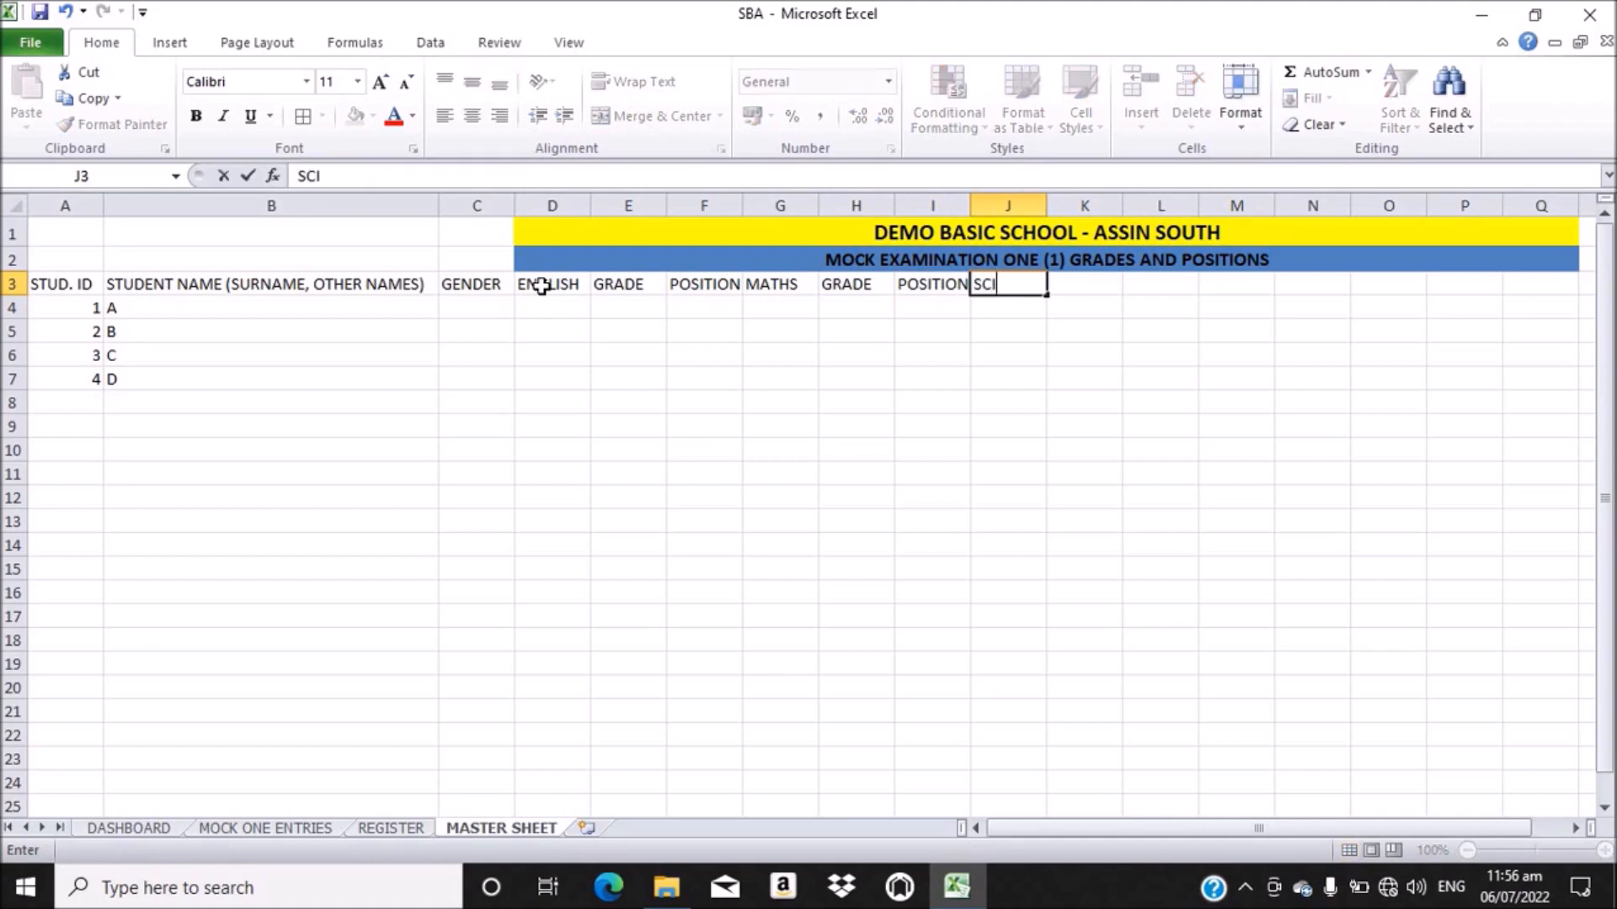
type("ENCE")
key("Tab")
type("G")
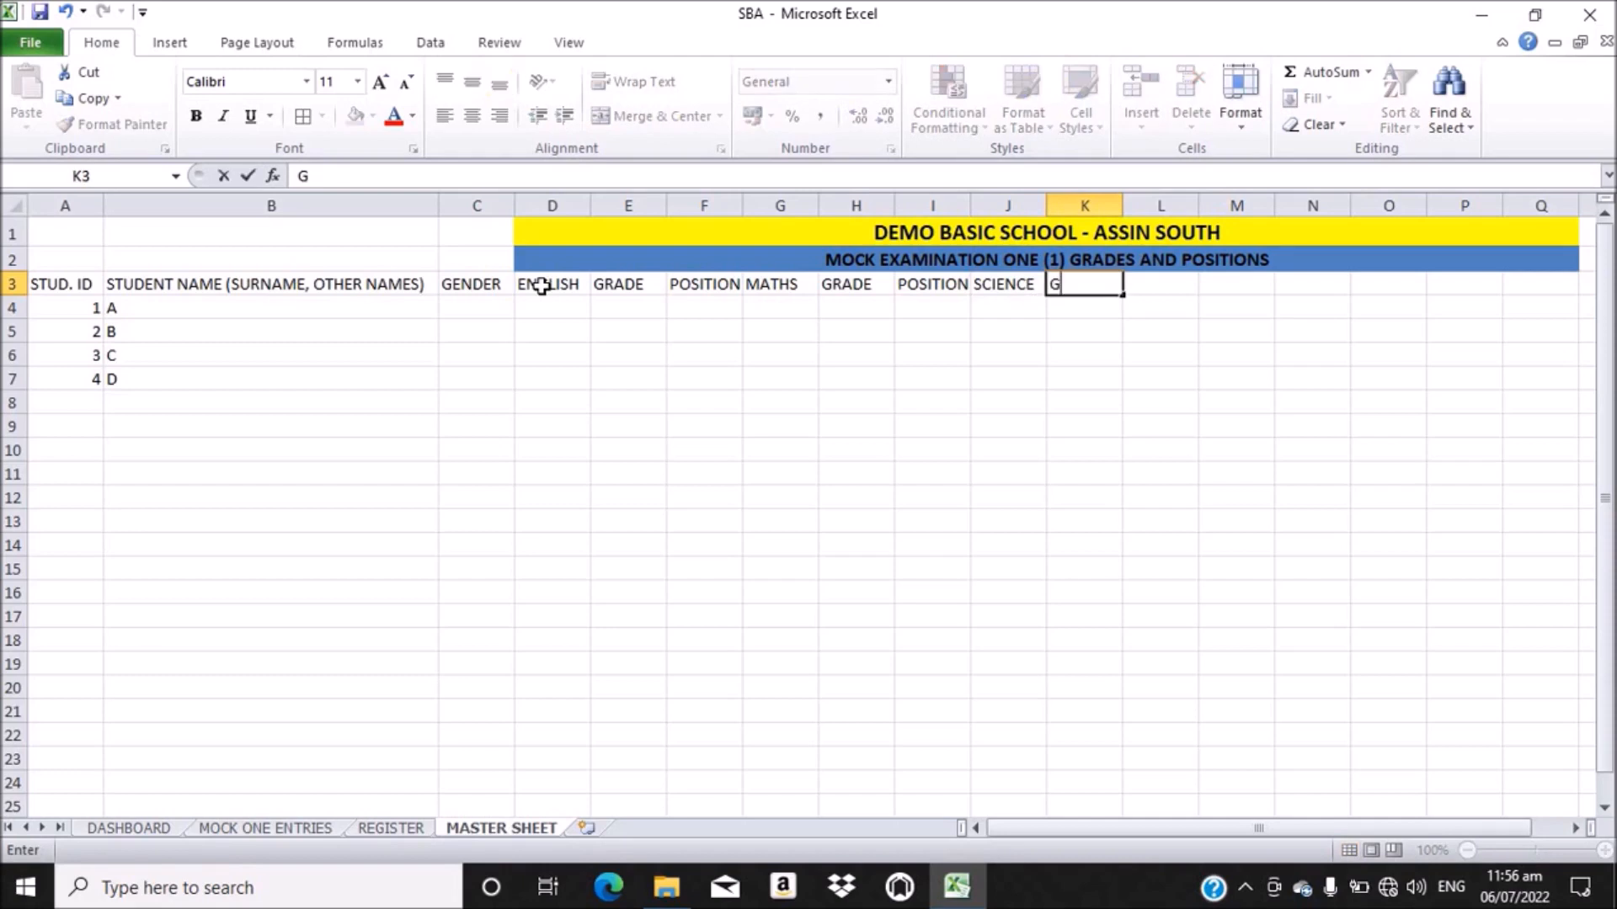
type("RADE")
key("Tab")
type("POSITION")
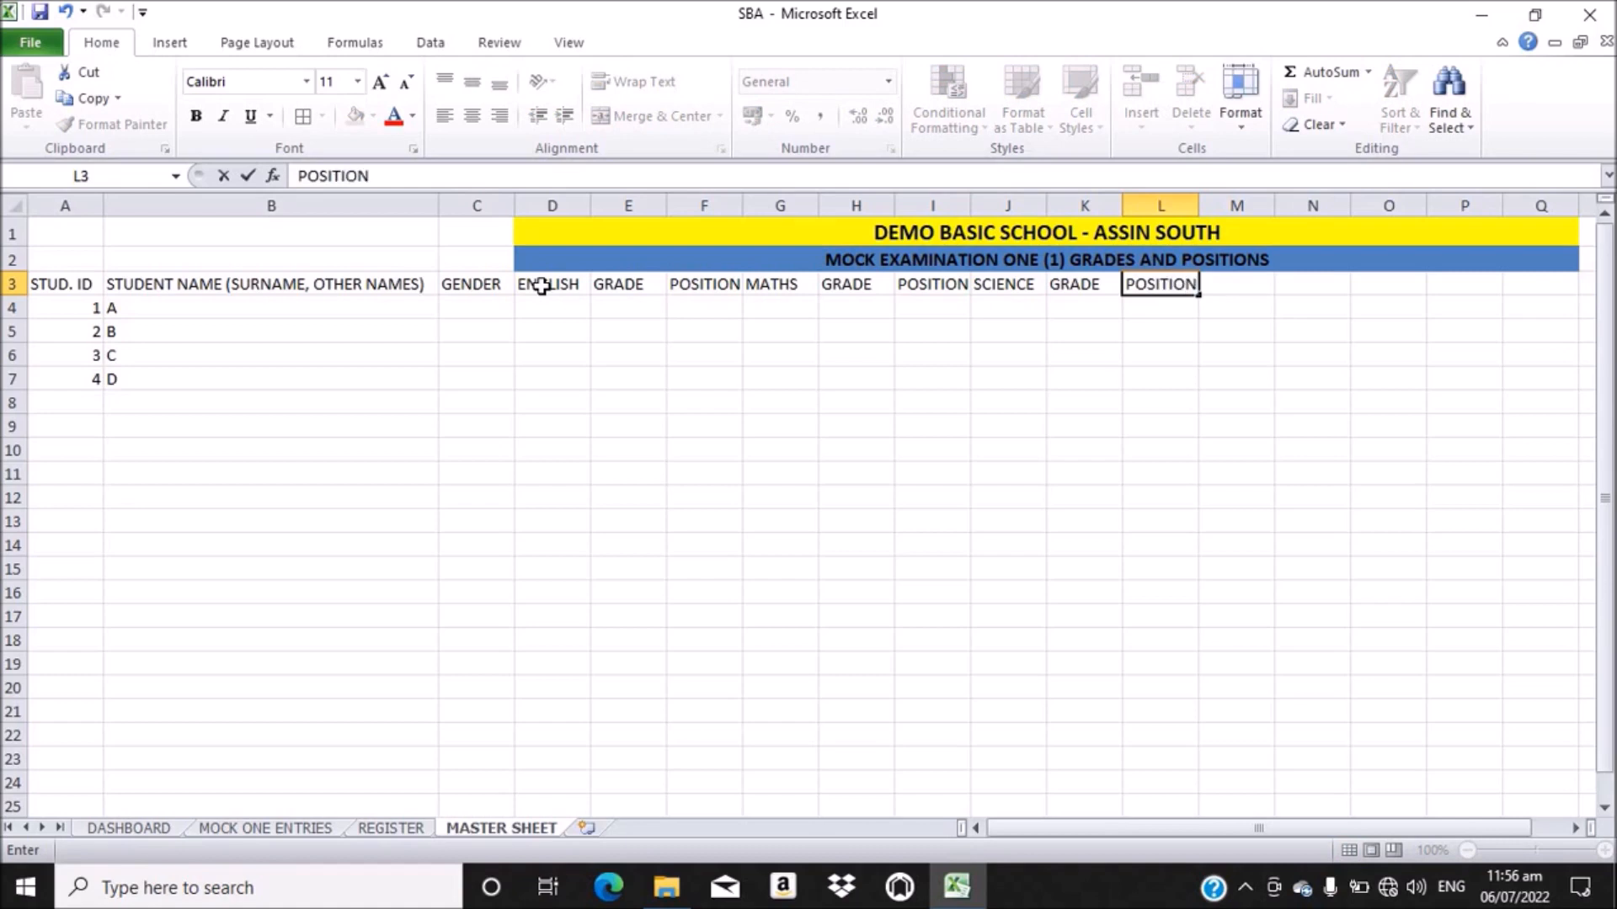
key("Tab")
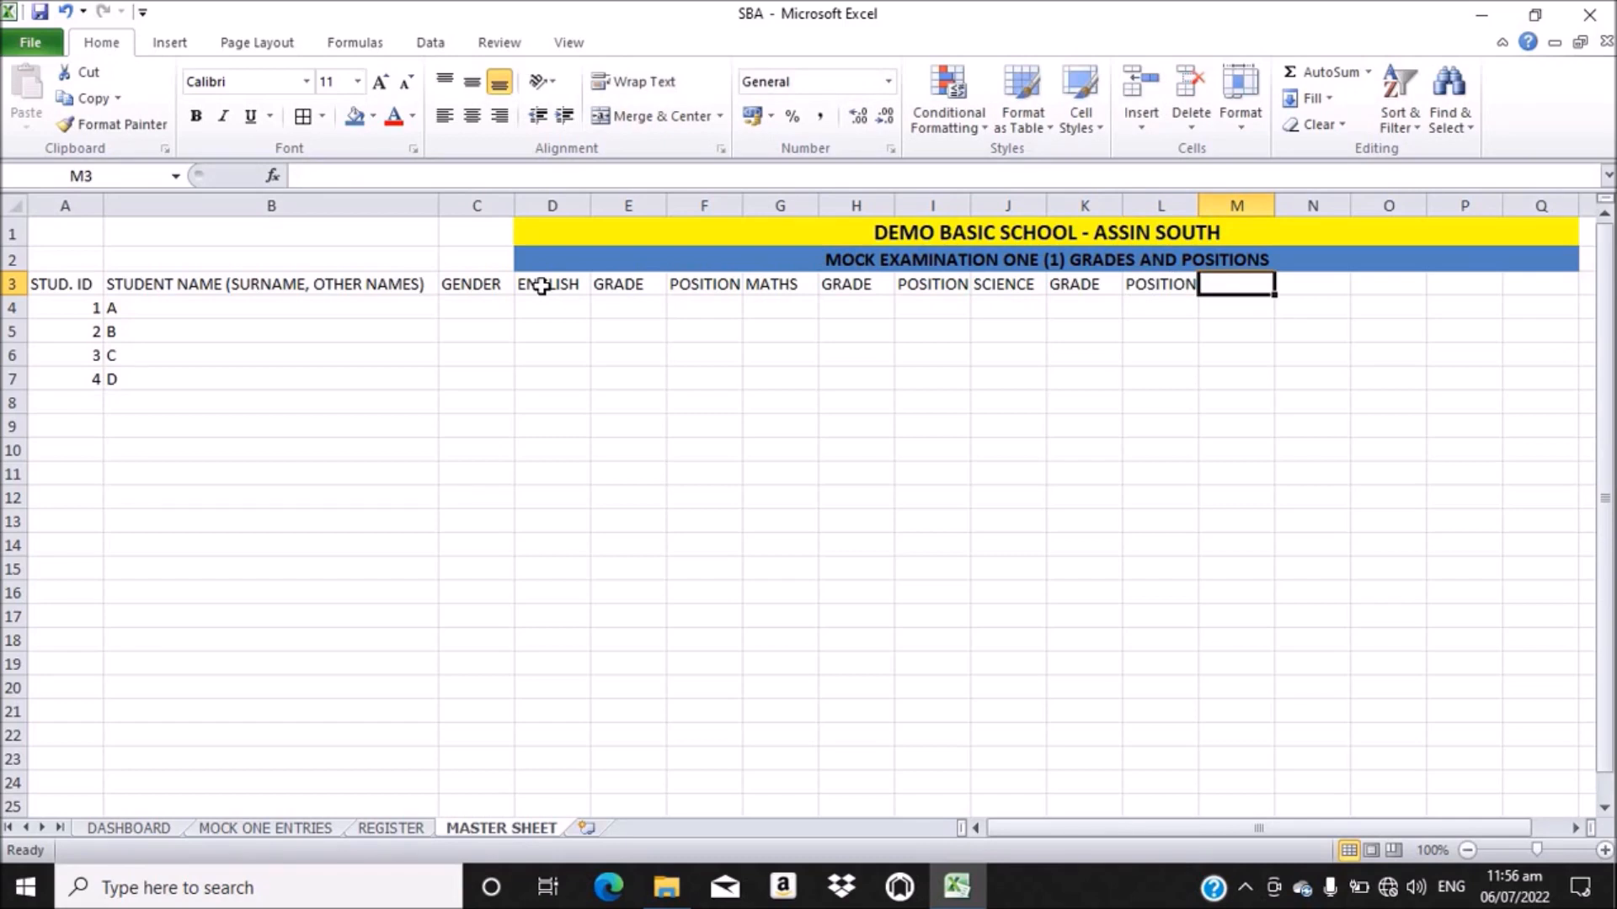
- Enter the headings SOCIAL, GRADE and POSITION in cells M3, N3 and O3
type("SOCIAL")
key("Tab")
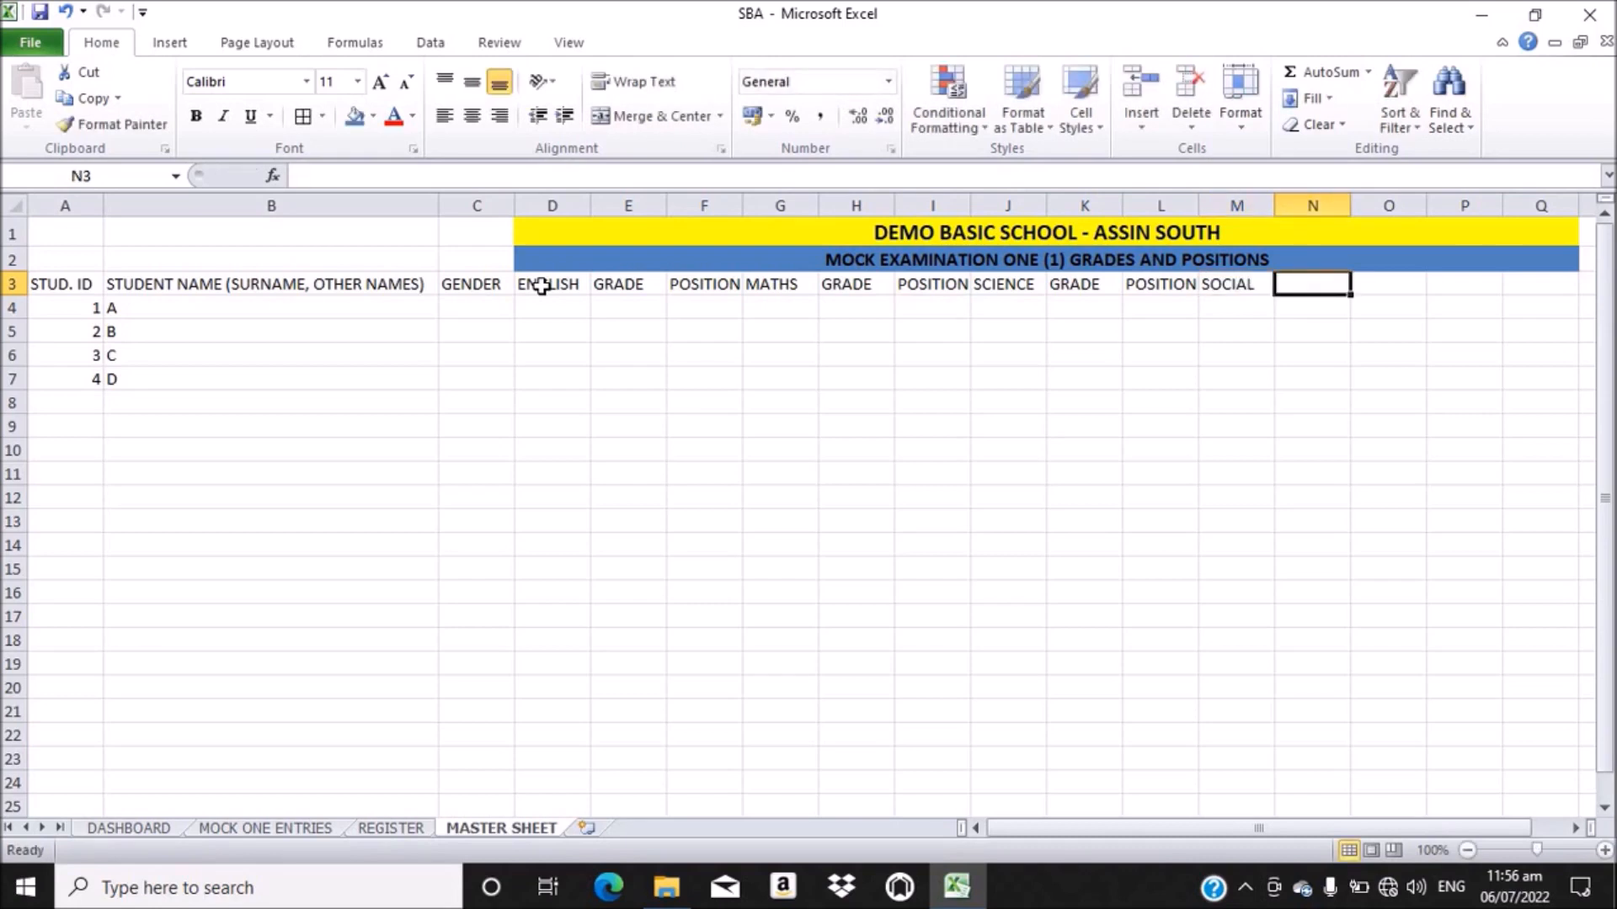
type("GRADE")
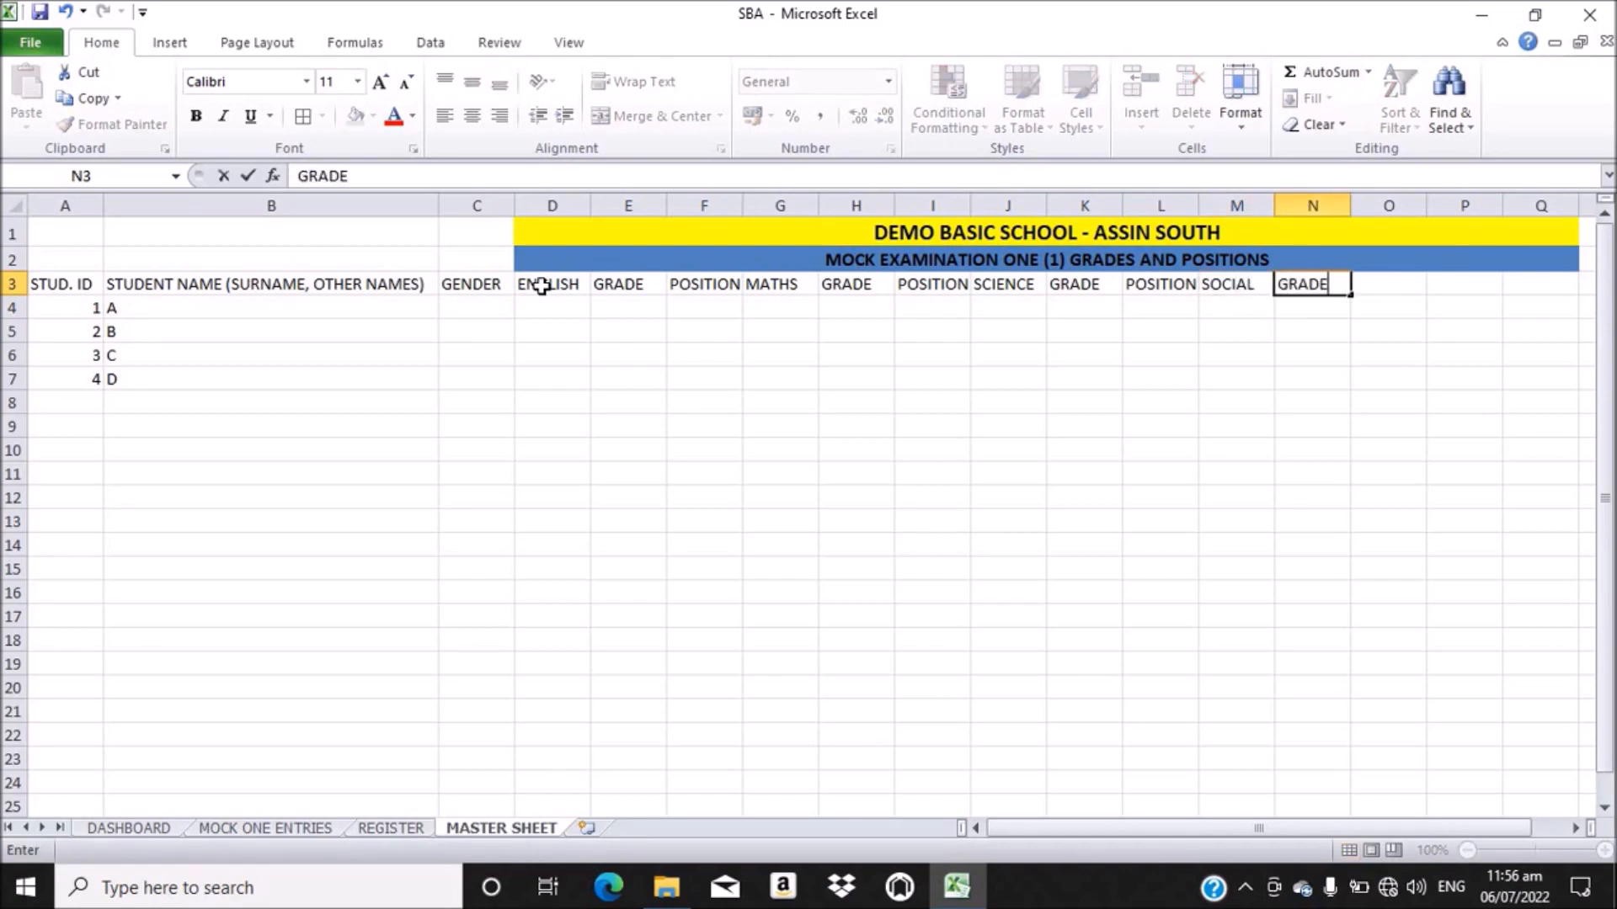
key("Tab")
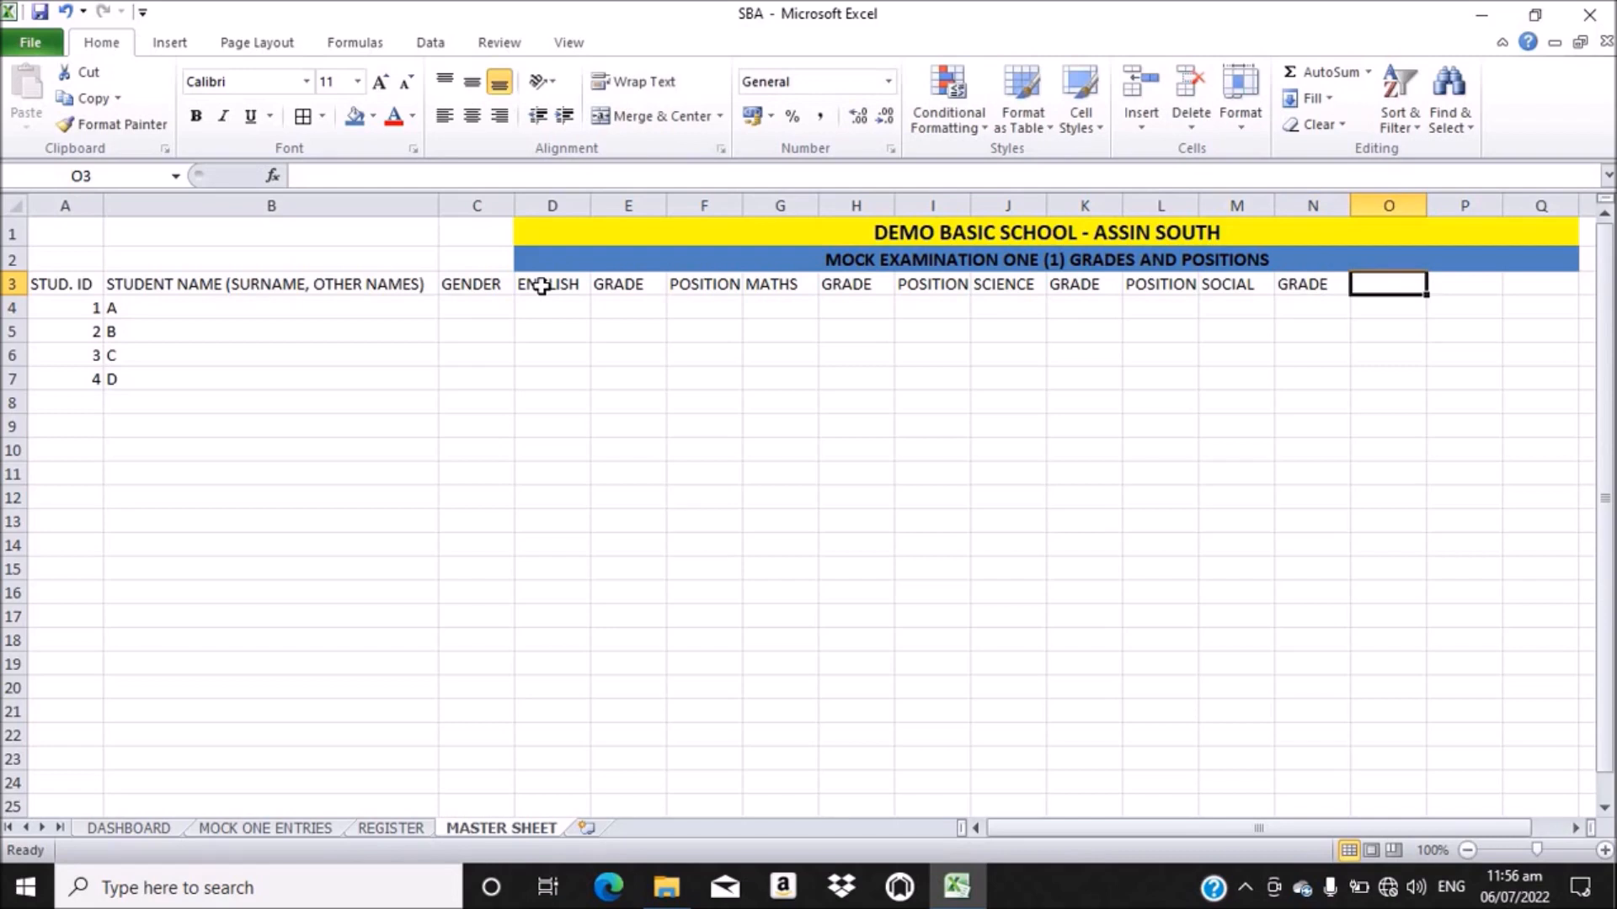
type("POSITIOB")
key("BackSpace")
type("N")
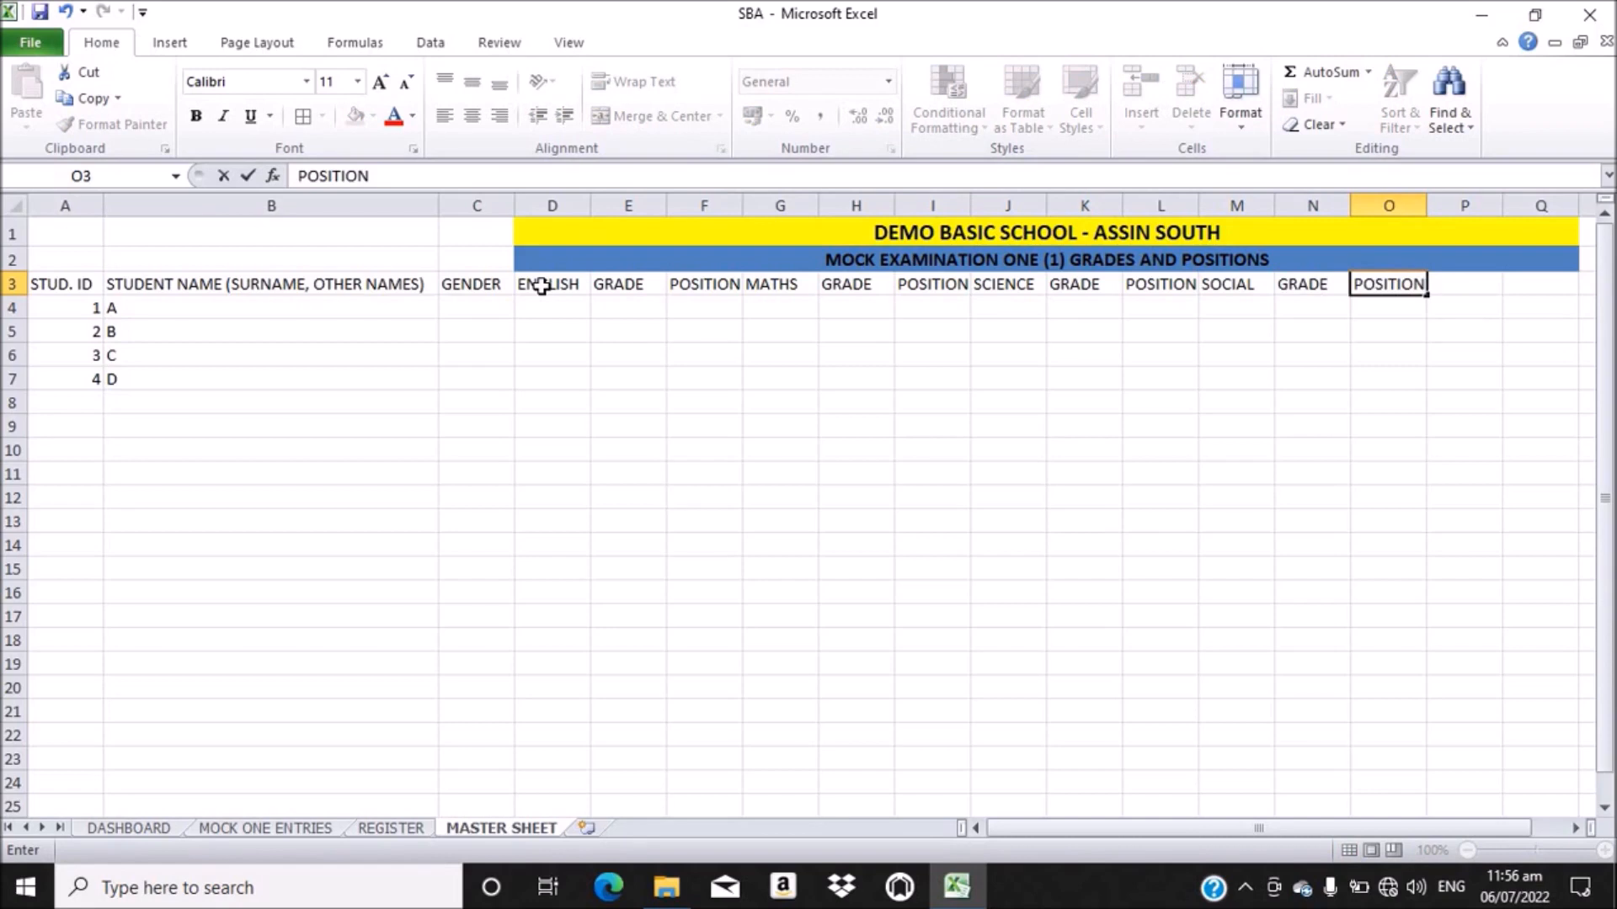
key("Tab")
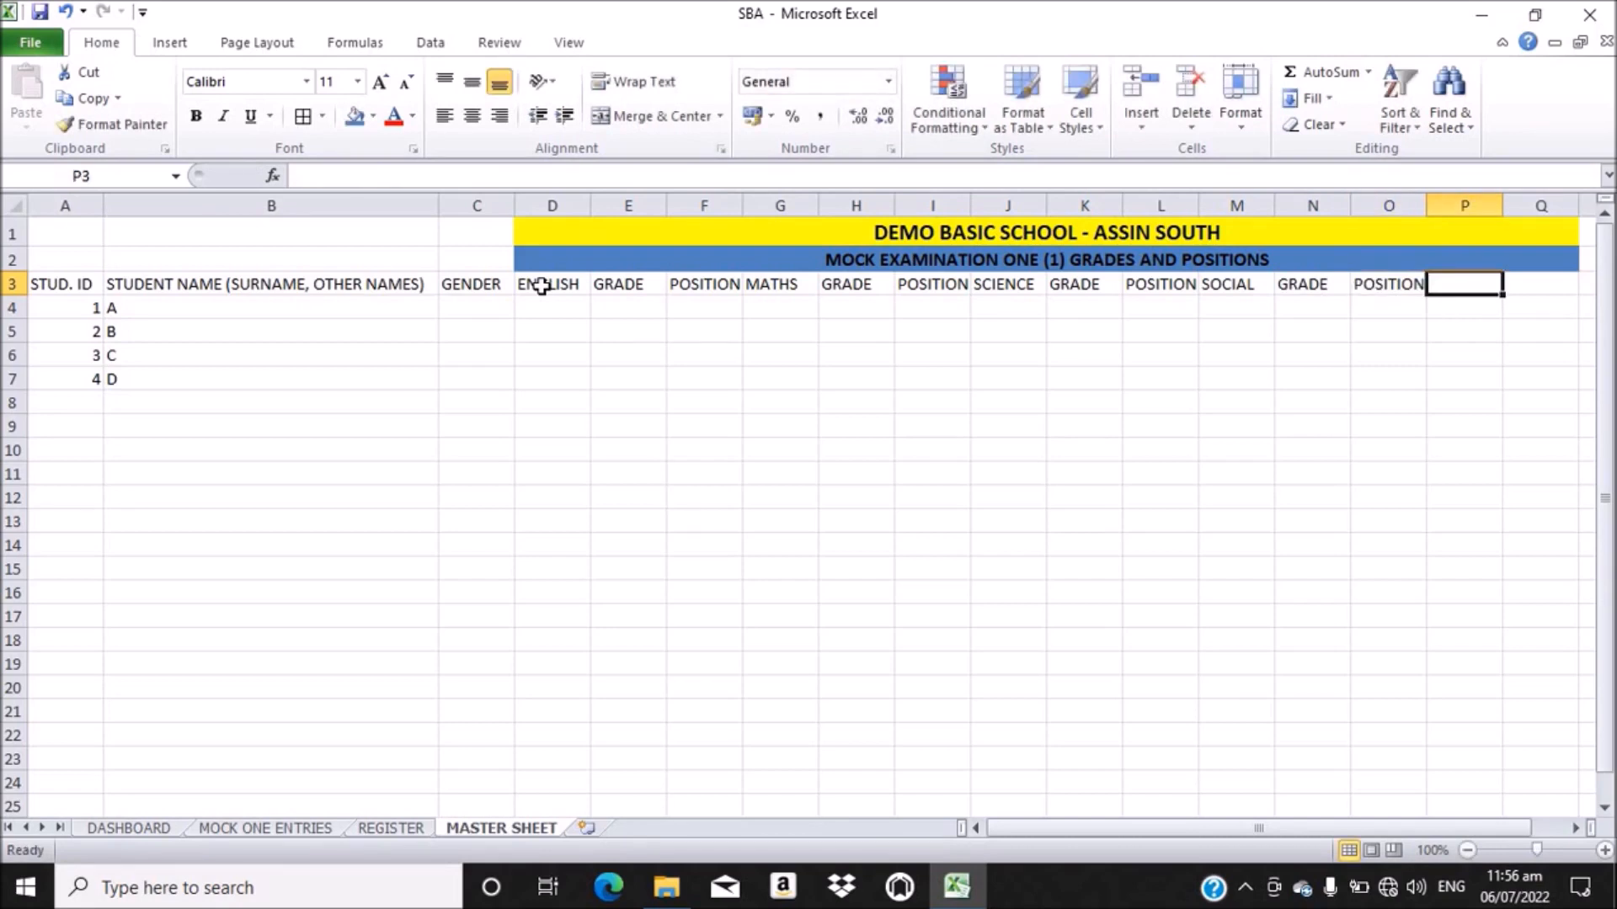
- Enter the headings RME, GRADE and POSITION in cells P3, Q3 and R3
type("RME")
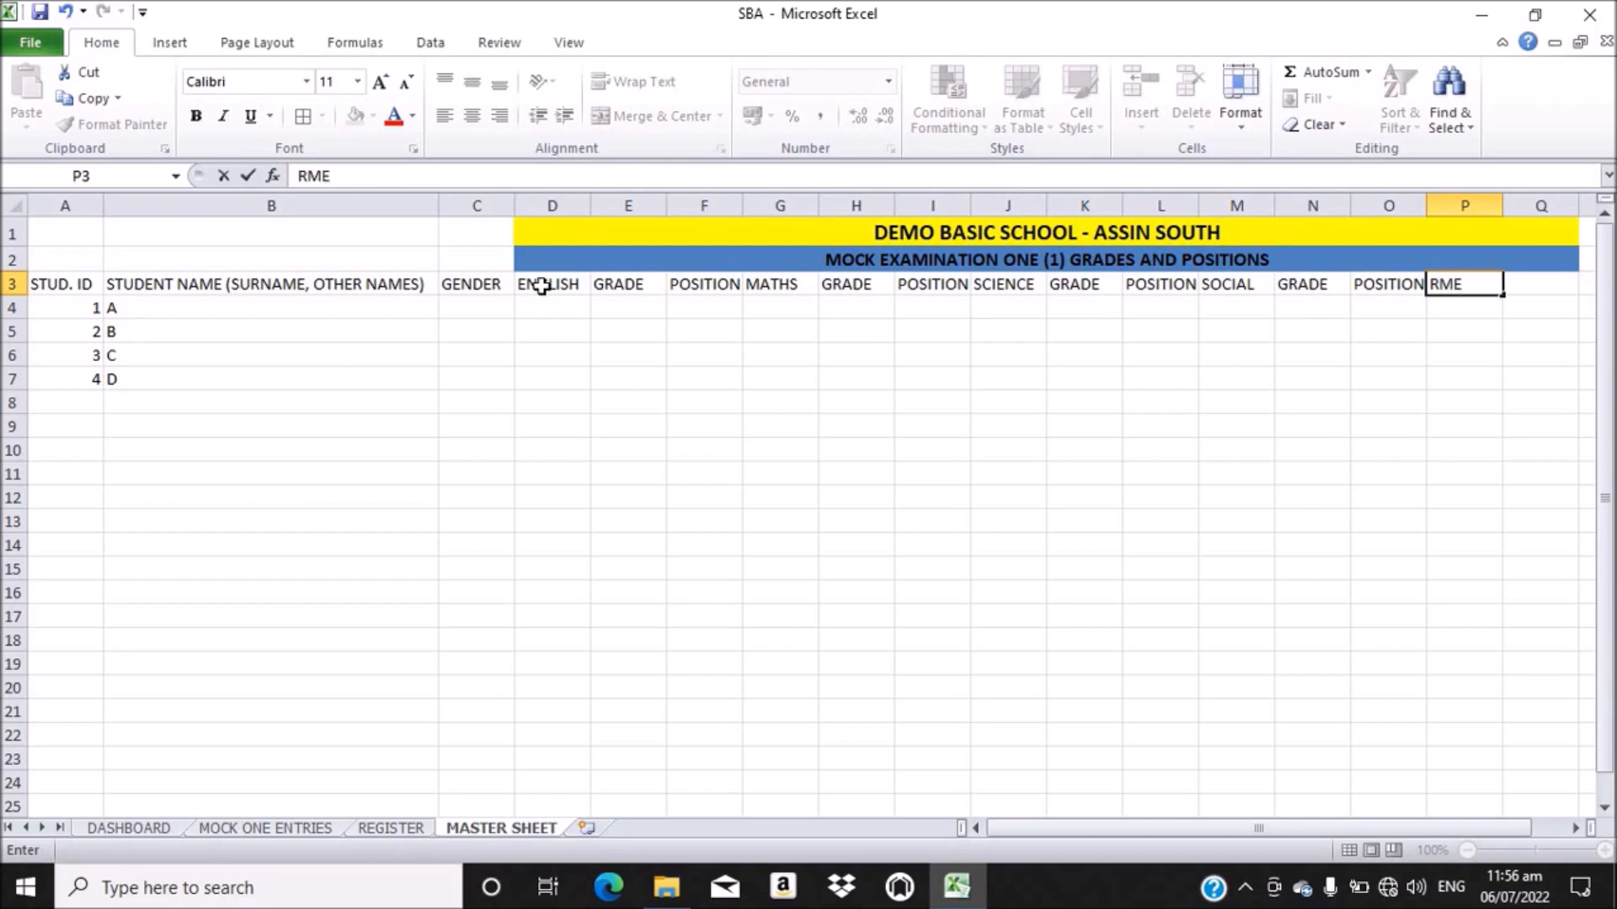
key("Tab")
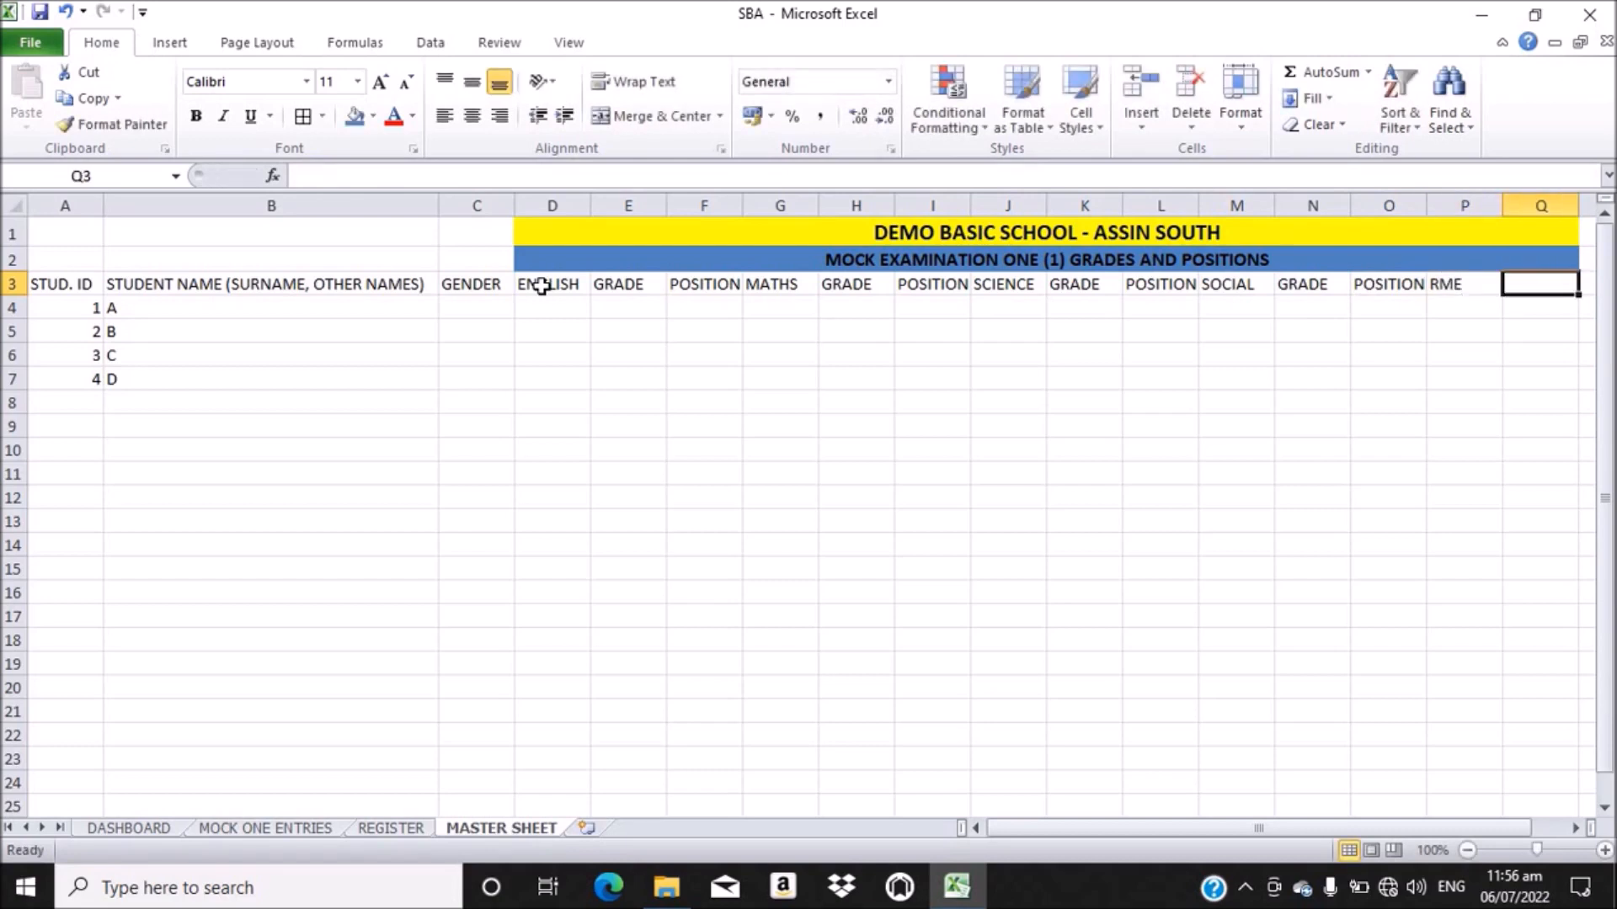
type("GRADE")
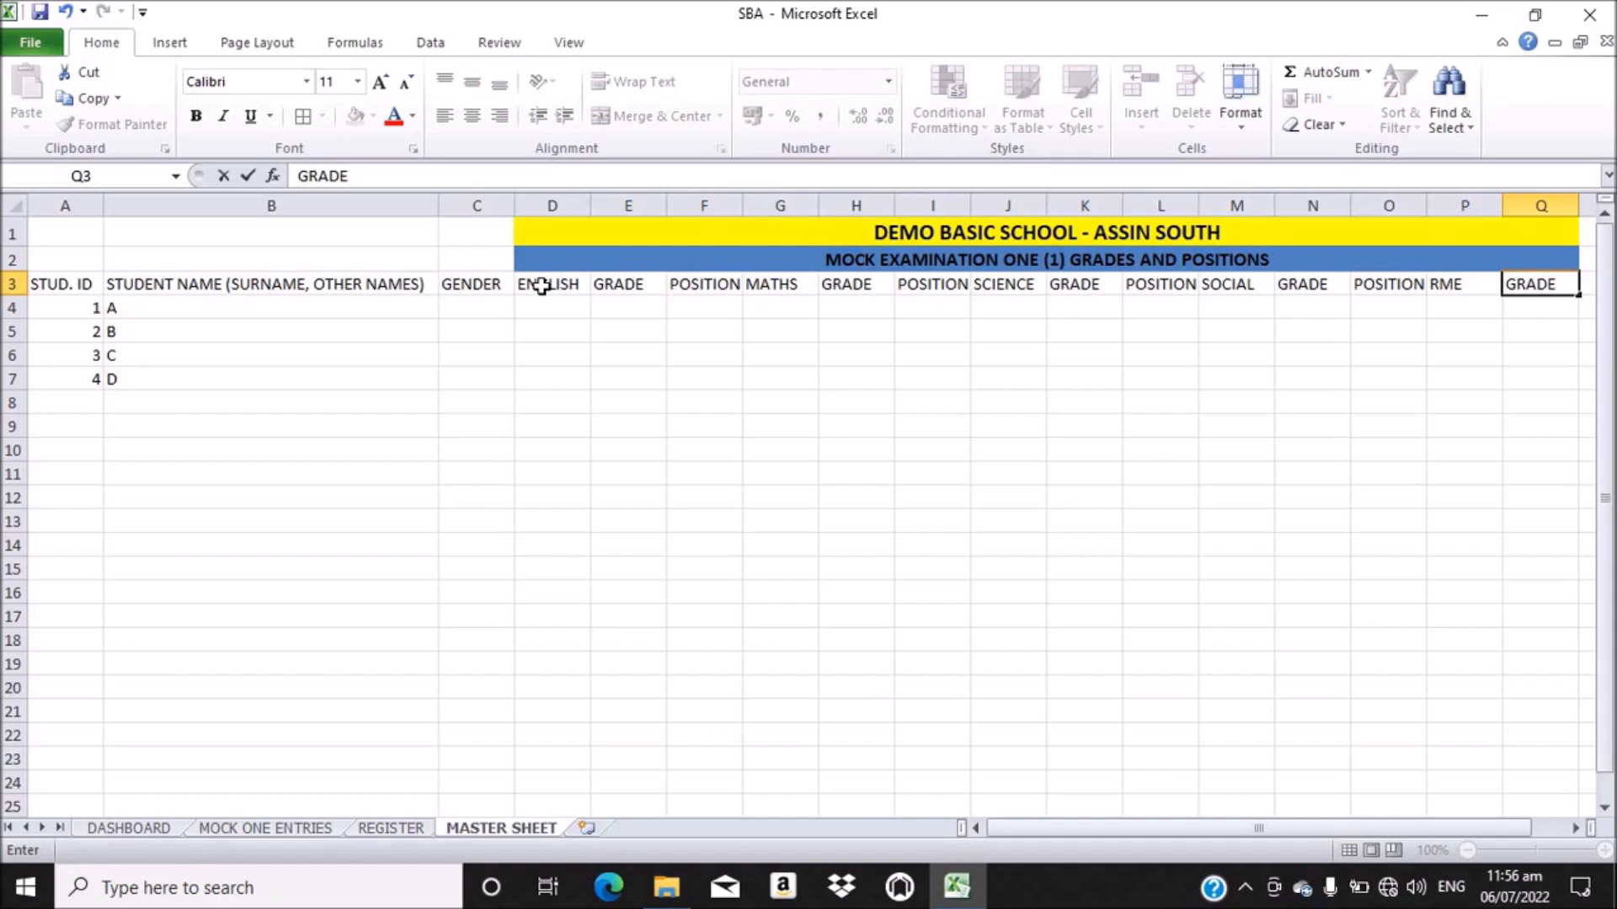
key("Tab")
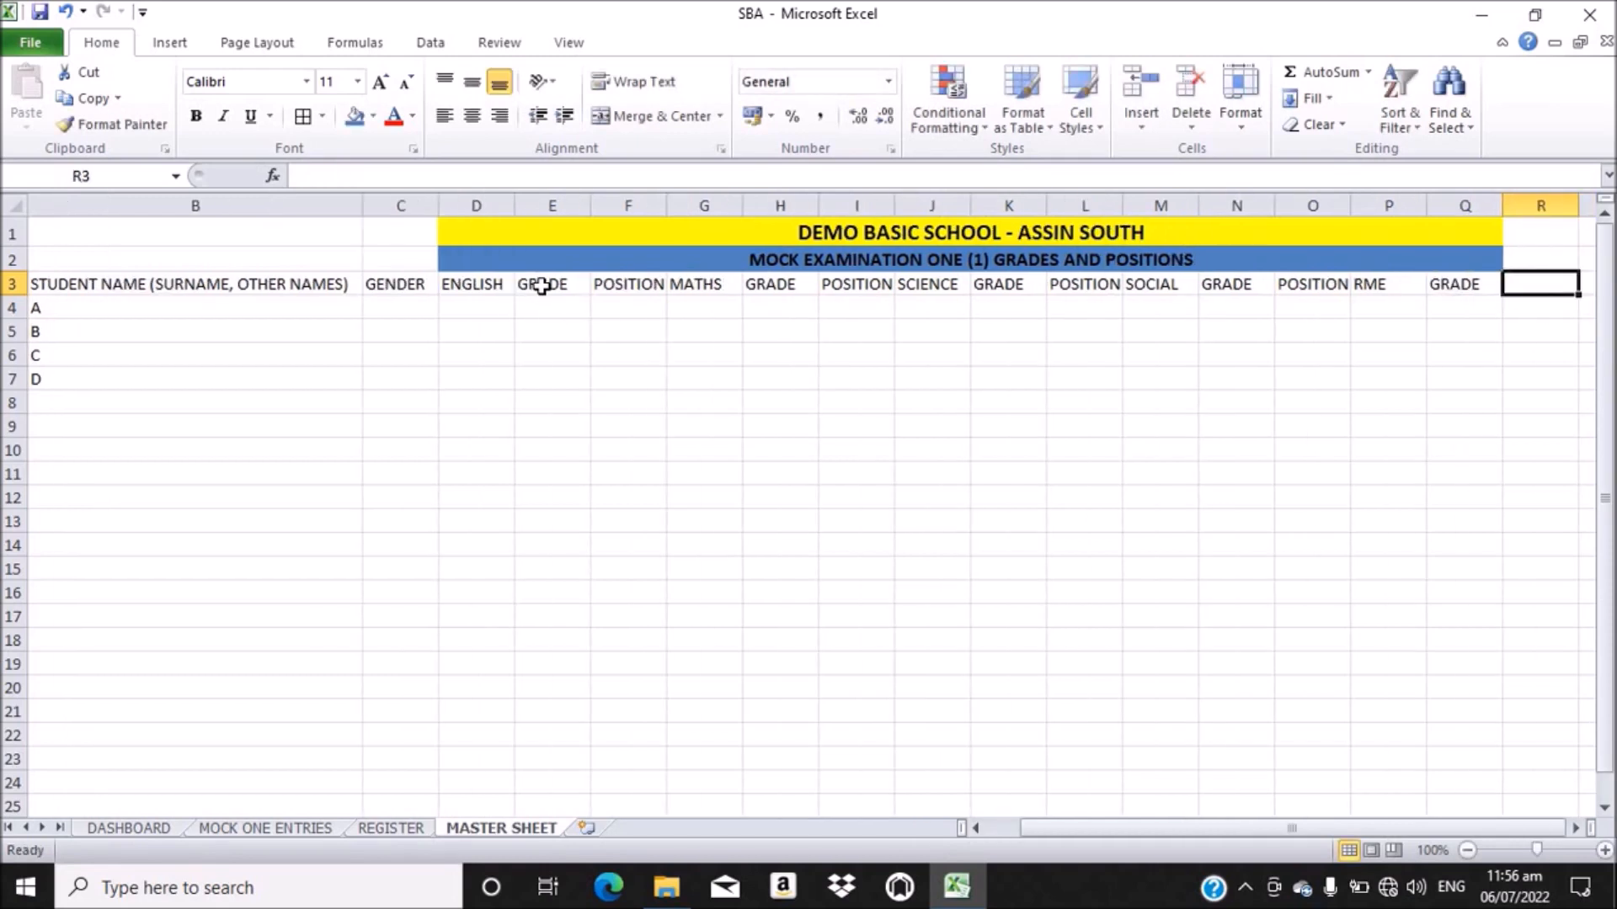
type("POST")
key("BackSpace")
type("ITION")
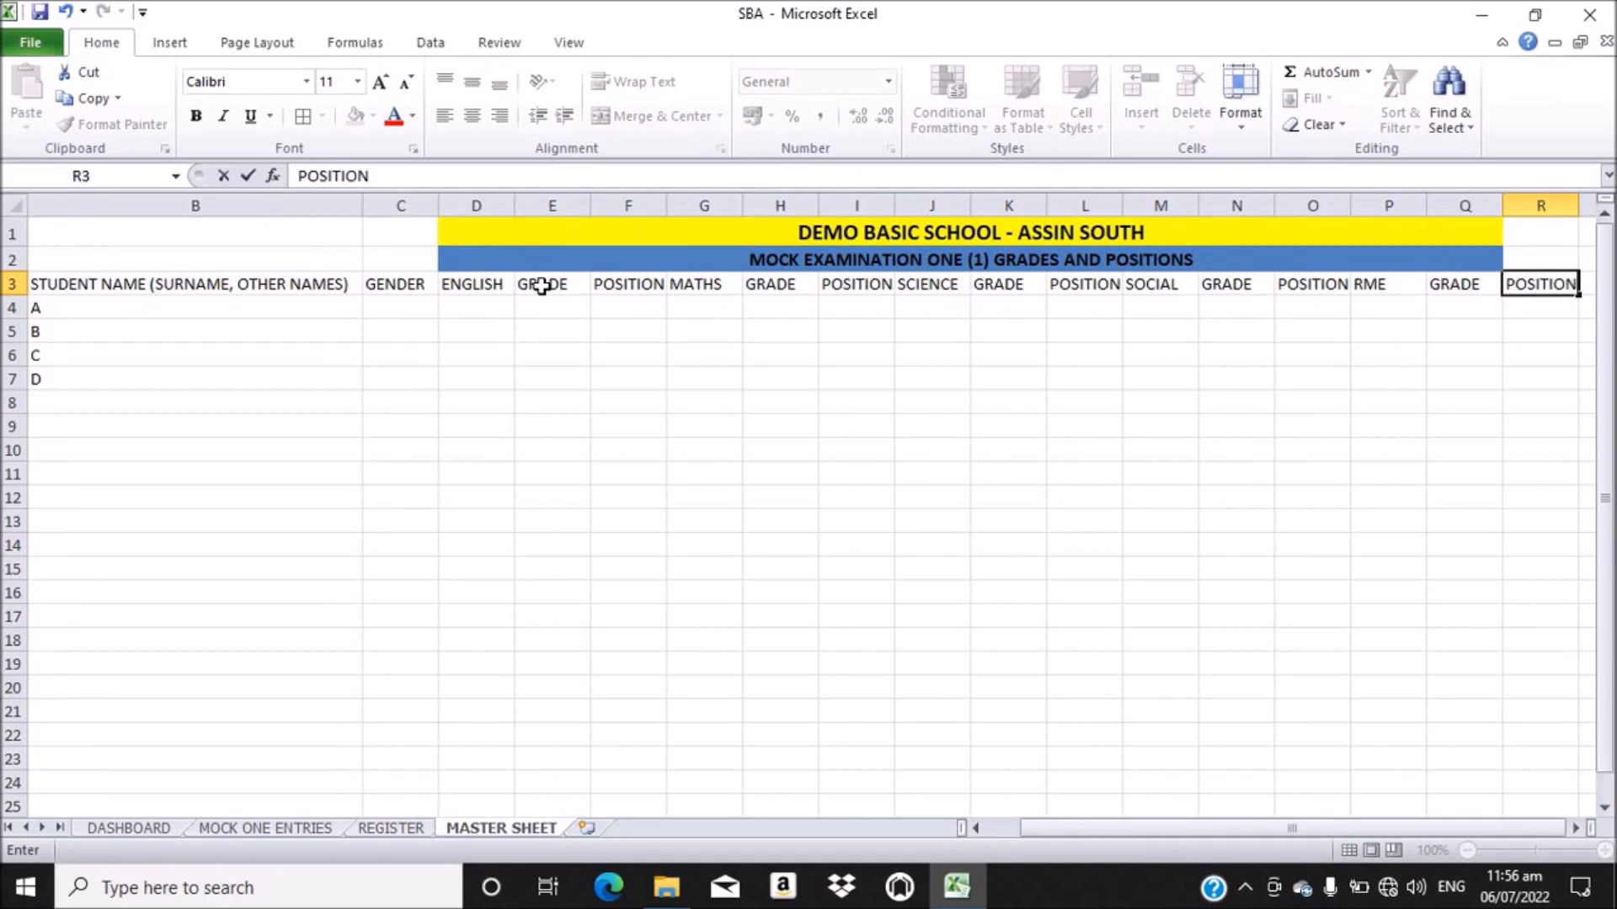
key("Tab")
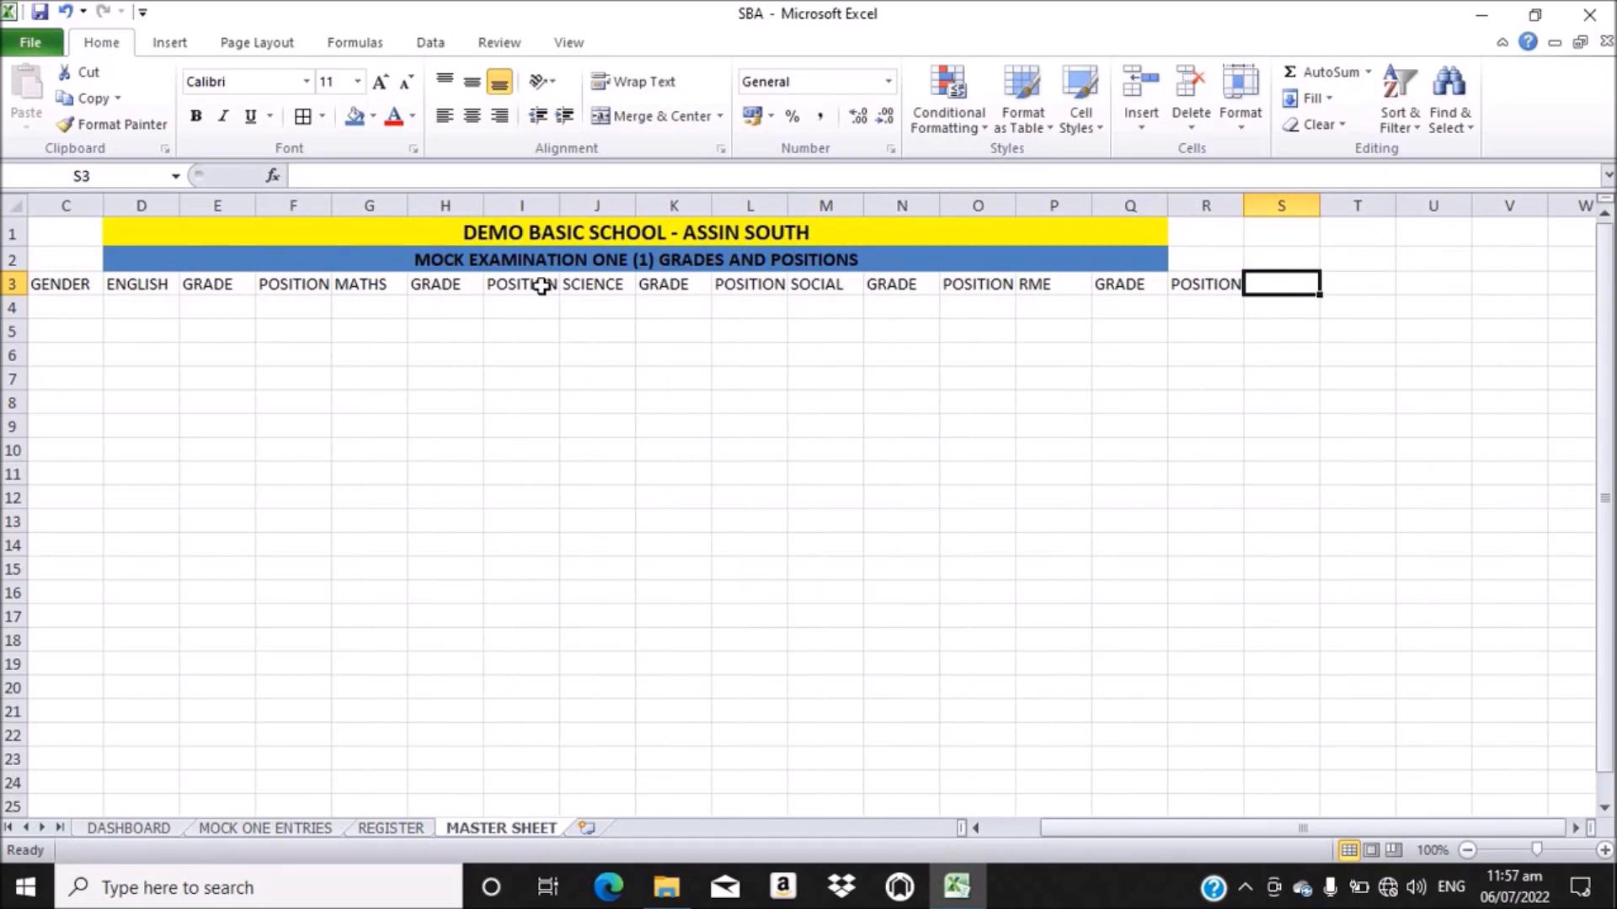
- Enter the headings ICT, GRADE and POSITION in cells S3, T3 and U3
type("ICT")
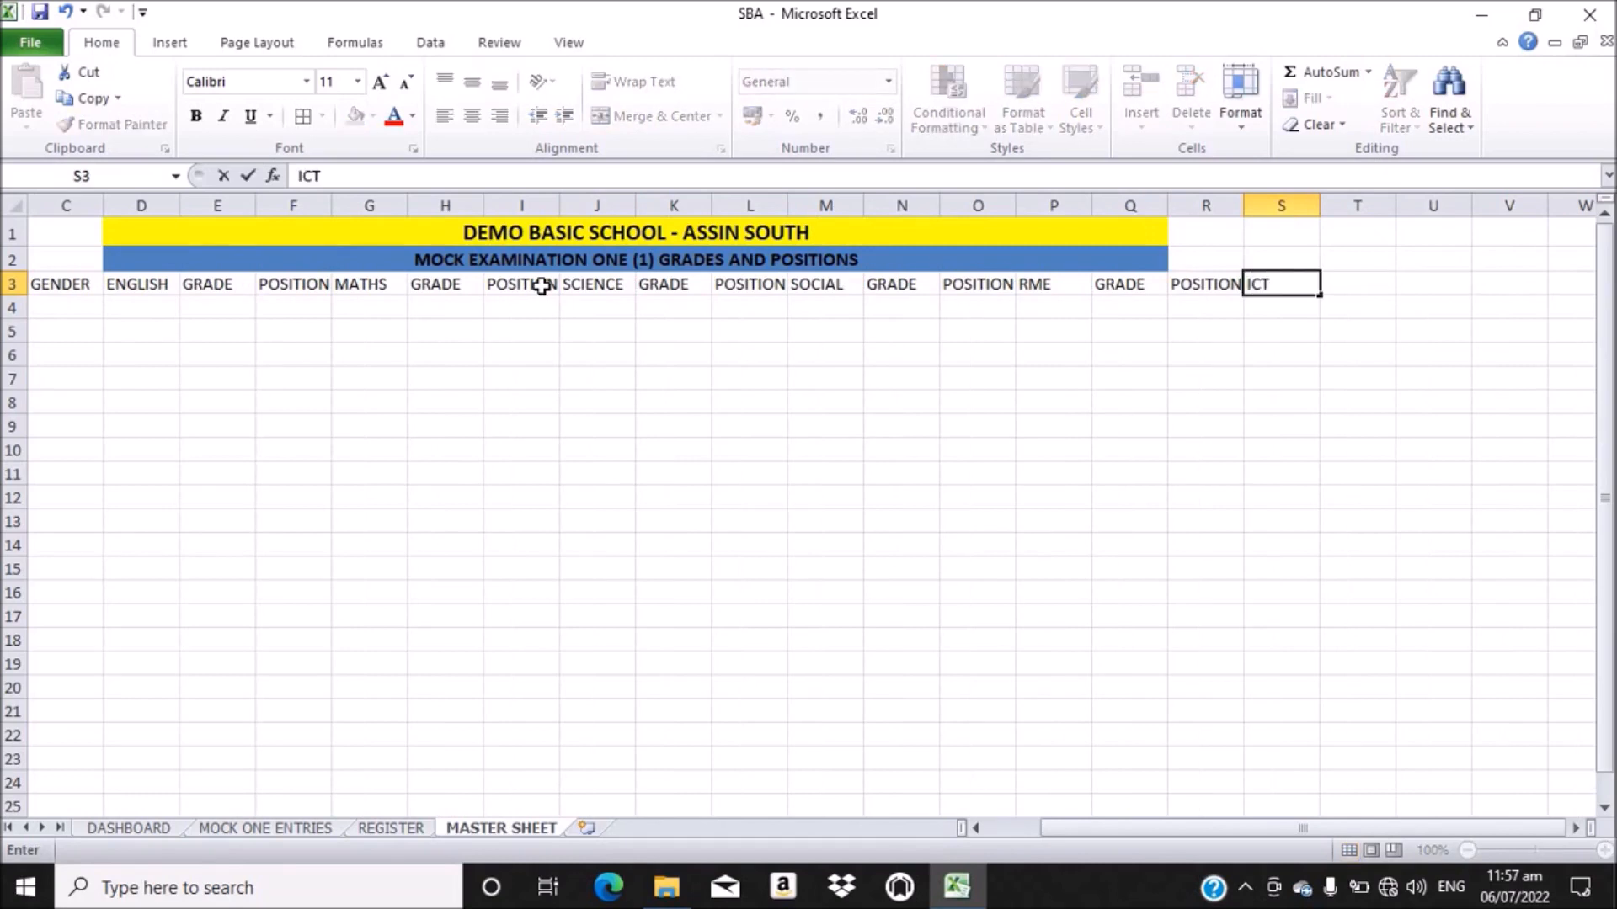
key("Tab")
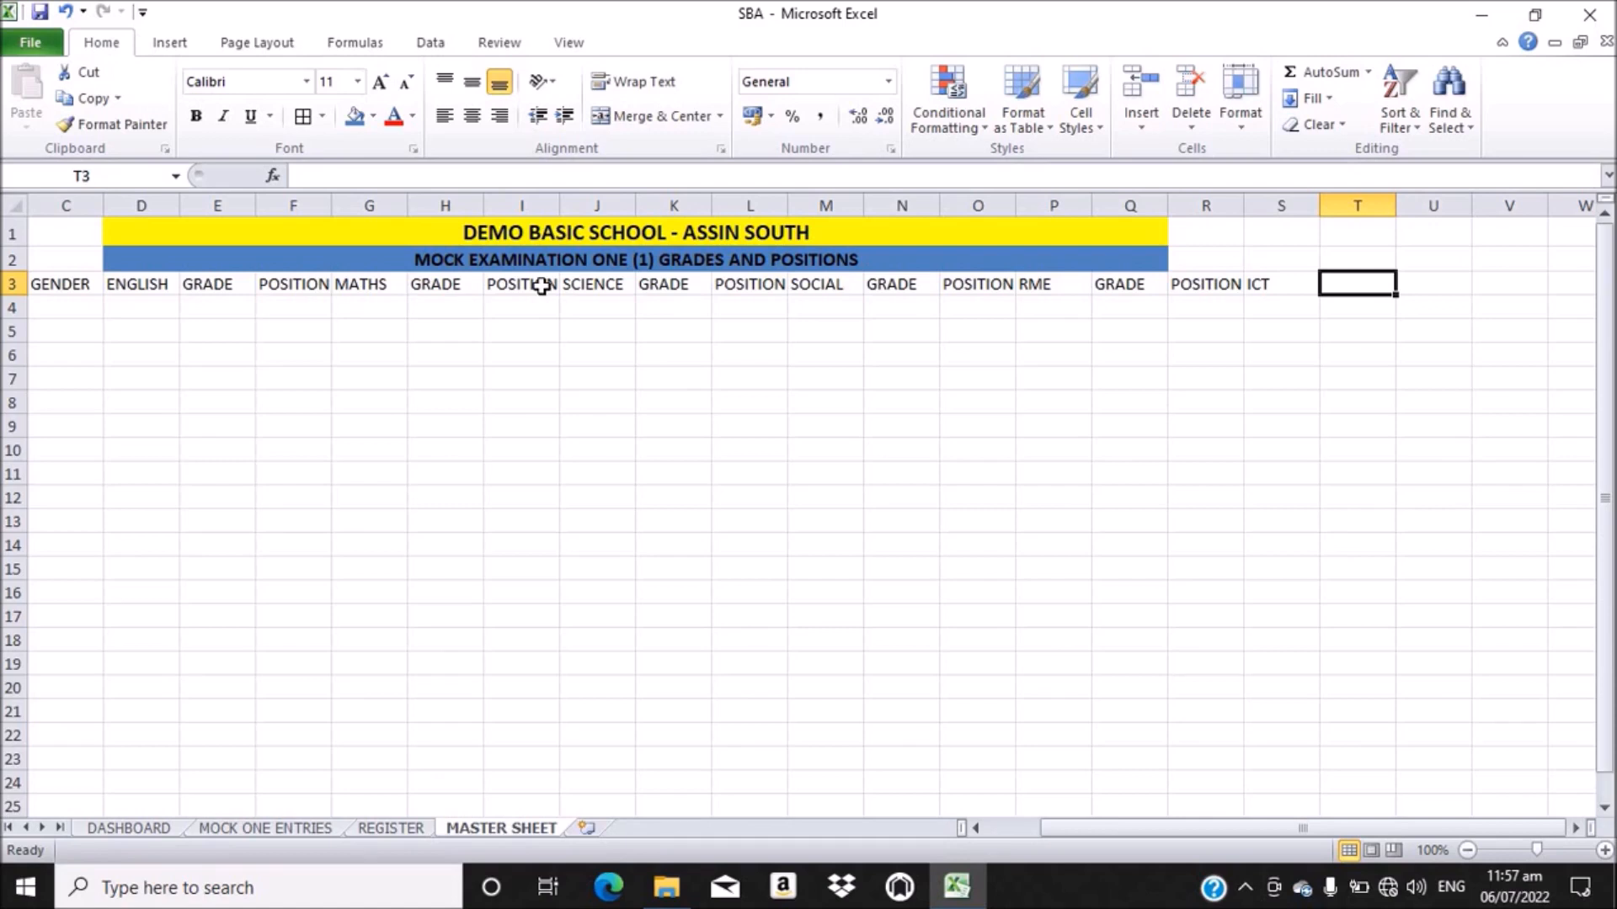
type("GRADE")
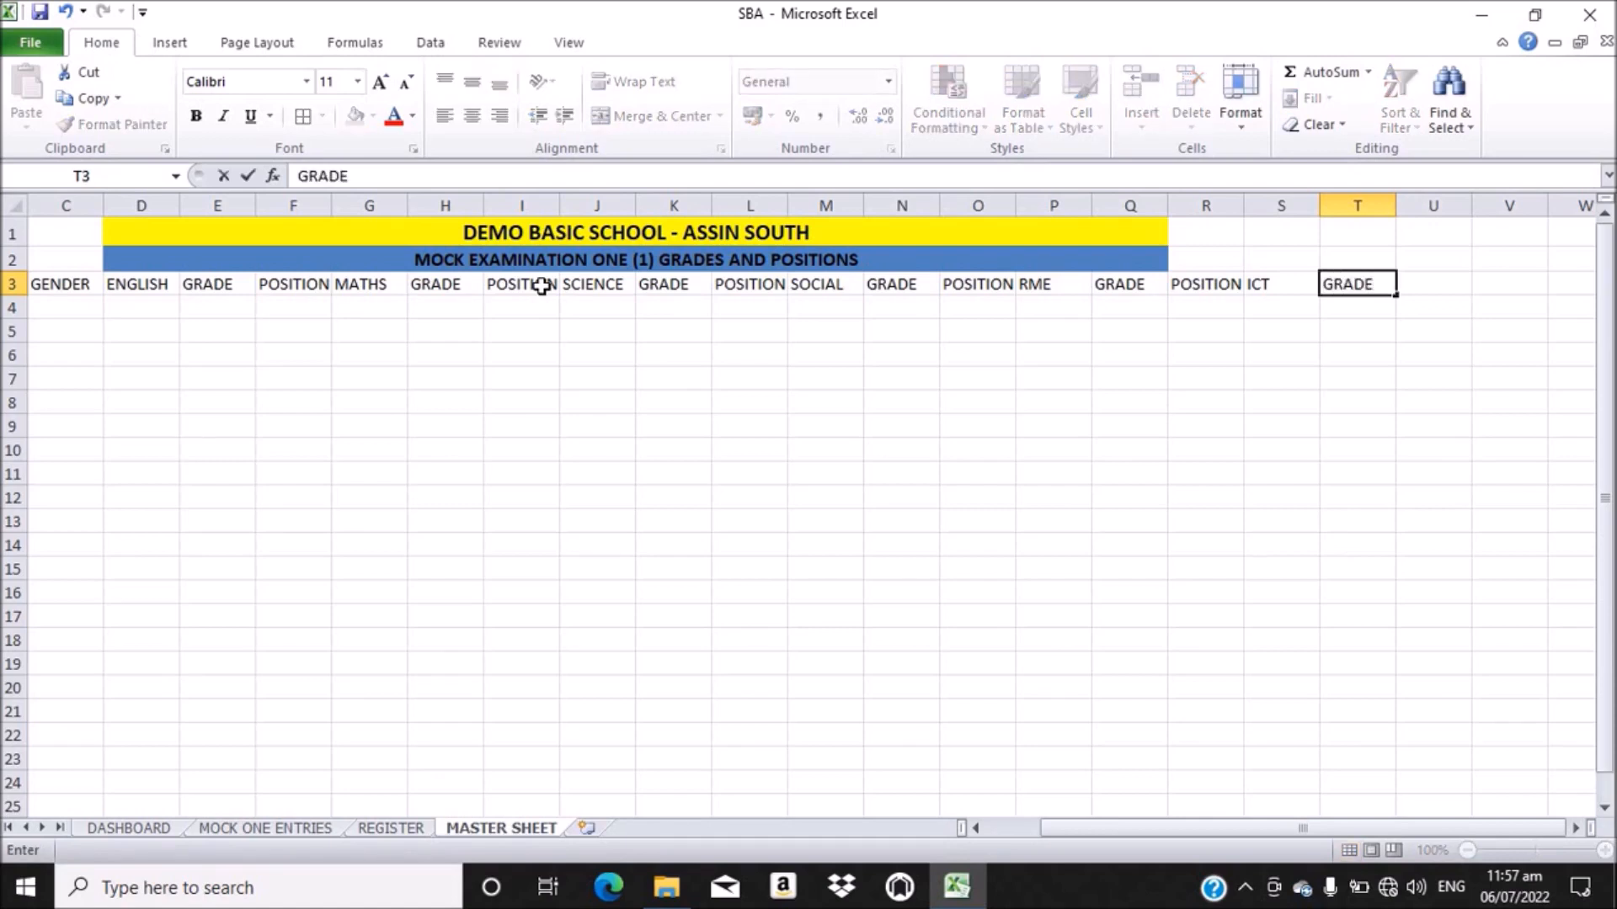
key("Tab")
type("POSITION")
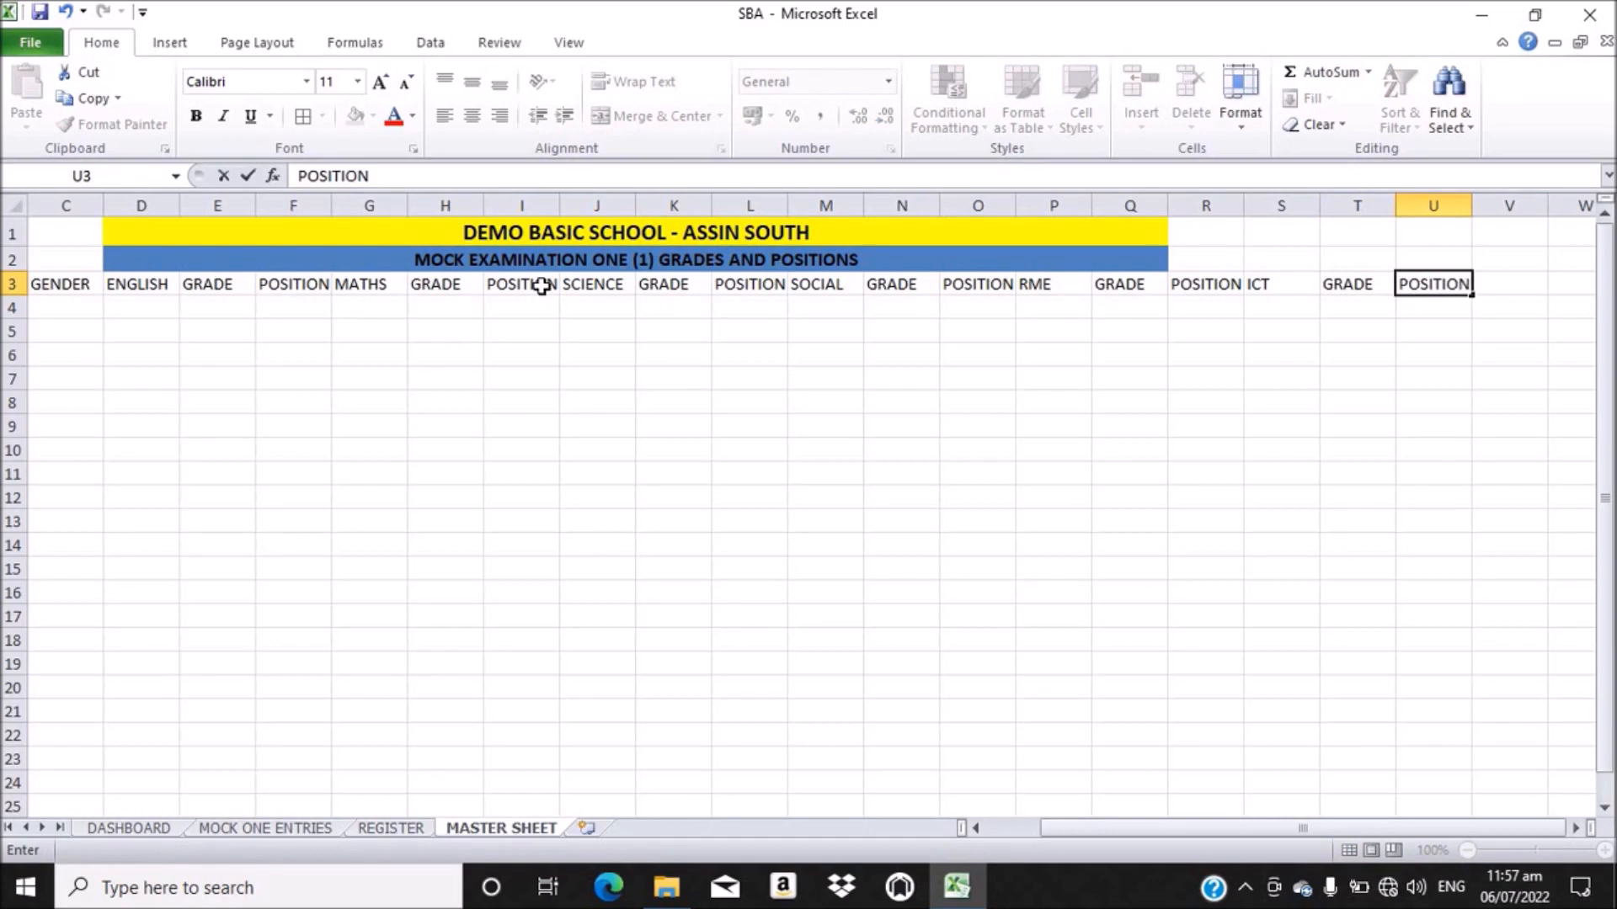
key("Tab")
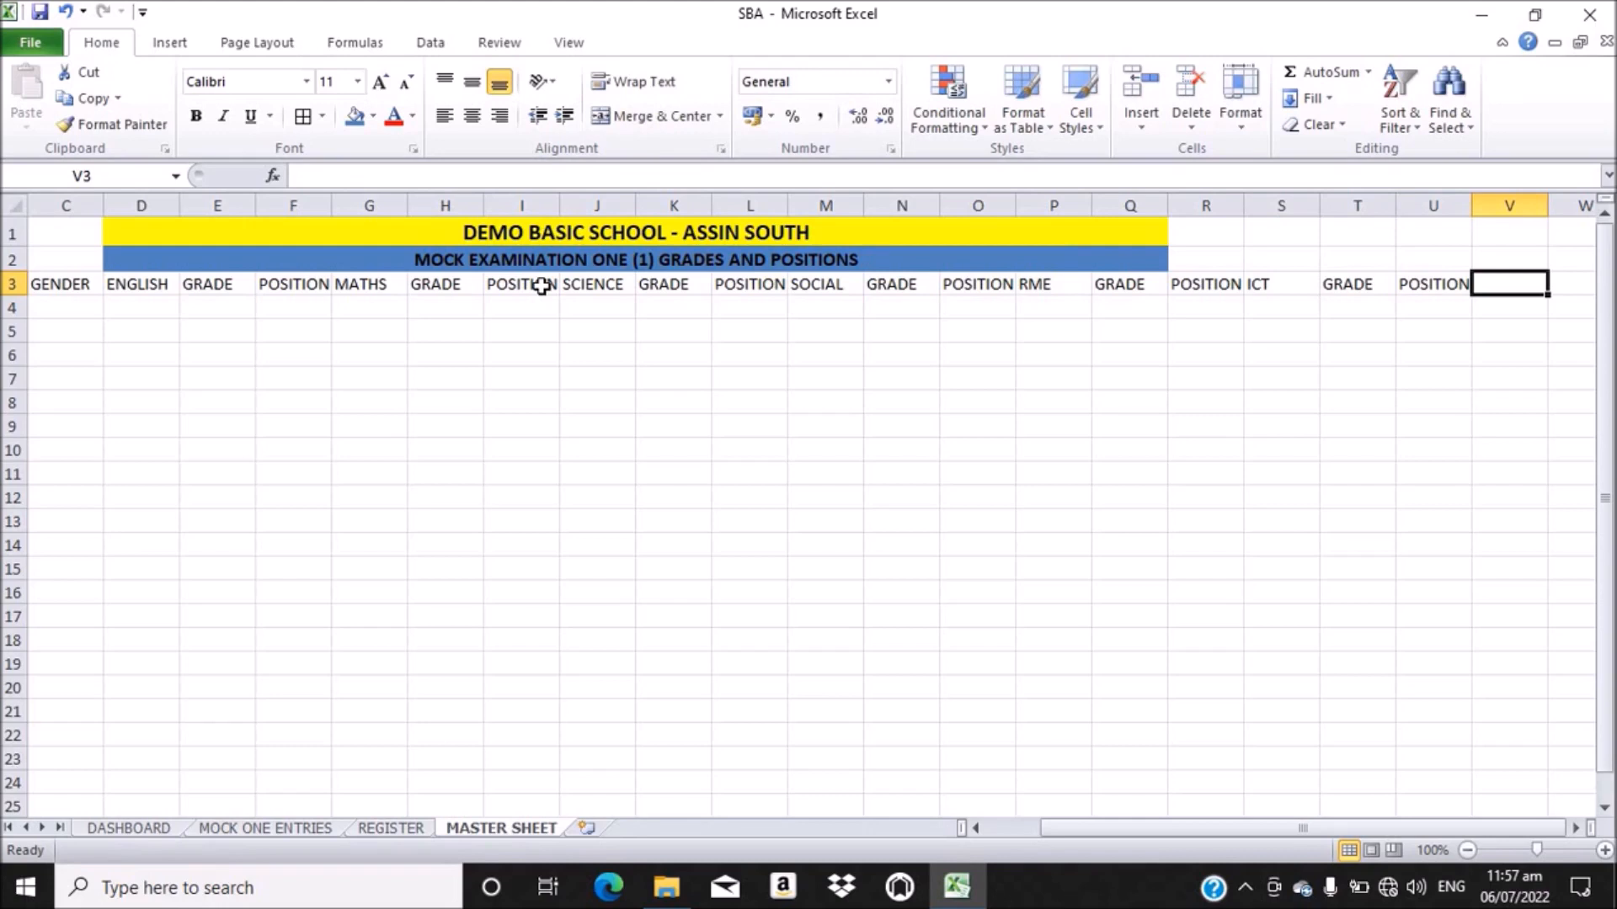
- Enter the headings BDT, GRADE and POSITION in cells V3, W3 and X3
type("B")
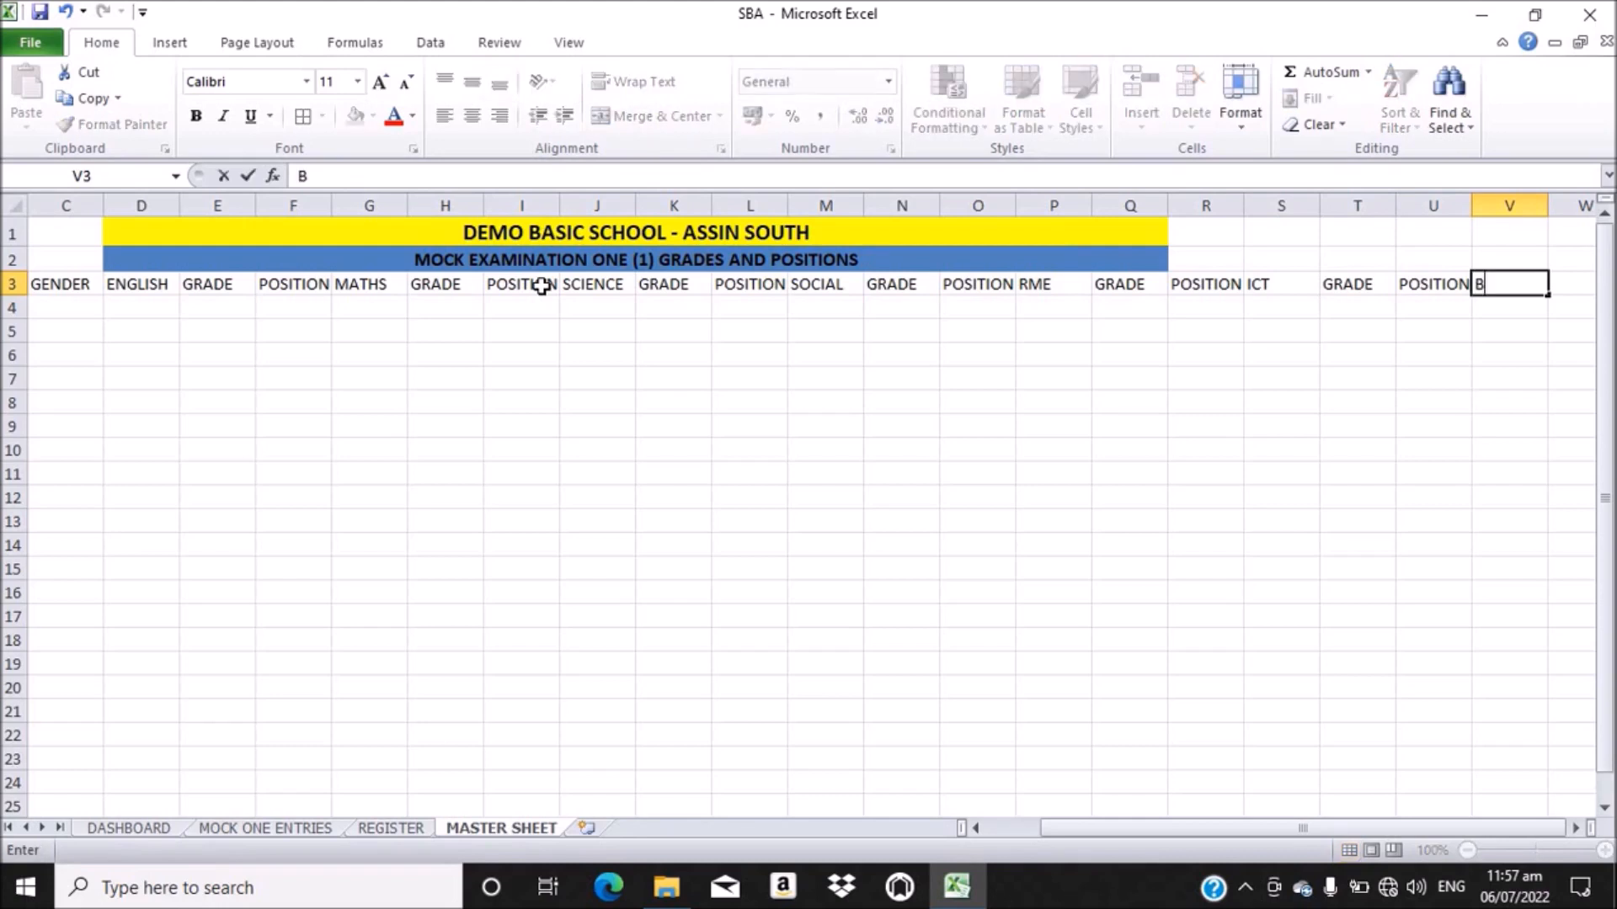
type("DE")
key("BackSpace")
type("T")
key("Tab")
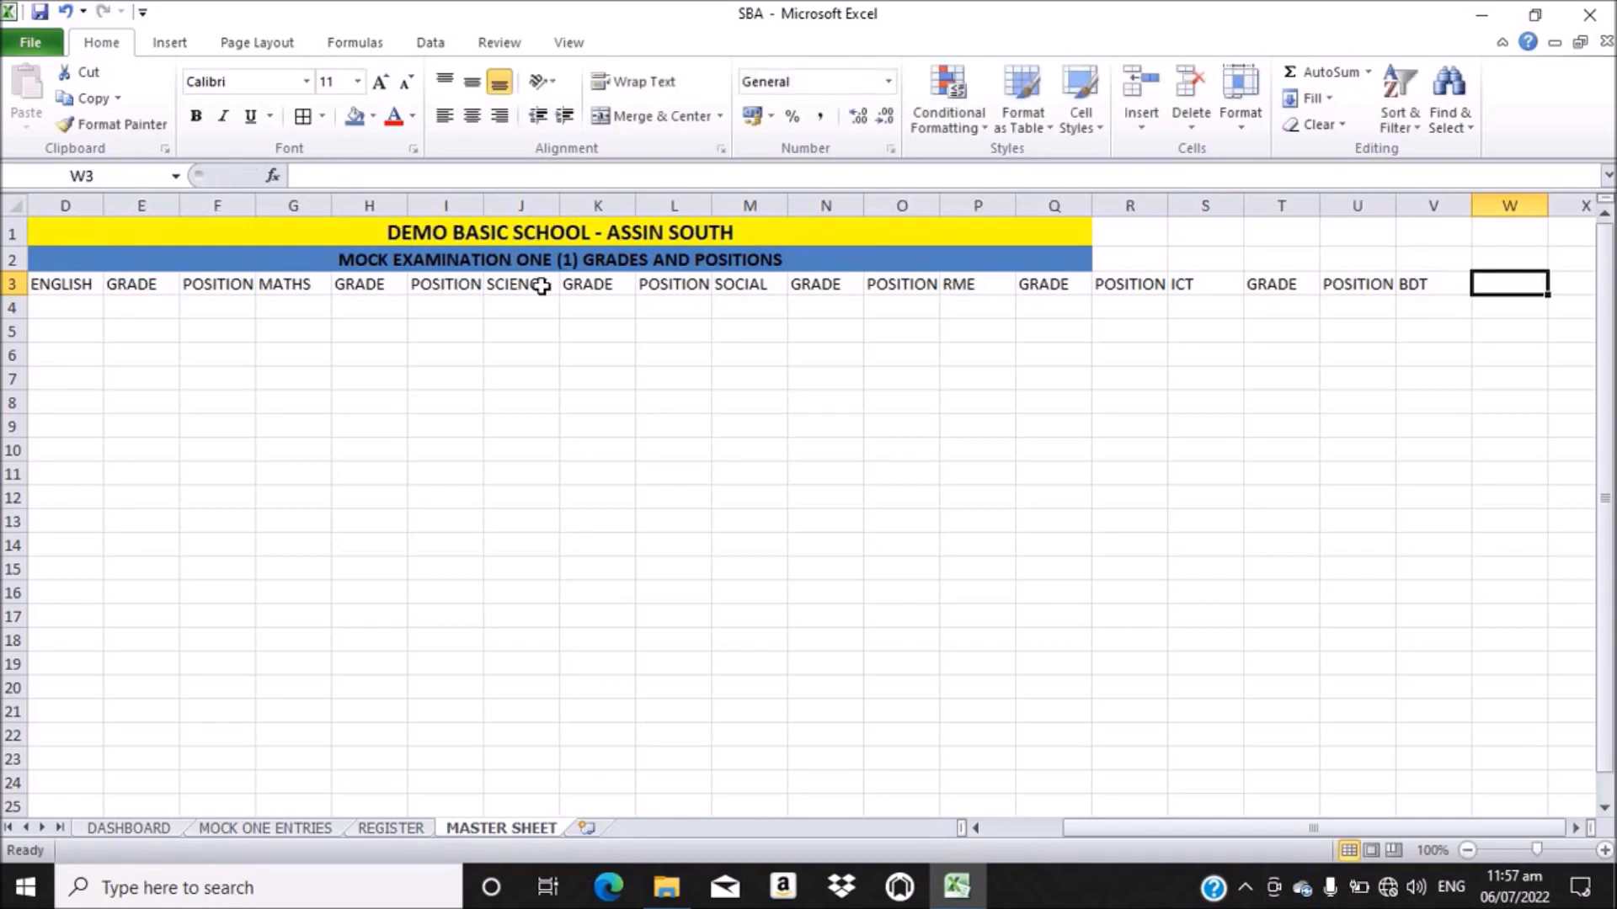
type("GRADE")
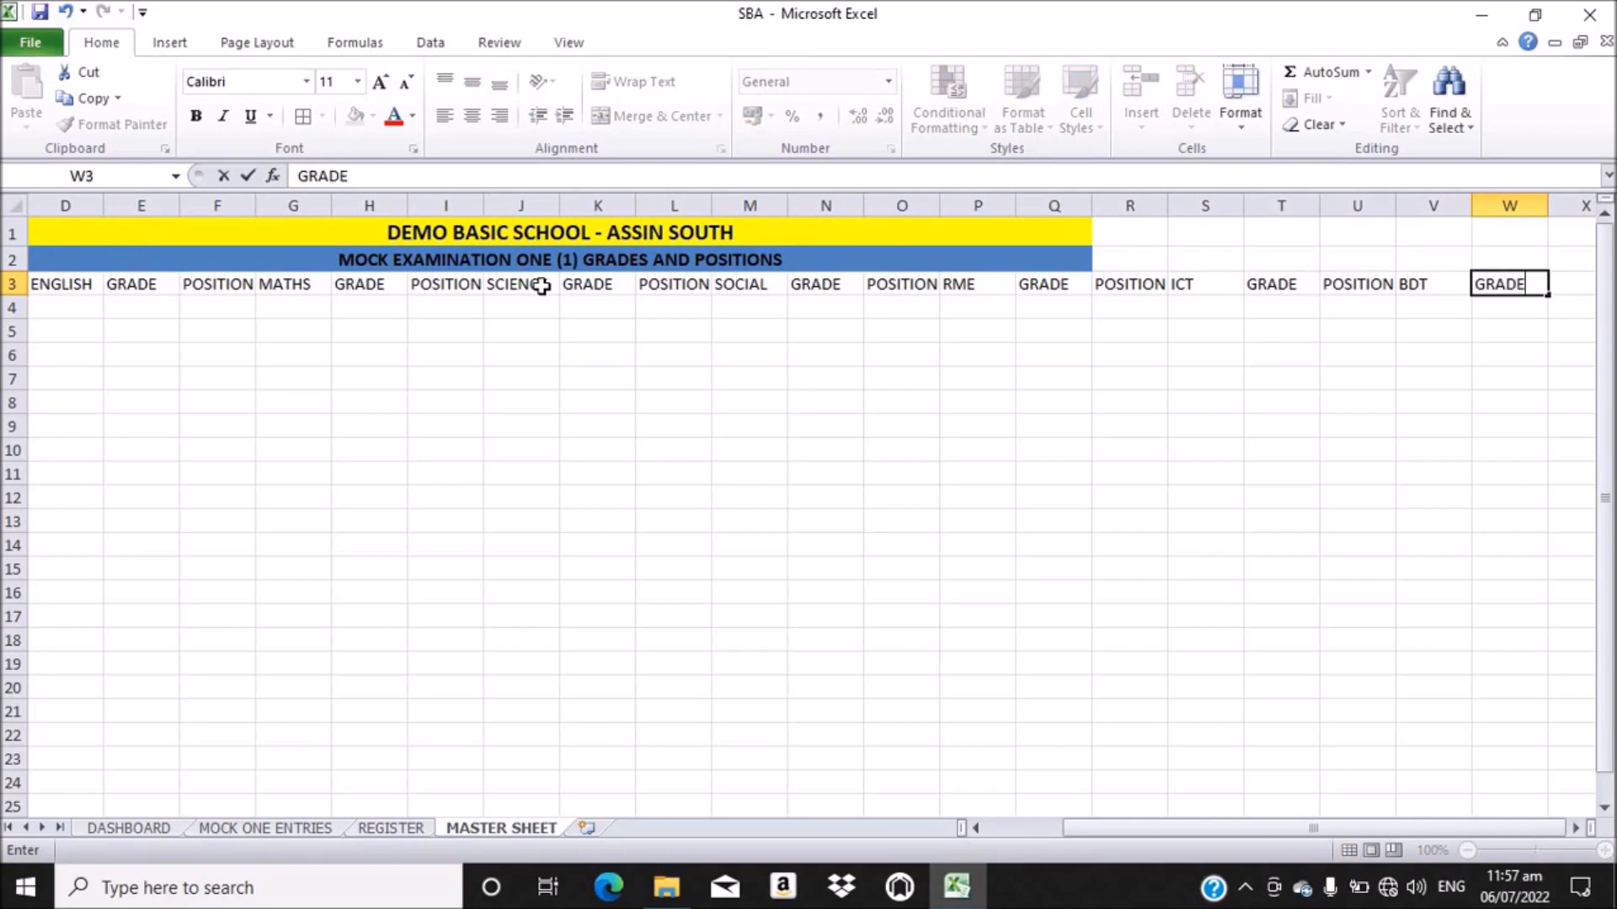
key("Tab")
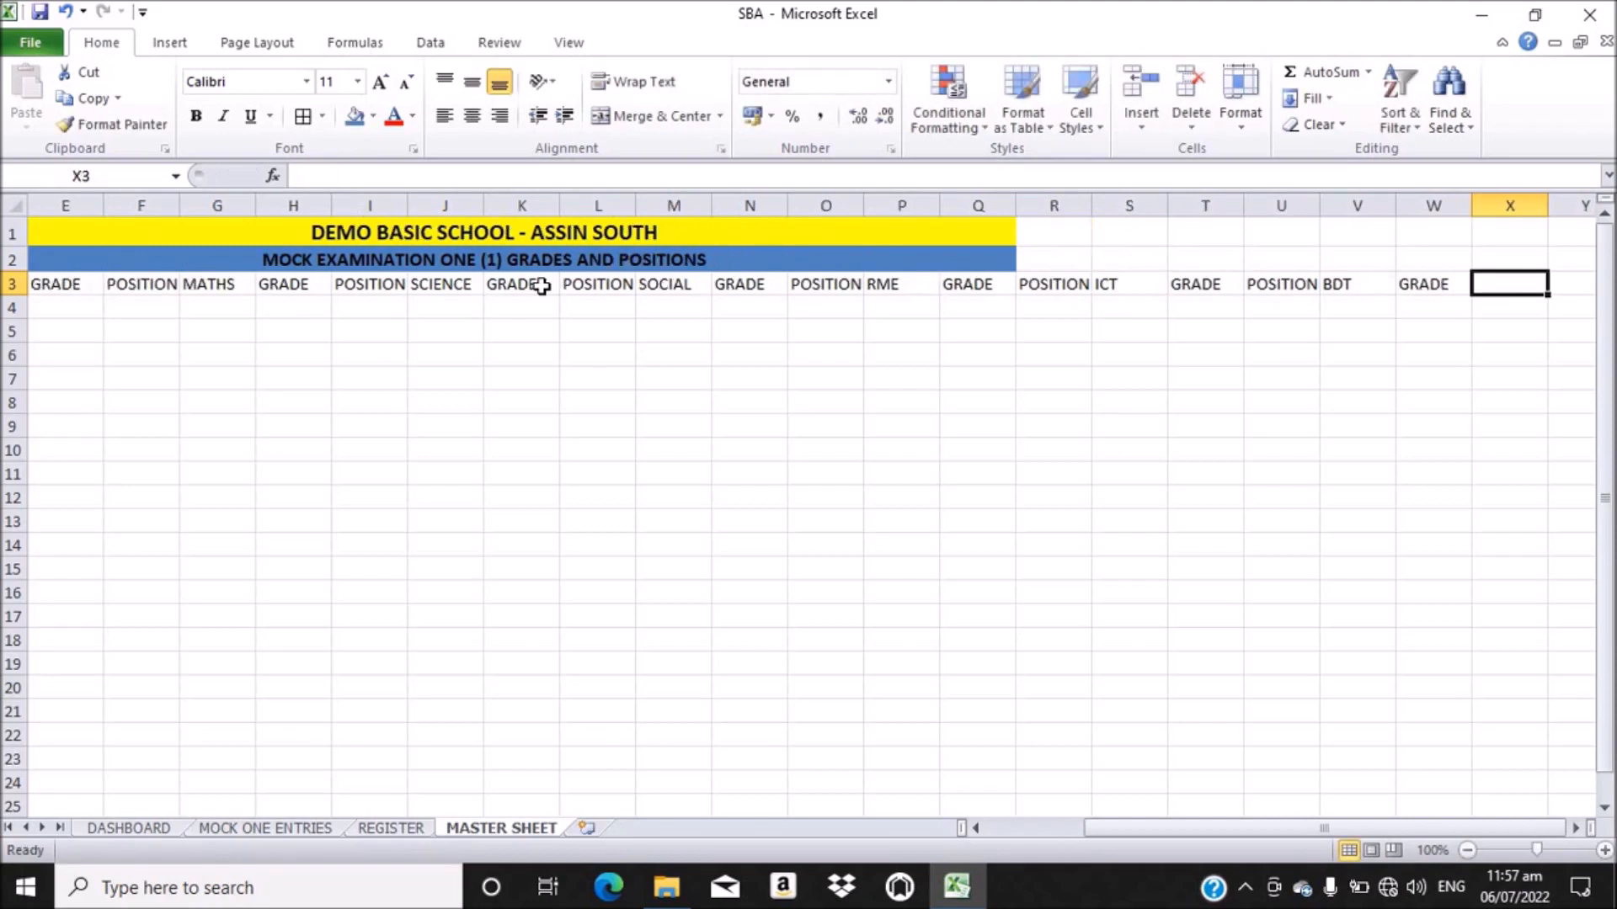
type("PI")
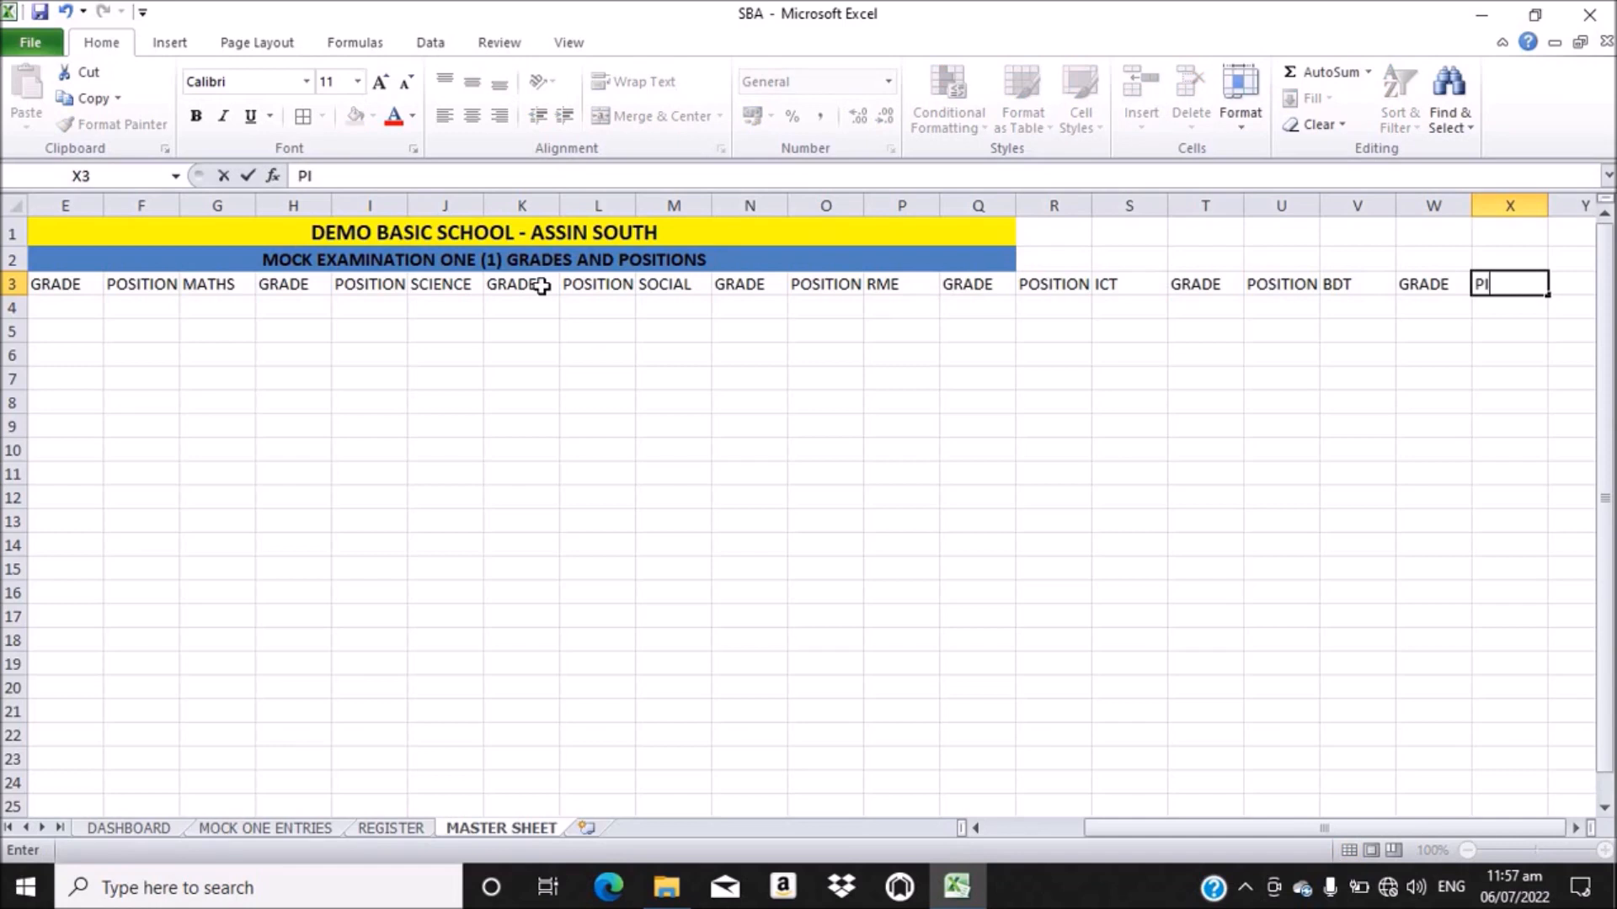
key("BackSpace")
type("OSITIP")
key("BackSpace")
type("ON")
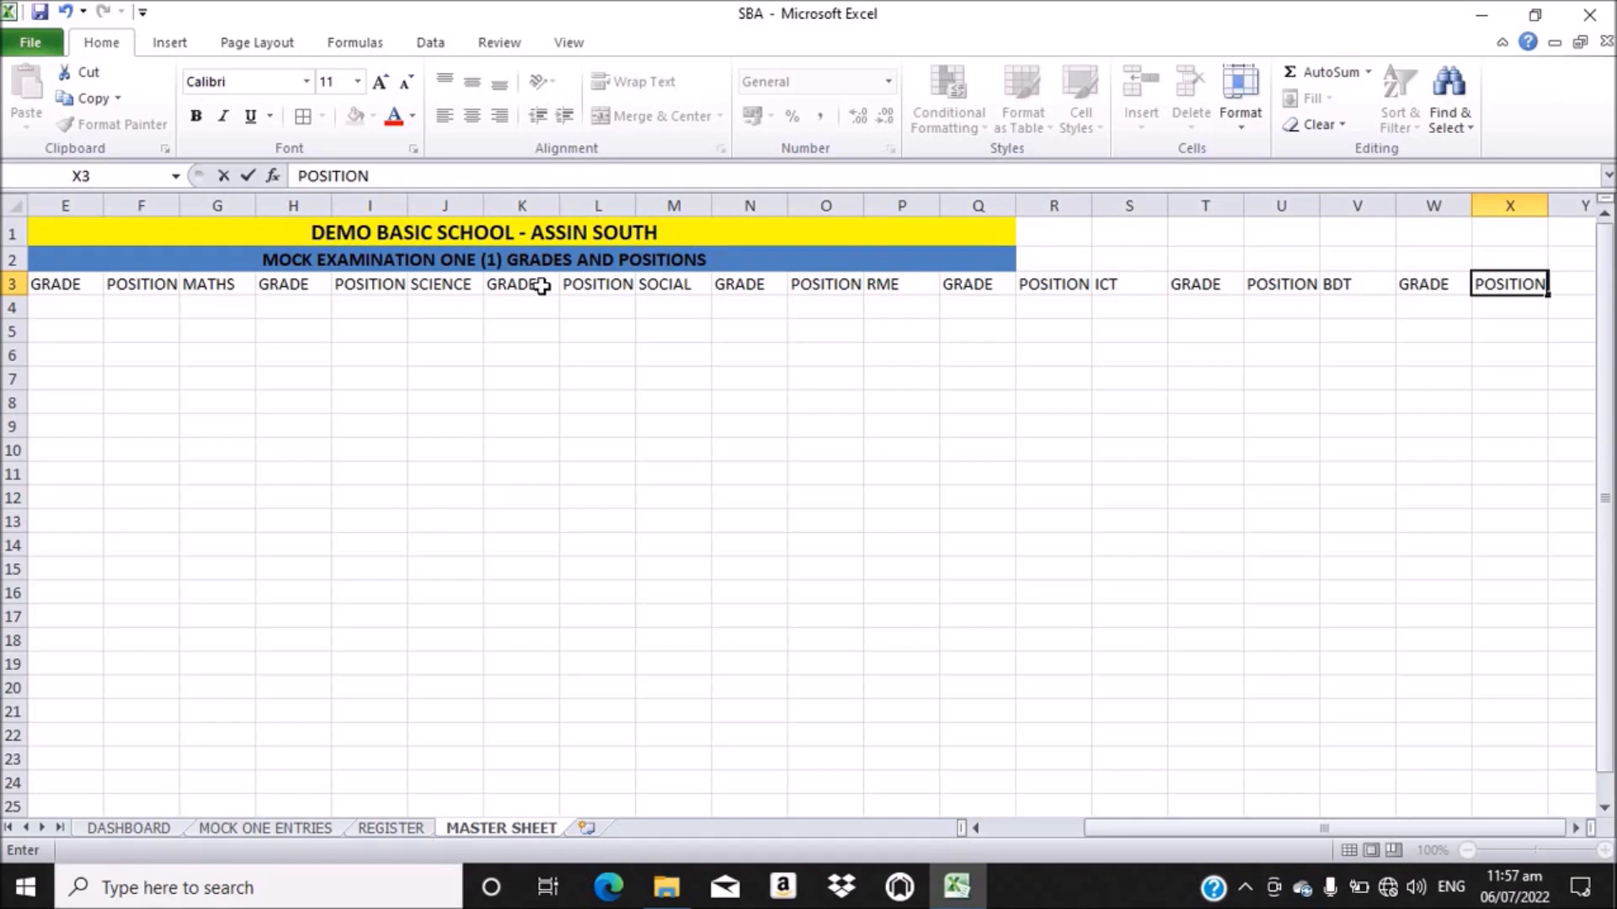
key("Tab")
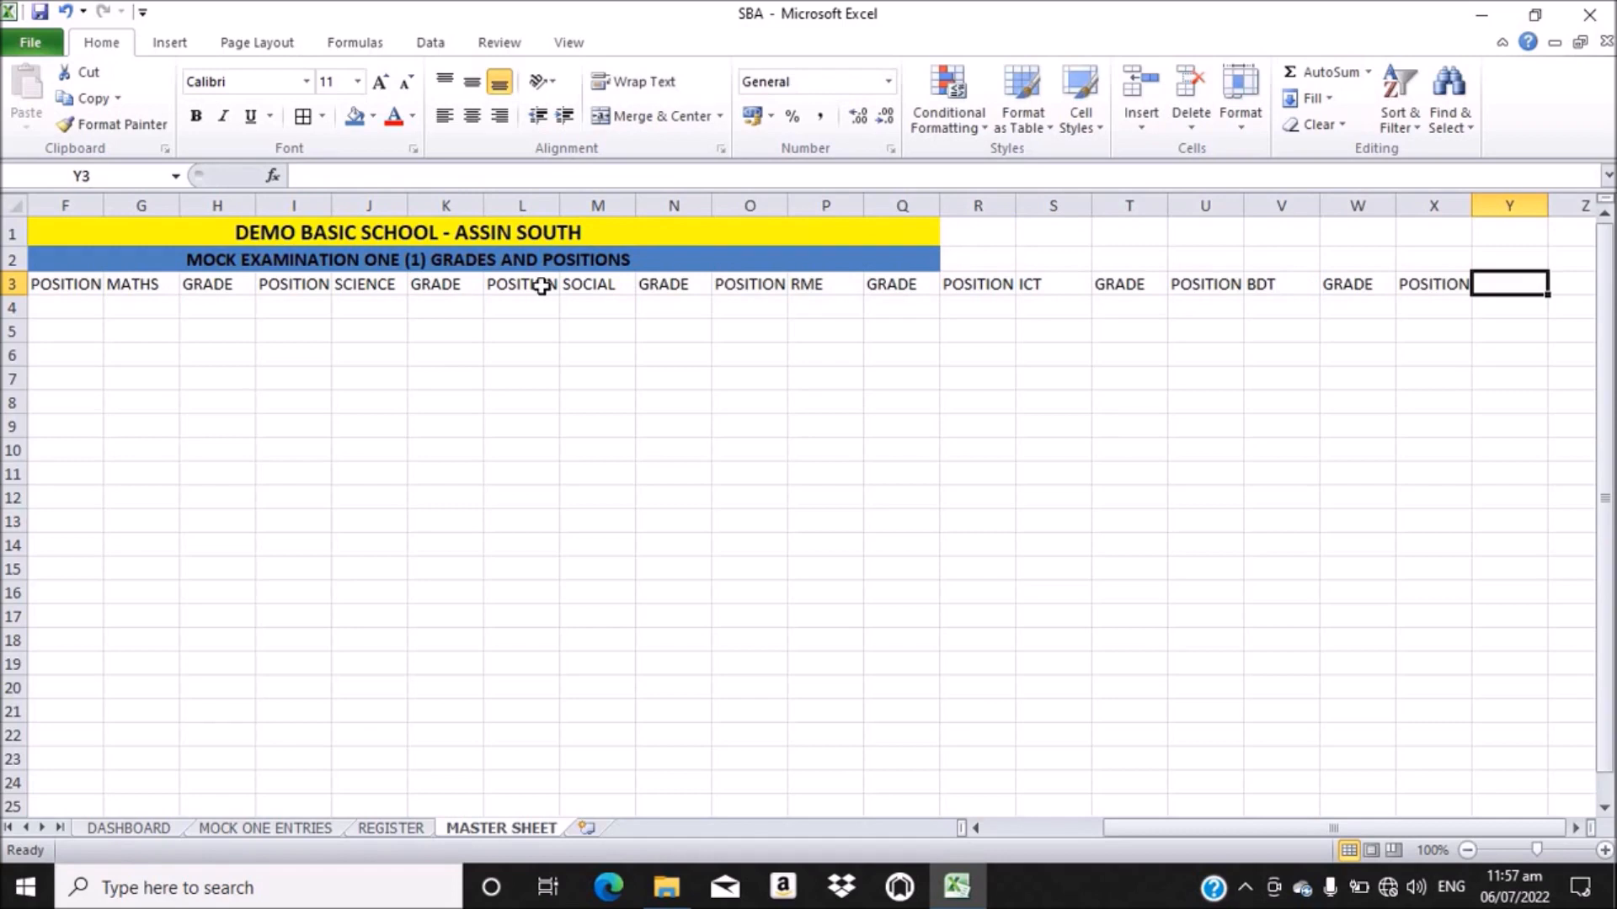
- Enter the headings GH. LANG, GRADE and POSITION in cells Y3, Z3 and AA3
type("GH")
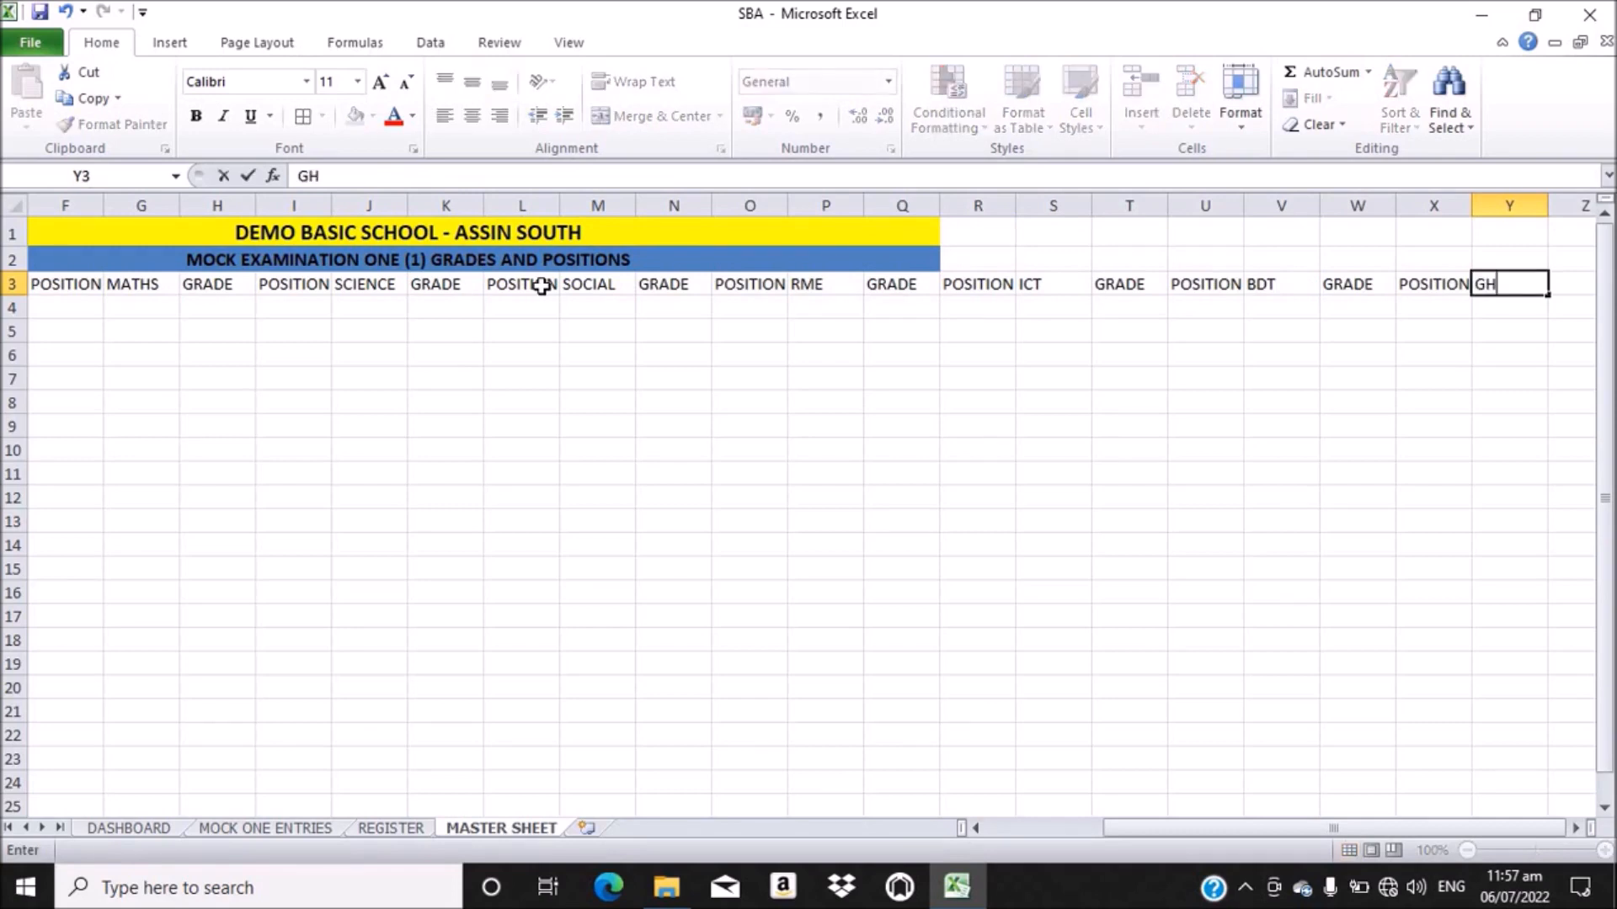
type(". LANG")
key("Tab")
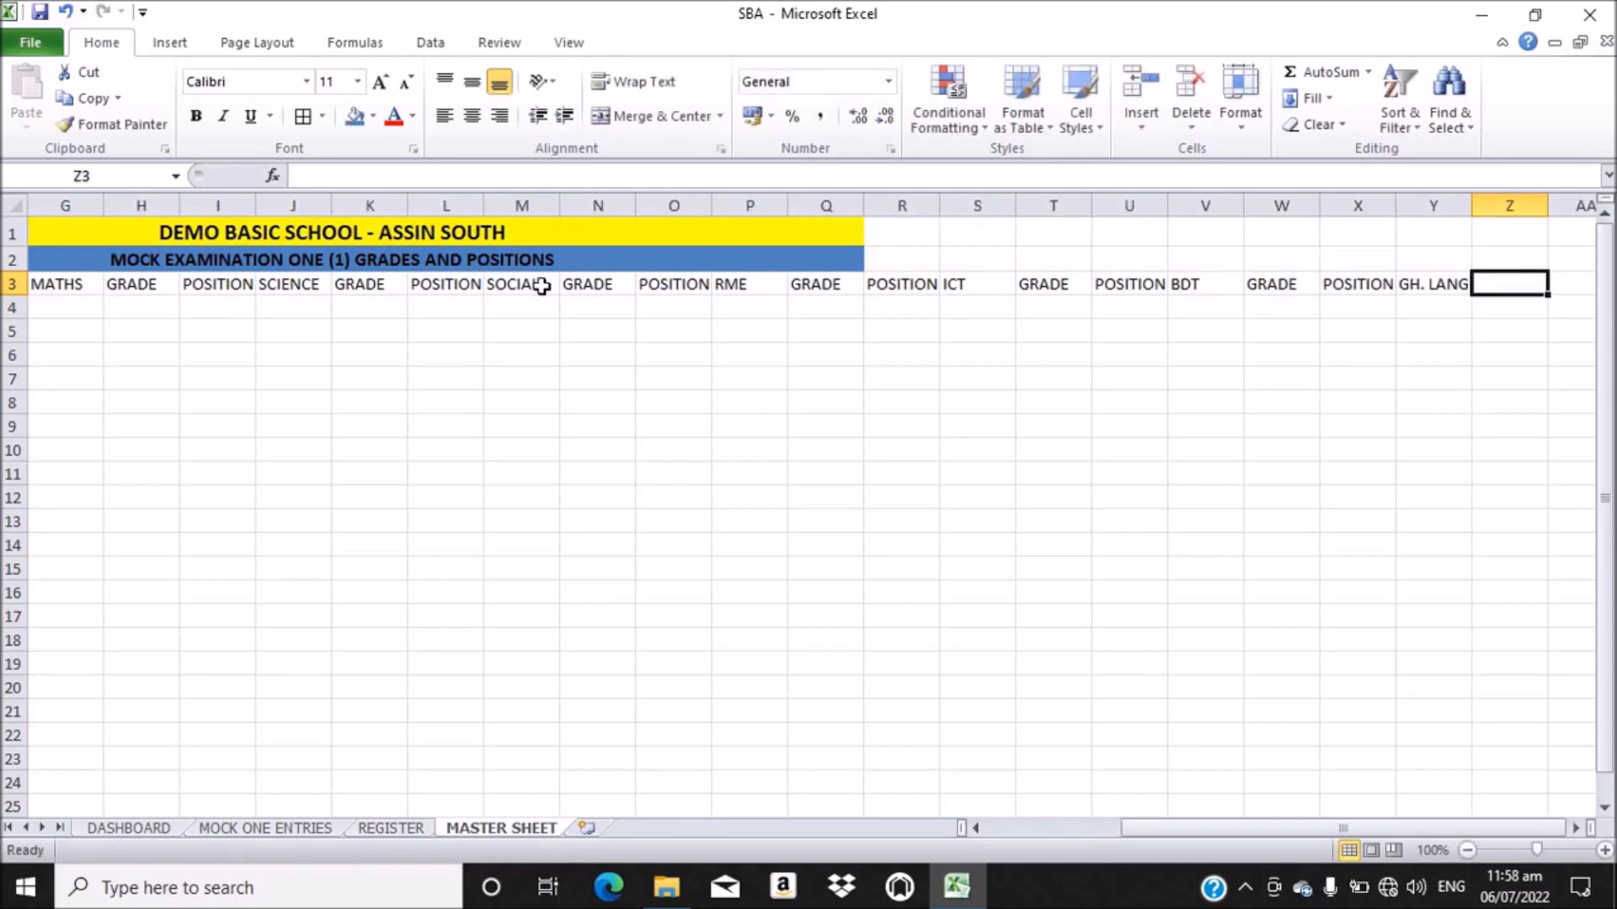
type("GRA")
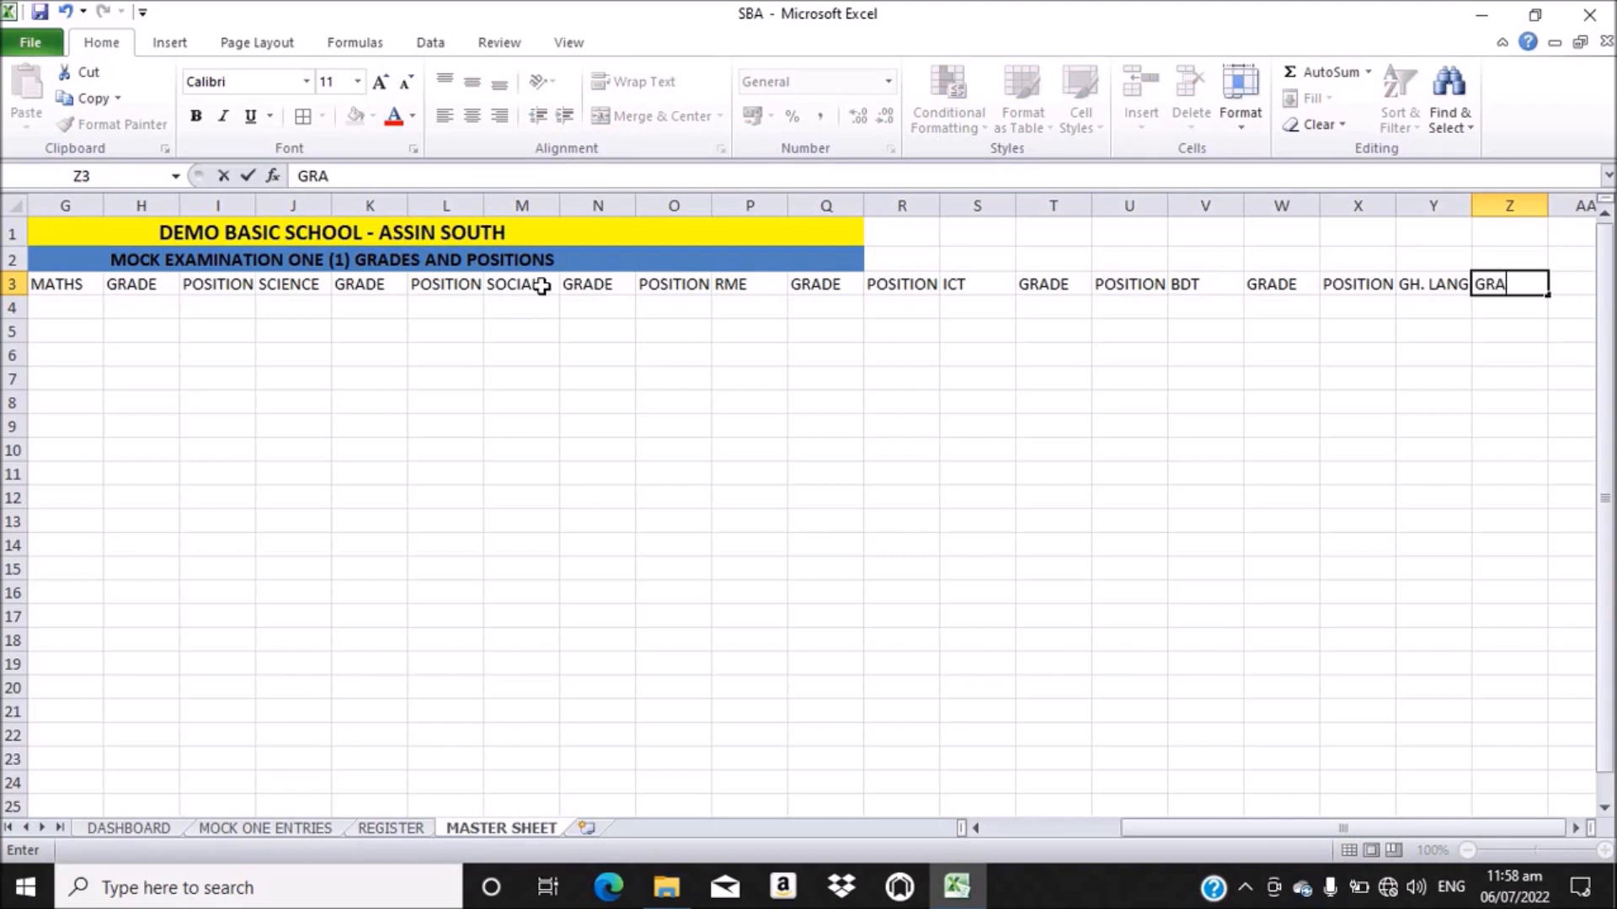
type("DE")
key("Tab")
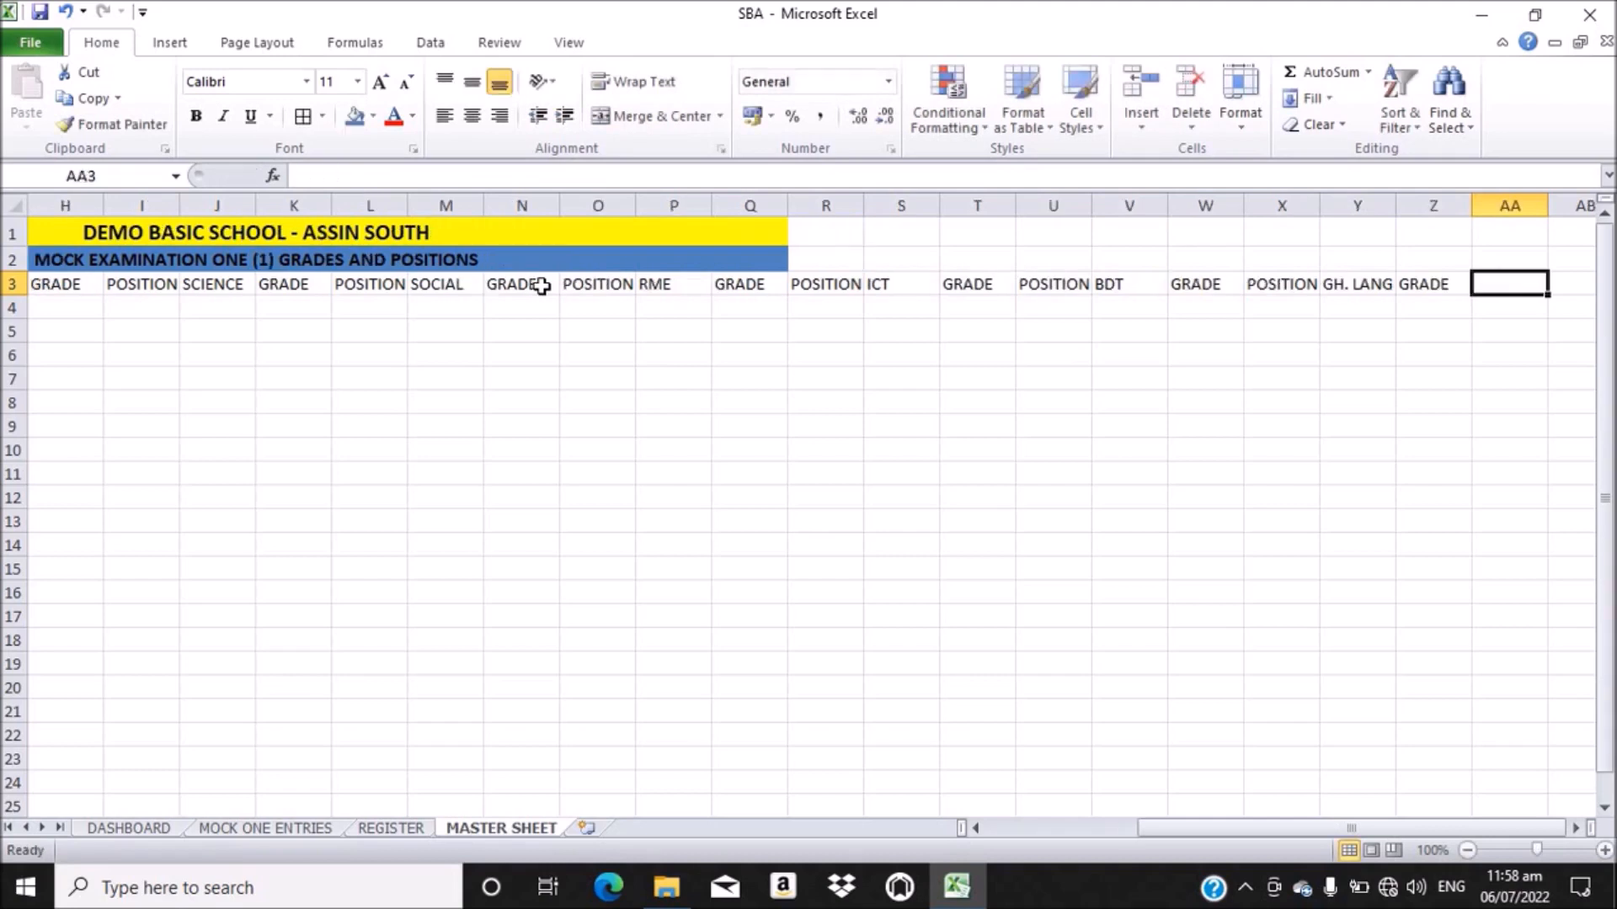
type("POSIT")
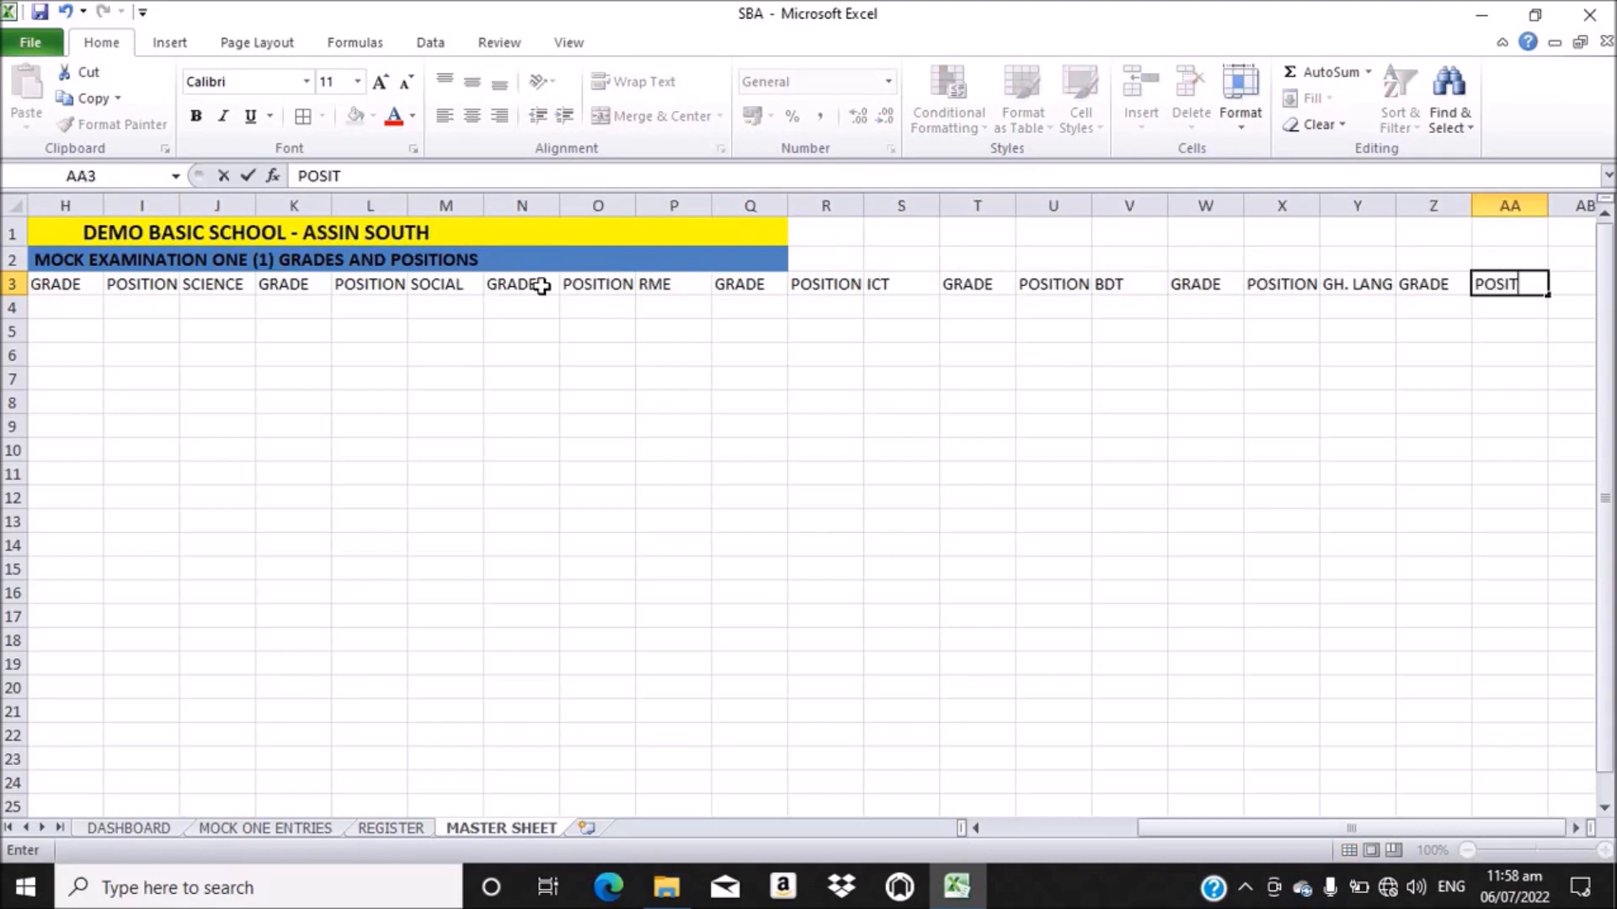
type("ION")
key("Tab")
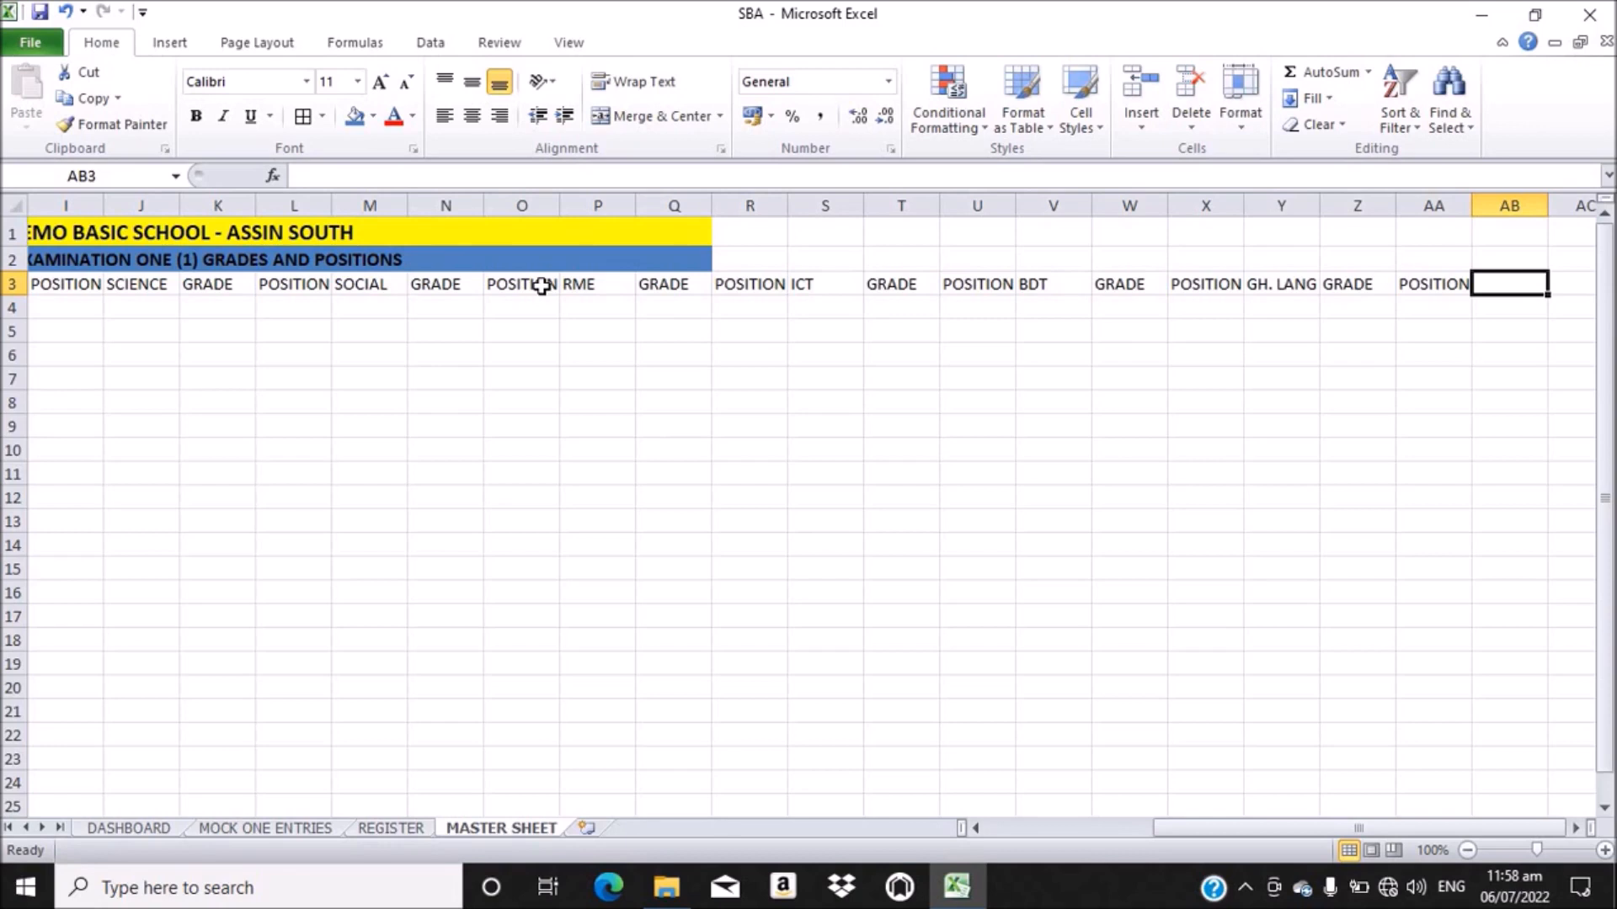
- Enter the headings RAW SCORE, CLASS POS. and AGGR. in cells AB3, AC3 and AD3
type("R")
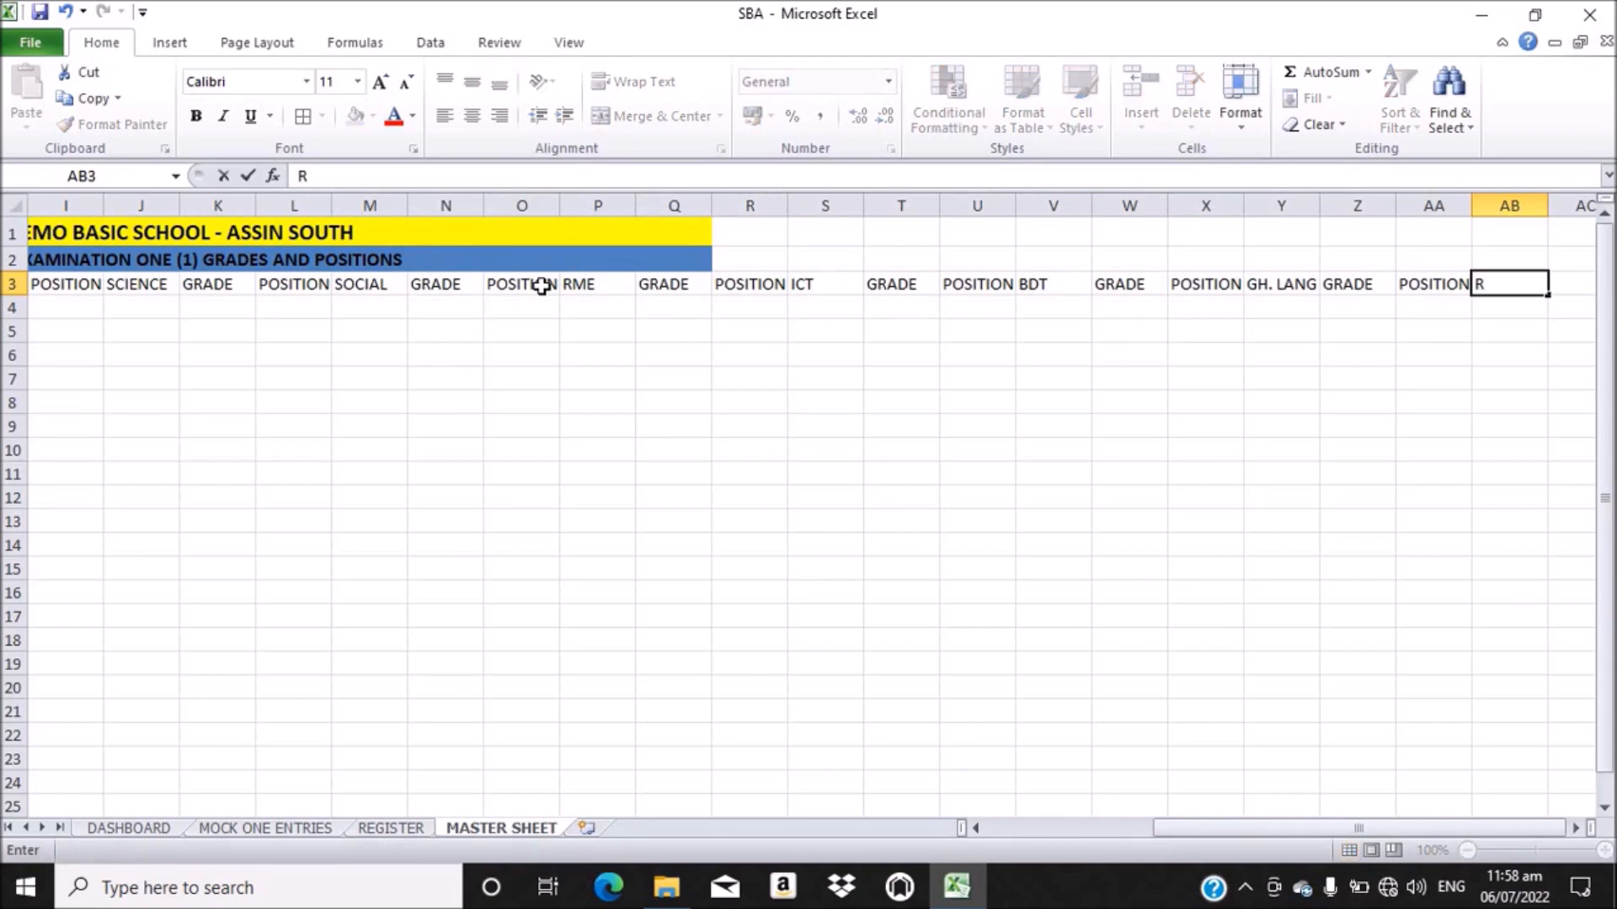
type("AW SCORE")
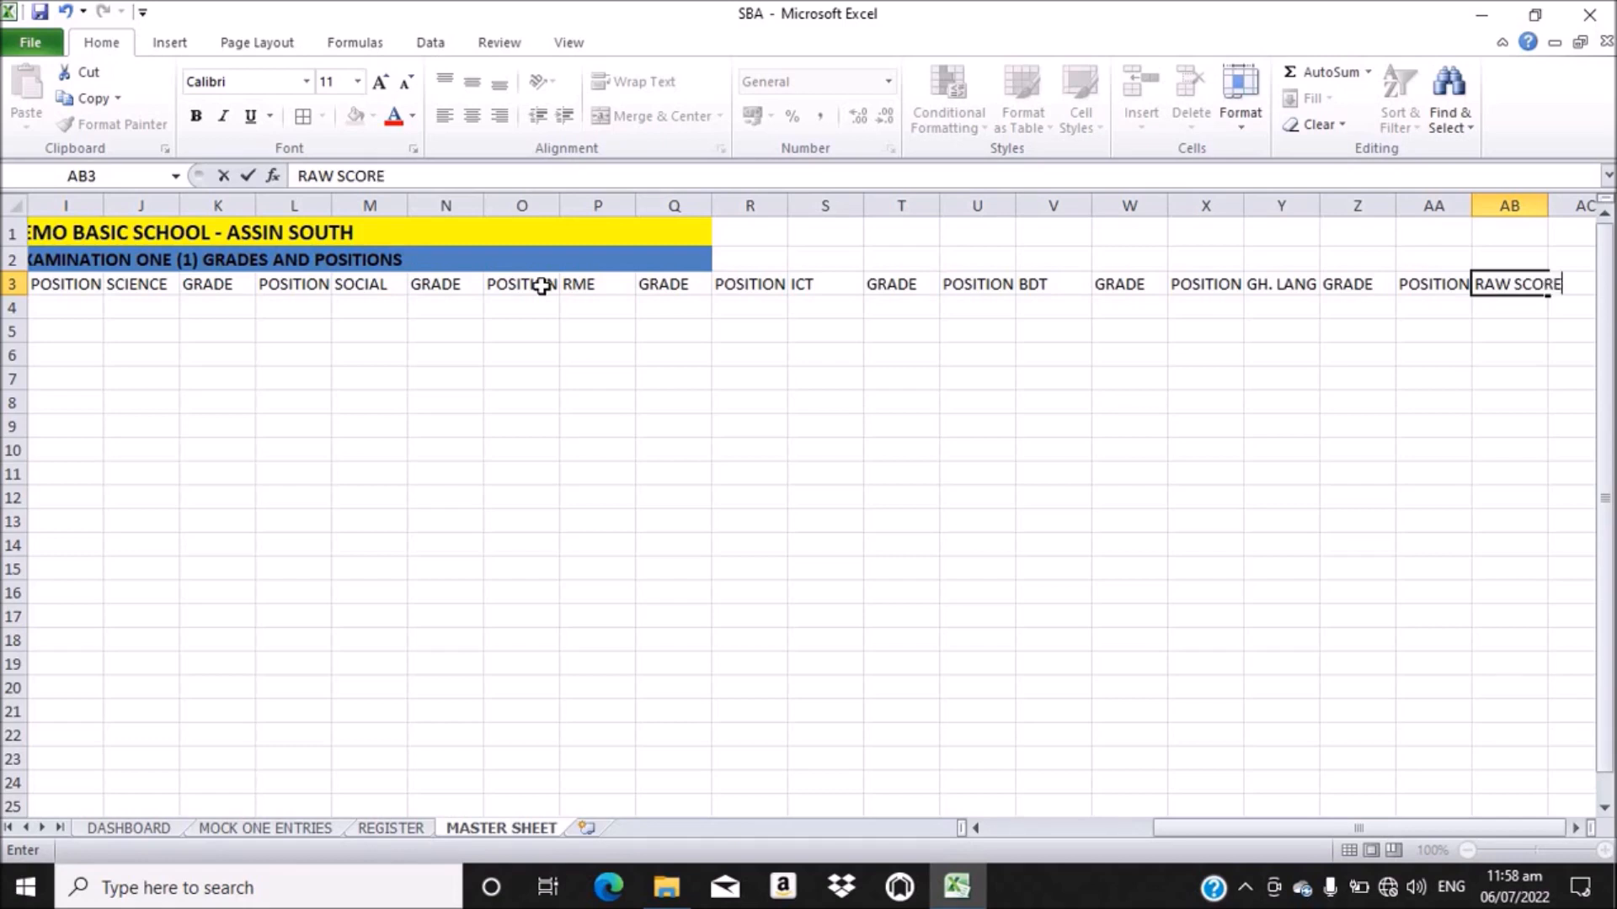
key("Tab")
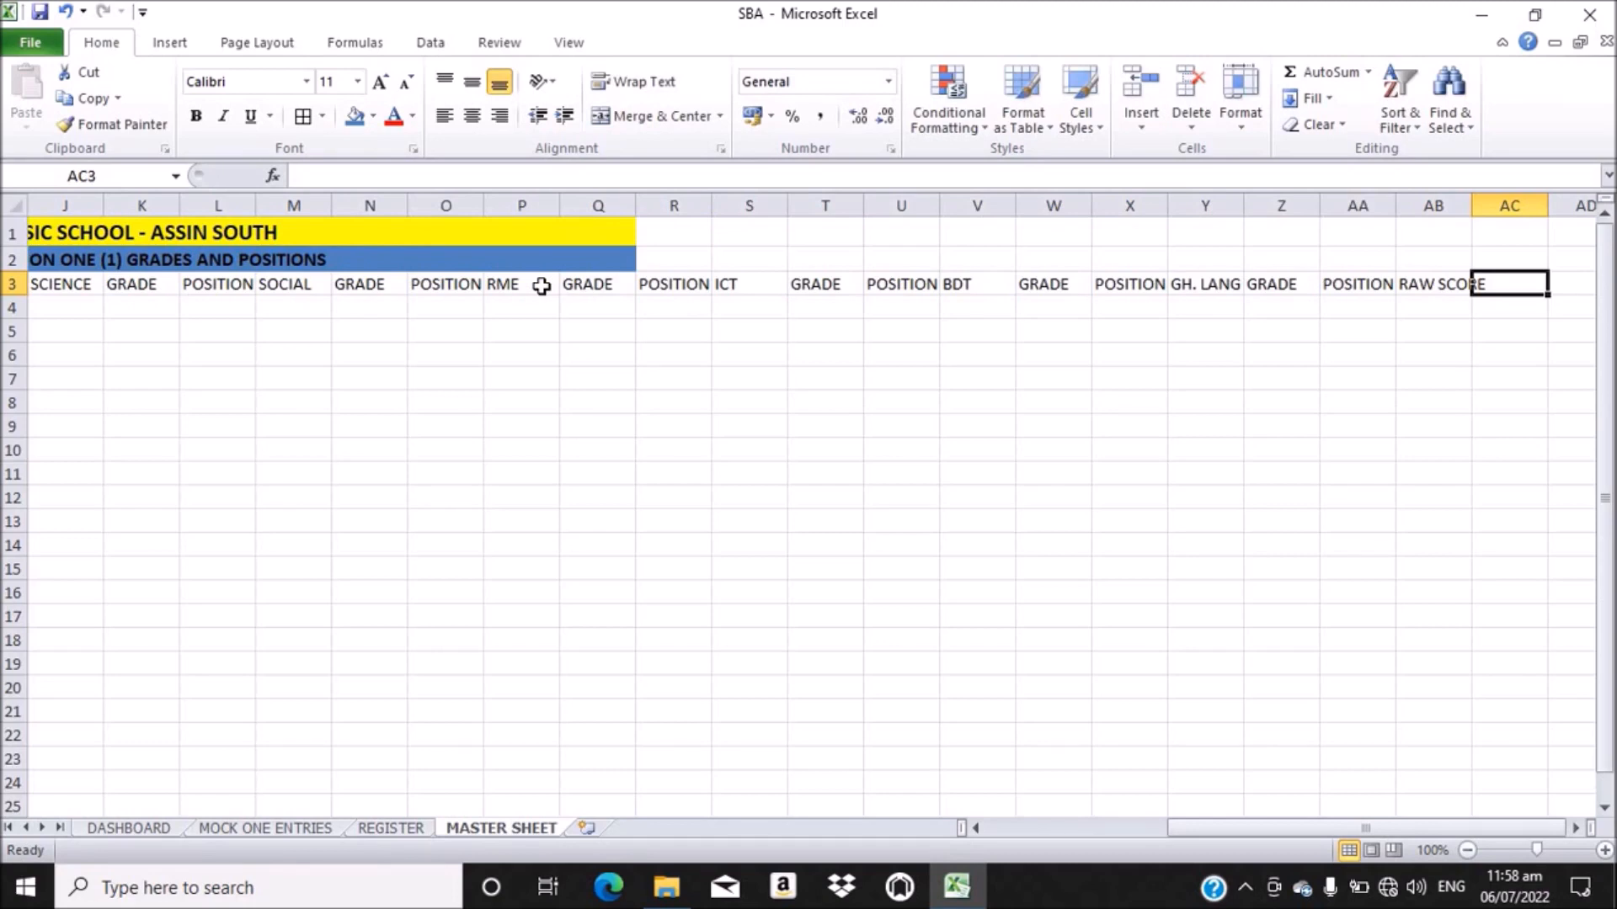
type("CL")
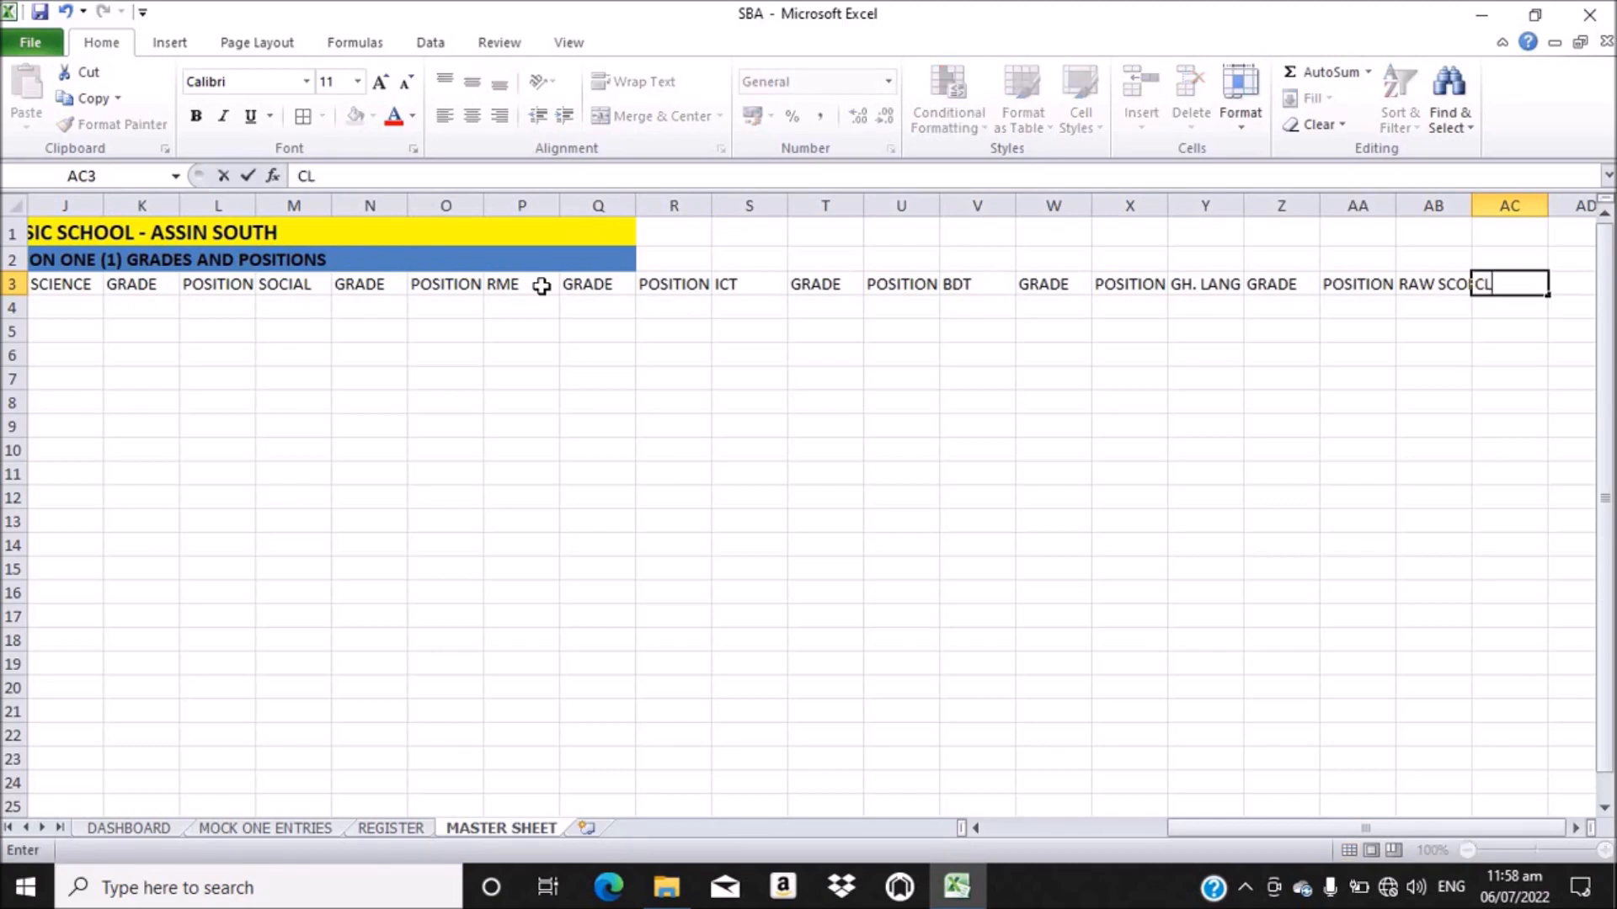
type("ASS POS.")
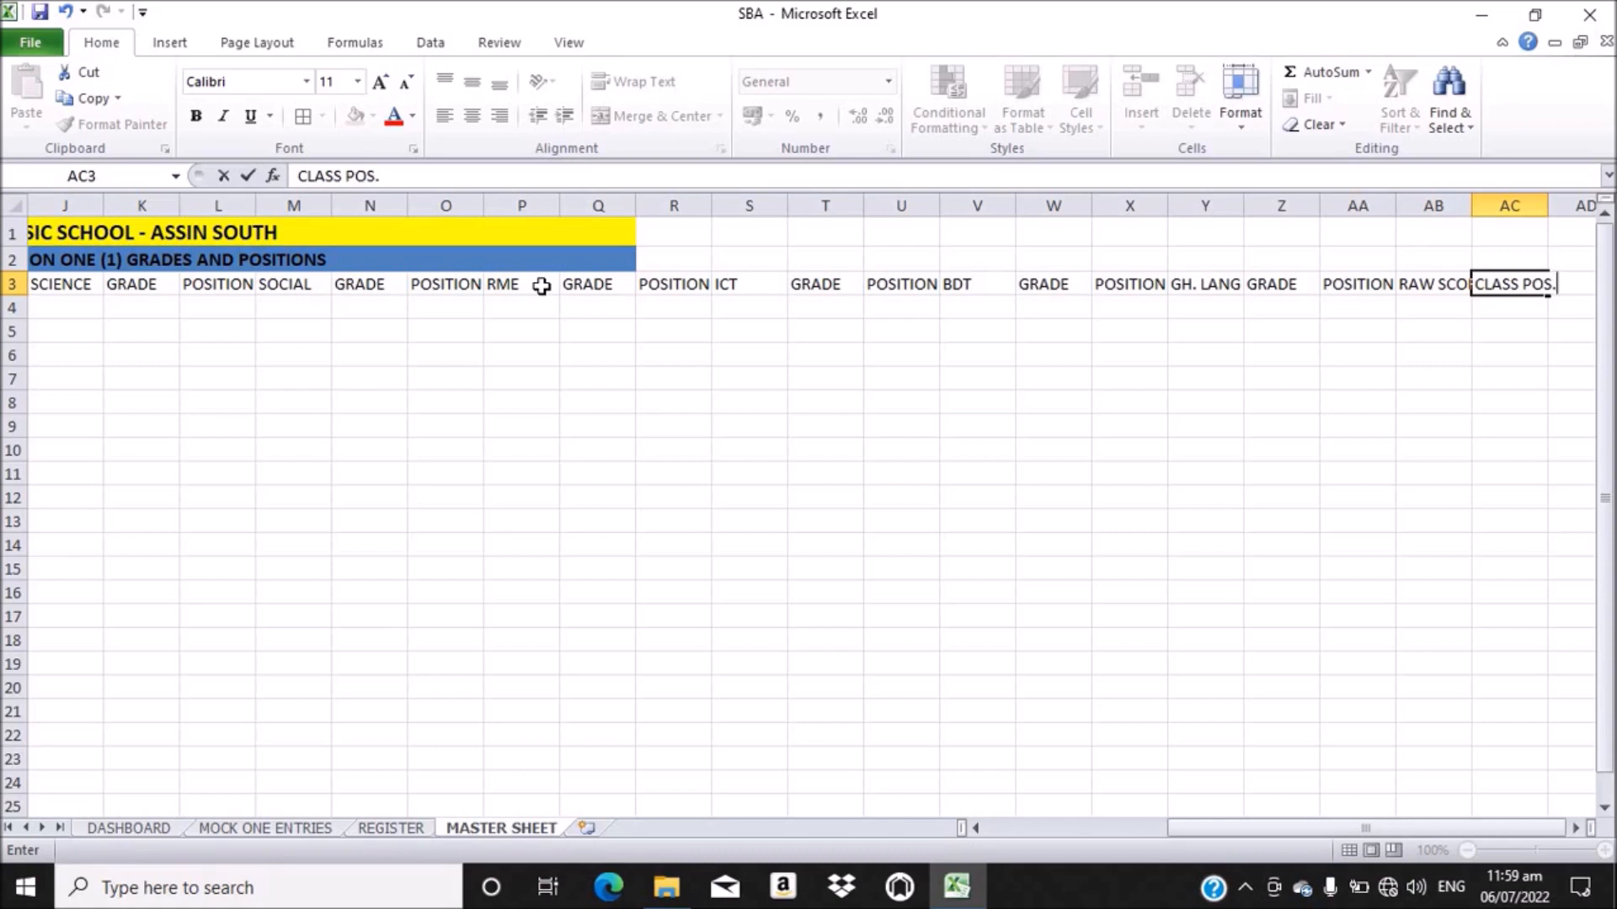
key("Tab")
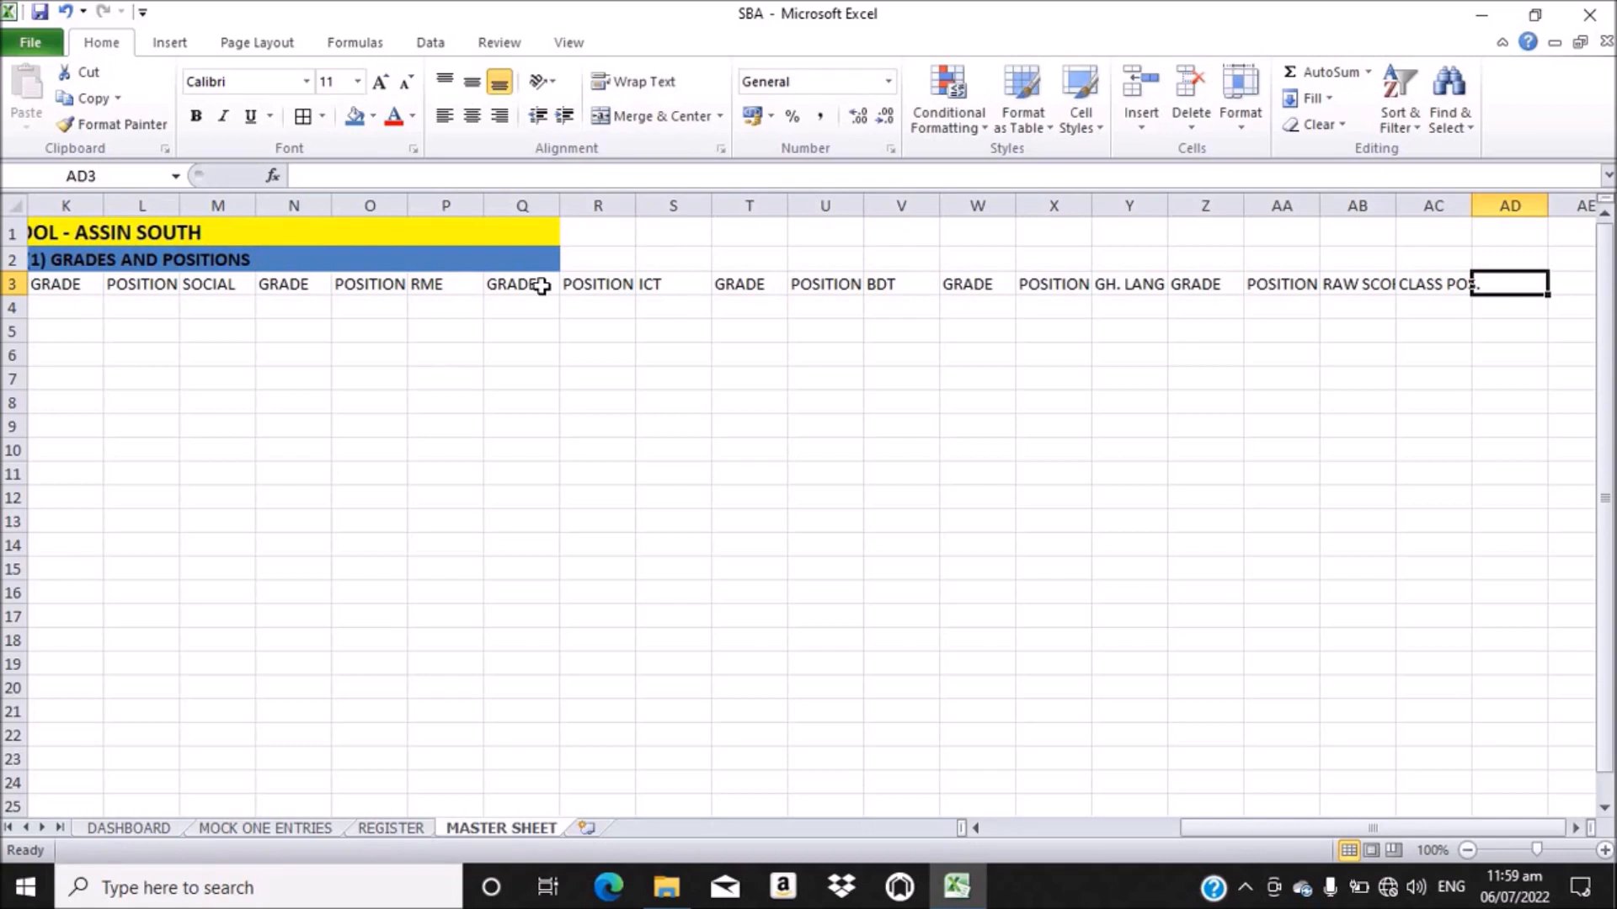
type("A")
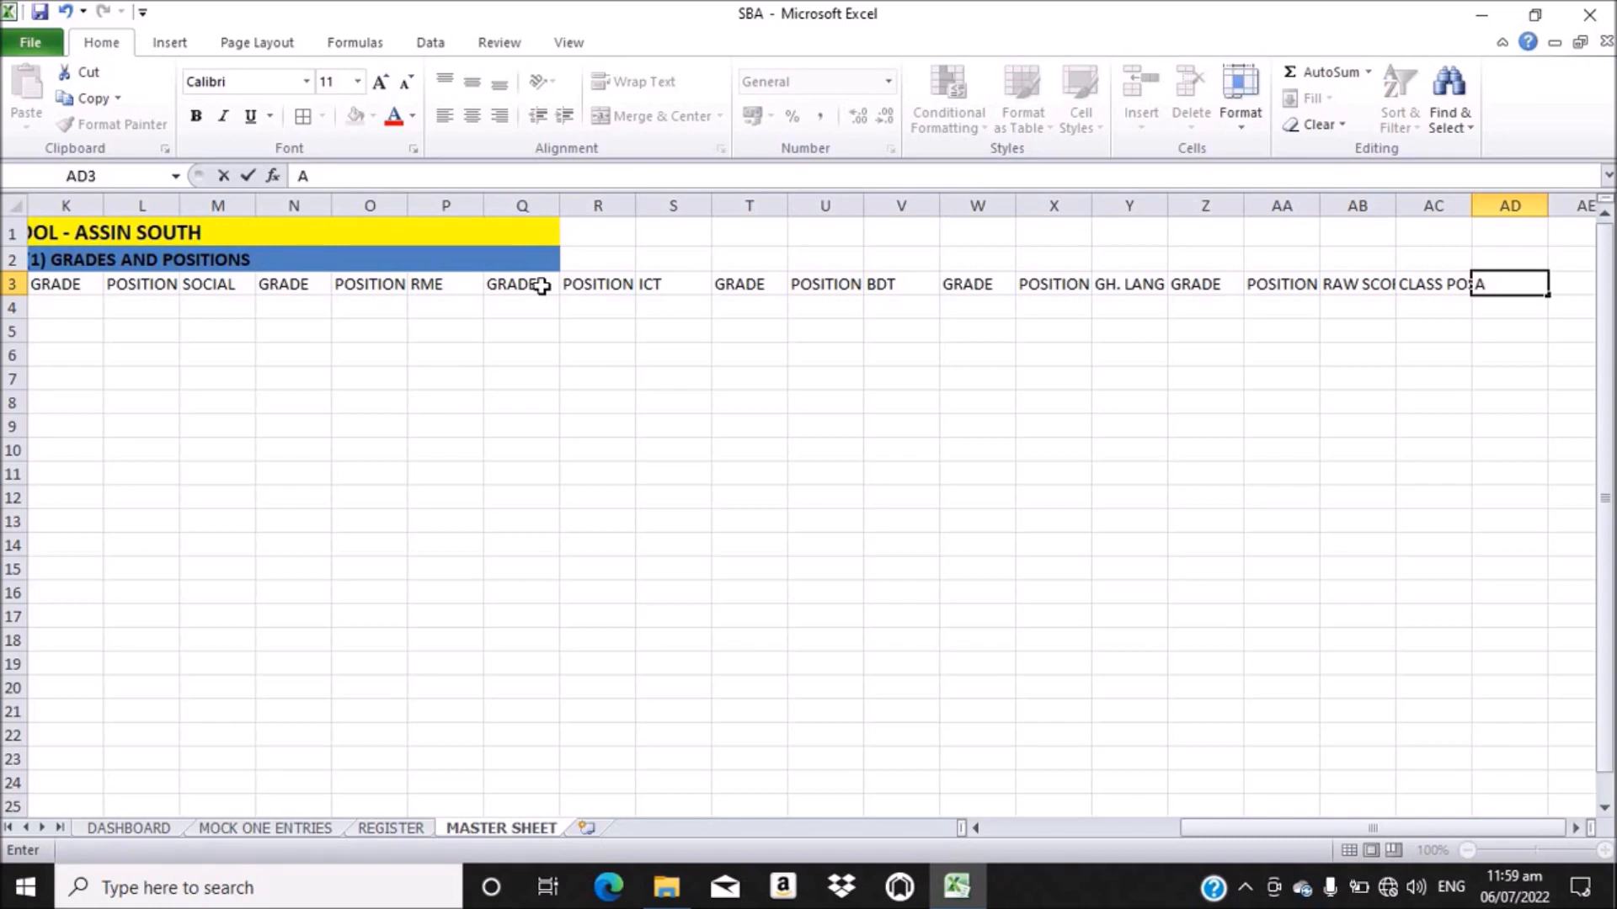
type("GGR.")
key("Return")
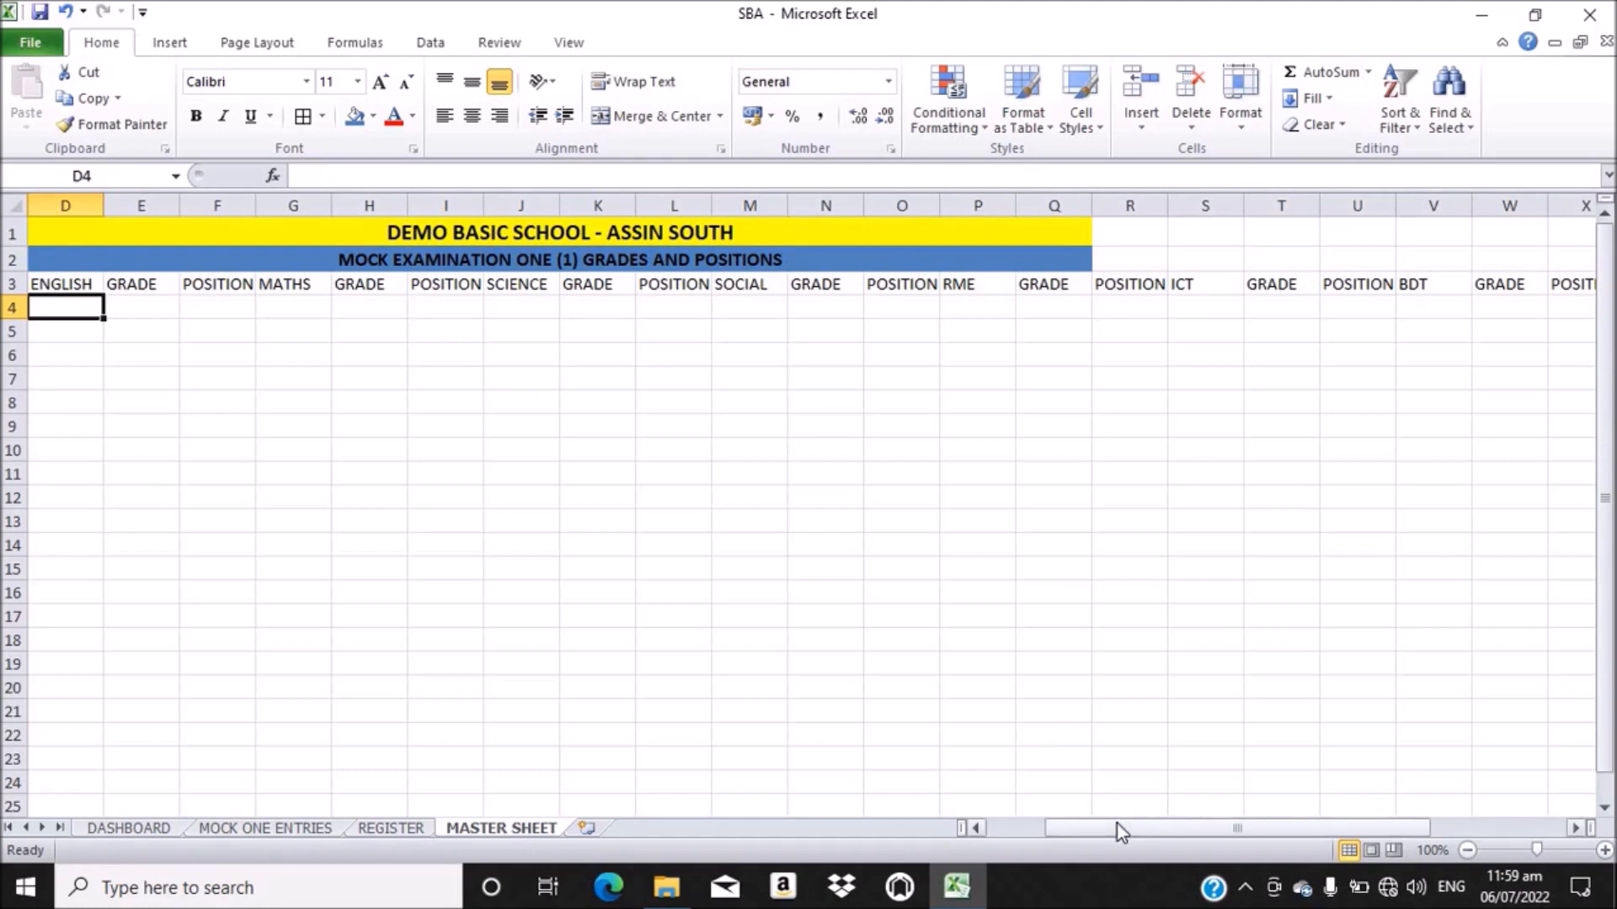
- Auto-fit the widths of columns AB and AC to their RAW SCORE and CLASS POS. headings
left_click_drag(1117, 826, 948, 868)
left_click_drag(1038, 840, 1227, 798)
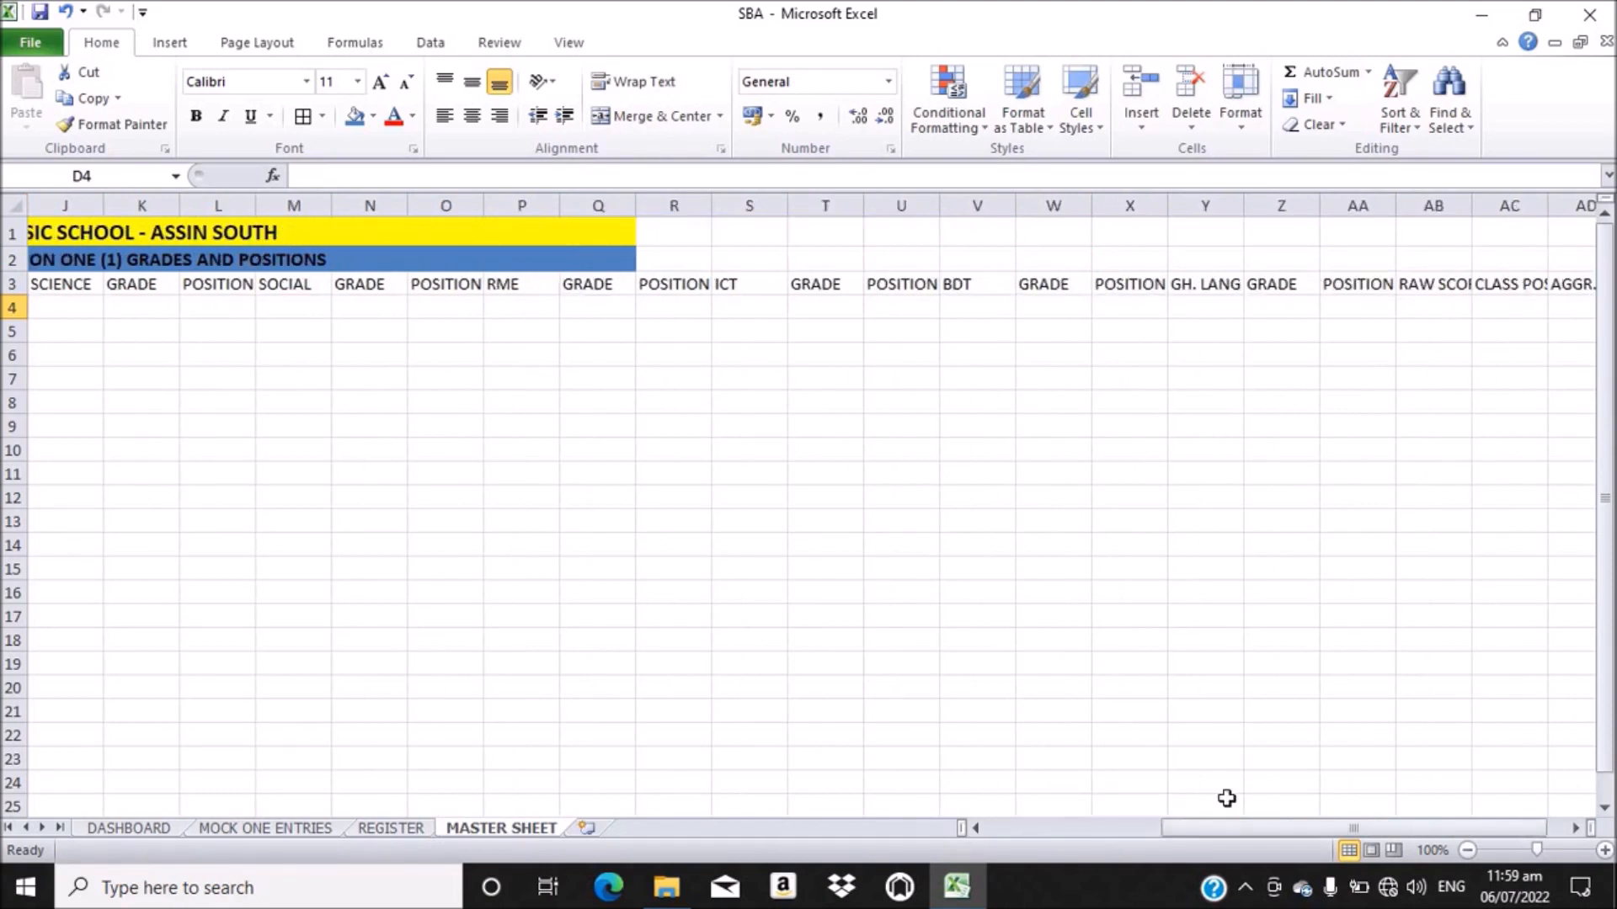
double_click(1472, 205)
double_click(1567, 205)
left_click_drag(1346, 833, 1445, 838)
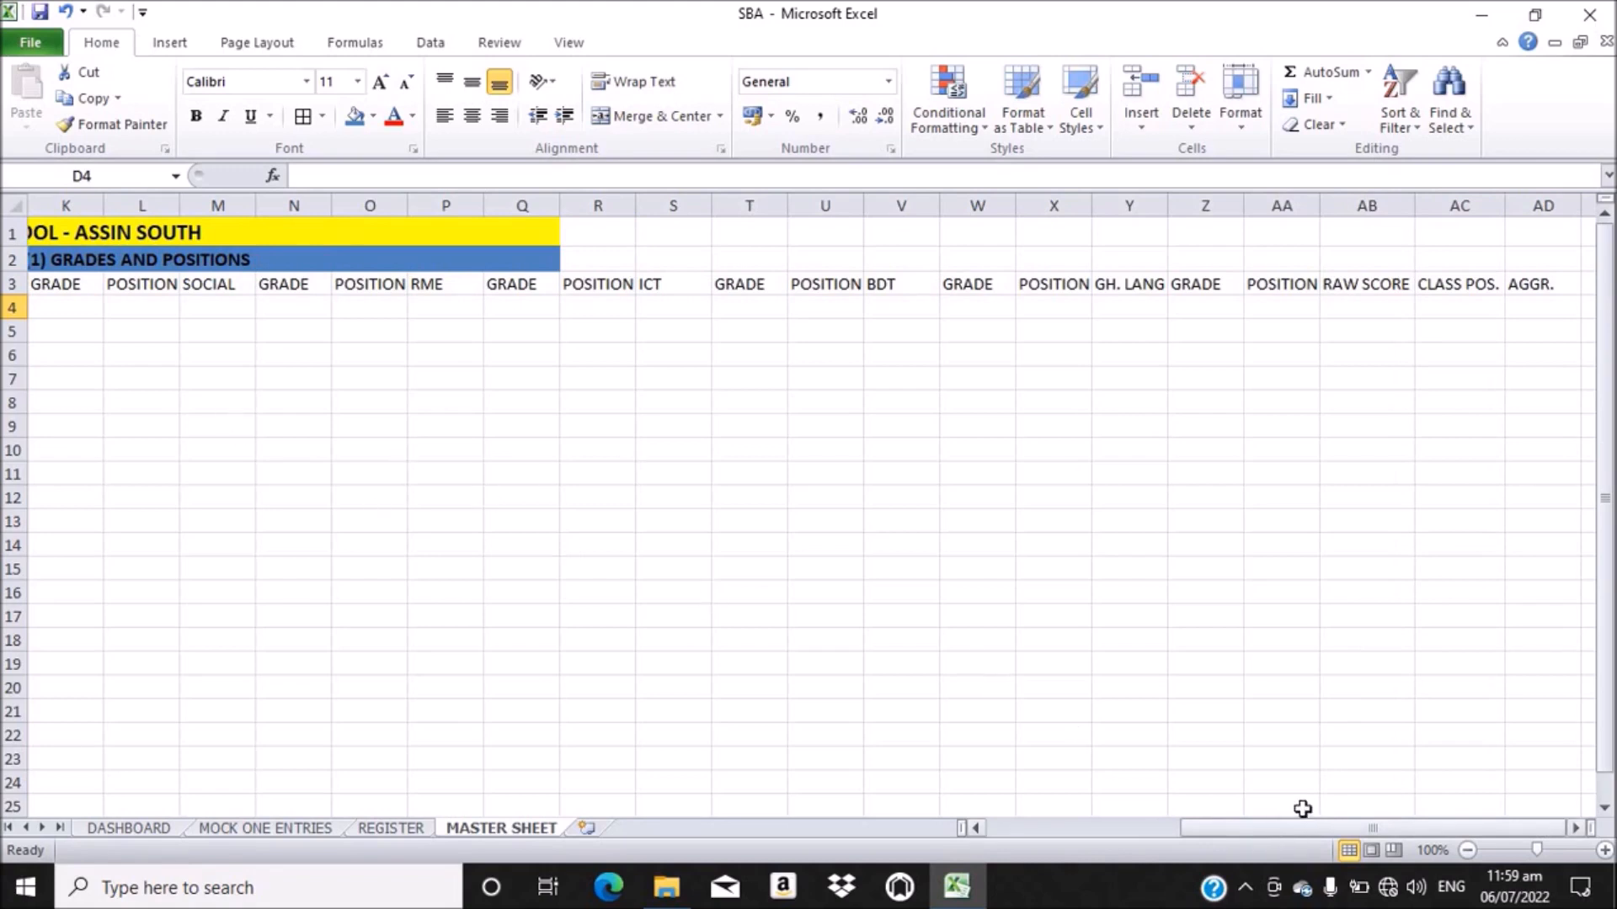
- Fill the heading cells D3:AD3, from ENGLISH to AGGR., with the standard light green colour
left_click_drag(1265, 830, 1000, 829)
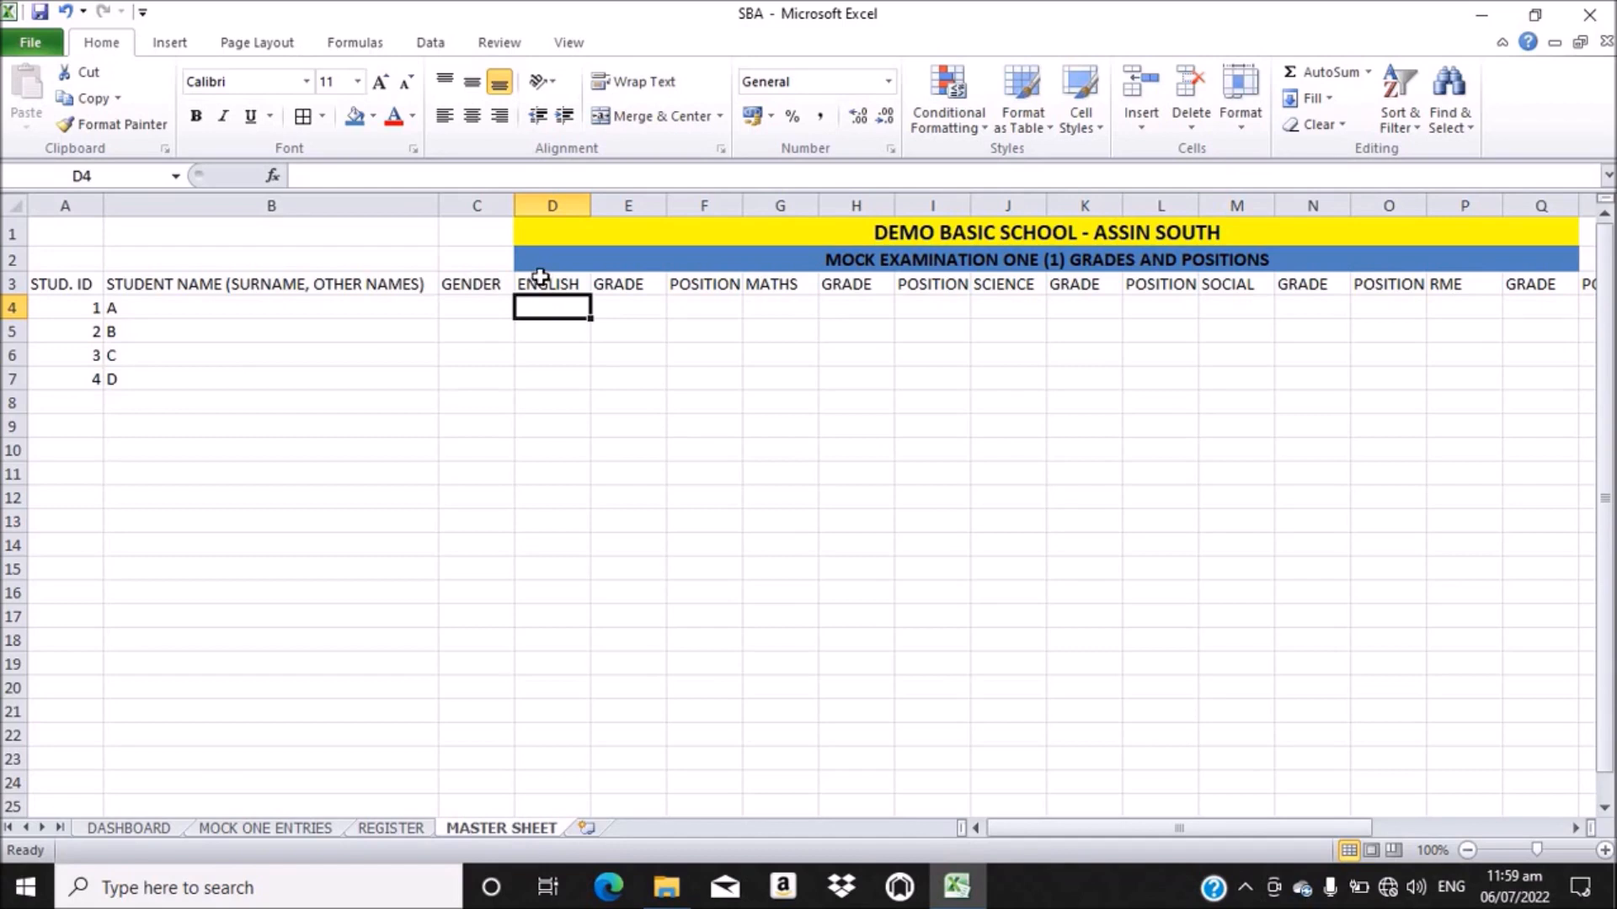
left_click_drag(534, 285, 1479, 284)
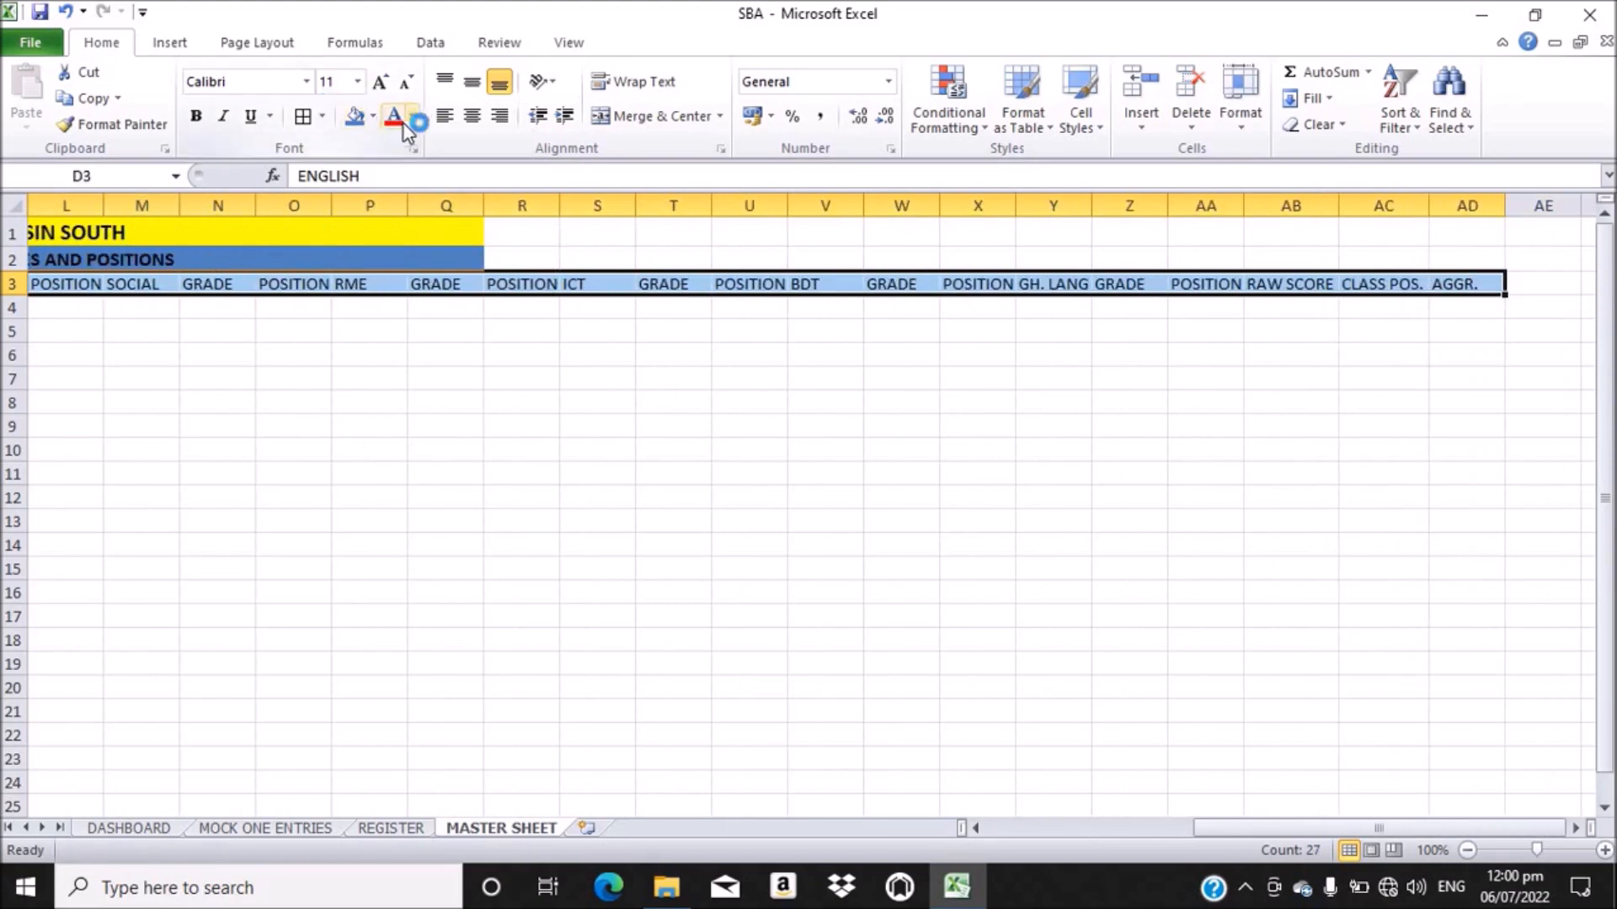
left_click(374, 118)
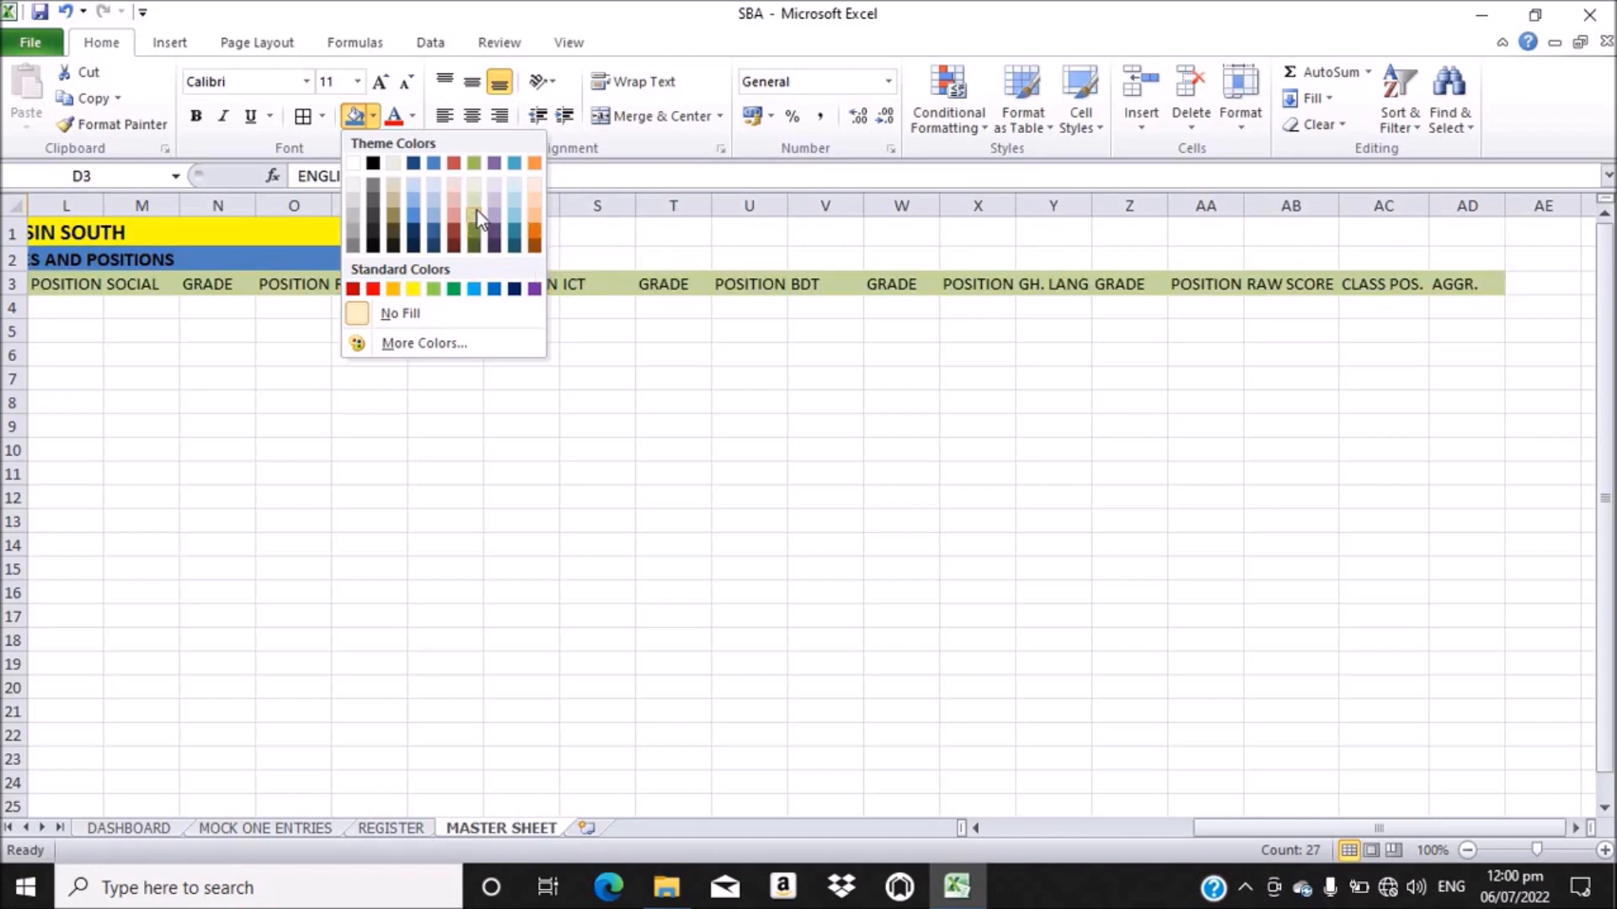
left_click(433, 290)
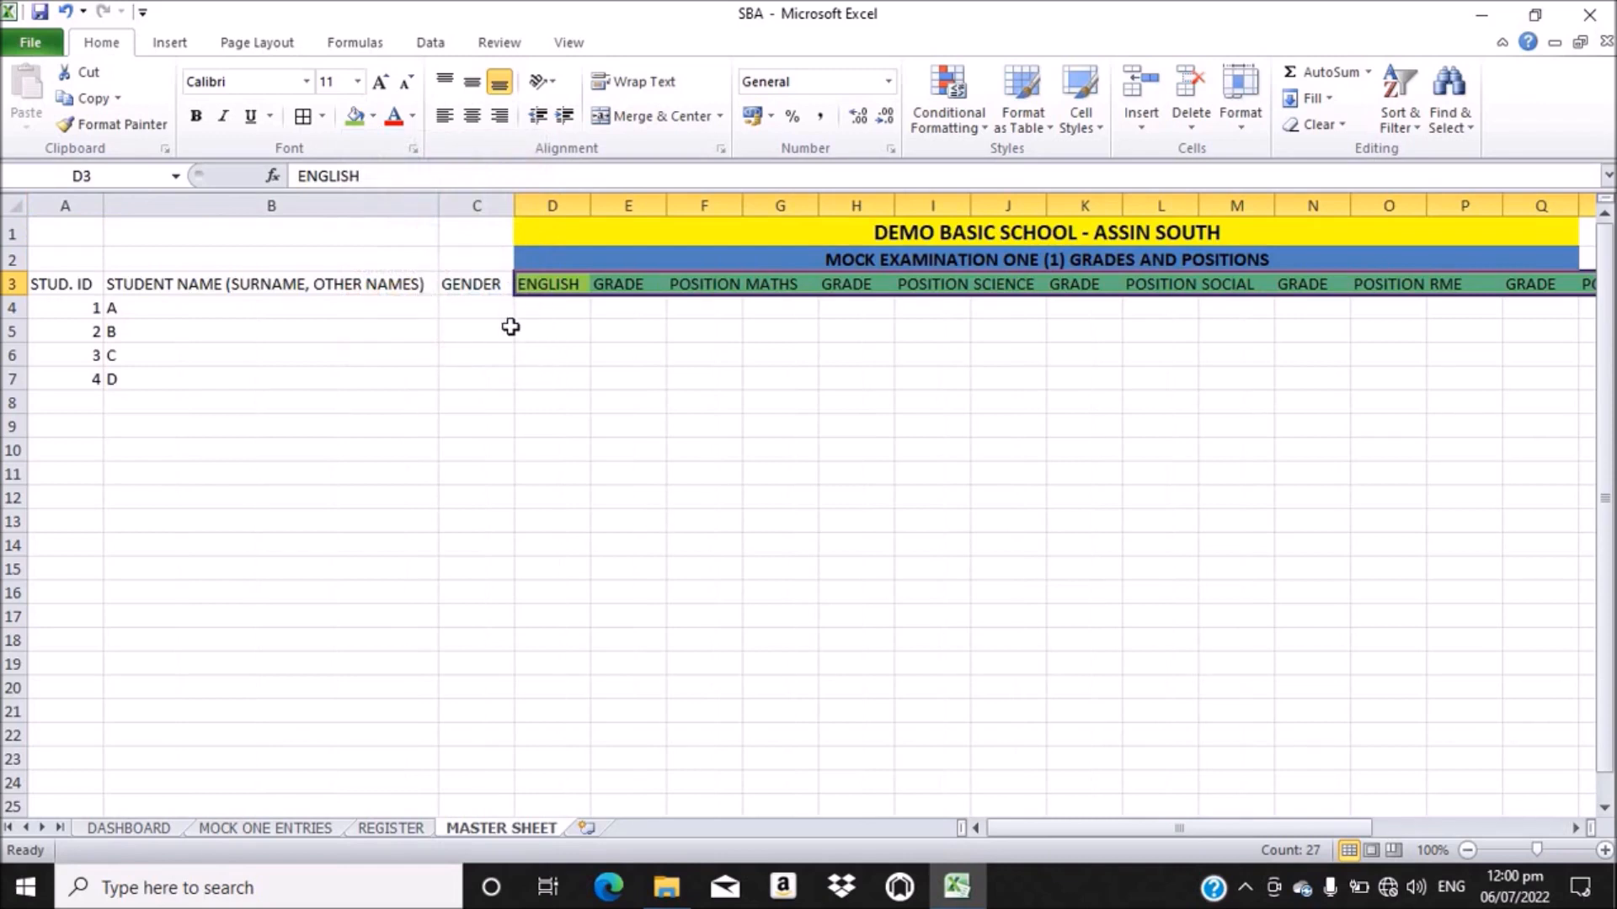
- Add list data validation with an in-cell dropdown and the source M,F to gender cell C4
left_click(475, 304)
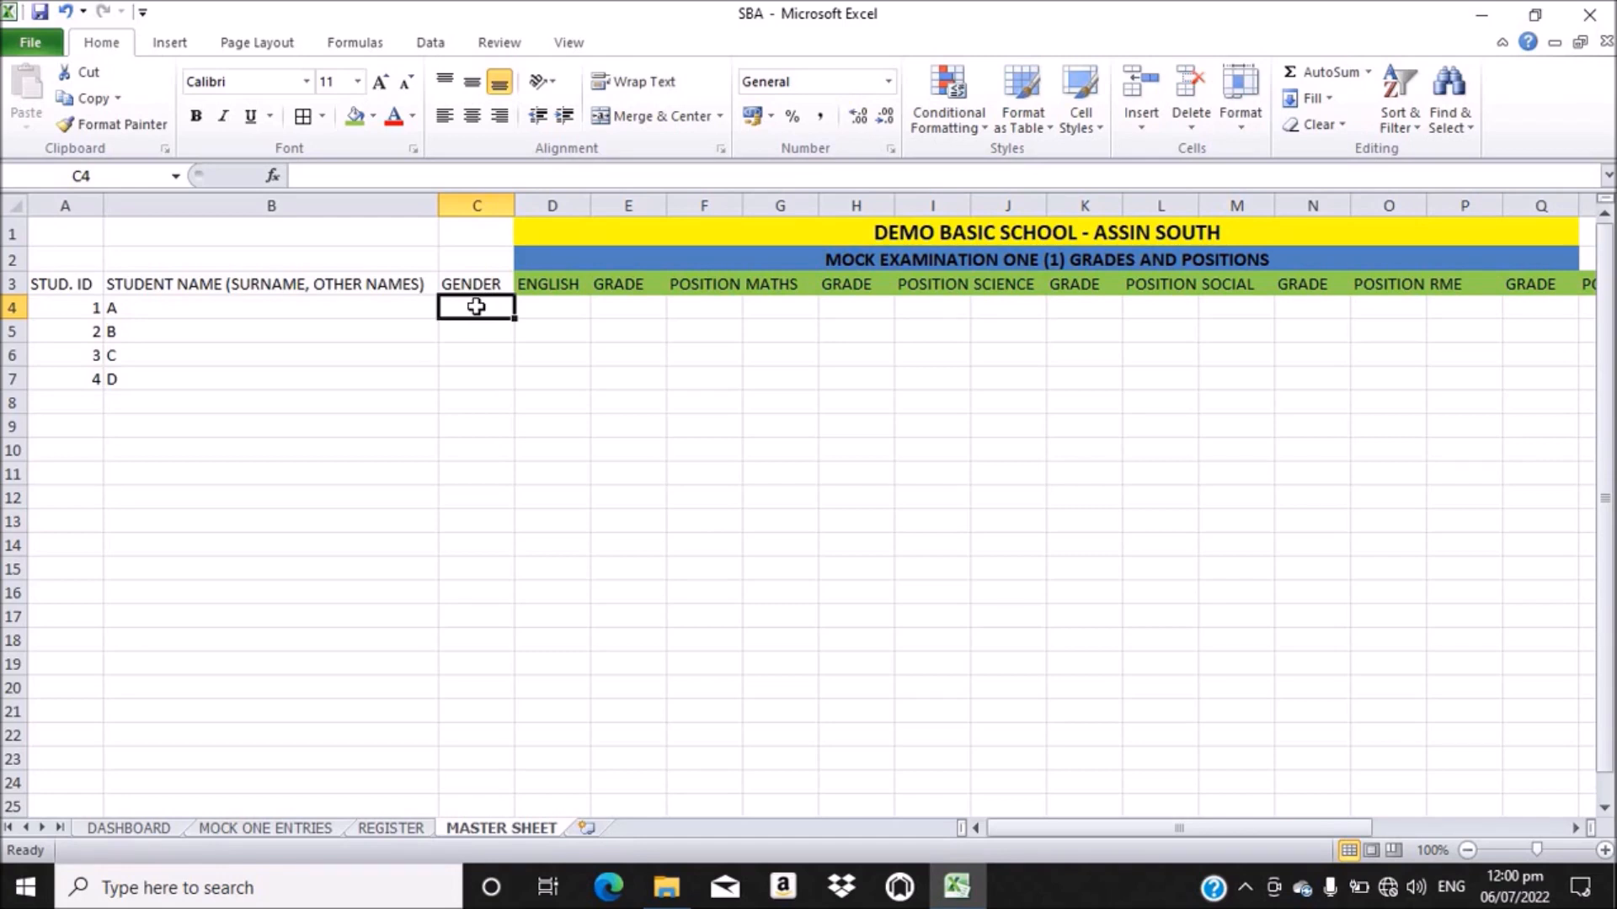
left_click(443, 43)
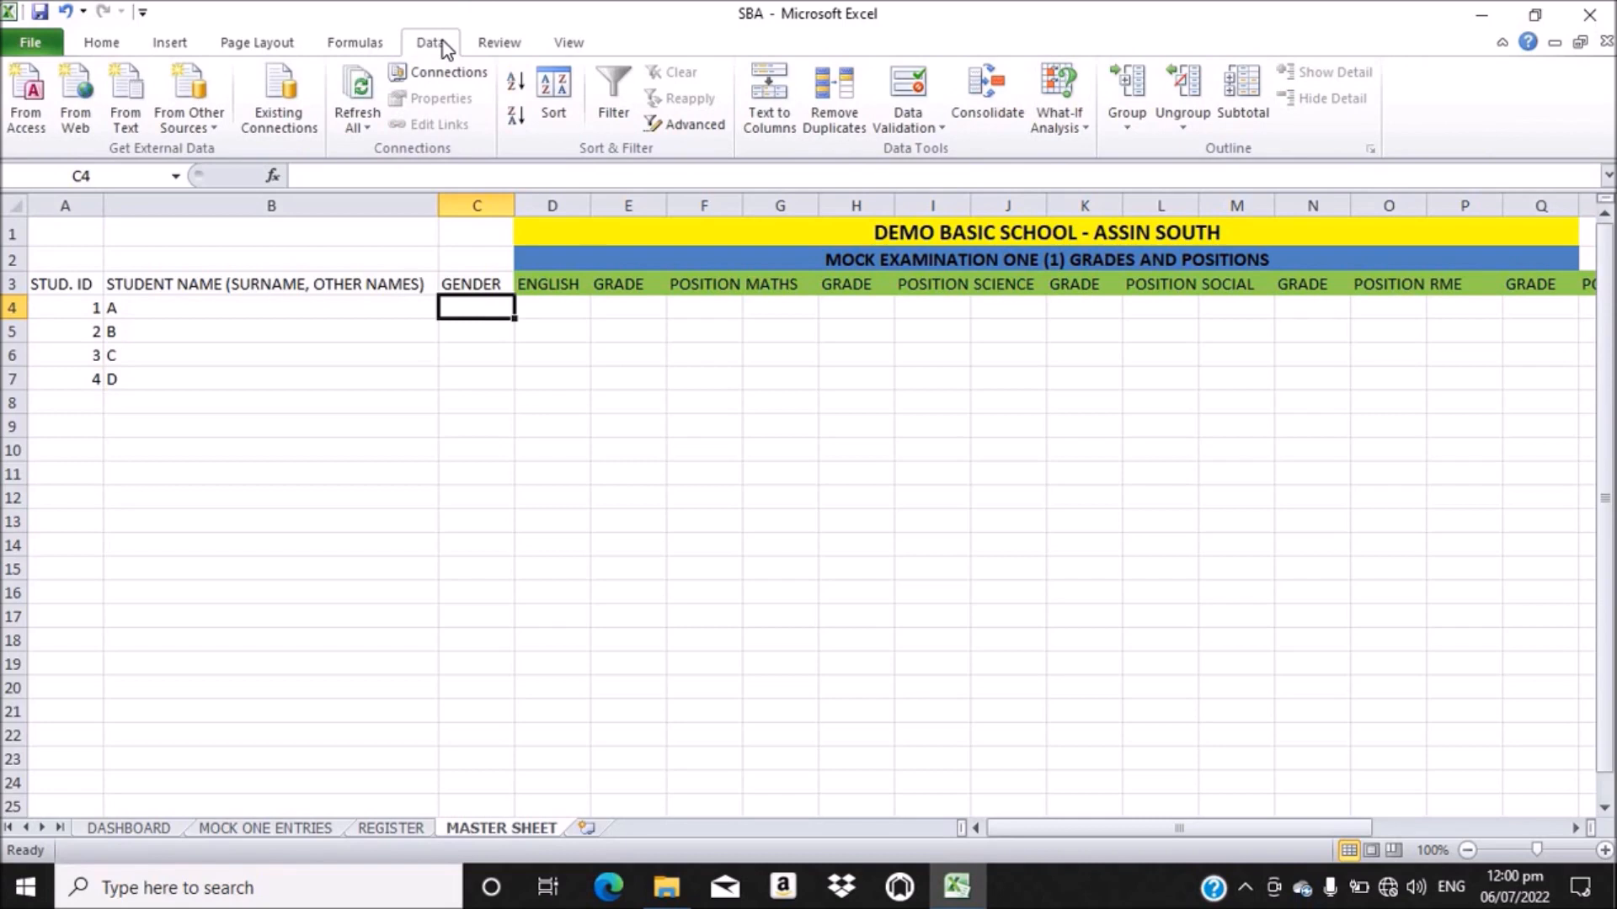
left_click(912, 103)
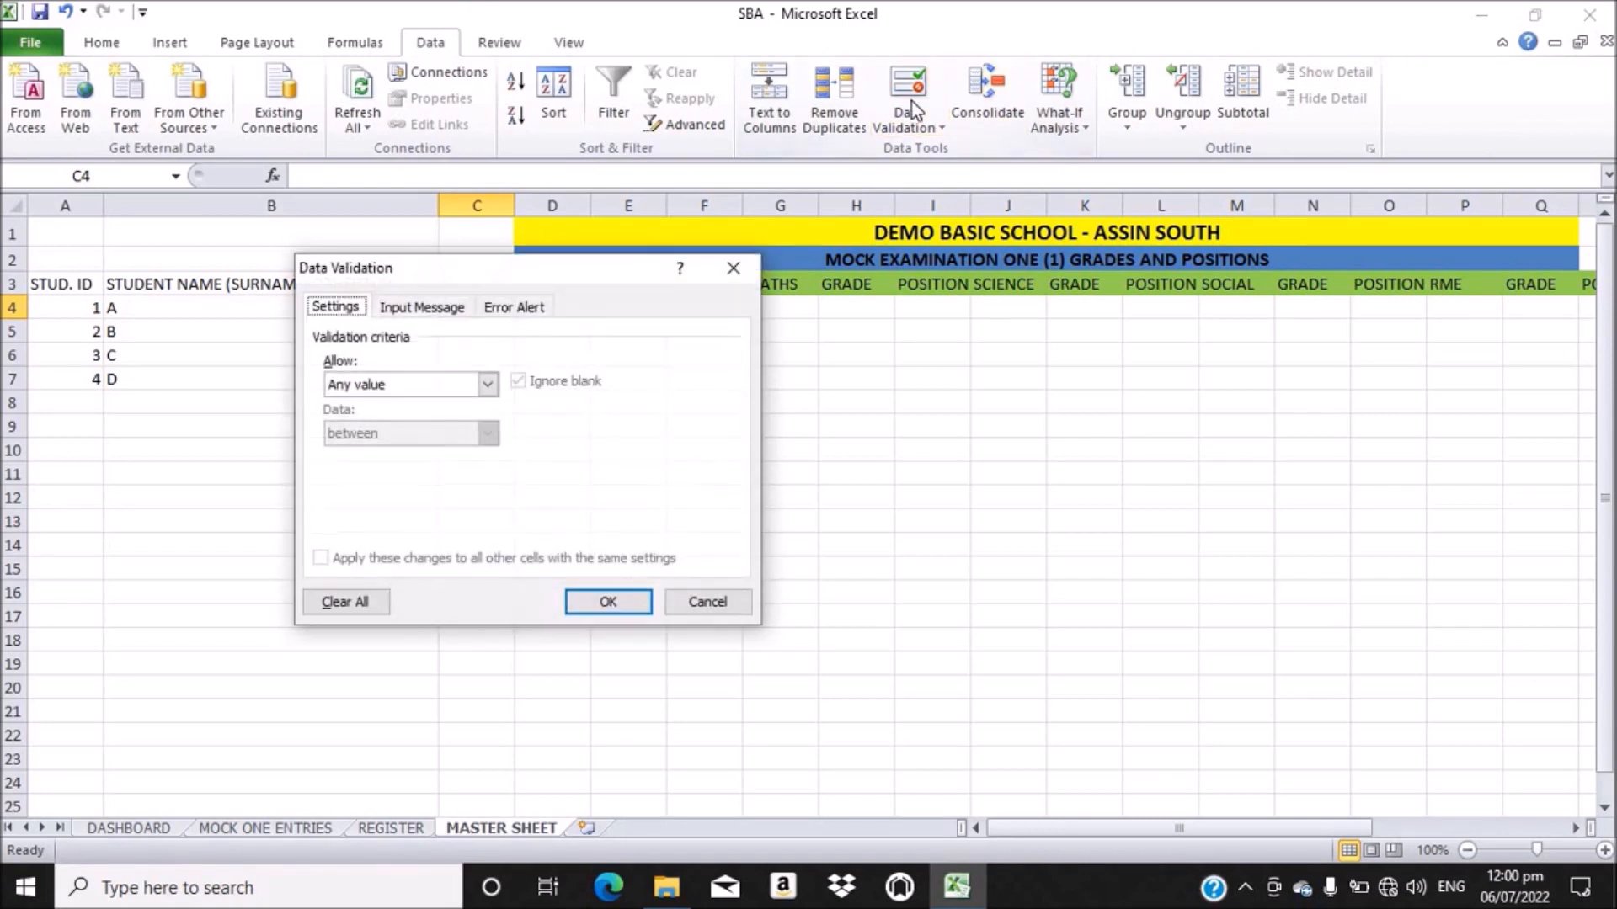
left_click(488, 384)
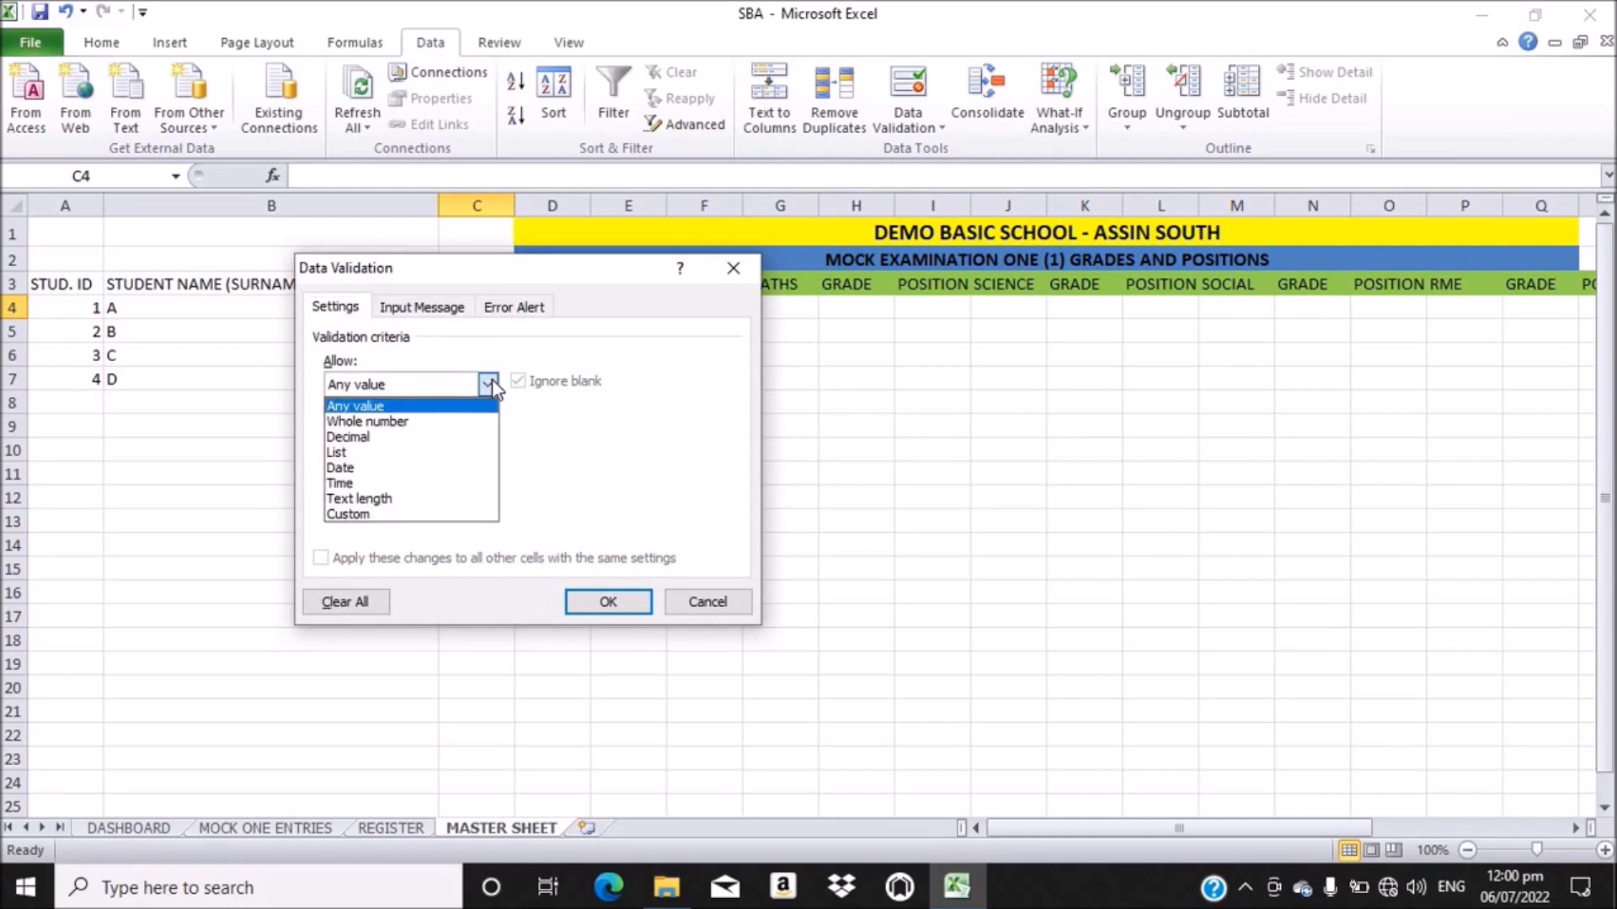
left_click(336, 455)
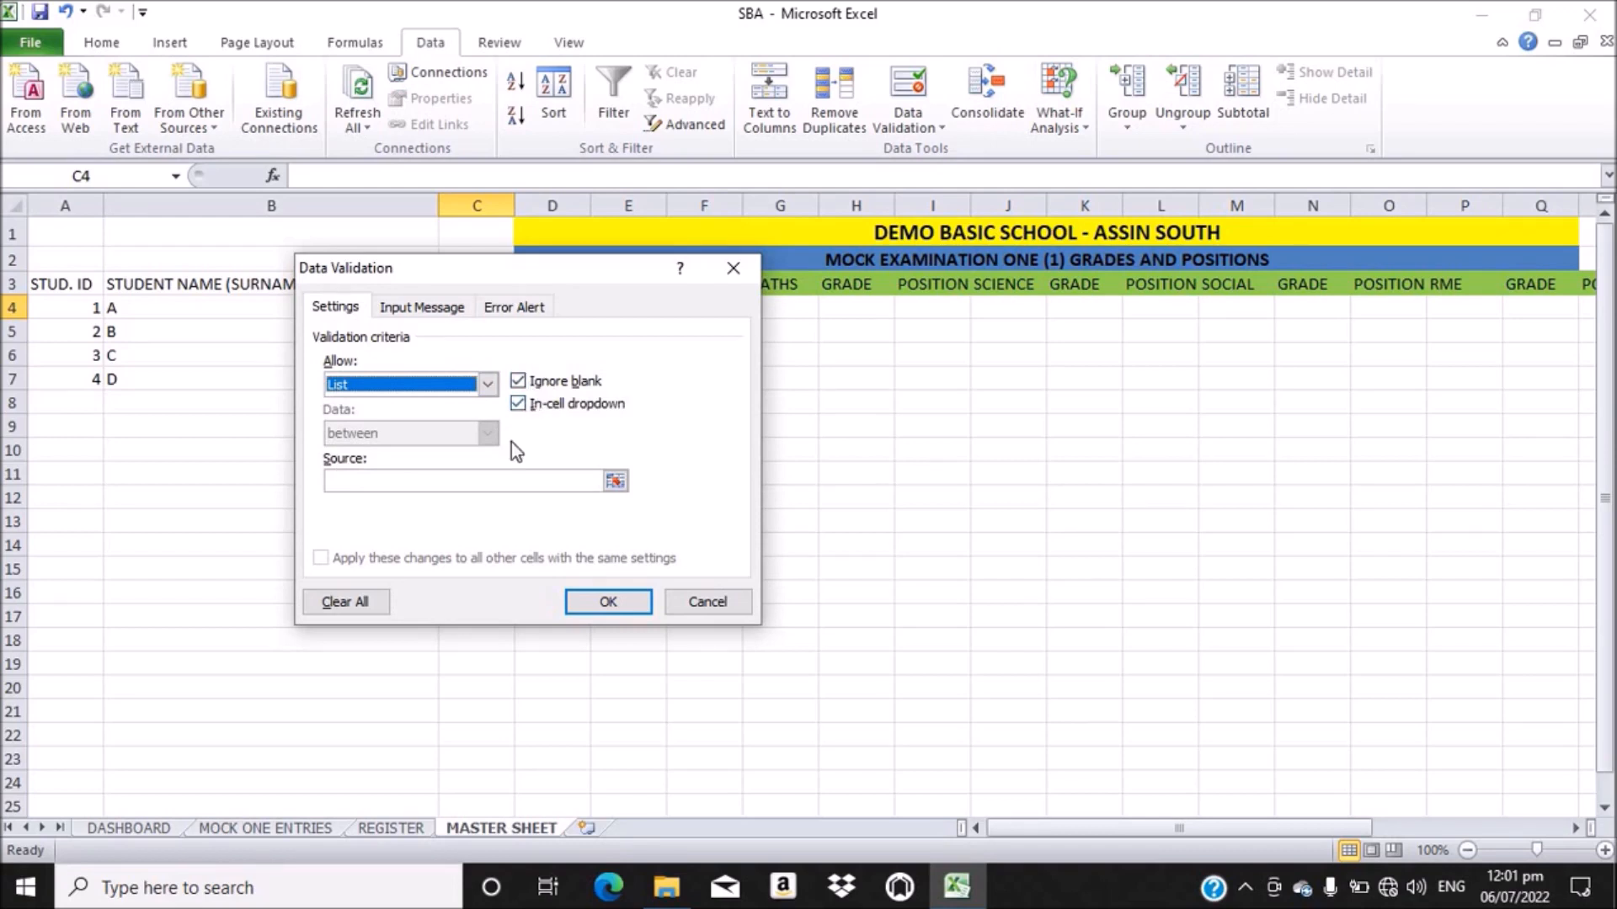
left_click(399, 489)
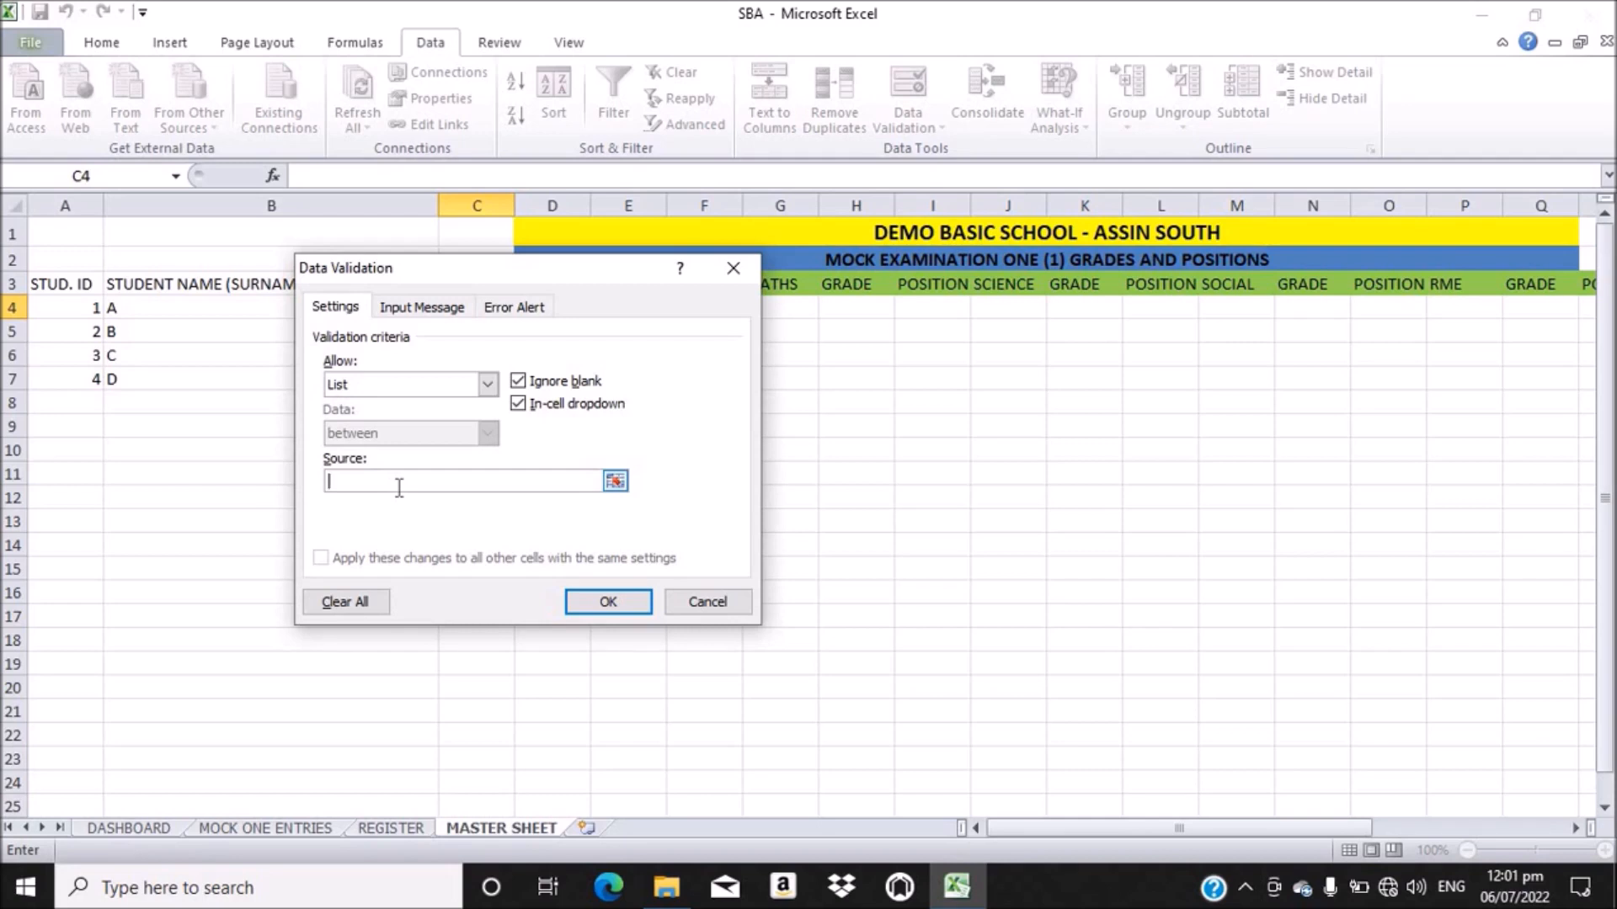
type("M,F")
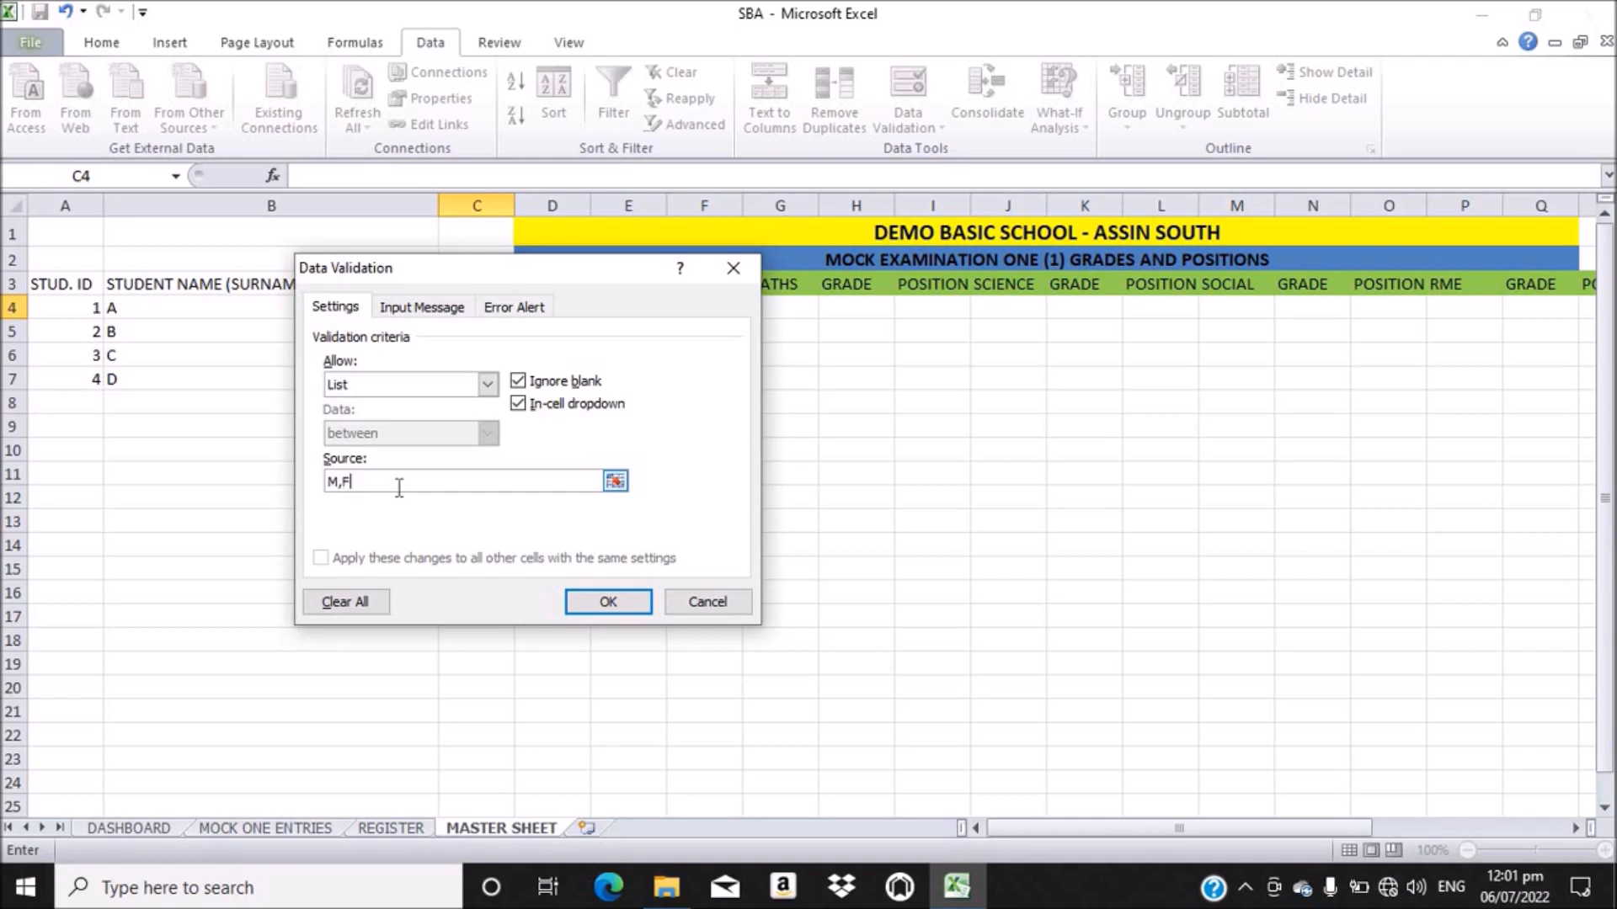
left_click(607, 603)
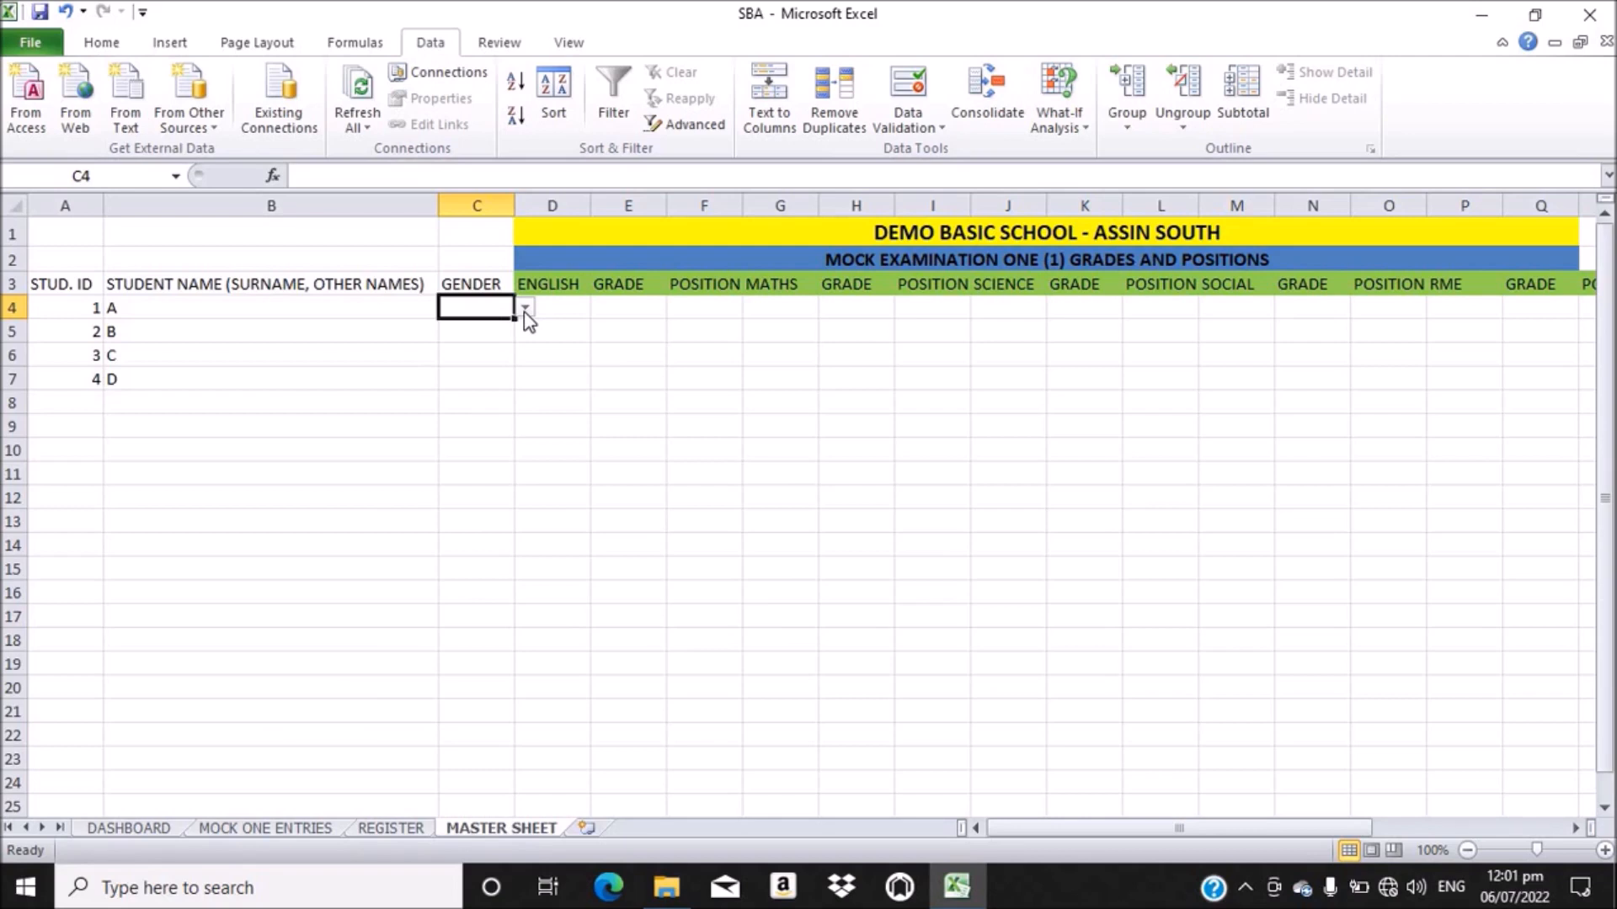
- Try the option M in the gender dropdown of cell C4 and set student A's gender to F
left_click(524, 308)
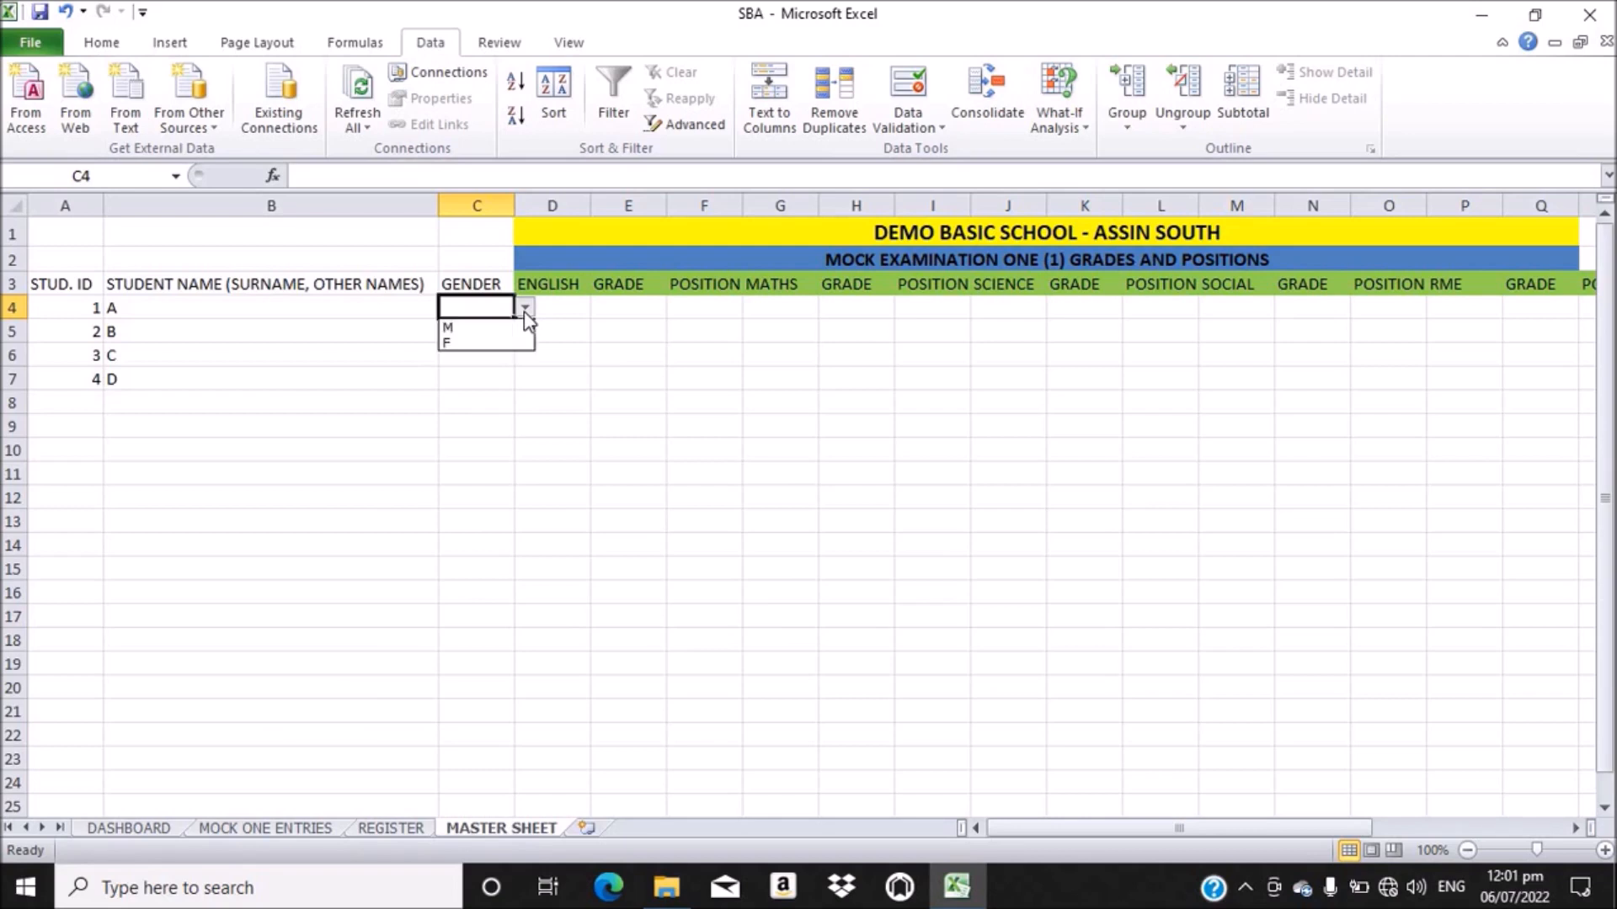
left_click(461, 326)
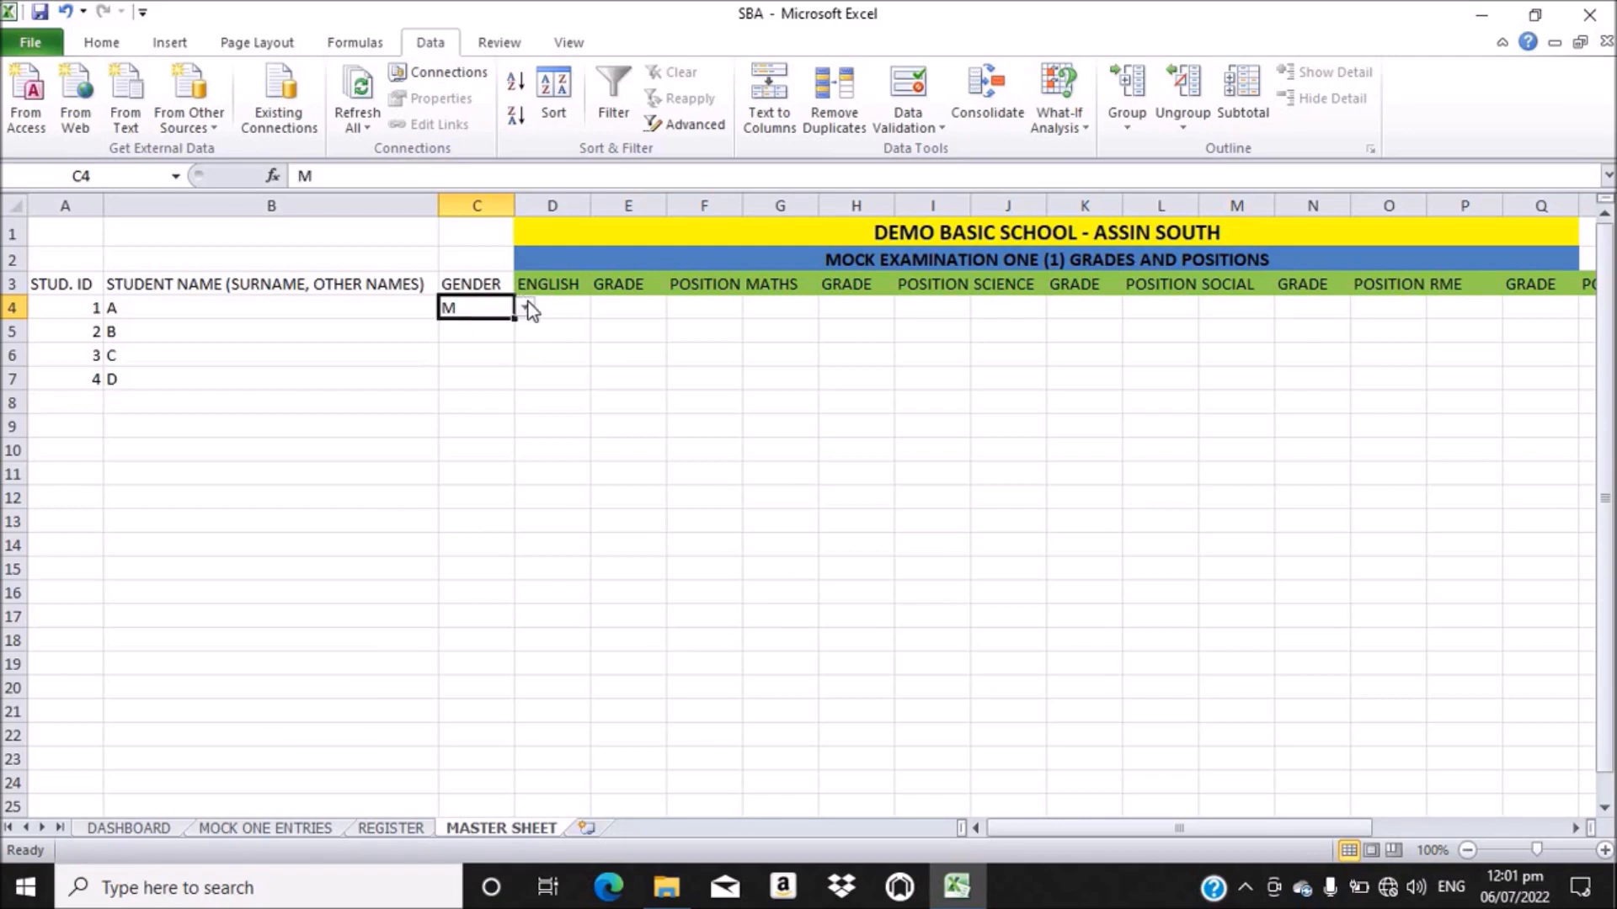
left_click(526, 309)
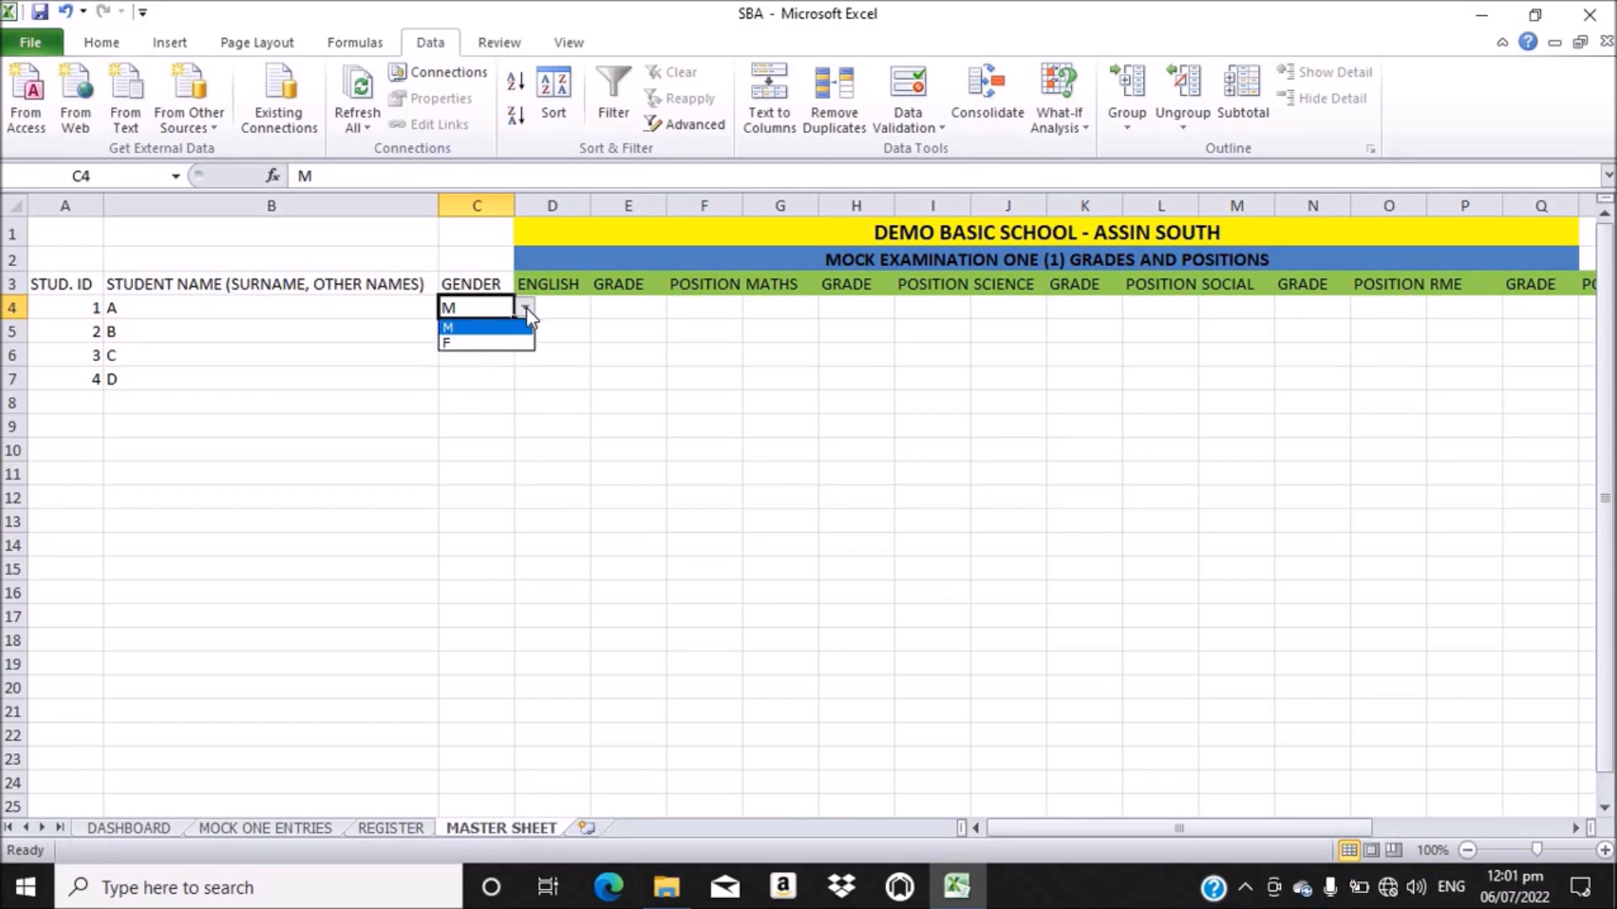
left_click(453, 345)
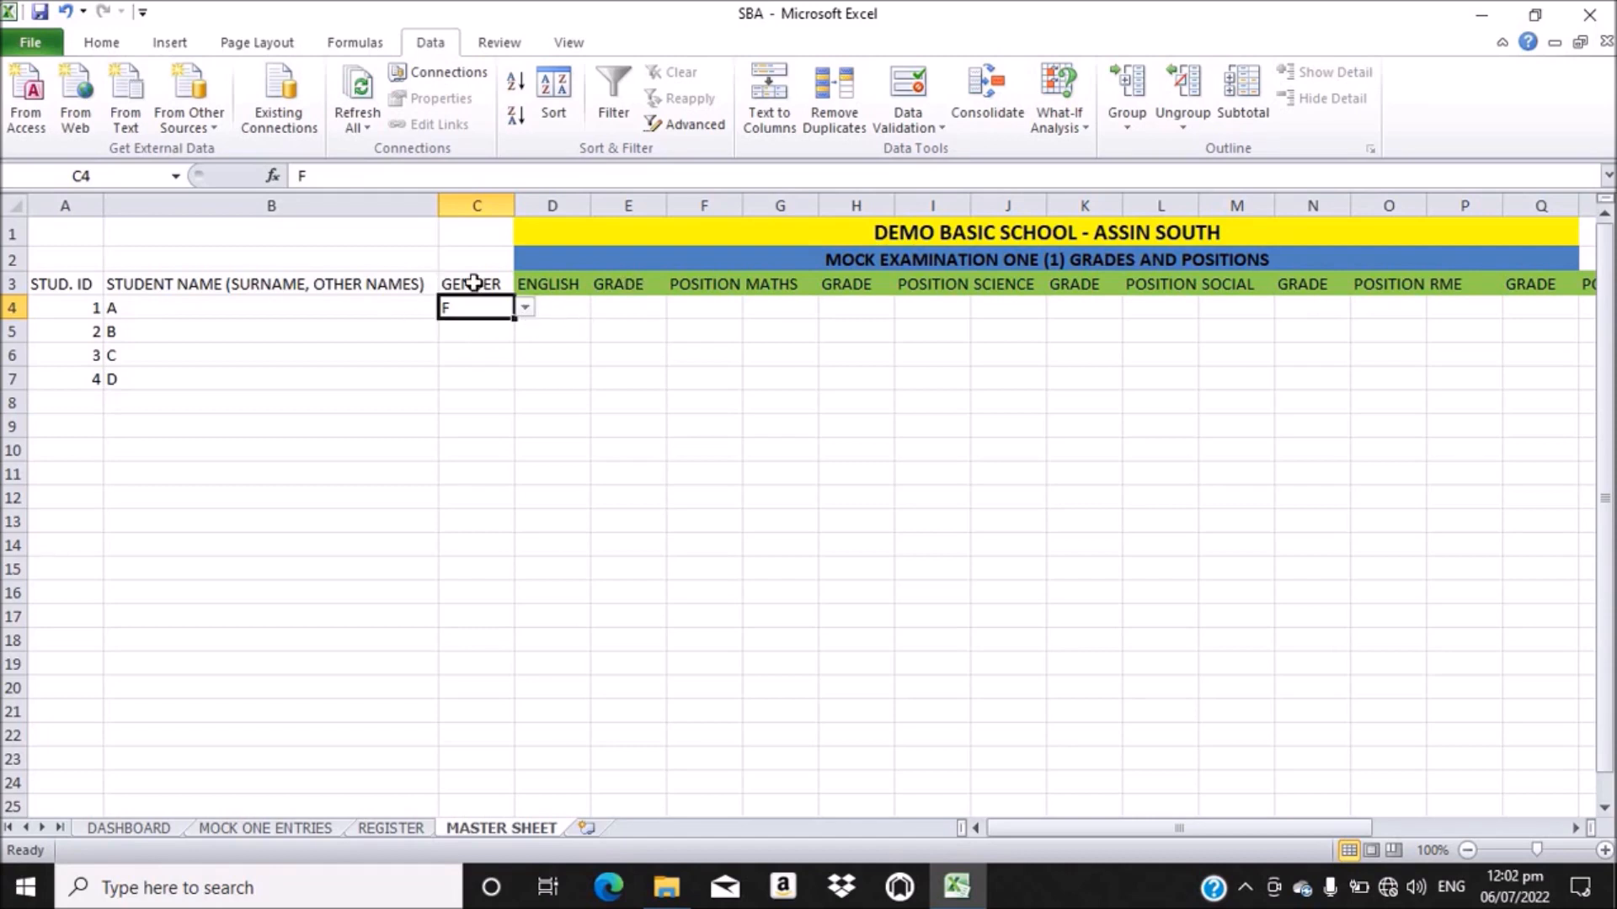
- Fill the gender dropdown and its value from cell C4 down through C7 for the remaining students
left_click(501, 335)
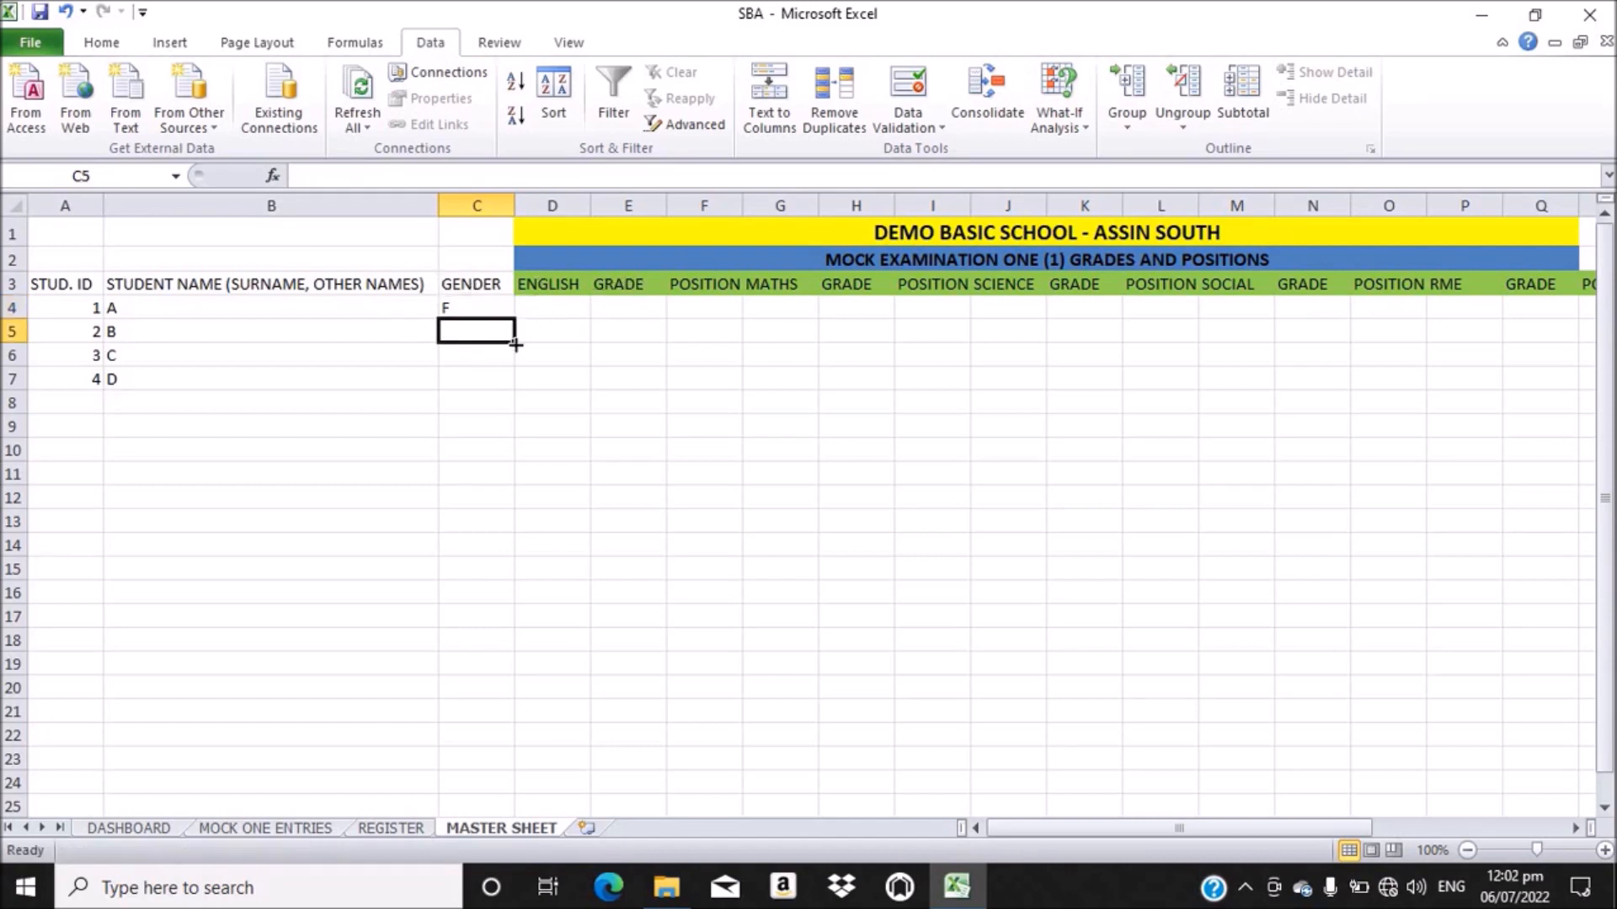
left_click(480, 309)
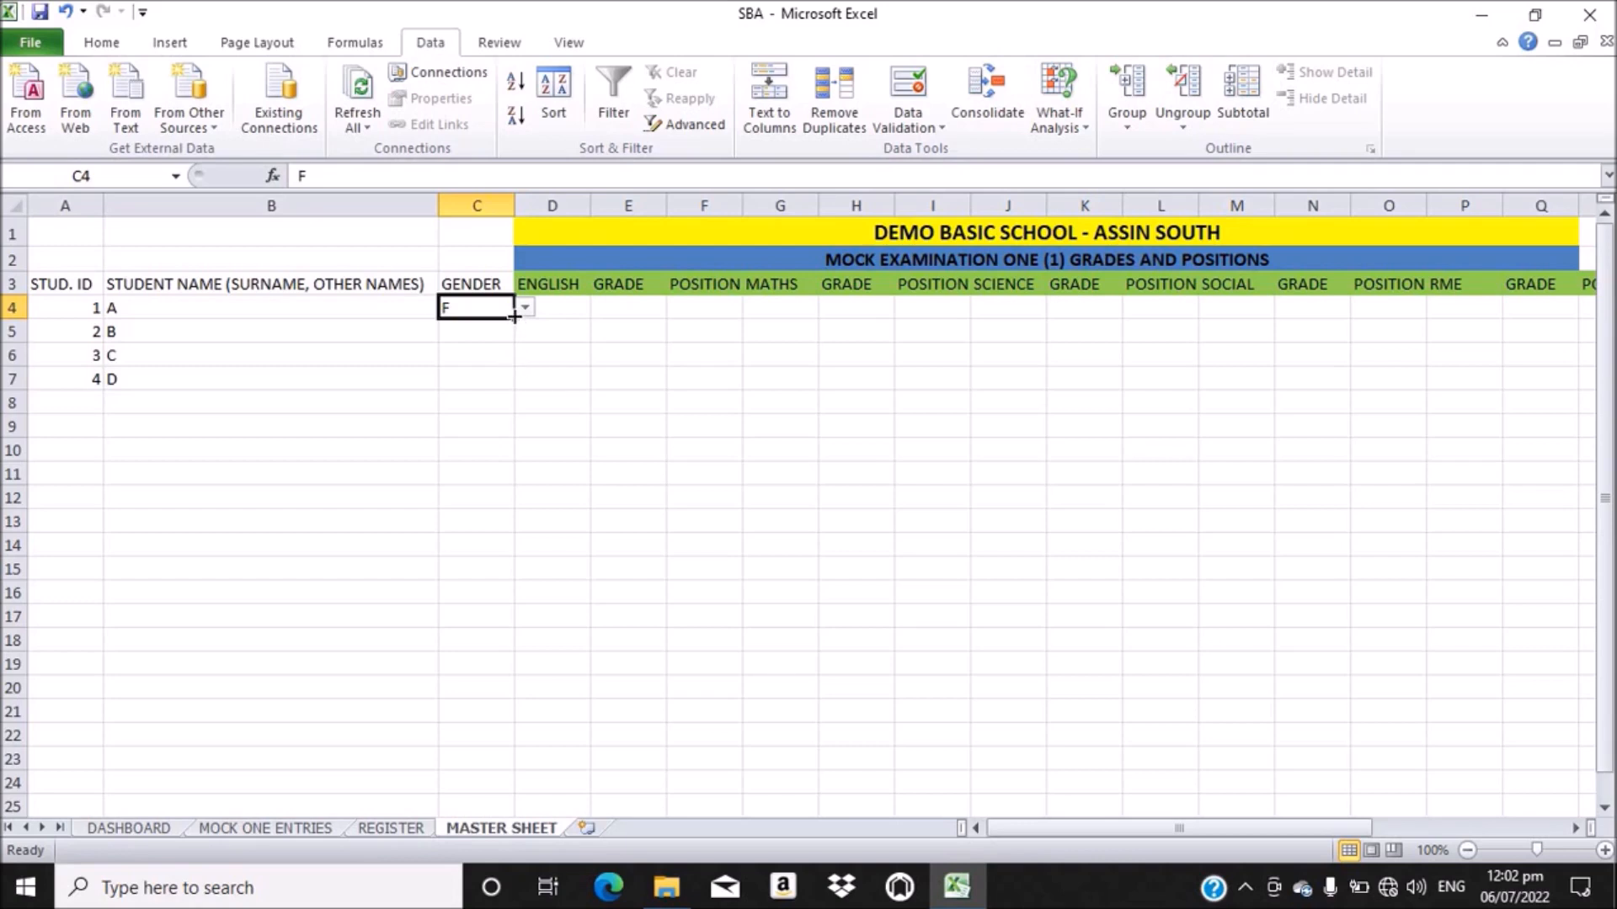
left_click_drag(514, 318, 507, 379)
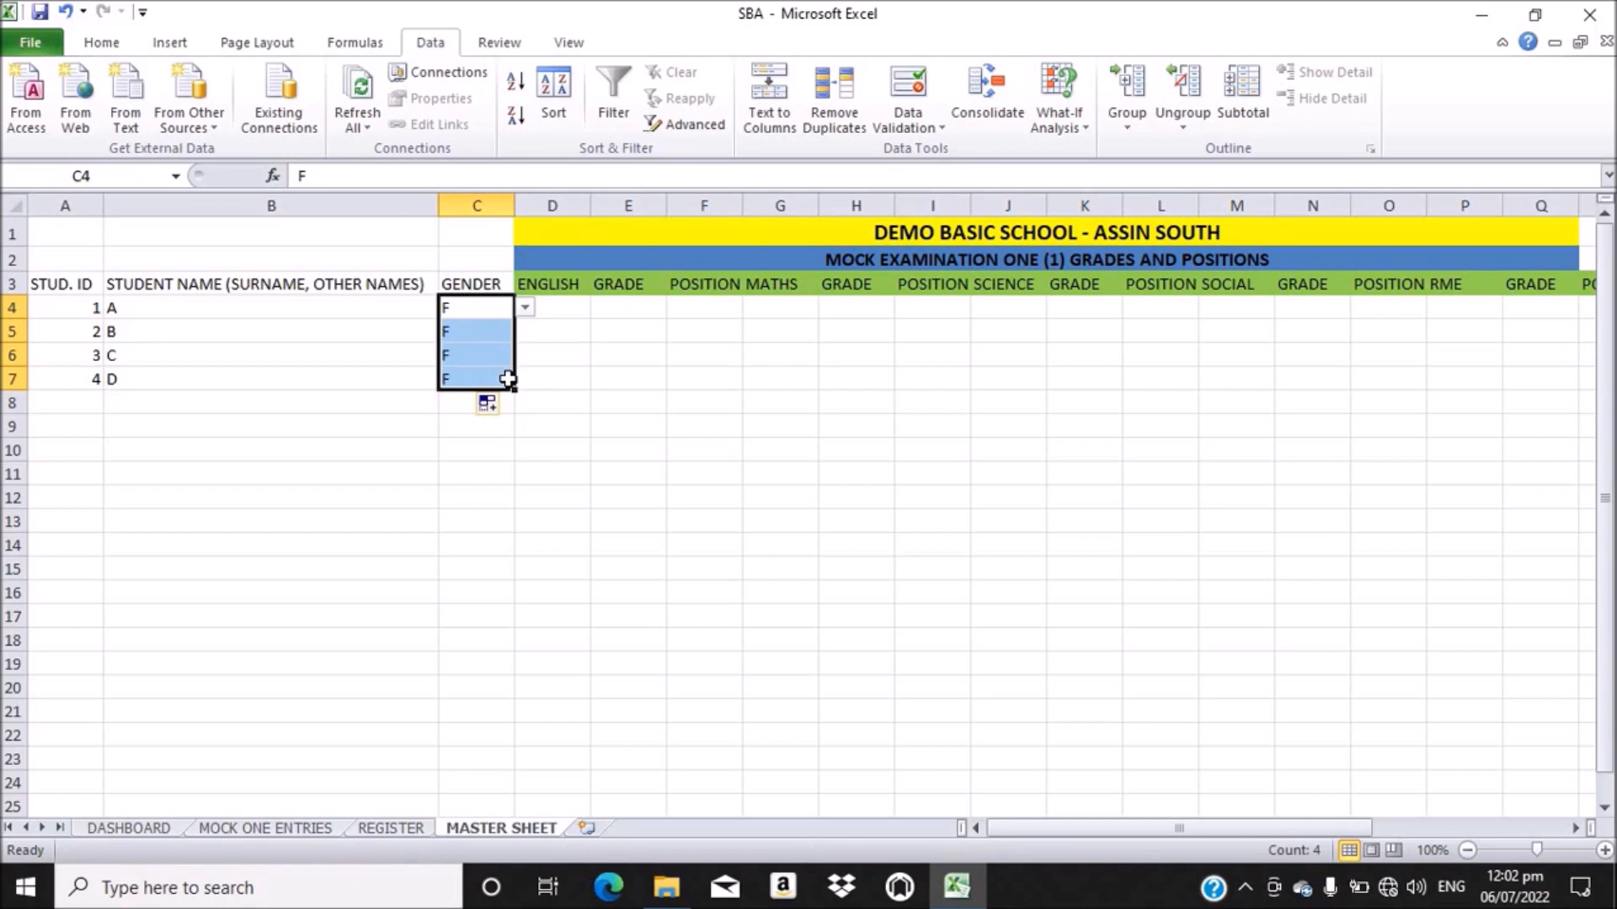
- Set the gender of students B and C in cells C5 and C6 to M from their dropdown lists
left_click(541, 336)
left_click(471, 330)
left_click(525, 335)
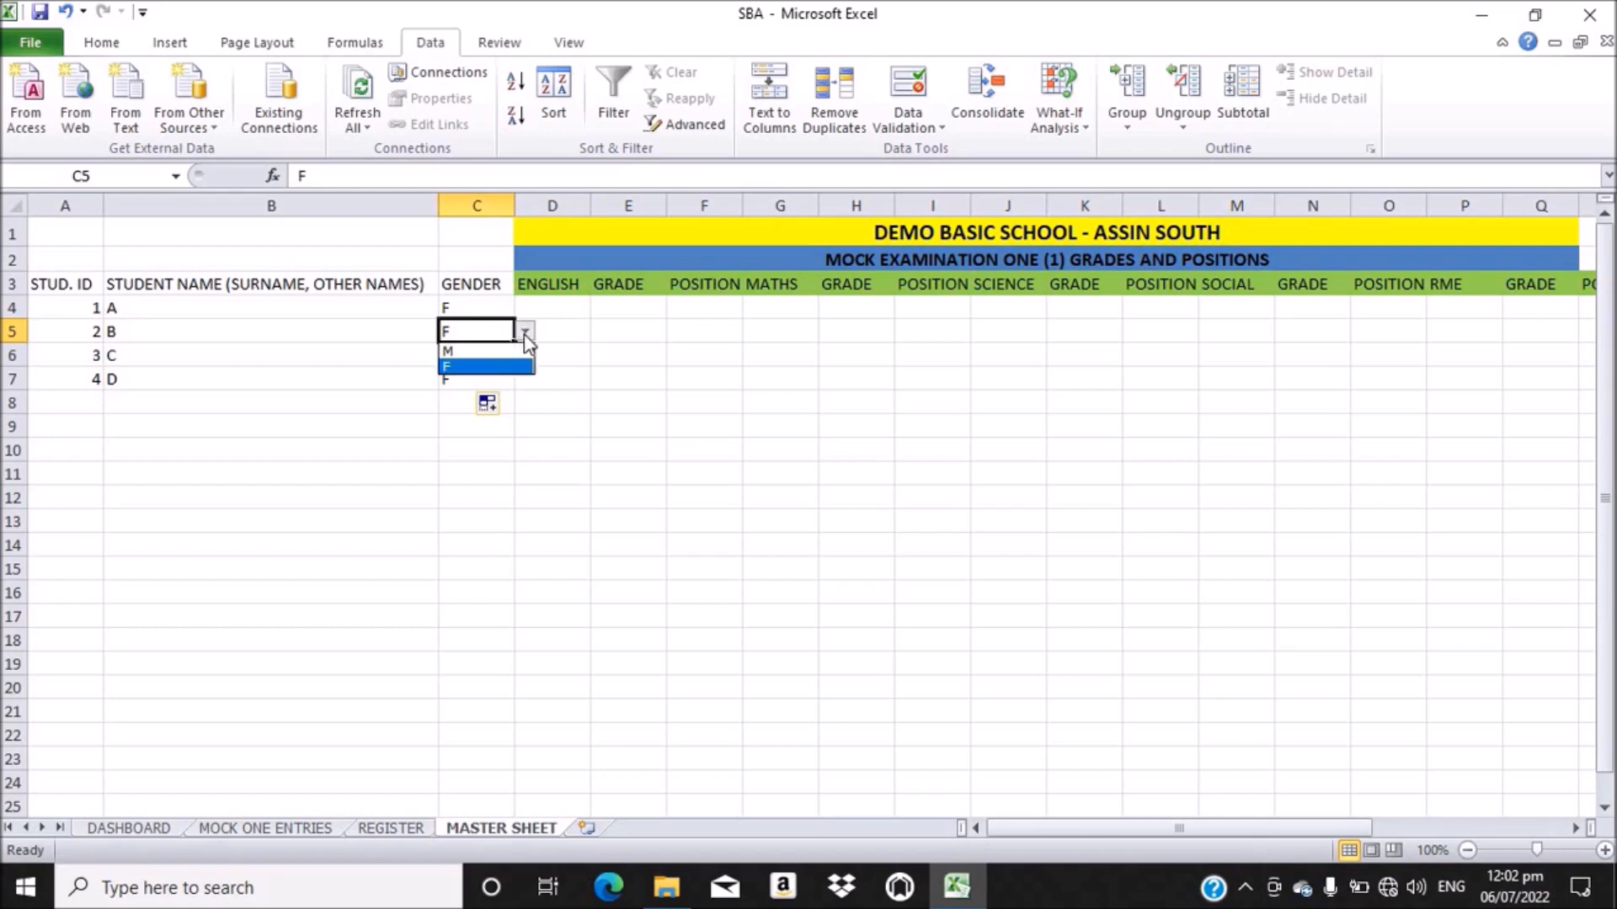
left_click(467, 353)
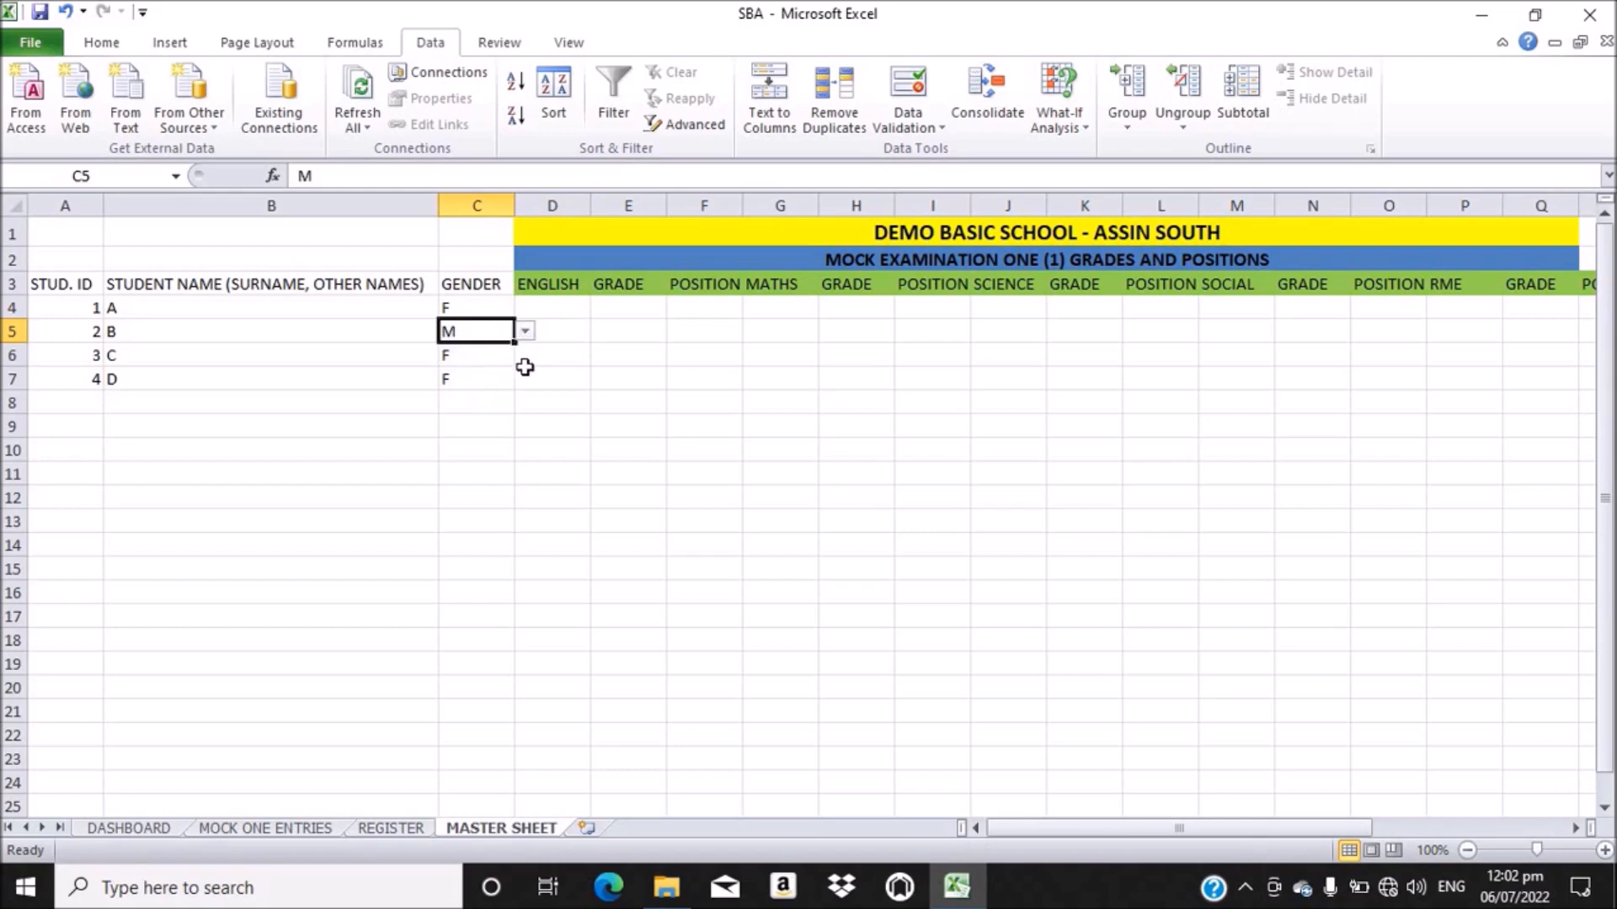
left_click(479, 358)
left_click_drag(518, 362, 524, 365)
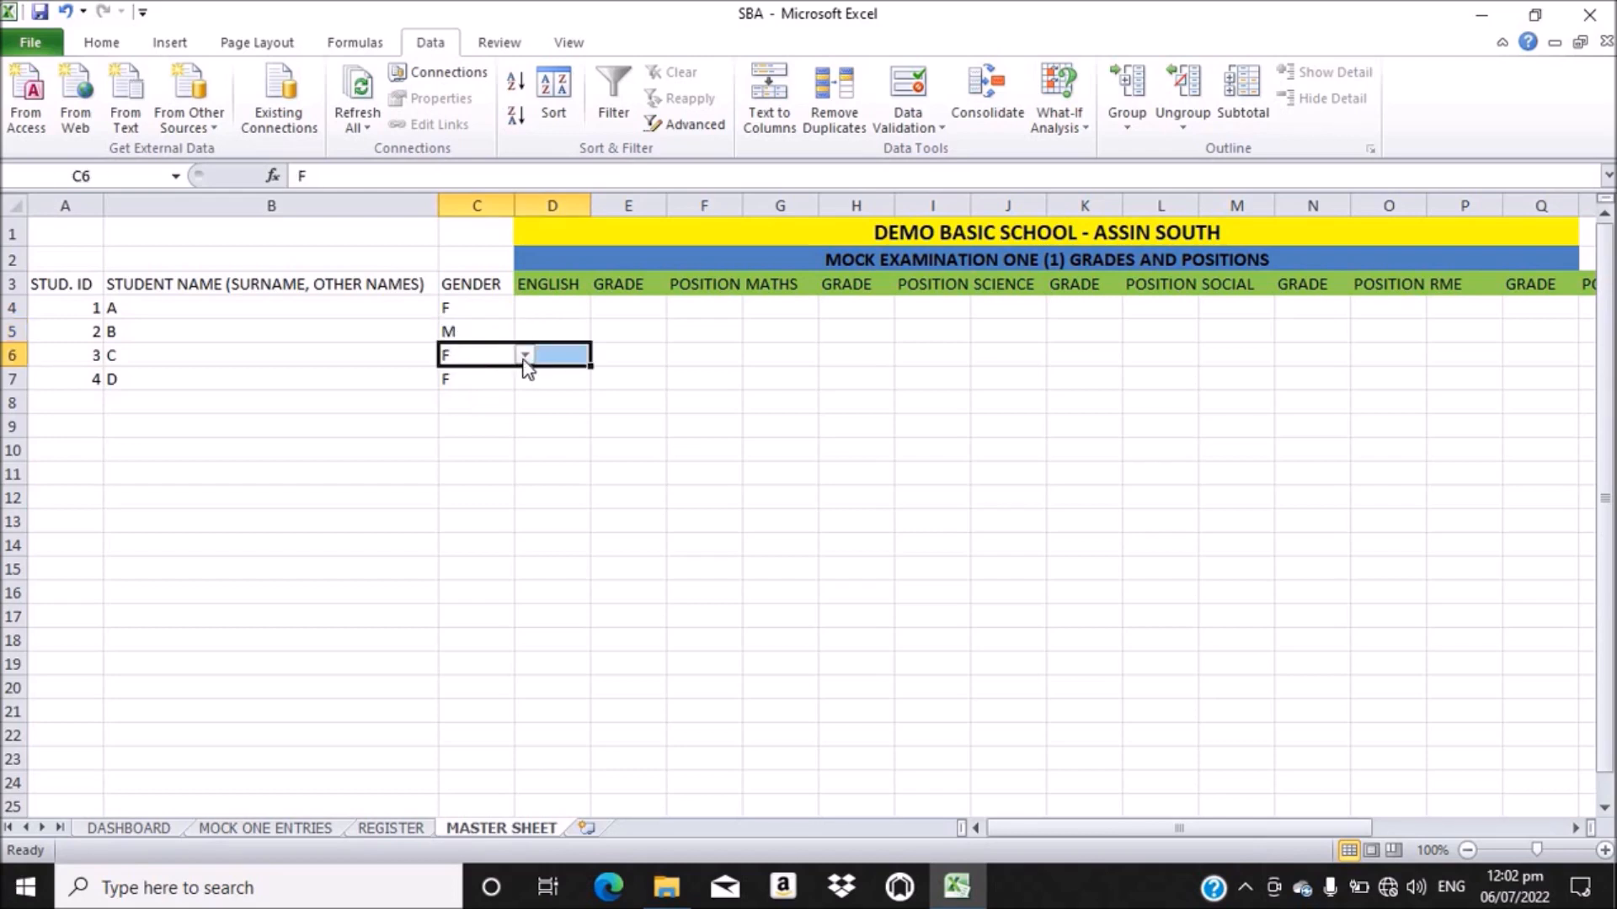
left_click(525, 357)
left_click(472, 376)
left_click(559, 397)
left_click(479, 384)
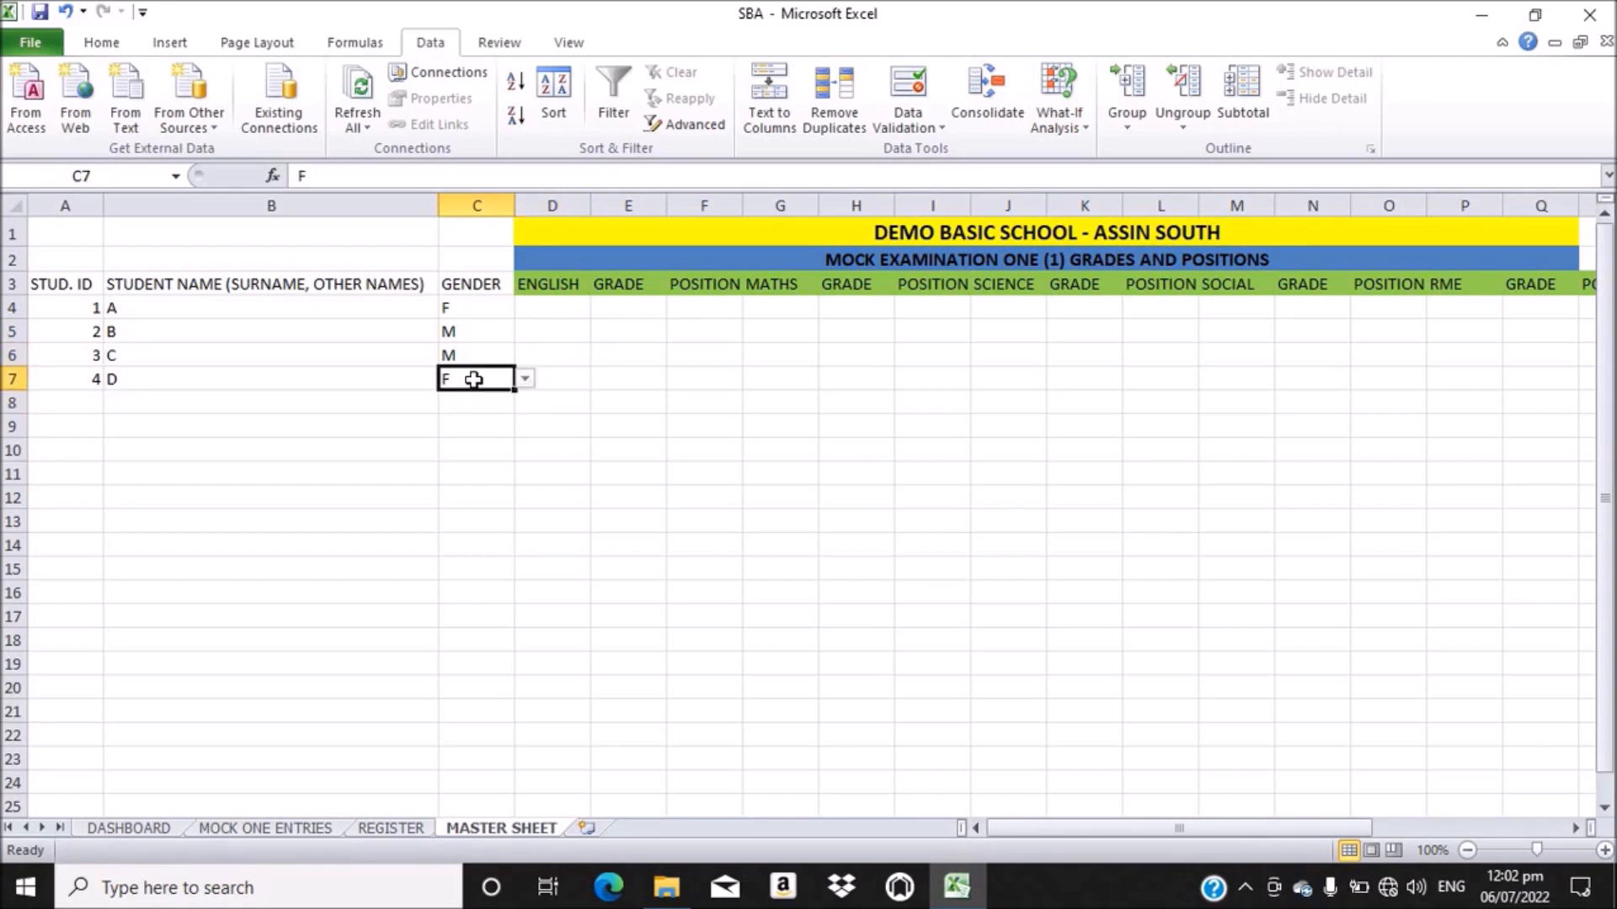